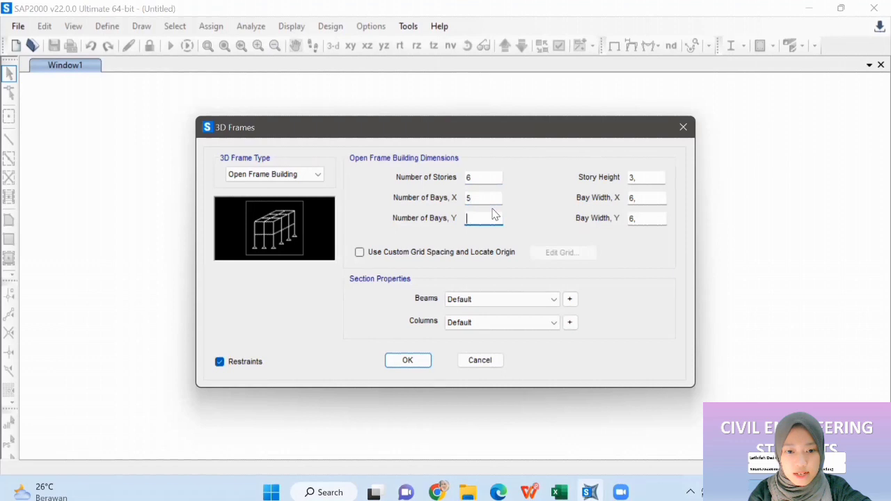
- Set the open frame building to 3 bays in Y, a story height of 3,7 and a Y bay width of 5
left_click(651, 180)
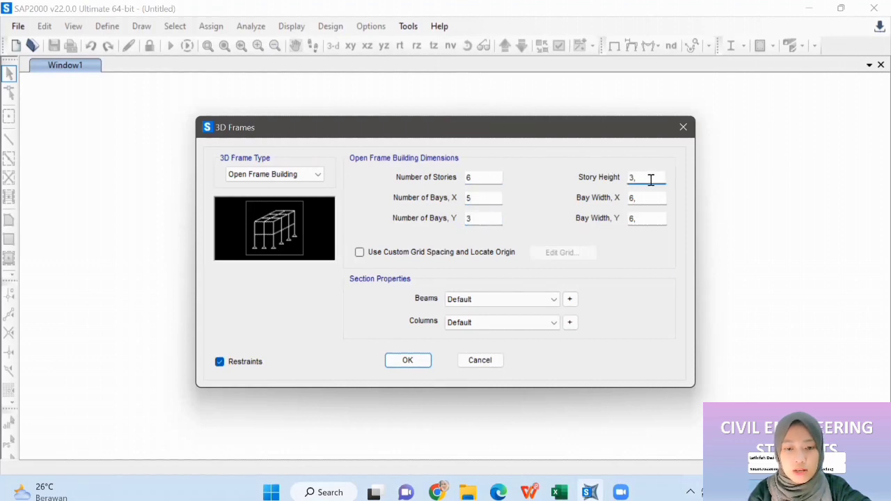
left_click(649, 197)
left_click(657, 218)
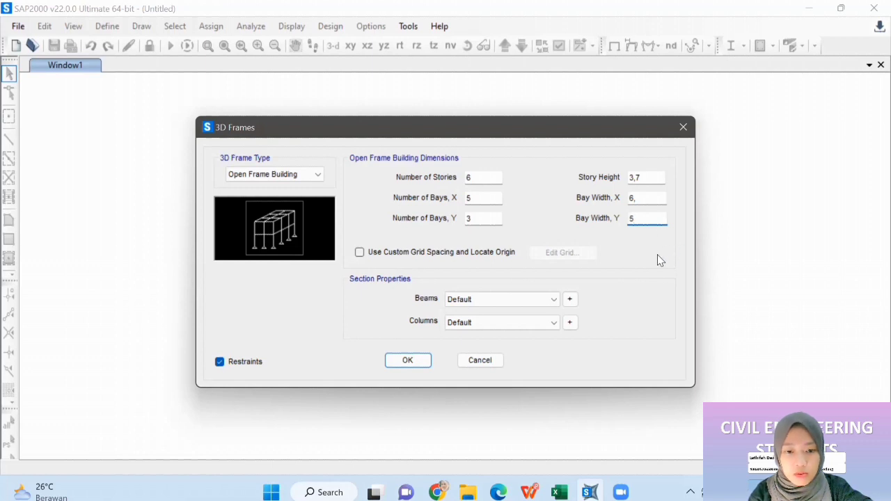
- Enable custom grid spacing and set the Z1 grid spacing to 4,5 m in the grid system data
left_click(363, 255)
left_click(560, 254)
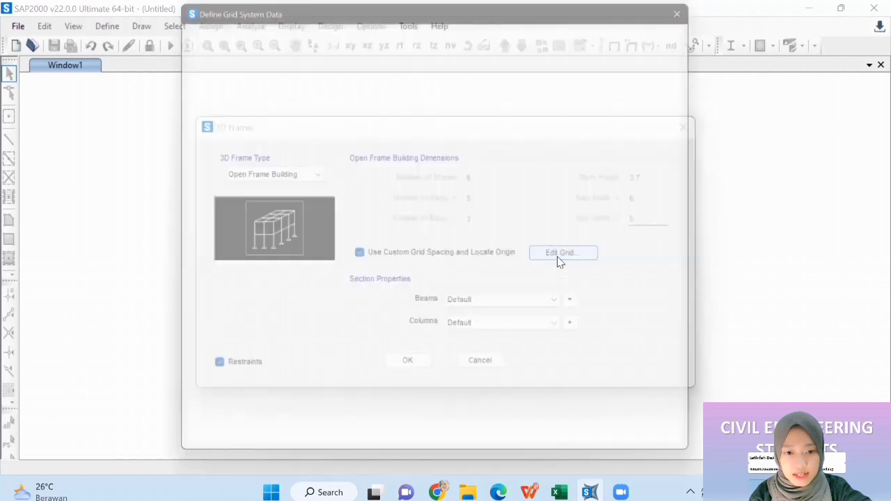
left_click(654, 219)
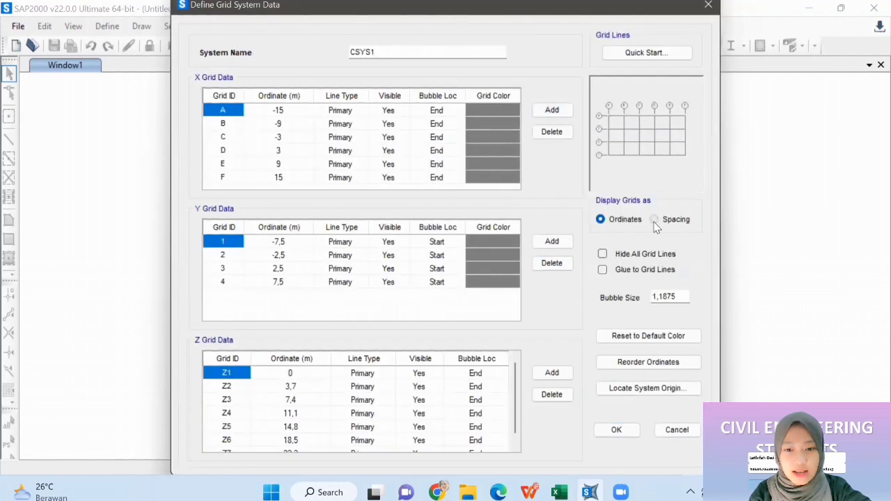
left_click(309, 376)
type("4,5")
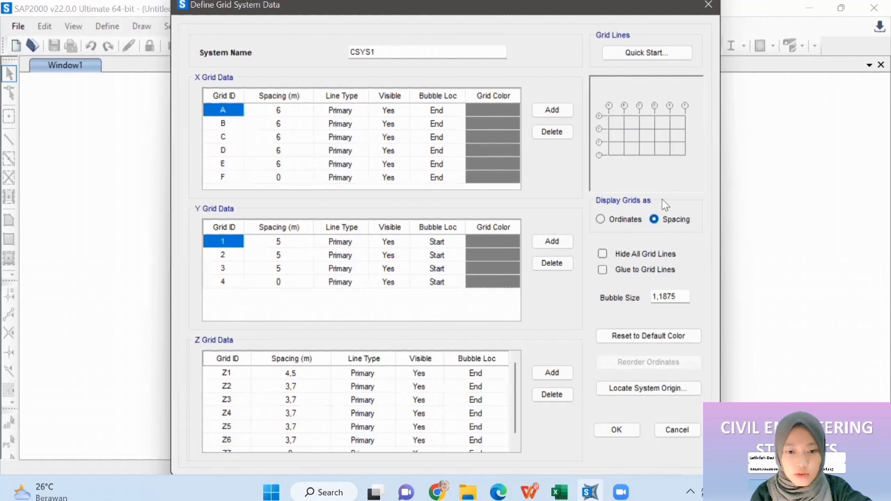
- Check the grid lines as ordinates and spacing, accept the custom grid and generate the 3D frame with default sections
left_click(625, 222)
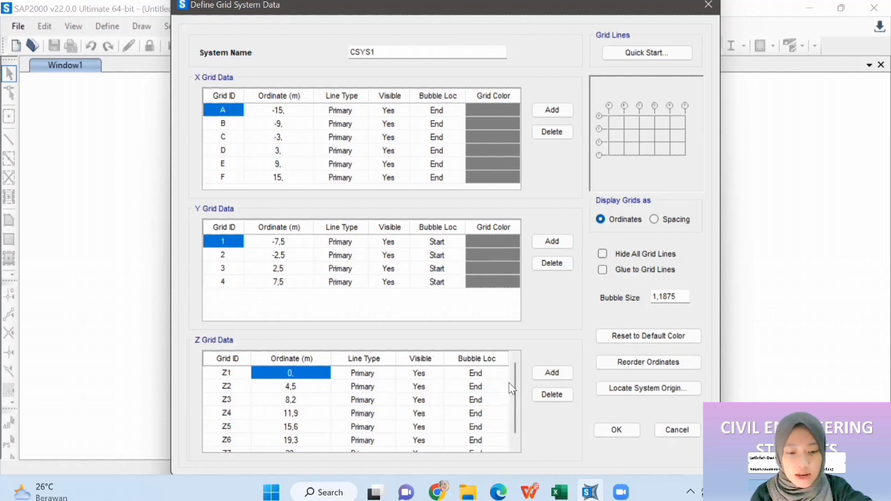
left_click_drag(515, 382, 513, 418)
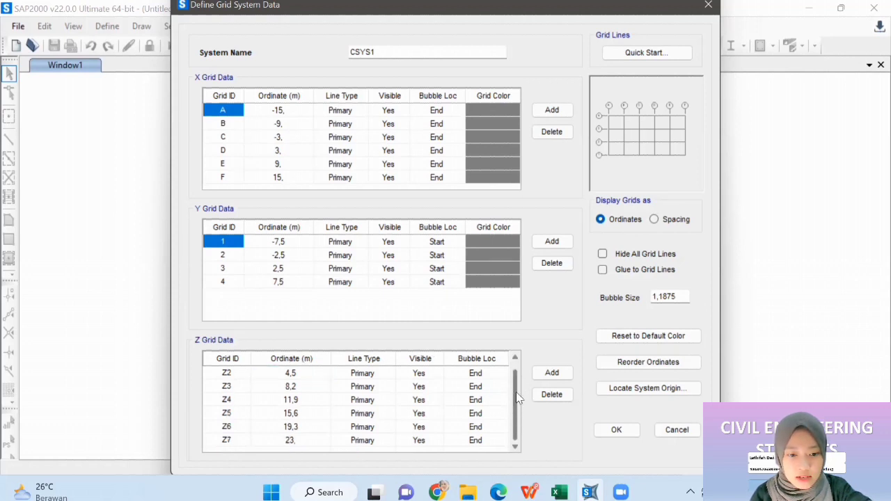
scroll(517, 396, "up", 1)
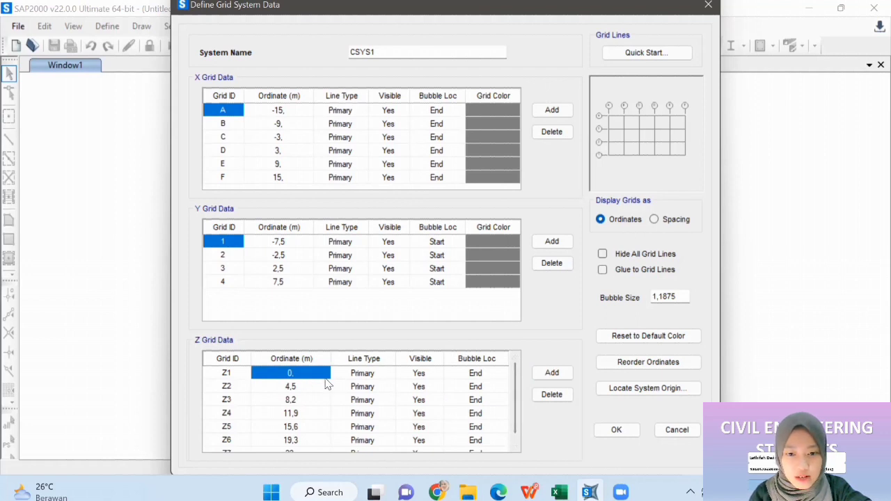
left_click(655, 219)
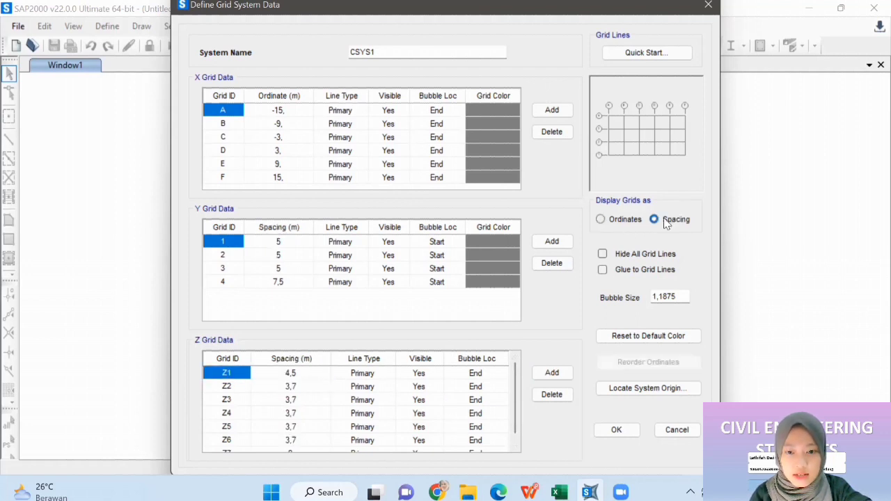
left_click(623, 221)
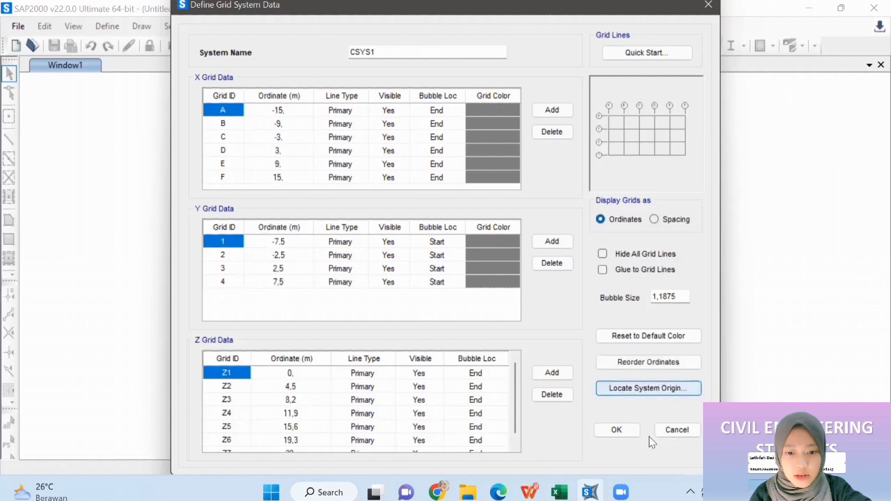
left_click(612, 429)
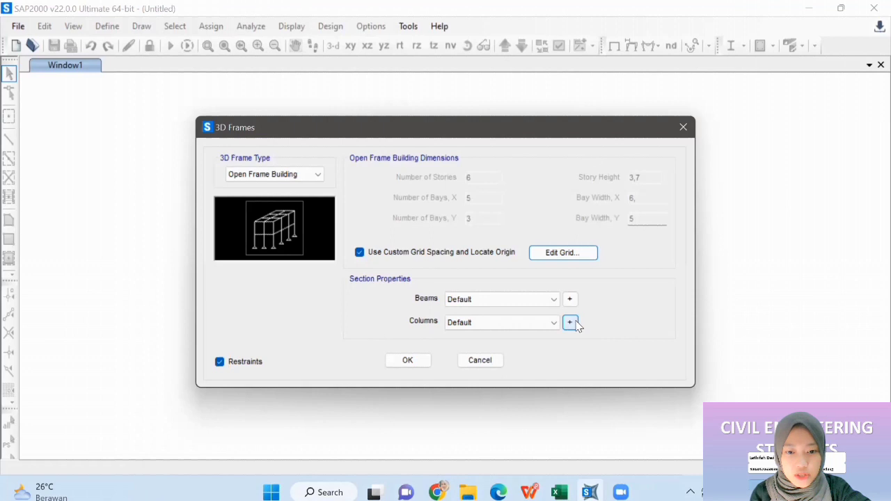
left_click(407, 360)
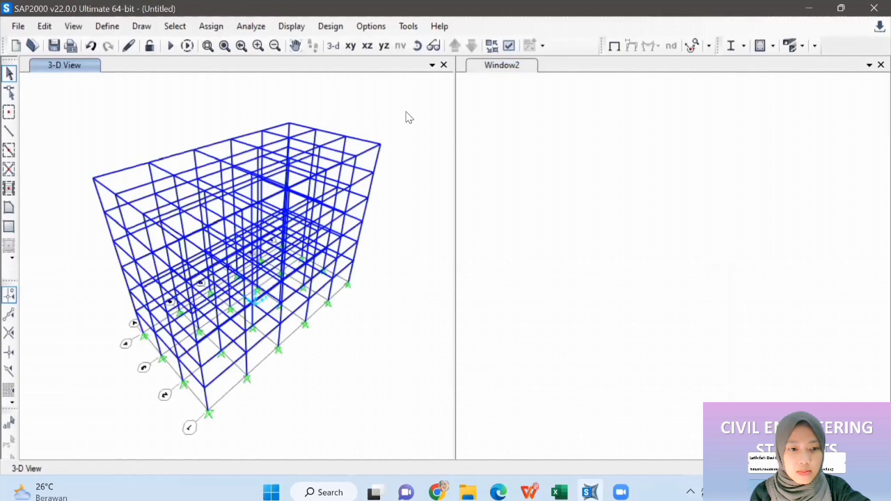
- Select all base joints of the frame and assign them fixed restraints in all translations and rotations
left_click(417, 45)
left_click_drag(393, 135, 401, 213)
left_click(417, 45)
left_click_drag(229, 369, 242, 405)
left_click(417, 45)
left_click_drag(310, 392, 225, 382)
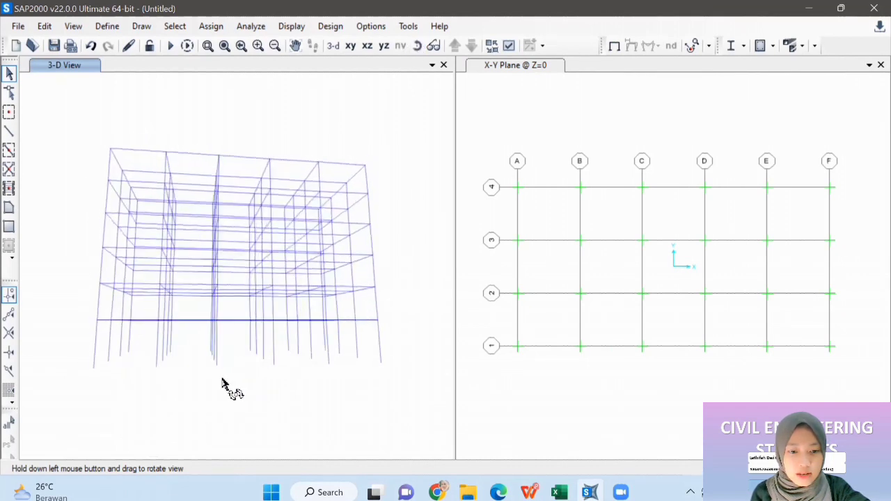
left_click_drag(75, 342, 403, 386)
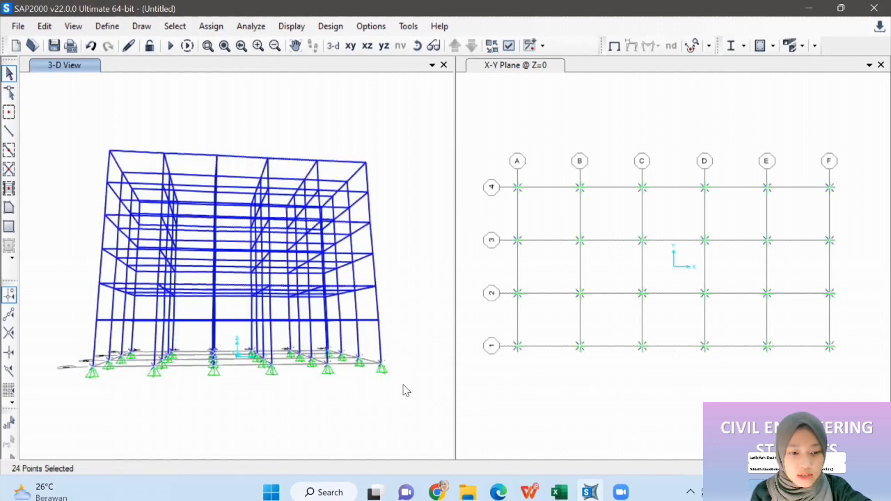
left_click(211, 26)
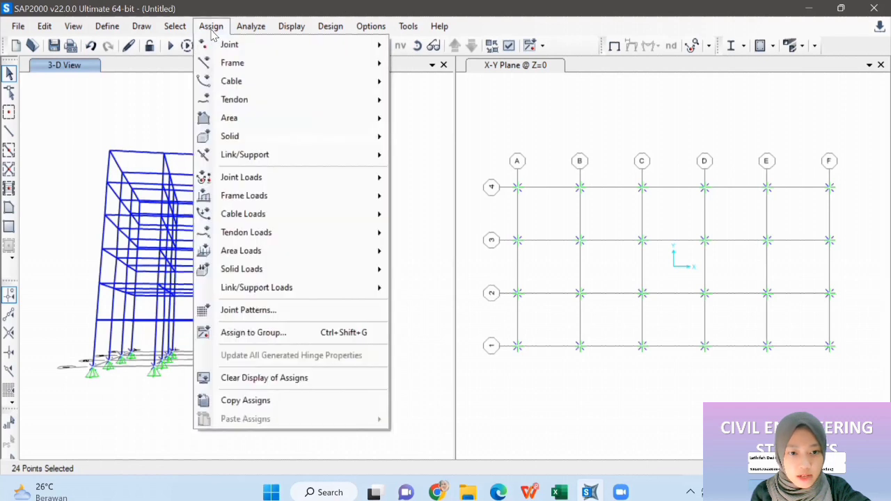
mouse_move(360, 44)
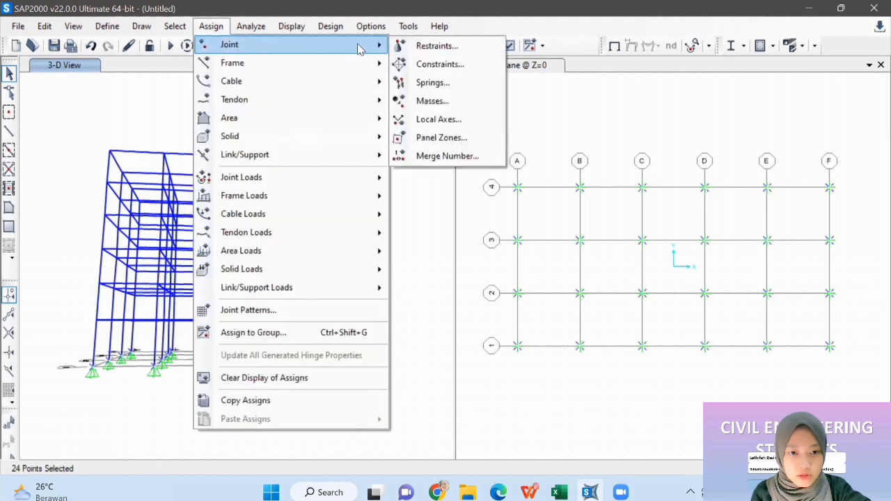
left_click(423, 52)
left_click(367, 271)
left_click(496, 318)
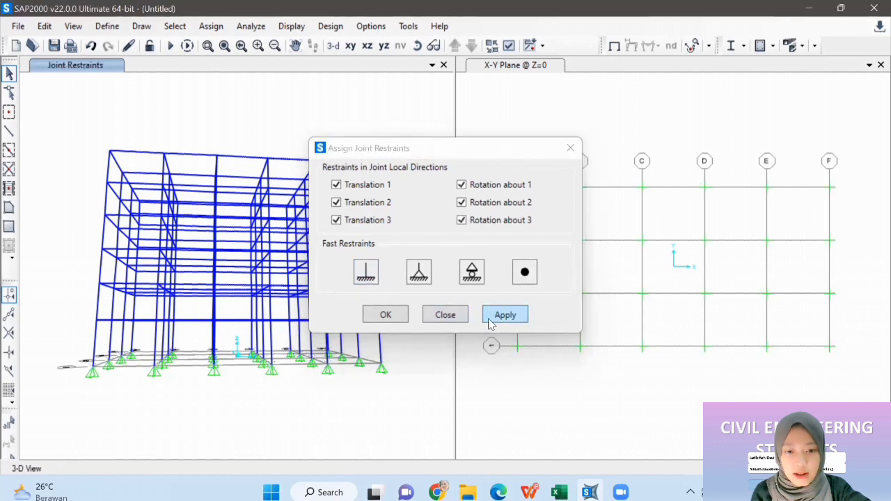
left_click(385, 316)
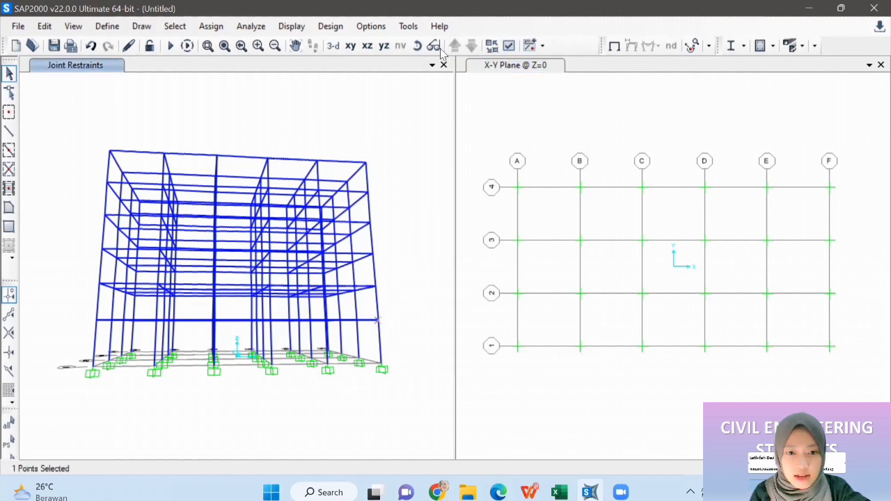
- Start adding a new material and set its material type to Concrete
left_click(417, 45)
left_click_drag(394, 127, 429, 144)
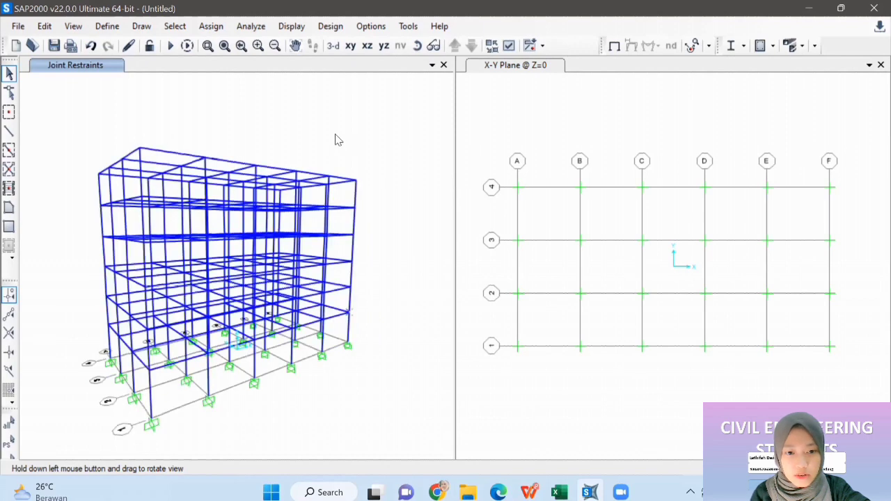
left_click(108, 27)
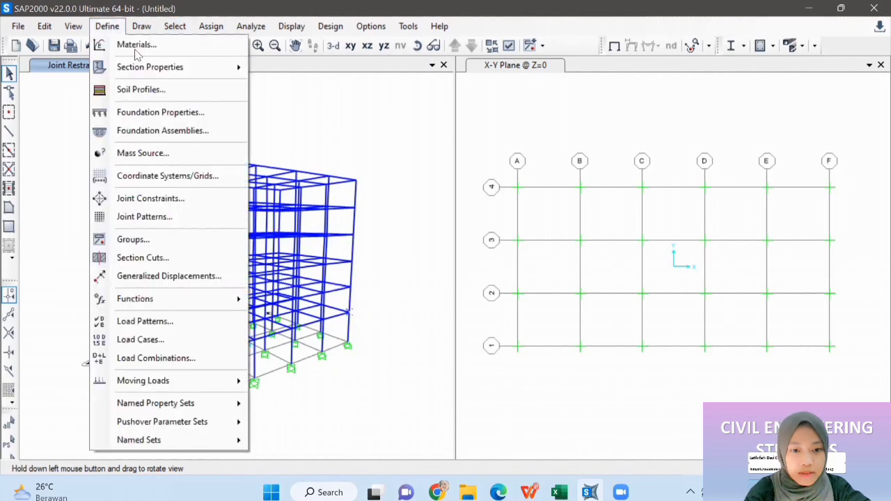
left_click(133, 44)
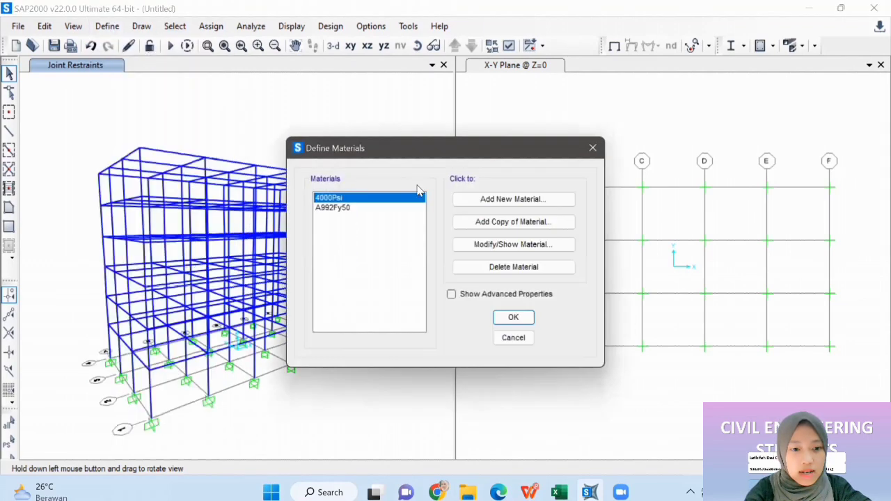
left_click(485, 202)
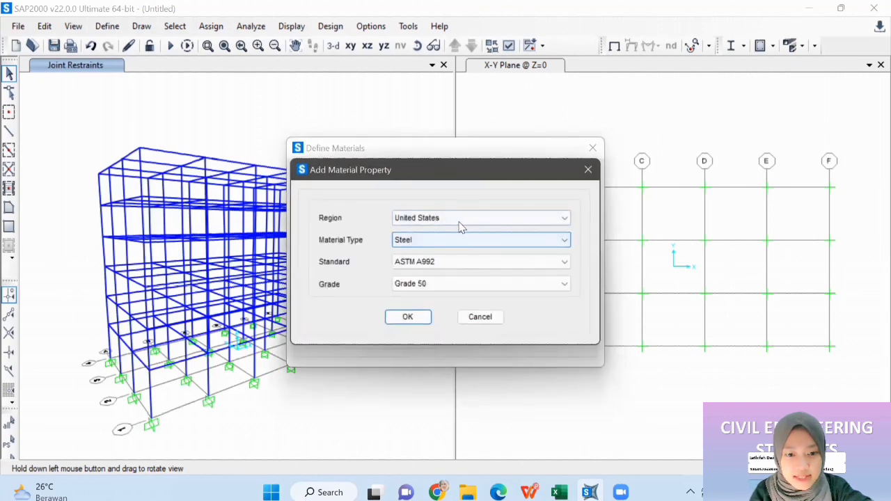
left_click(459, 222)
left_click(438, 239)
left_click(437, 240)
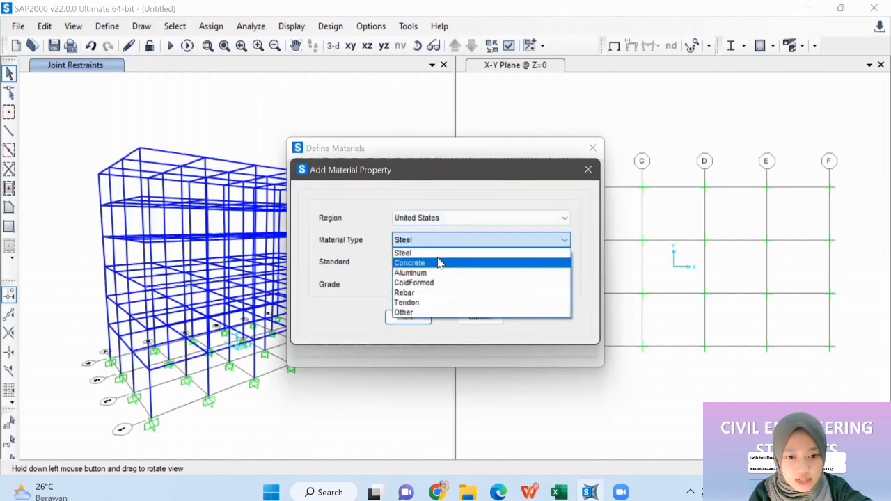
left_click(418, 263)
- Keep the United States region, set the standard to User, and create the material with the name Concrete
left_click(440, 218)
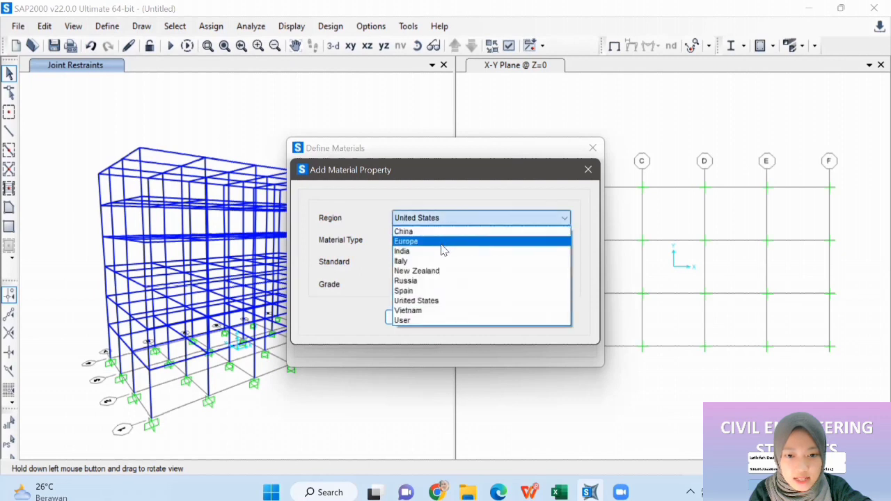
left_click(450, 220)
left_click(445, 262)
left_click(432, 285)
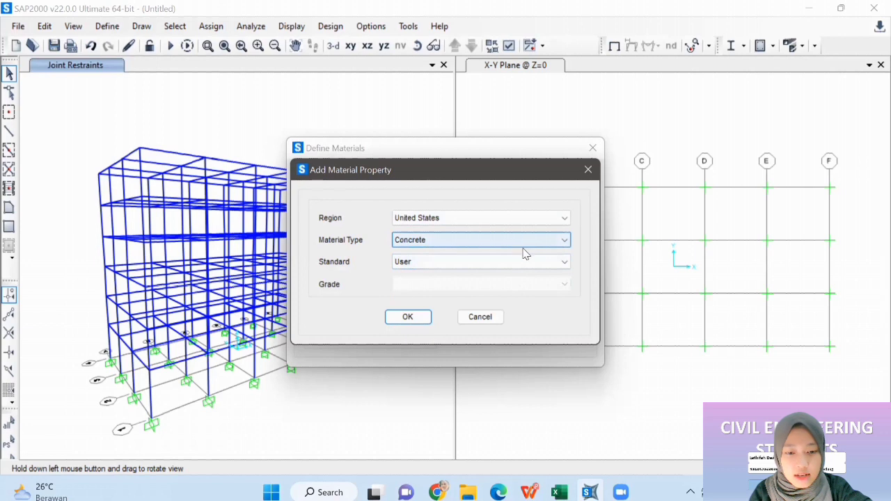
left_click(413, 316)
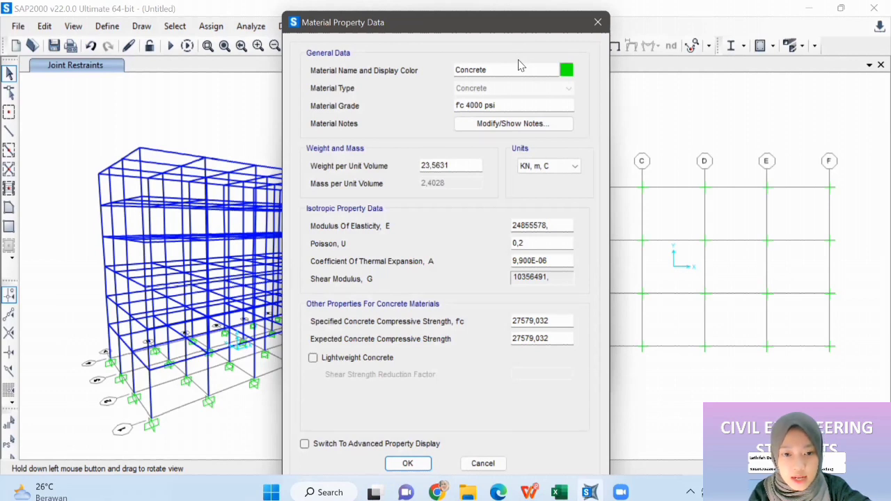
- Set the material units to Kgf, m, C and the weight per unit volume to 2400
left_click(573, 166)
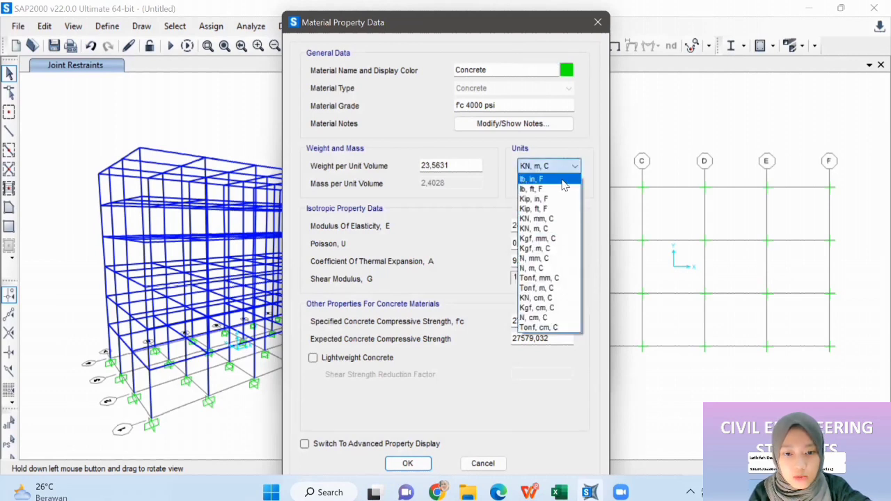
left_click(563, 251)
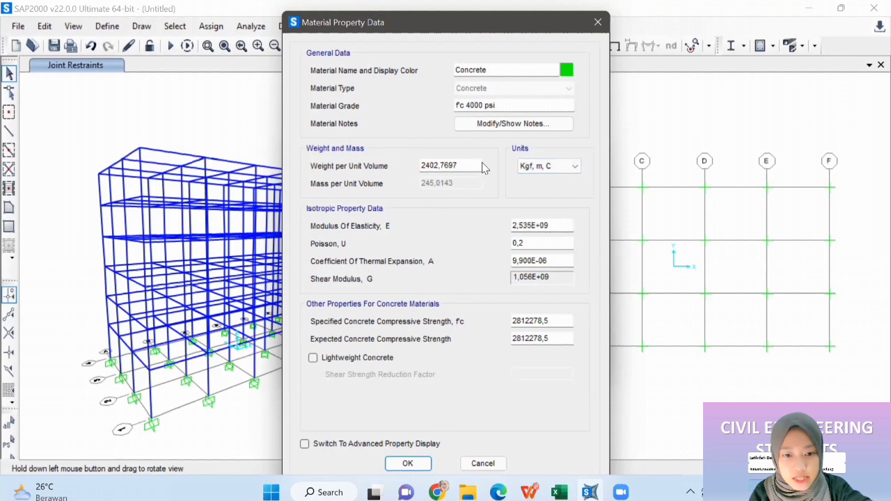
left_click_drag(470, 162, 401, 160)
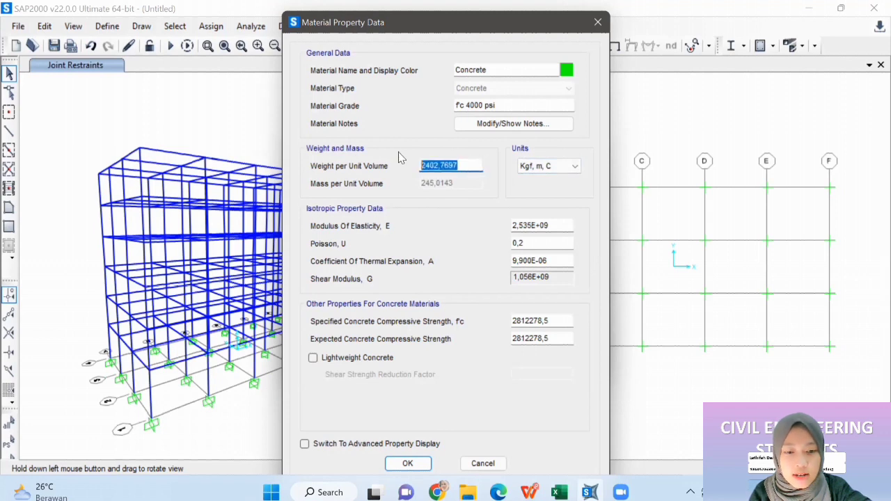
type("2400")
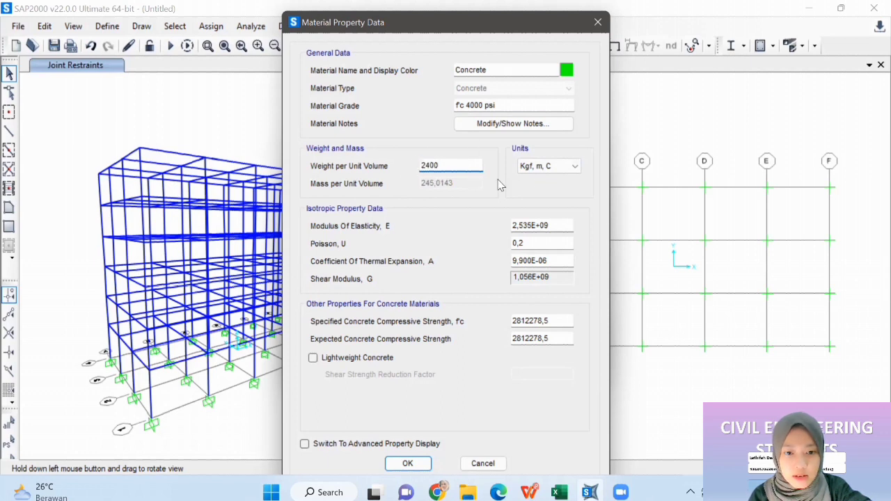
- Switch the material units to N, mm, C and enter 4700*sqr(30) as the modulus of elasticity
left_click(545, 168)
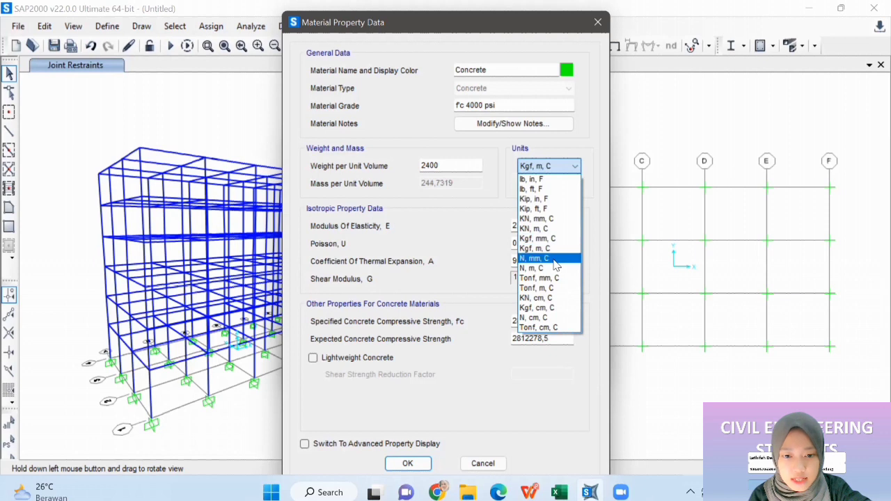
left_click(554, 259)
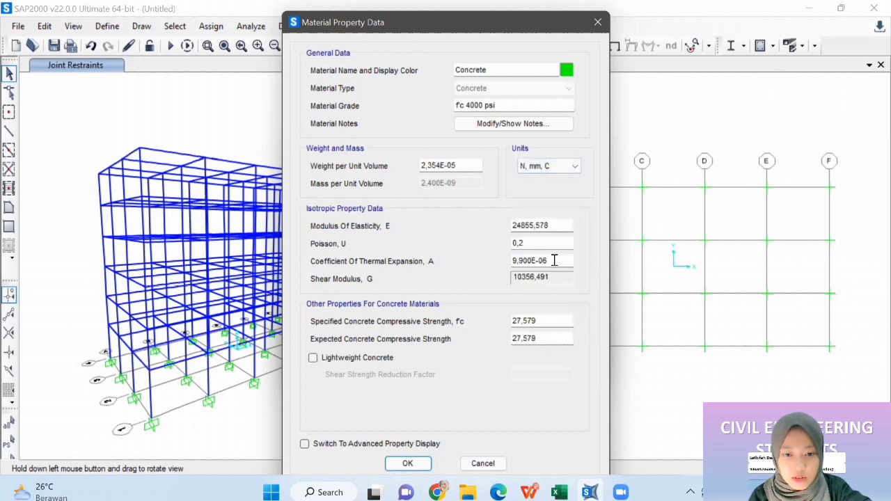
left_click_drag(561, 228, 468, 234)
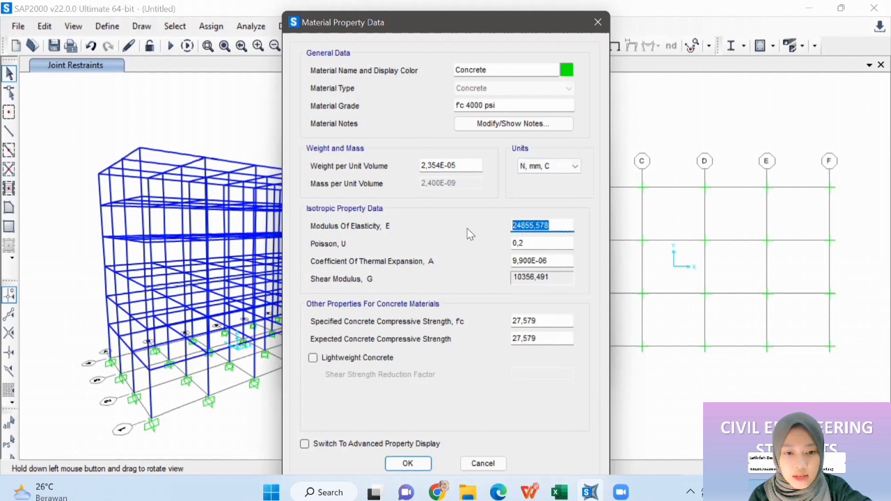
type("1")
type("4700*sqr(30")
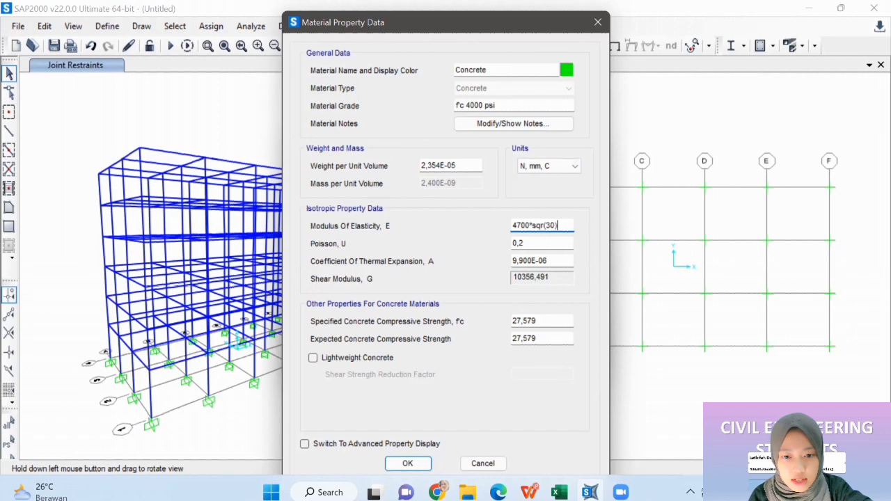
- Set both the specified and the expected concrete compressive strength to 30
left_click(548, 321)
left_click_drag(547, 321, 481, 331)
type("20")
left_click_drag(539, 339, 511, 339)
key("BackSpace")
type("30")
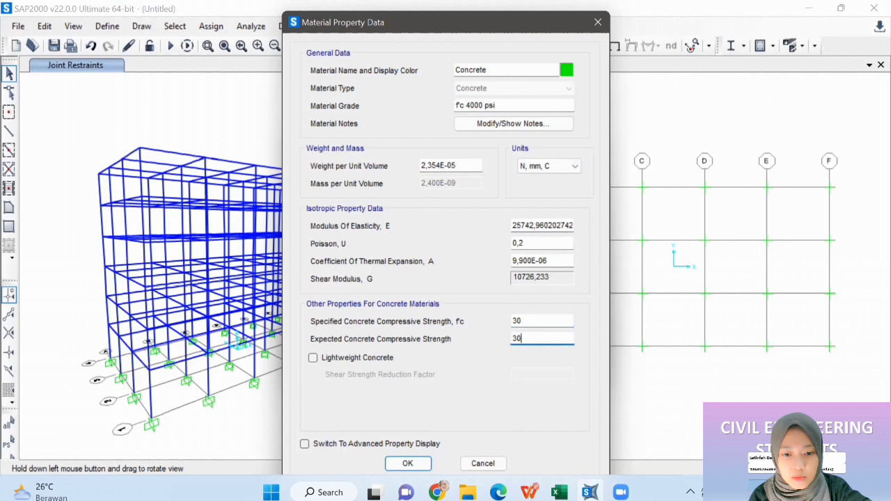
- Rename the concrete material as BETON 30 MPA, give it a red display color, and save it
double_click(525, 70)
key("BackSpace")
type("BETON 30 MPA")
left_click(566, 70)
left_click(382, 141)
left_click(394, 301)
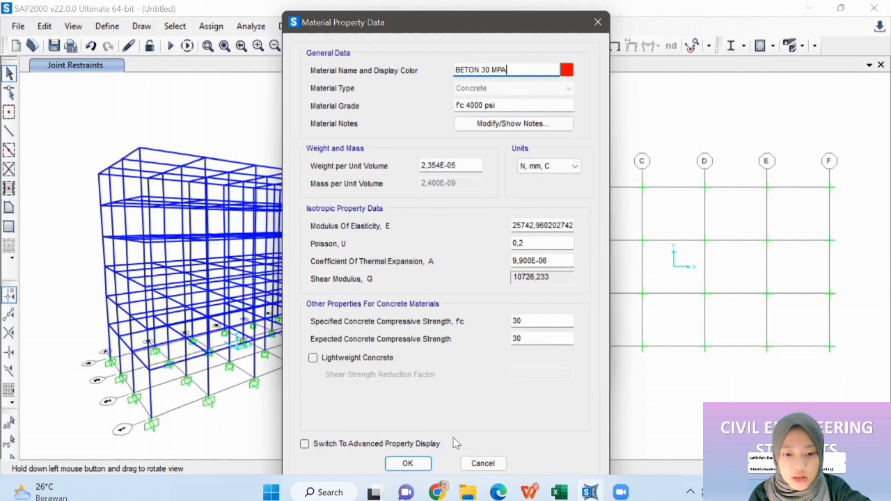
left_click(408, 463)
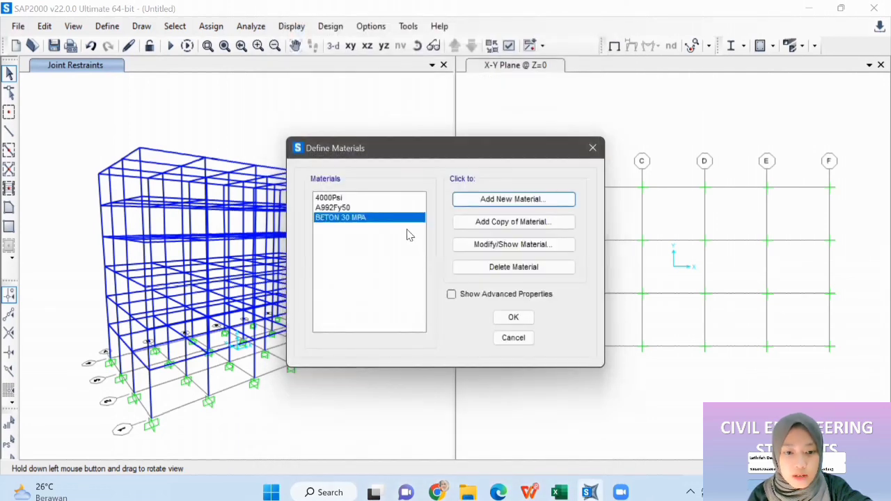
- Add a new material of type Rebar for the United States region with the User standard
left_click(506, 199)
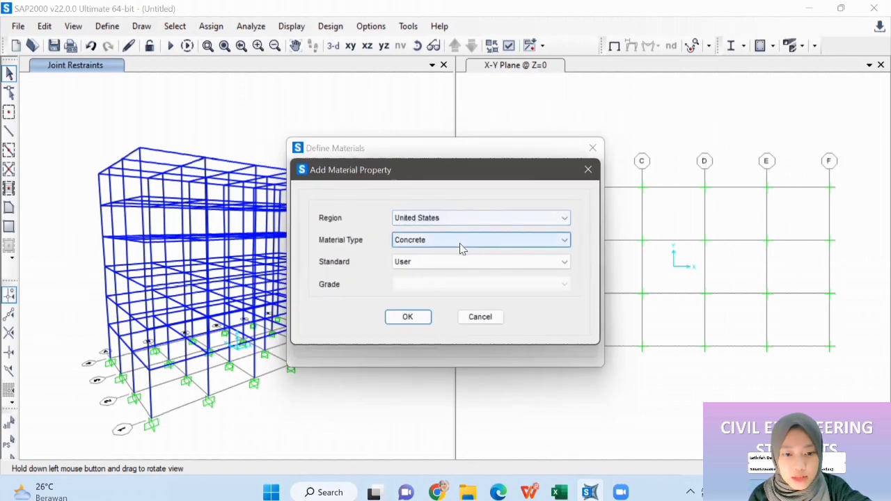
left_click(464, 240)
left_click(459, 293)
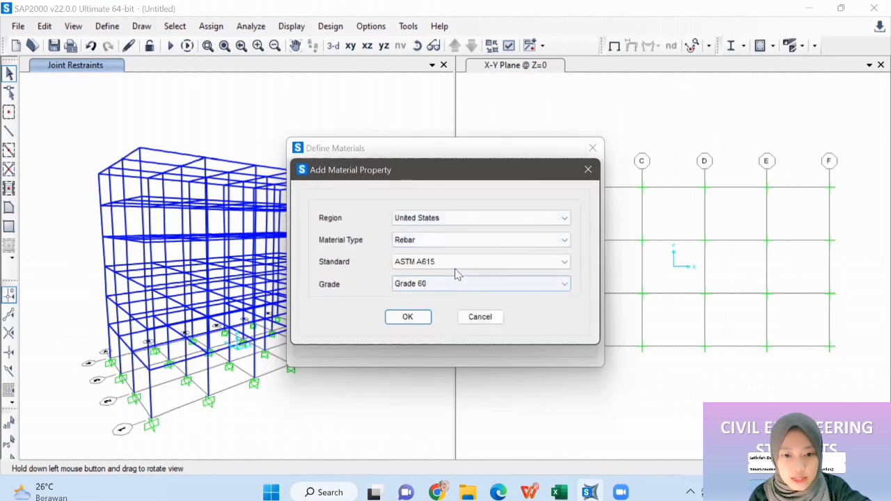
left_click(455, 266)
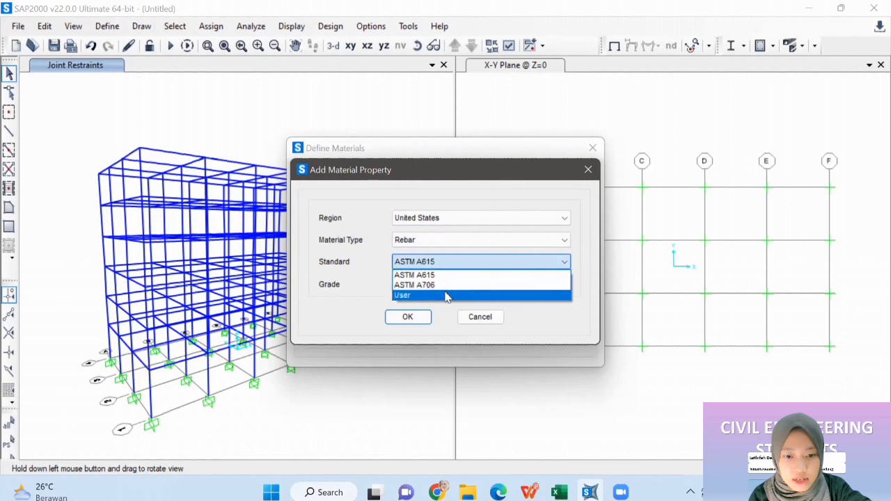
left_click(445, 295)
key("Return")
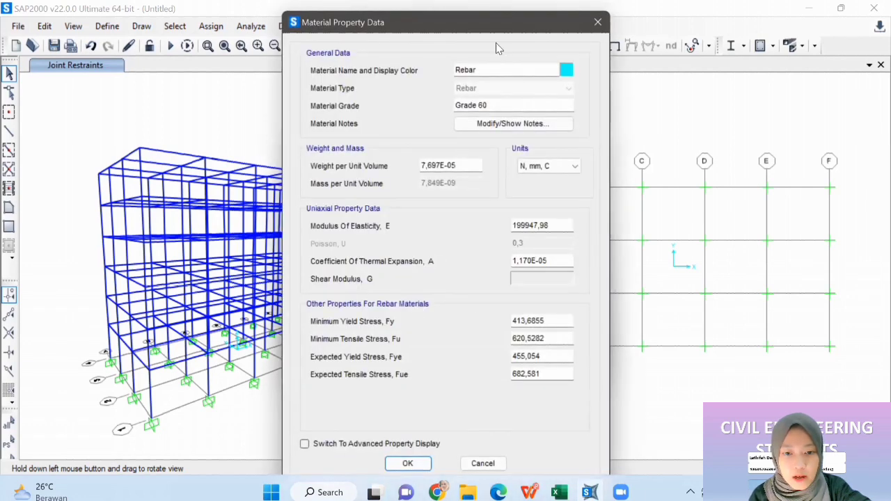
- Name the new rebar material BJTD-40
left_click(494, 67)
key("BackSpace")
key("BackSpace")
key("BackSpace")
key("BackSpace")
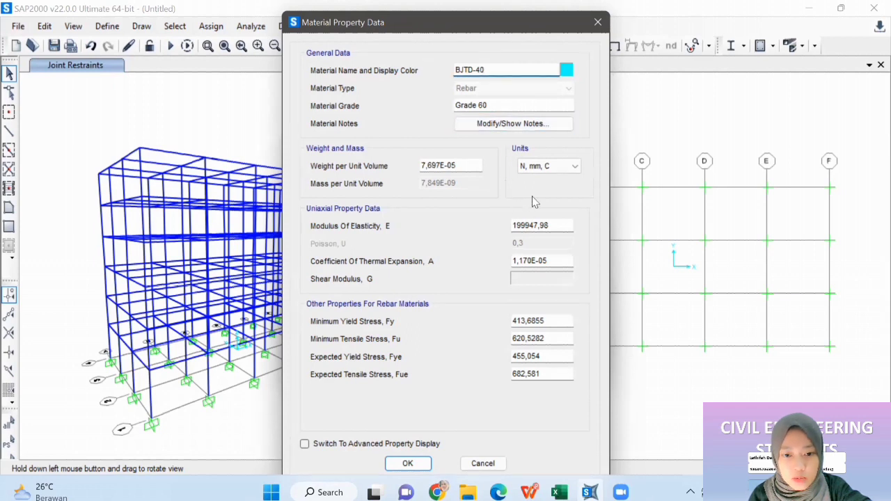
- Set the rebar material's units to Kgf, m, C and its weight per unit volume to 7850
left_click(554, 172)
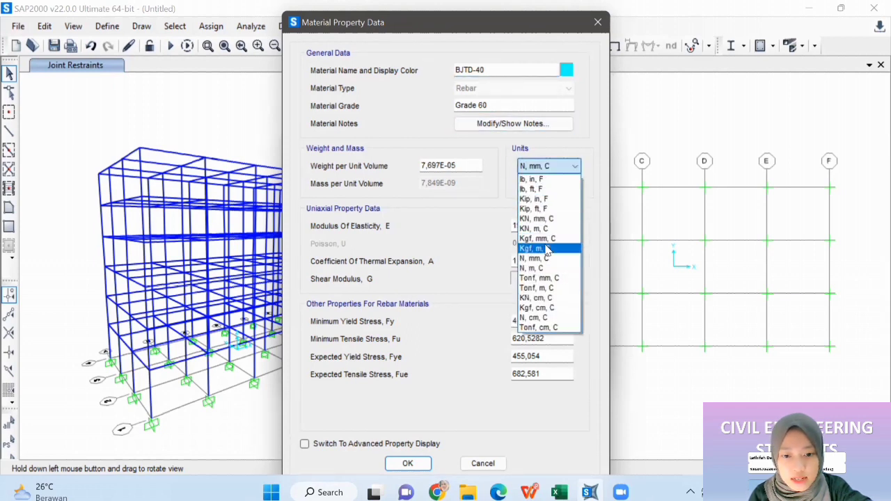
left_click(547, 249)
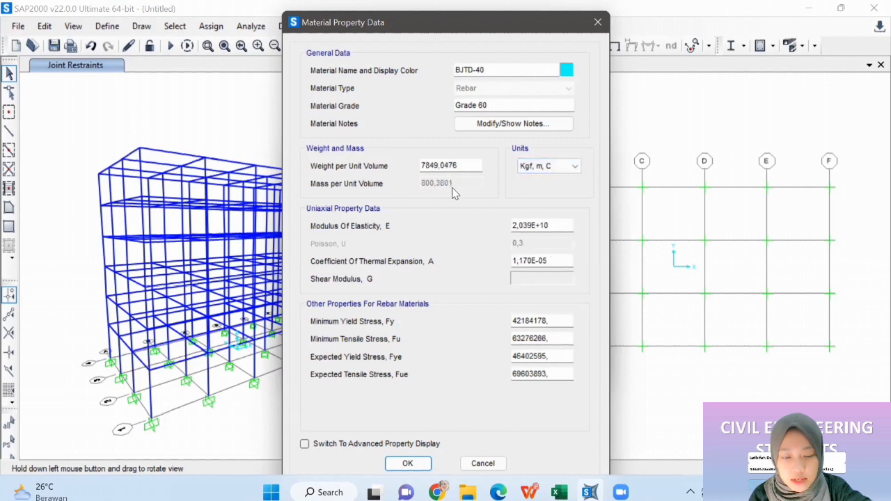
double_click(453, 165)
type("785")
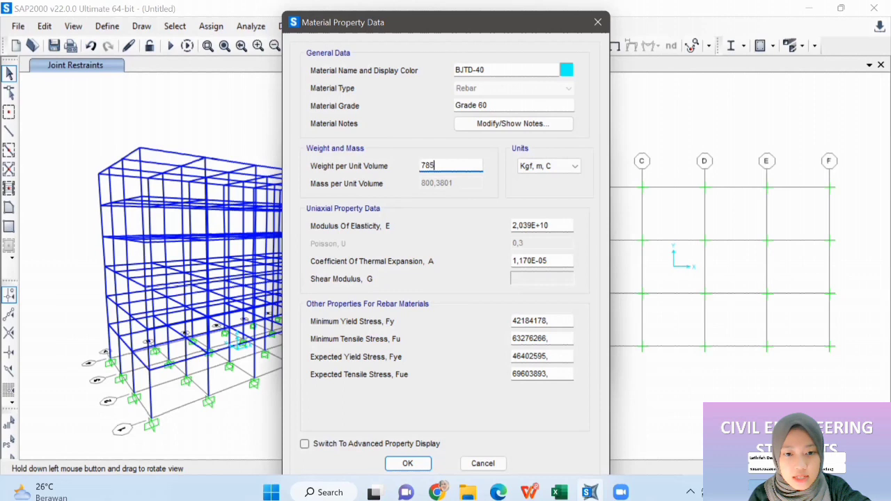
type("0")
key("Tab")
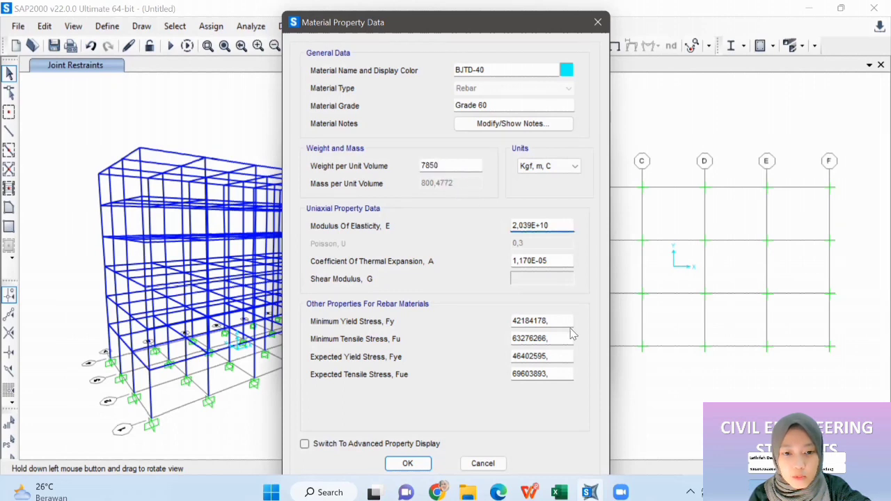
- Switch the rebar material's units to N, mm, C and set the modulus of elasticity to 200000
left_click(566, 320)
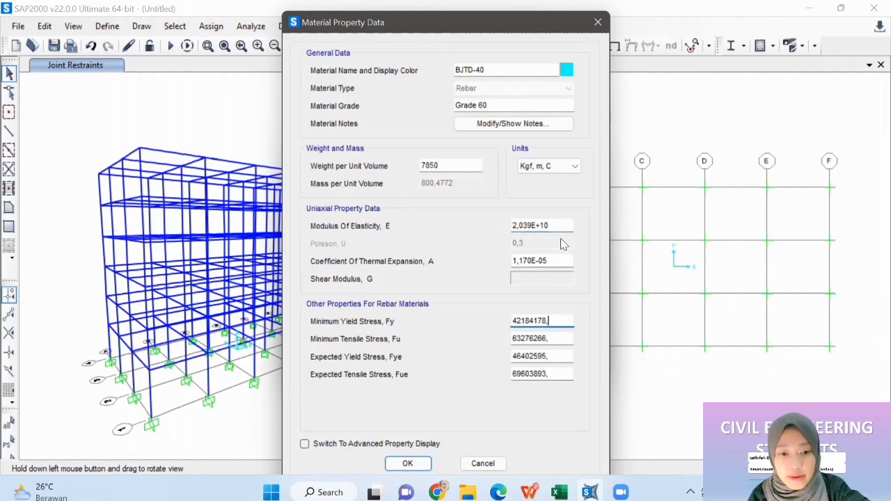
left_click(562, 169)
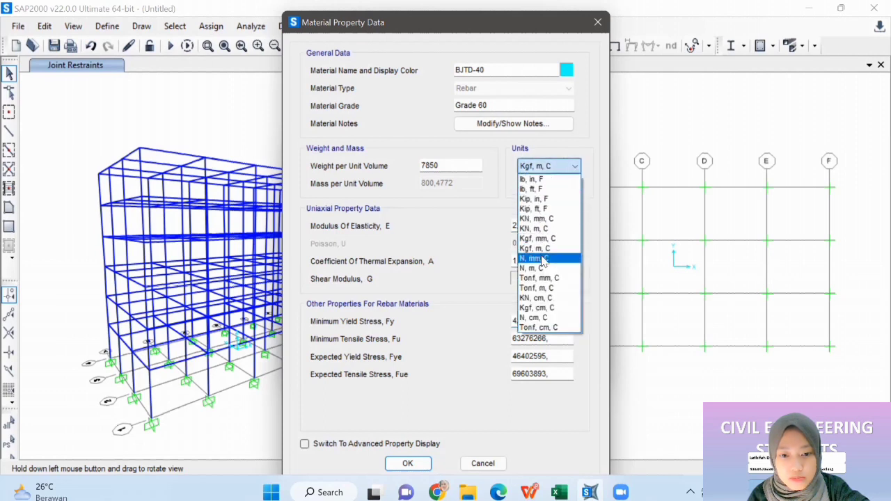
left_click(542, 258)
left_click_drag(561, 224, 516, 216)
key("BackSpace")
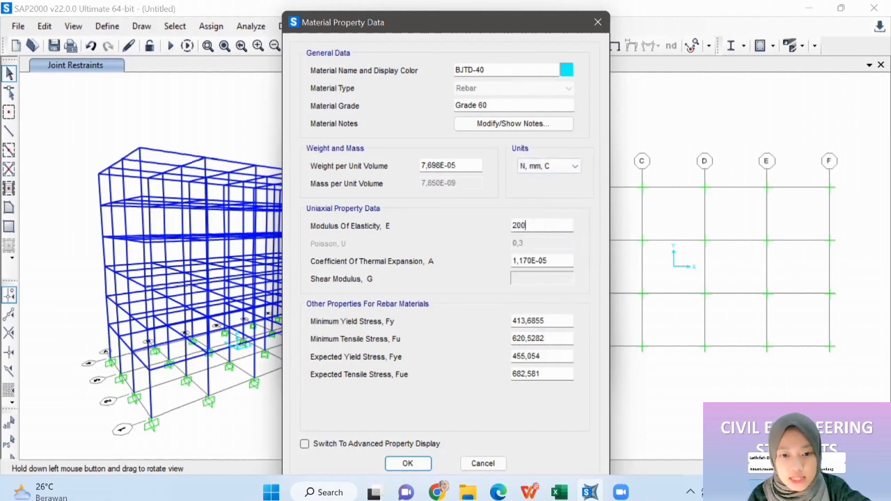
type("200000")
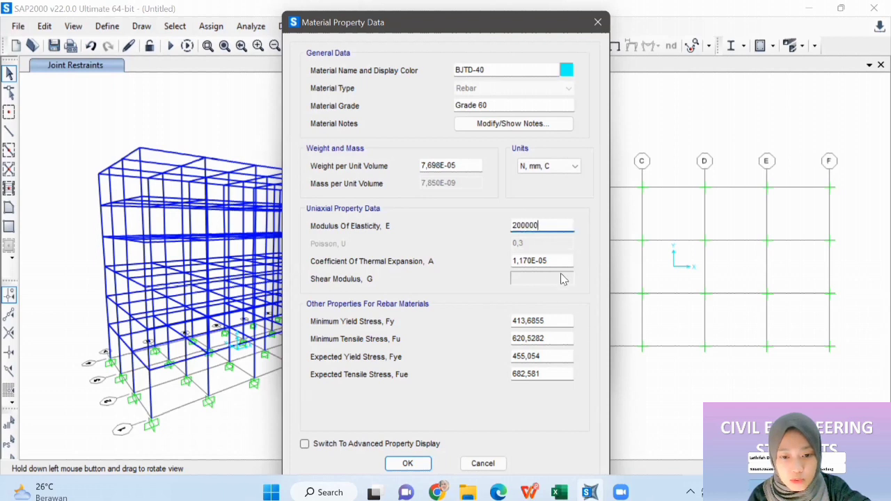
- Set the minimum and expected yield stresses to 400 and both tensile stresses to 570, and save the rebar material
left_click(560, 320)
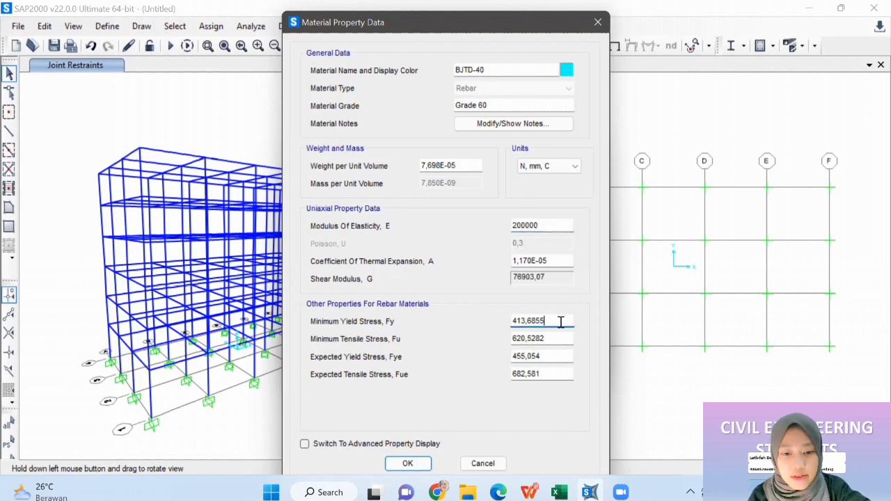
left_click_drag(542, 322, 500, 311)
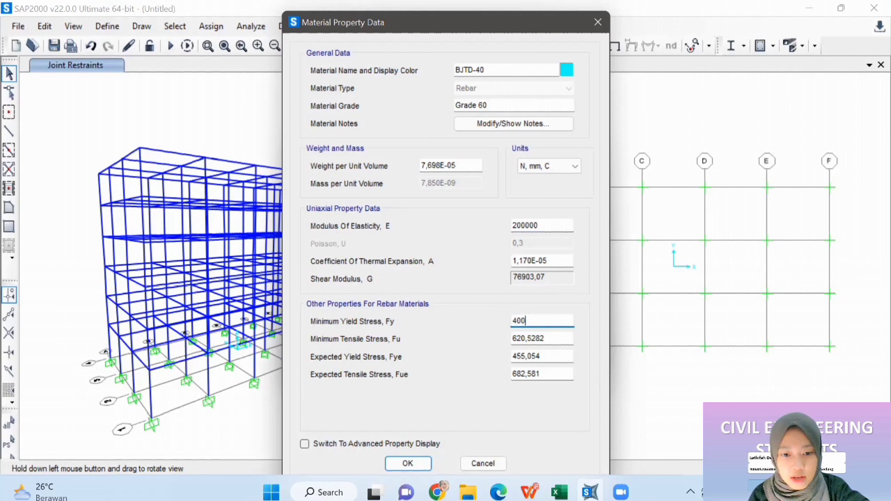
key("Tab")
key("BackSpace")
type("570")
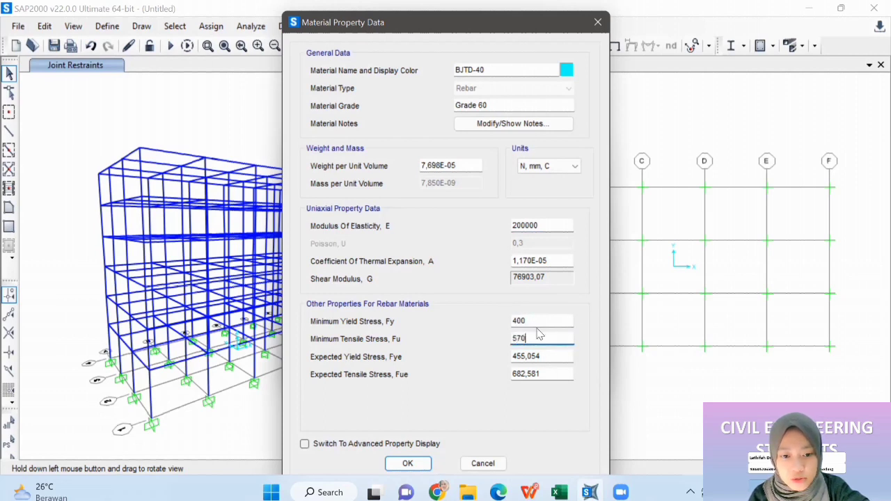
key("Tab")
type("40")
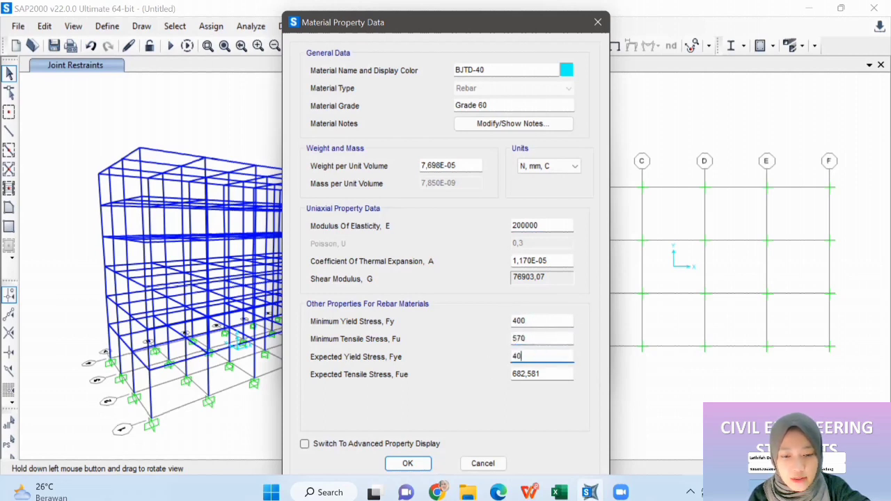
key("Tab")
type("570")
left_click(409, 463)
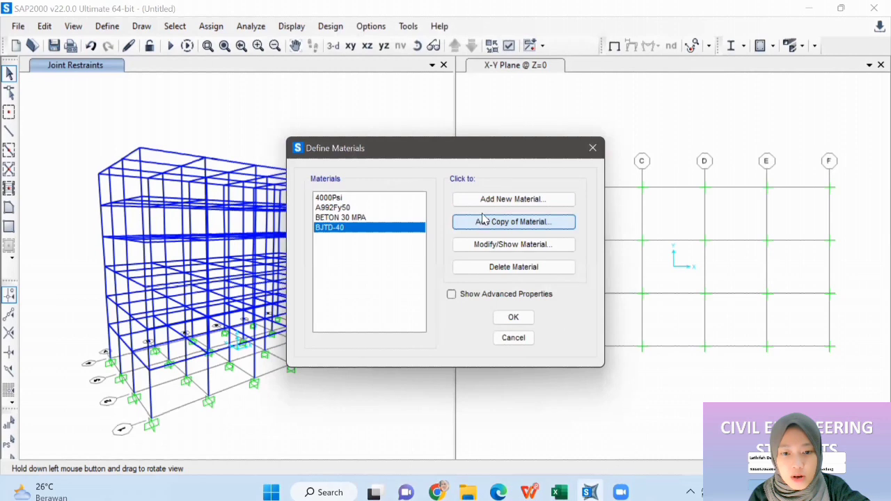
- Create a copy of the BJTD-40 material and name it BJTP-24
left_click(480, 221)
double_click(521, 73)
type("MAT")
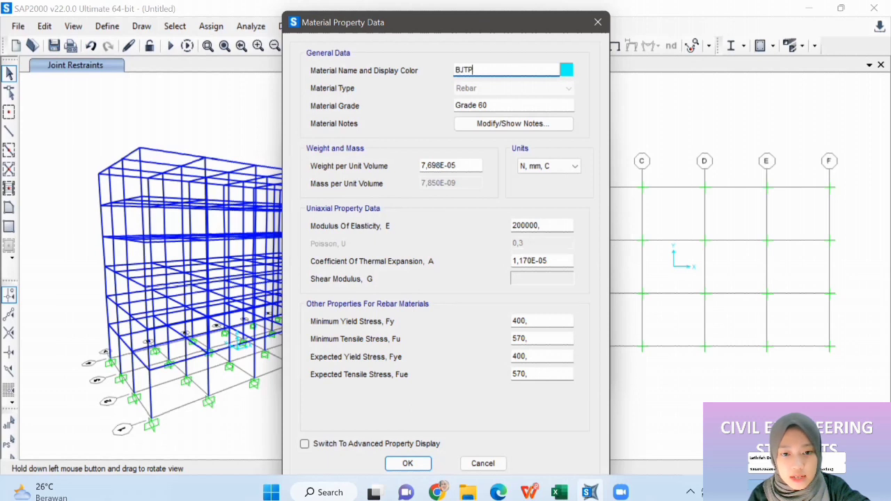
- Set BJTP-24's minimum and expected yield stresses to 240 and both tensile stresses to 390, and finish defining materials
double_click(556, 323)
key("BackSpace")
type("240")
double_click(557, 340)
type("390")
double_click(542, 355)
type("2")
double_click(530, 374)
type("3")
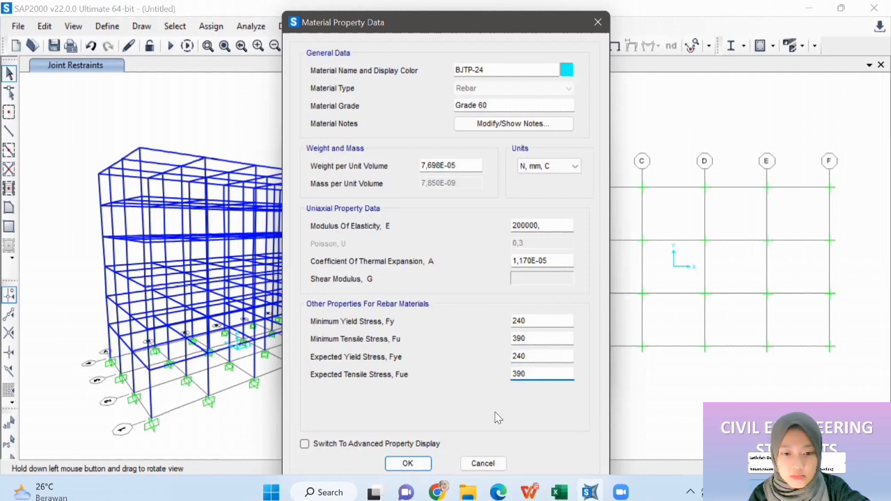
left_click(411, 465)
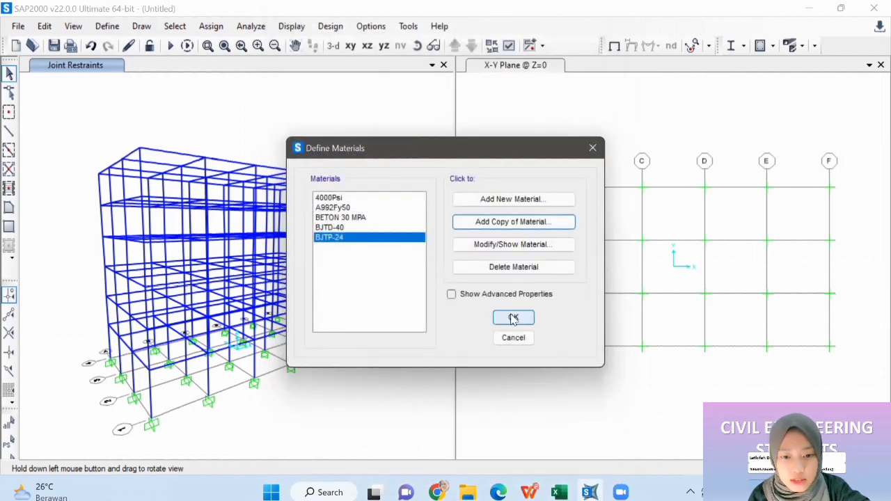
left_click(513, 318)
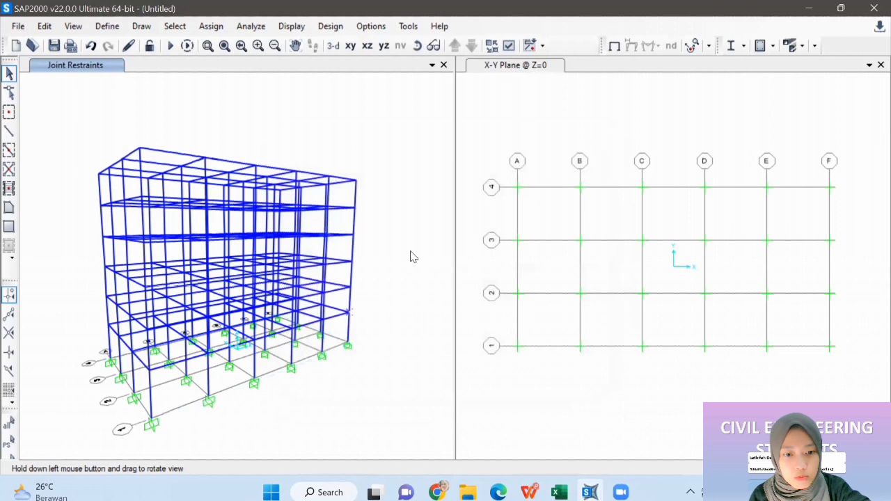
- Add a new shell area section named P10 with the Plate Thick type
left_click(107, 26)
left_click(140, 43)
left_click(107, 26)
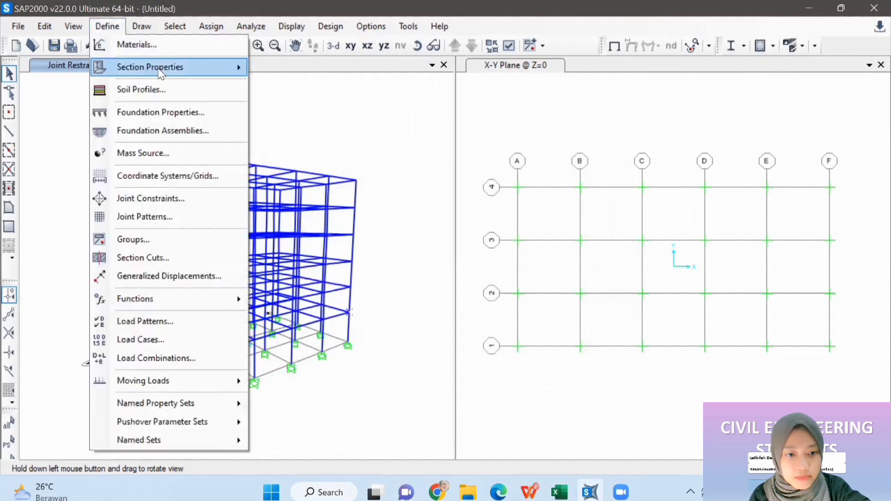
mouse_move(212, 70)
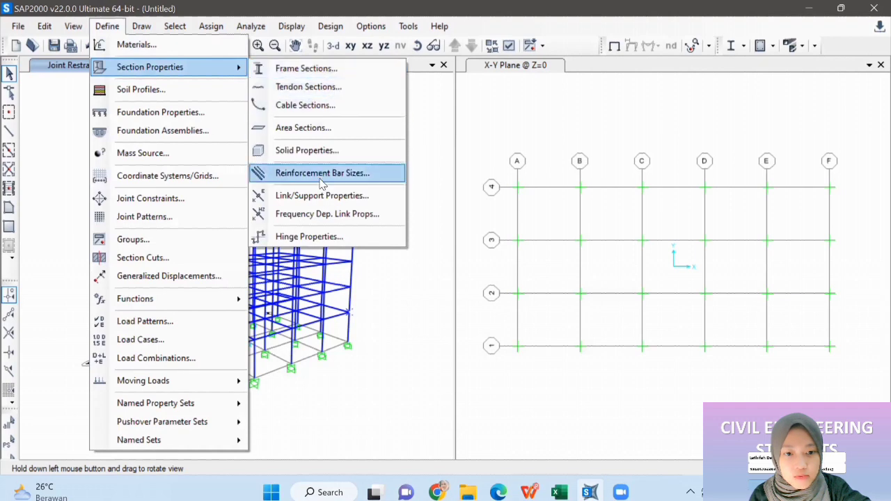
left_click(339, 128)
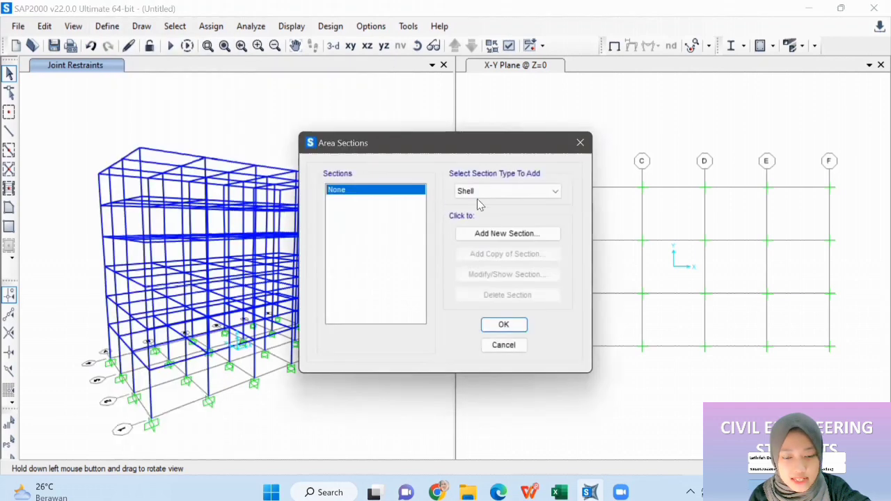
left_click(502, 234)
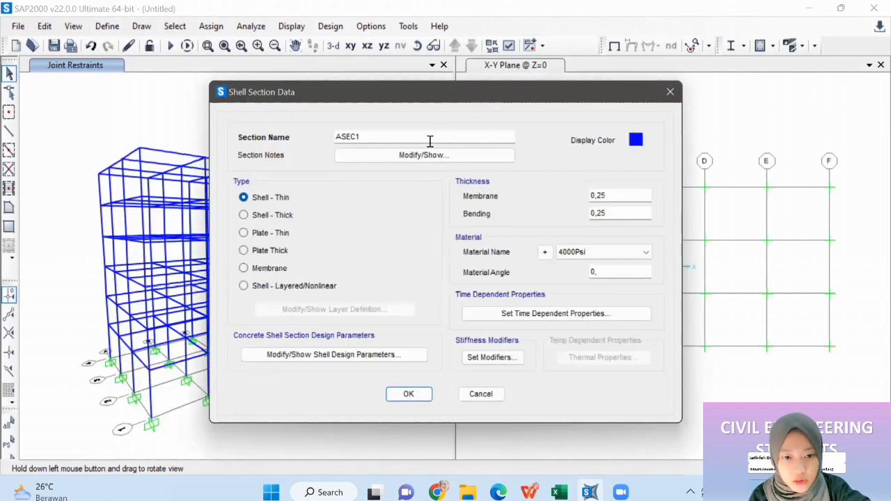
double_click(428, 139)
type("P10")
left_click(244, 250)
- Set both the membrane and the bending thickness of section P10 to 0,1
left_click(601, 198)
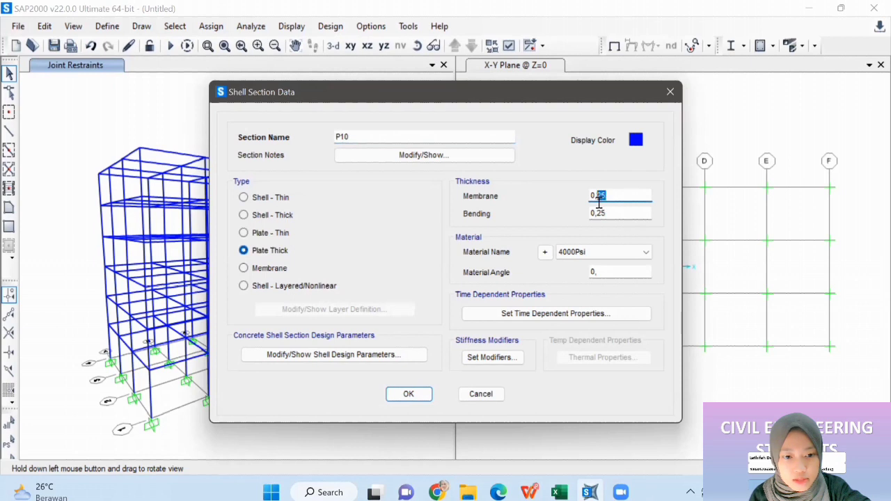
type("1")
left_click_drag(607, 211, 600, 213)
left_click(605, 212)
type("1")
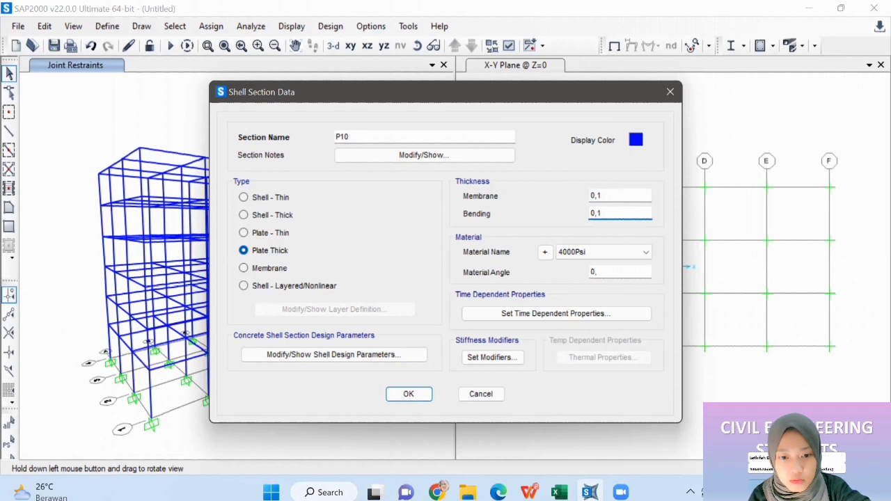
- Give section P10 a gray display color and assign it the BETON 30 MPA material
left_click(636, 139)
left_click(435, 202)
left_click(395, 299)
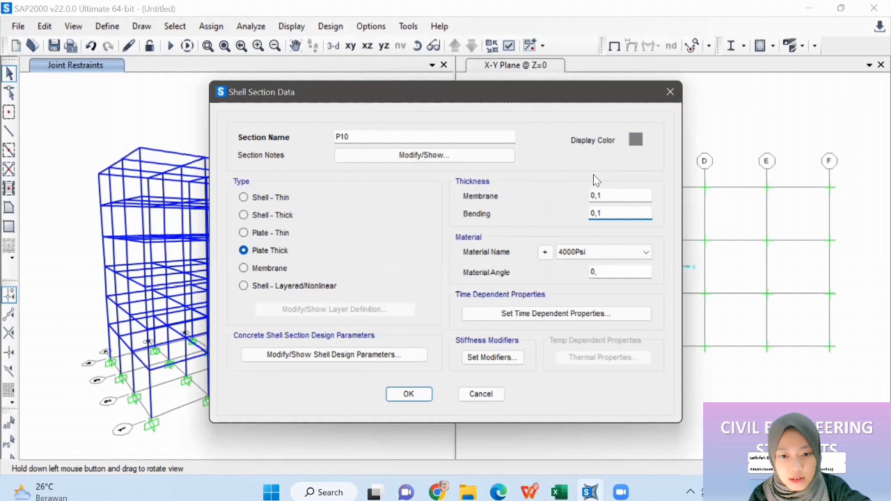
left_click(598, 252)
left_click(588, 285)
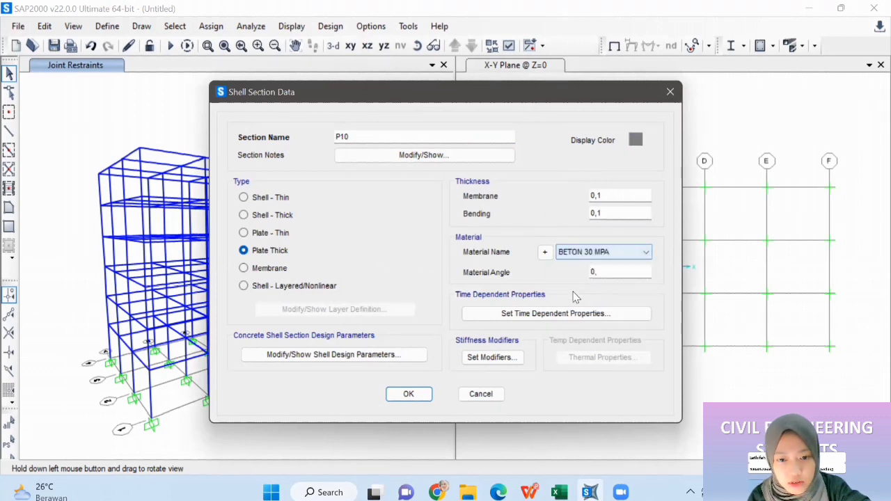
- Change section P10's type to Shell - Thin, leaving its stiffness modifiers unedited
left_click(499, 359)
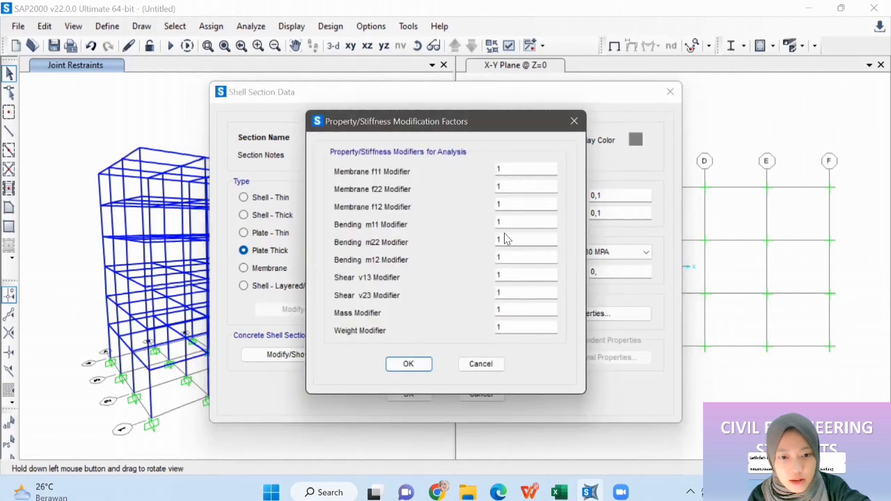
left_click(479, 363)
left_click(281, 199)
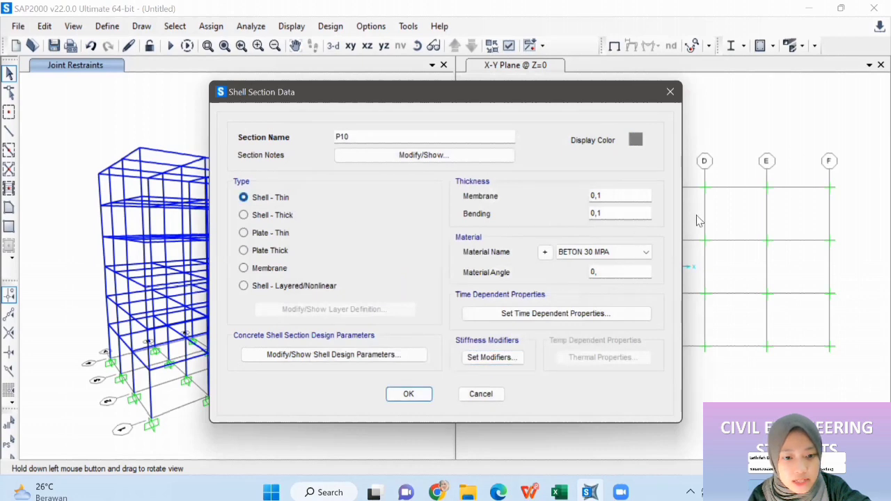
- Set the membrane f11, f22 and f12 stiffness modifiers of section P10 to 0,25
left_click(492, 357)
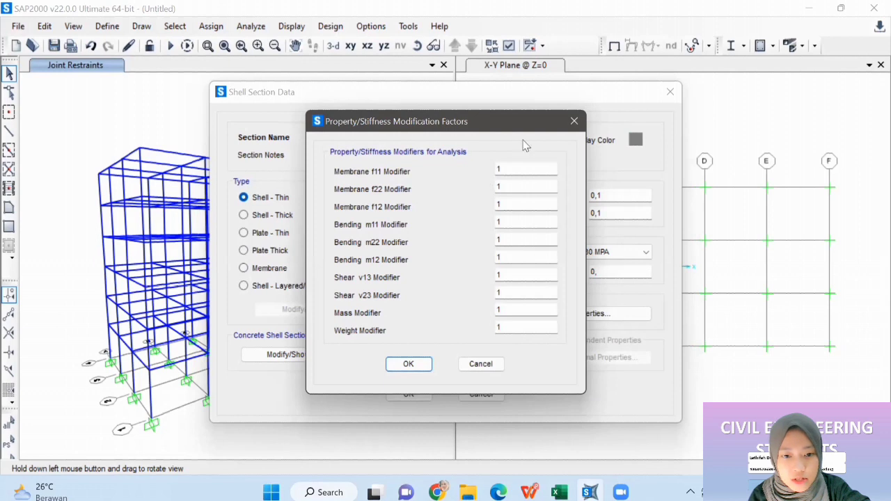
left_click(535, 170)
key("BackSpace")
type("0,25")
double_click(496, 169)
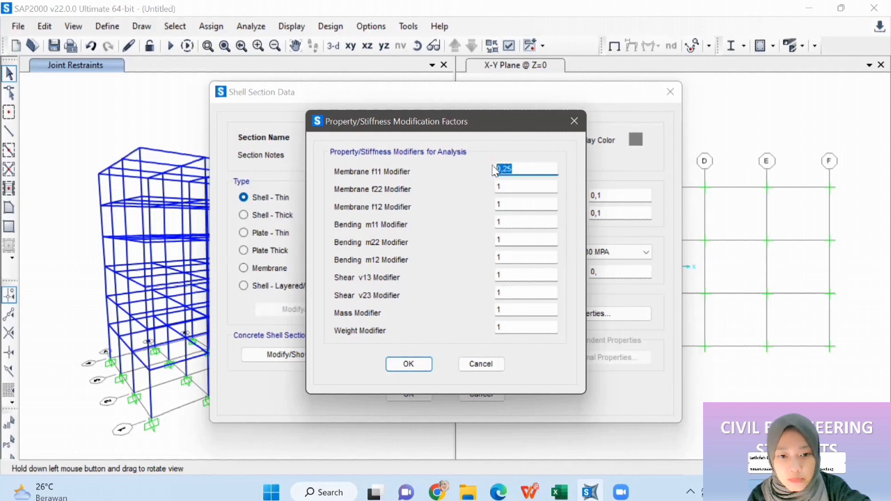
right_click(502, 167)
left_click(532, 209)
left_click(523, 184)
key("BackSpace")
key("ctrl+v")
left_click(528, 204)
key("BackSpace")
key("ctrl+v")
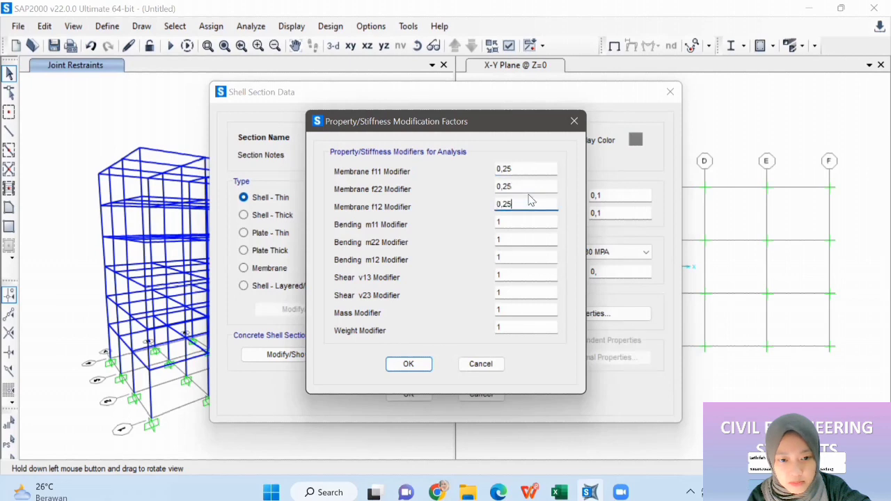
- Set P10's bending m11, m22 and m12 stiffness modifiers to 0,25 and accept the modification factors
left_click(529, 223)
key("BackSpace")
key("ctrl+v")
left_click(542, 235)
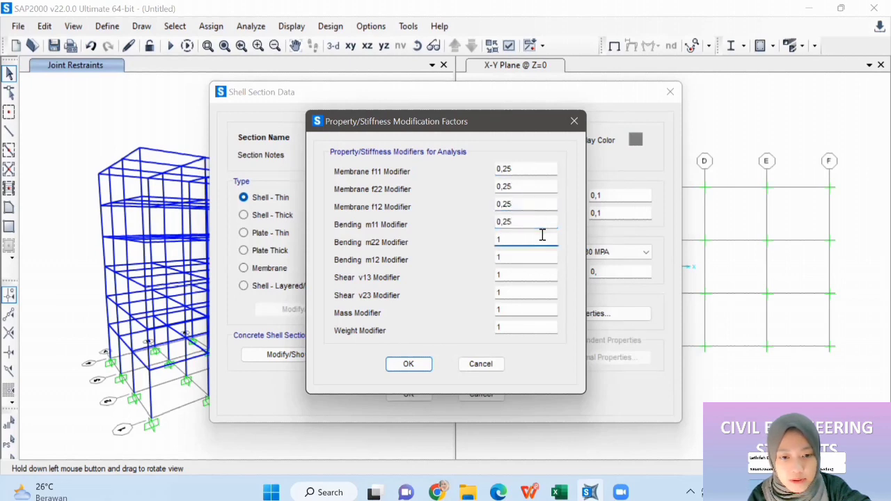
left_click(535, 255)
key("BackSpace")
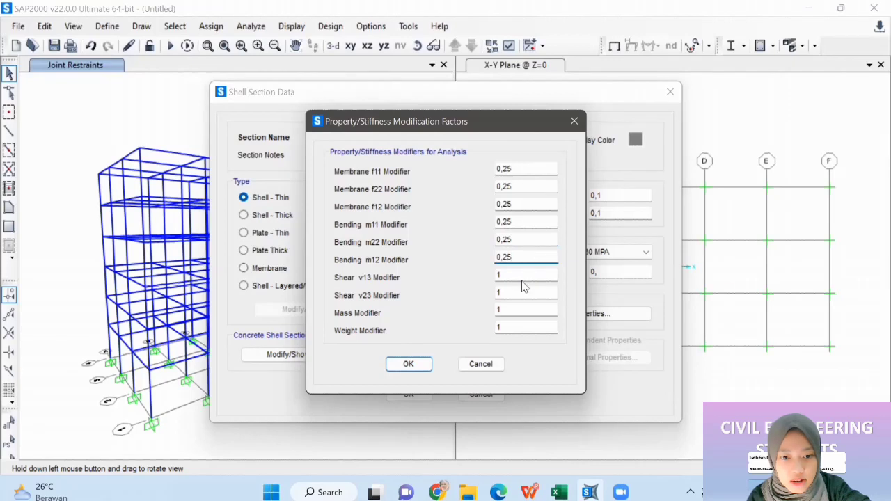
left_click(417, 365)
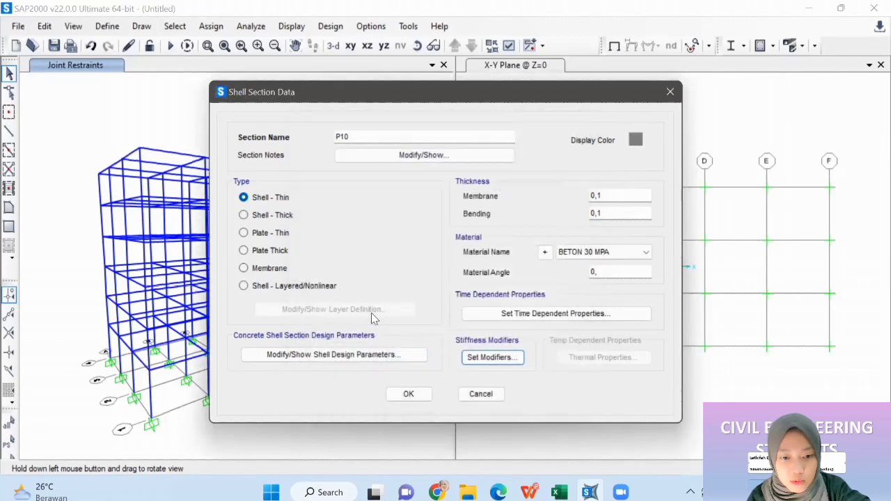
- Accept the default concrete shell design parameters and finish defining section P10
left_click(345, 354)
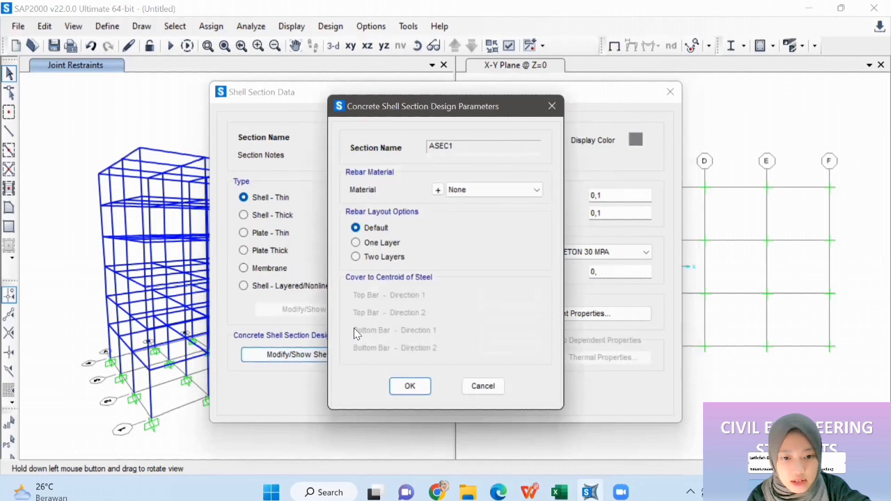
left_click(408, 387)
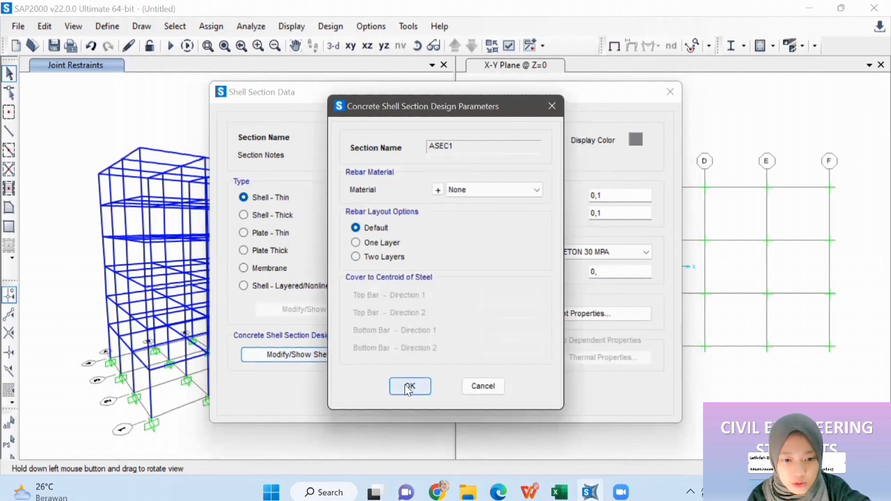
left_click(408, 391)
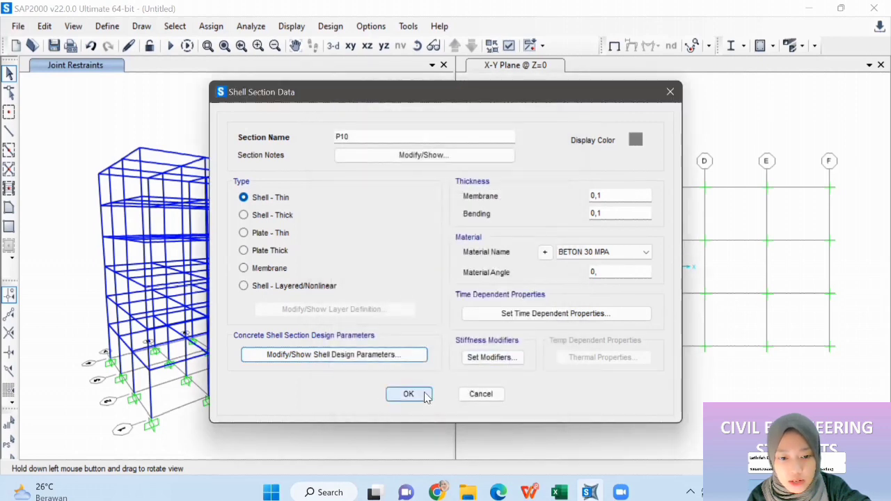
left_click(424, 394)
- Add a copy of section P10 named P12, with membrane and bending thickness of 0,12
left_click(510, 255)
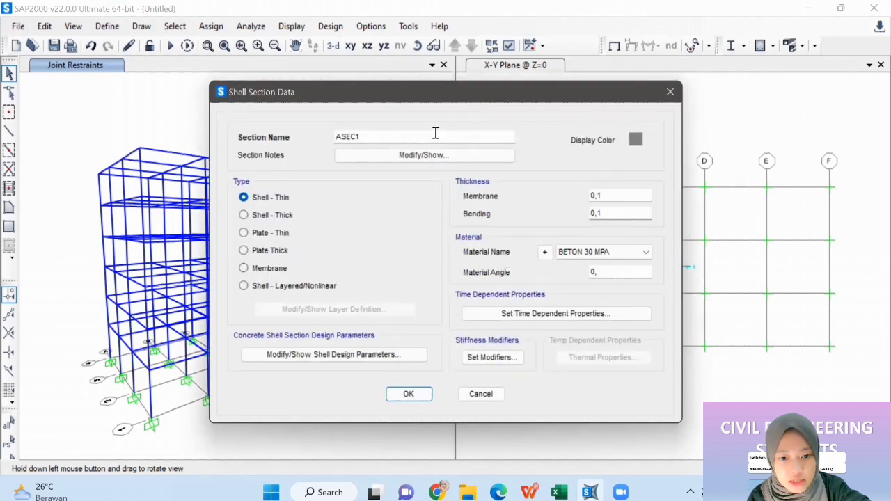
double_click(415, 134)
key("BackSpace")
type("P")
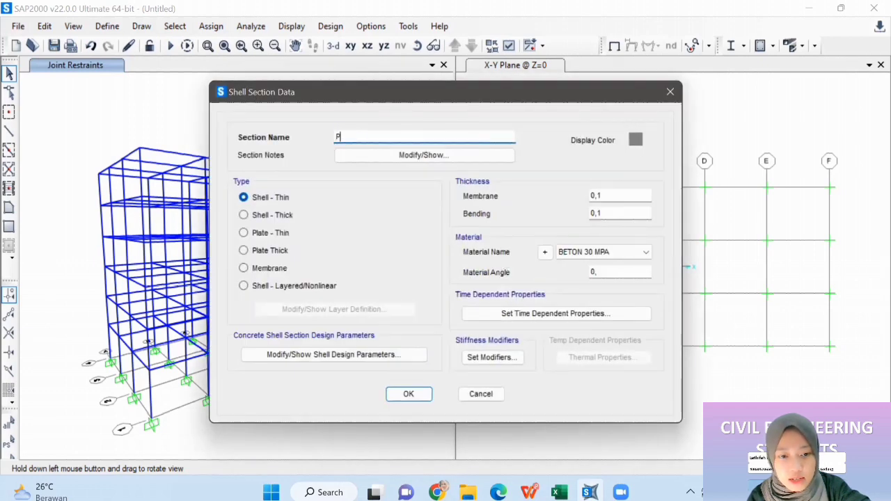
left_click(630, 196)
type("1")
left_click(620, 212)
left_click(636, 196)
left_click(630, 213)
type("2")
- Give section P12 a light gray display color, keep its copied stiffness modifiers, and finish defining area sections
left_click(636, 140)
left_click(472, 202)
left_click(394, 300)
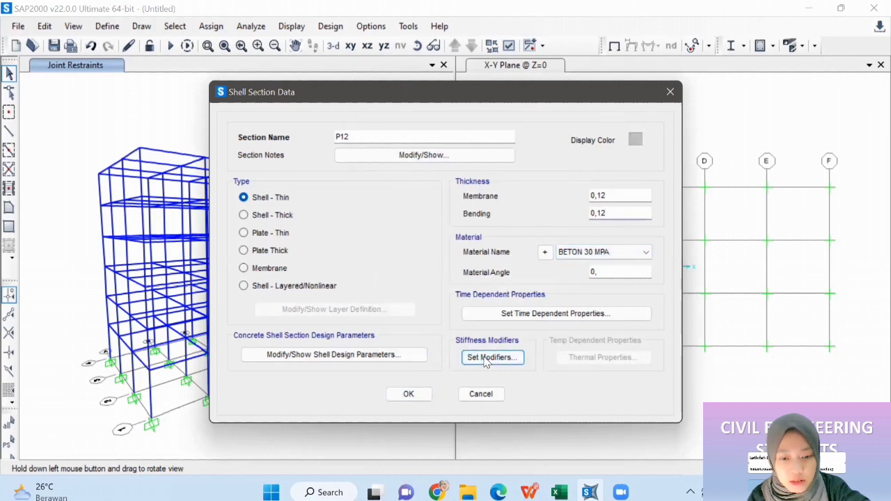
left_click(489, 358)
left_click(425, 369)
left_click(407, 392)
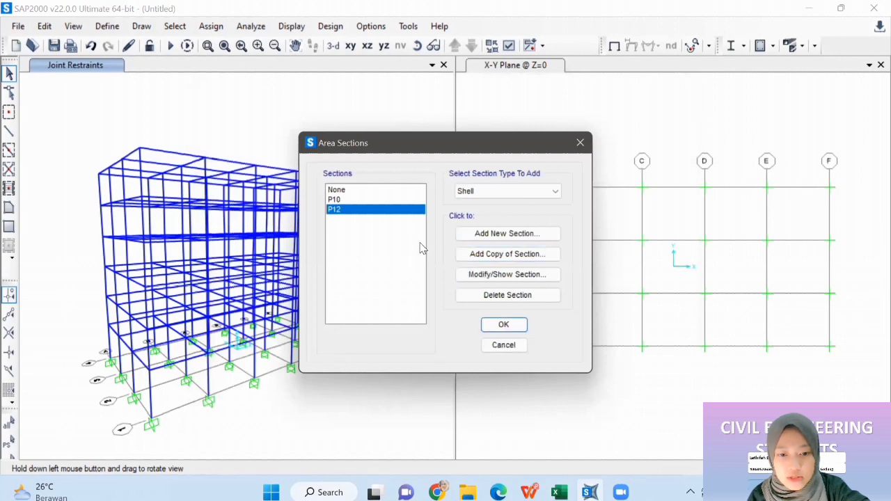
left_click(503, 324)
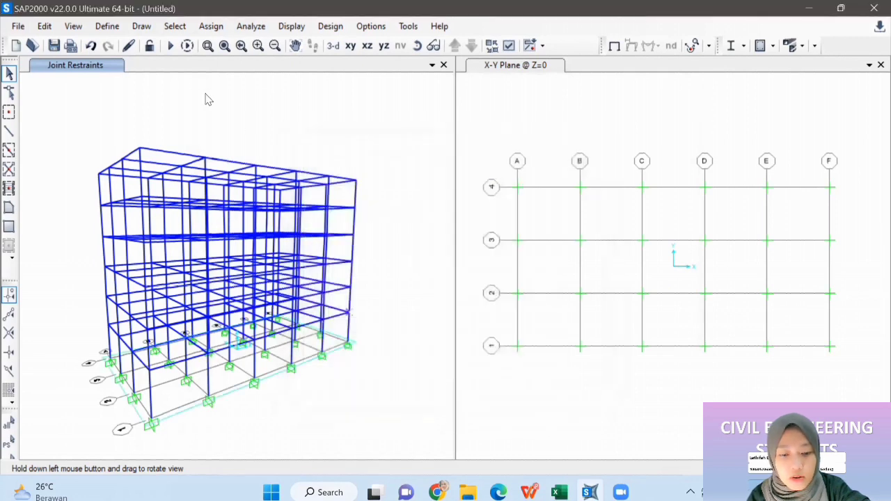
- Add a new frame section property of type Concrete with a rectangular shape
left_click(108, 27)
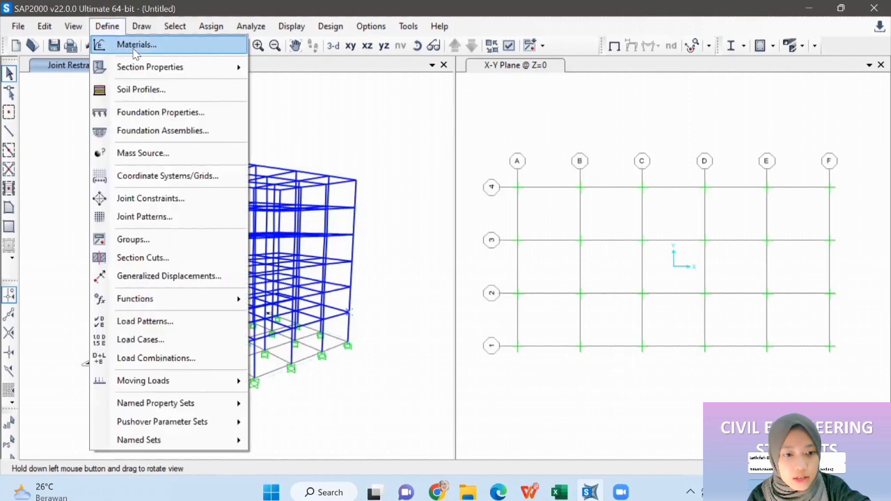
mouse_move(186, 75)
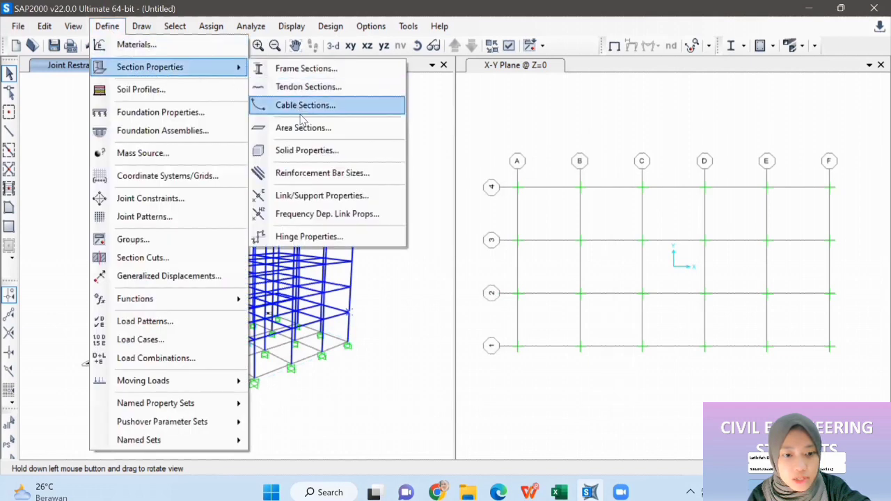
left_click(332, 69)
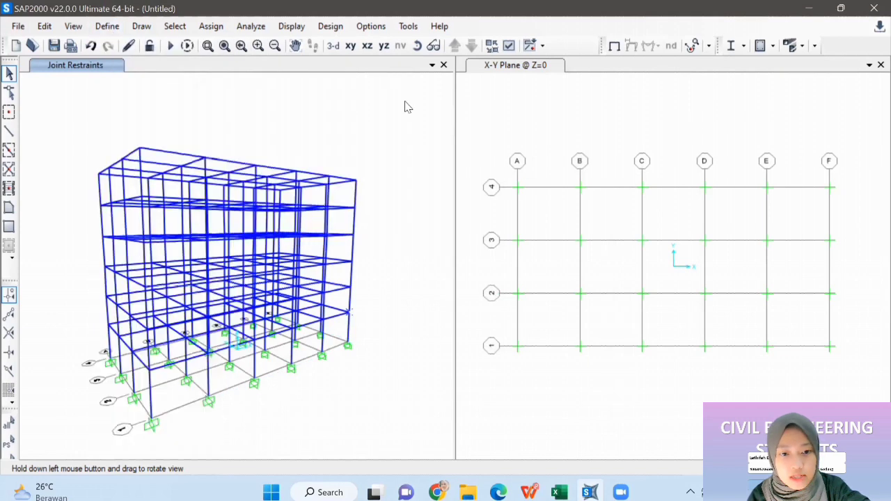
left_click(530, 159)
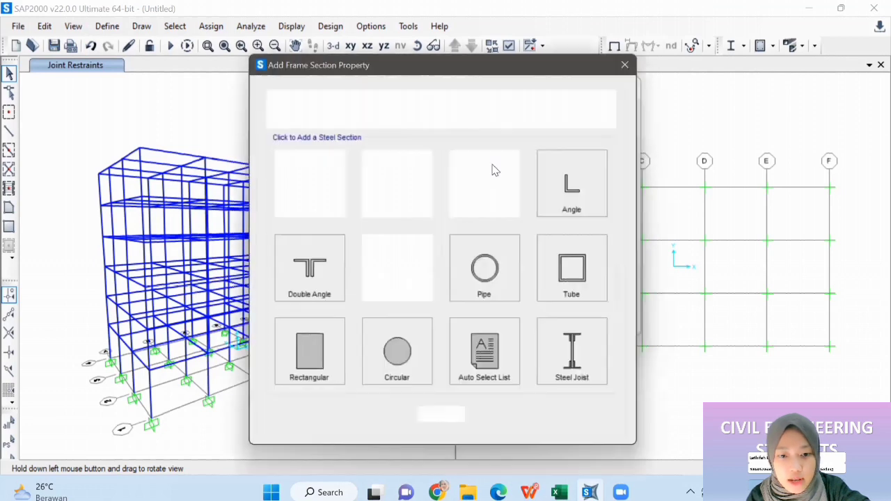
left_click(509, 111)
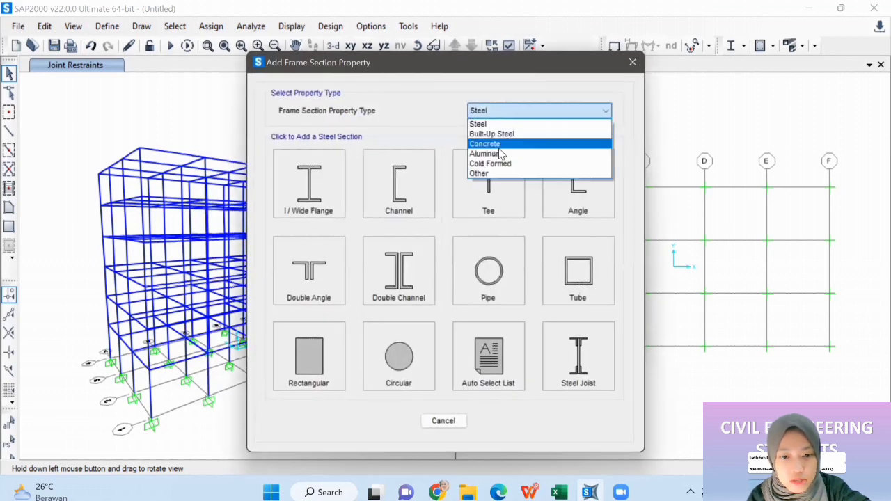
left_click(498, 143)
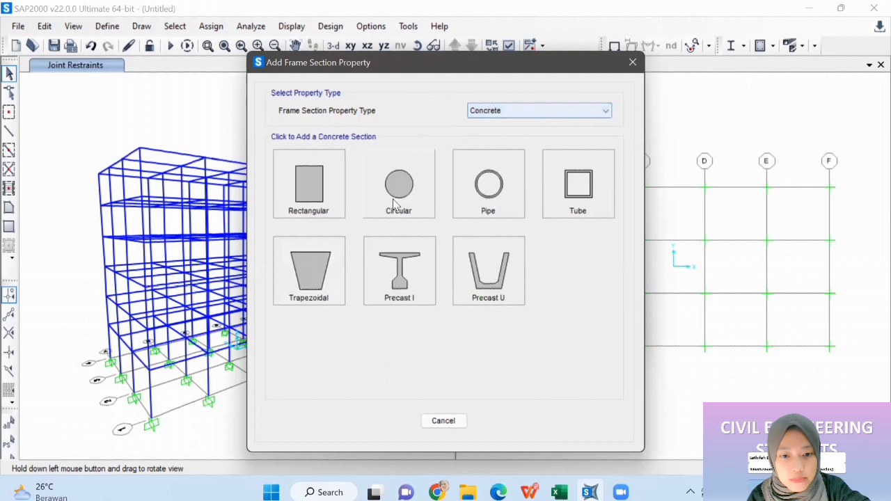
left_click(330, 199)
- Name the rectangular section K. 400X500 and give it a depth of 0,5, a width of 0,4 and the BETON 30 MPA material
left_click(401, 122)
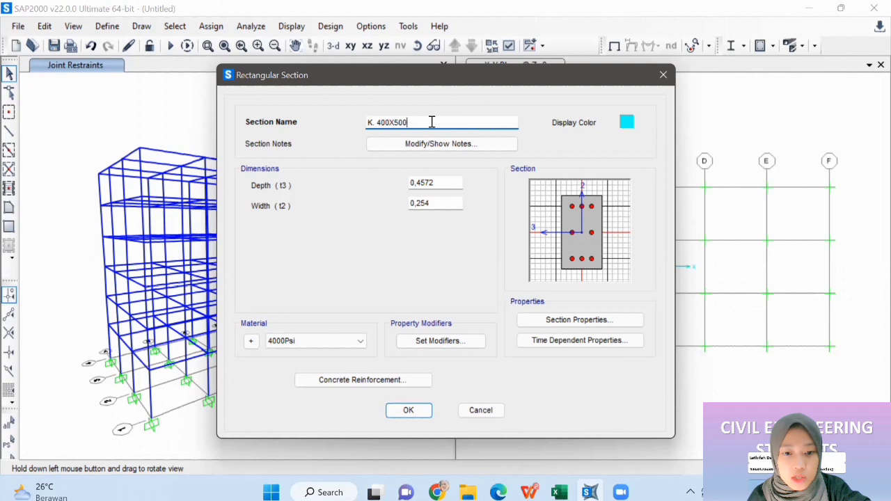
left_click(442, 180)
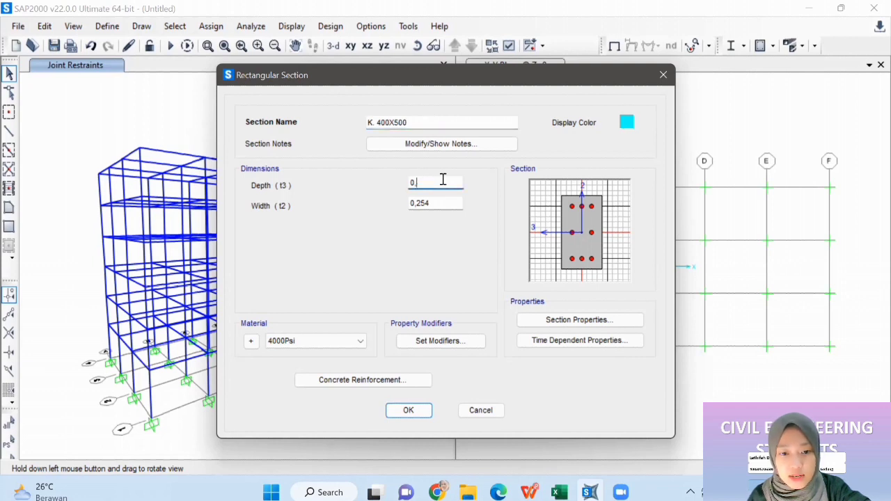
left_click(433, 205)
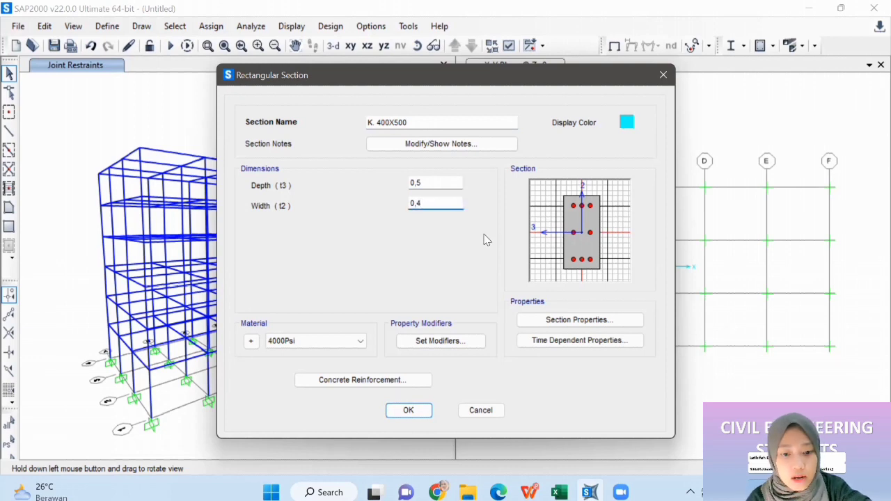
left_click(345, 341)
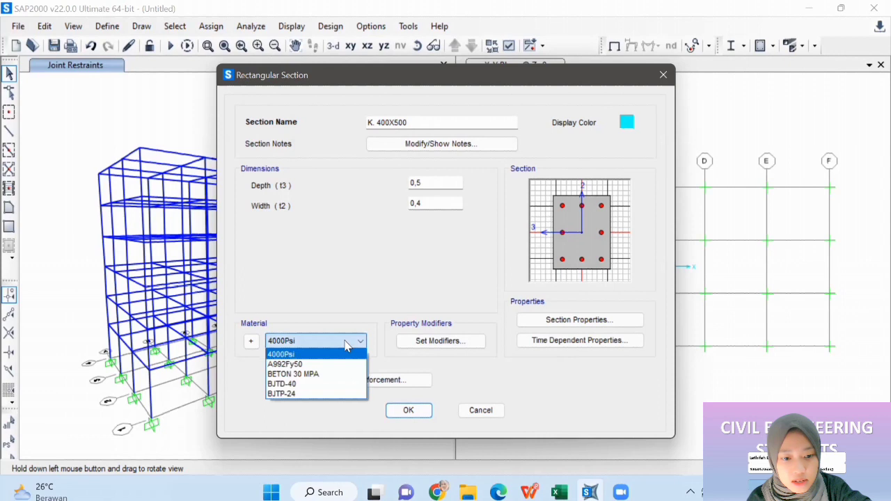
left_click(331, 375)
- Set K. 400X500's moment of inertia modifiers about axes 2 and 3 to 0,7 and its torsional constant modifier to 0,25
left_click(438, 342)
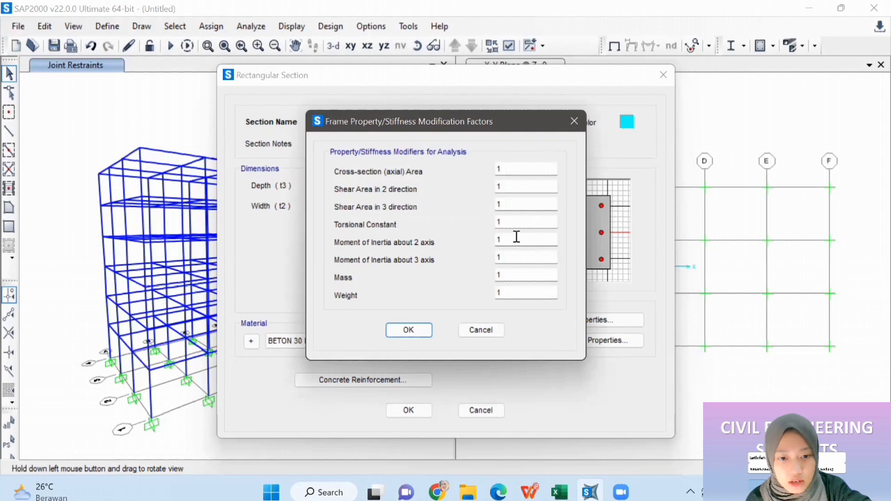
left_click(511, 254)
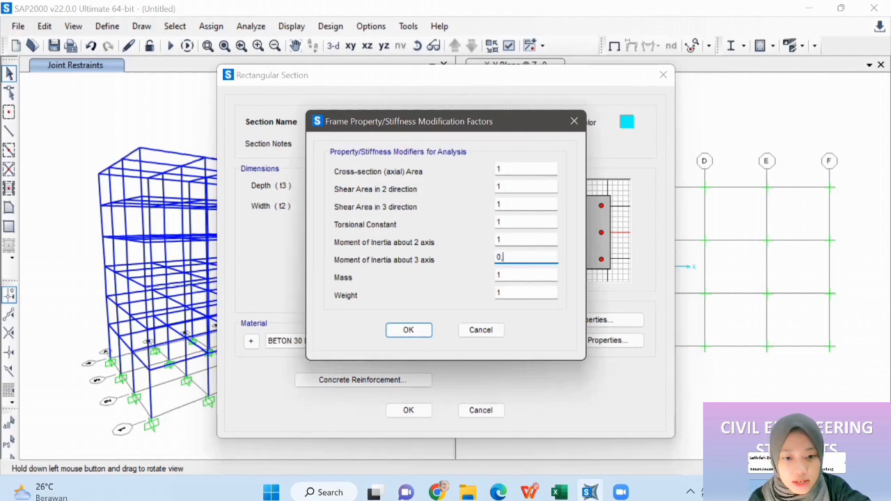
left_click(534, 244)
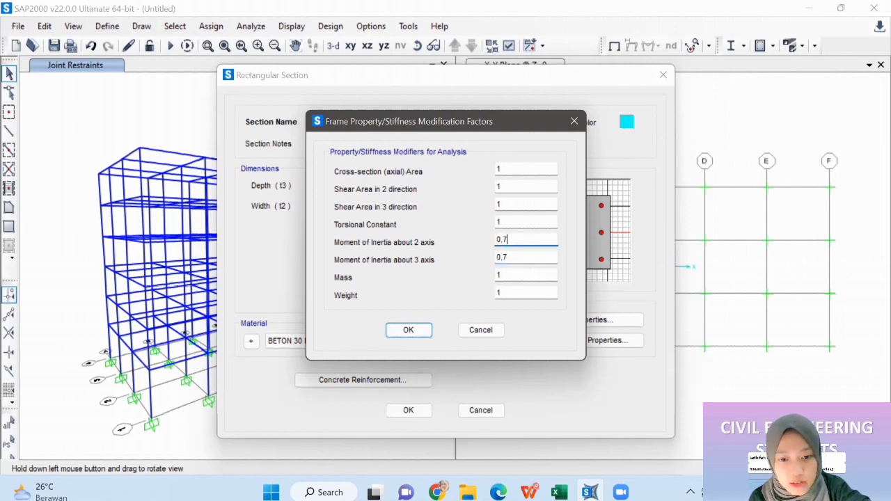
left_click(534, 220)
key("BackSpace")
type("0,25")
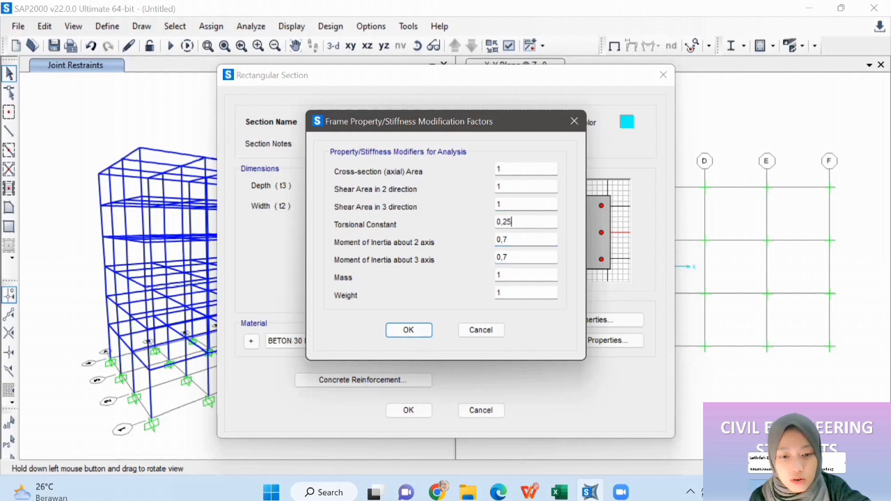
left_click(422, 330)
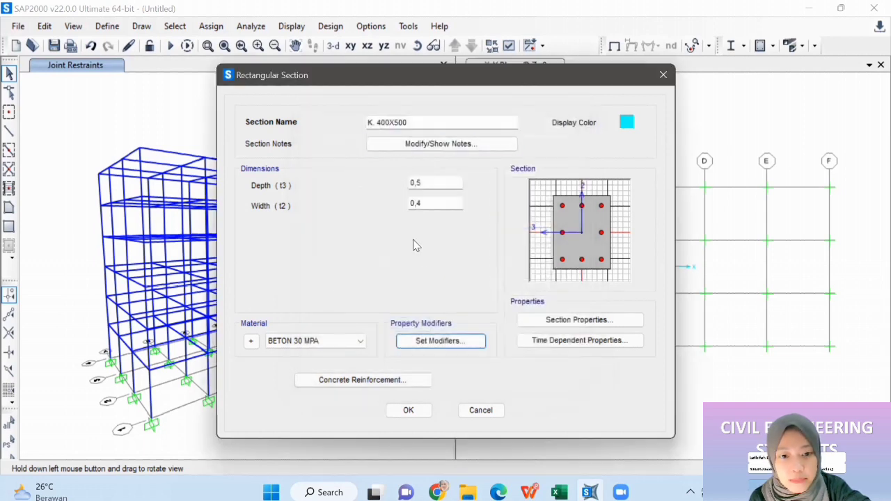
- Change the display color of section K. 400X500 to orange
left_click(628, 122)
left_click(399, 172)
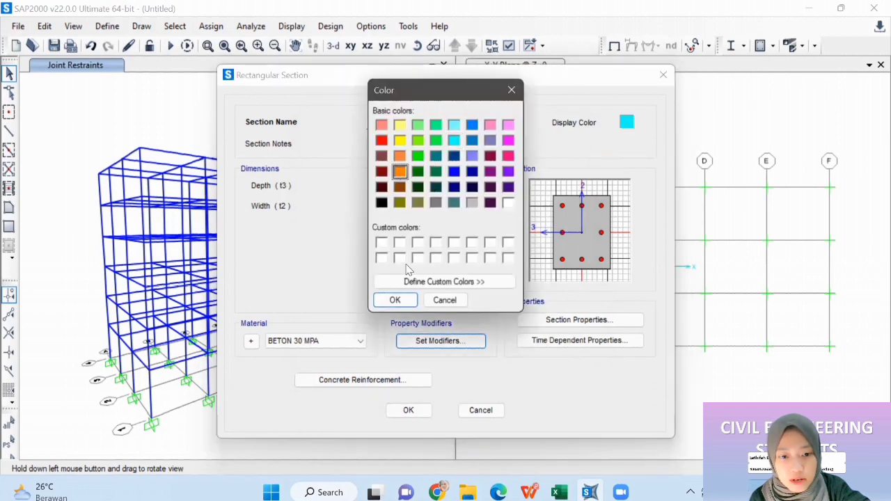
left_click(395, 299)
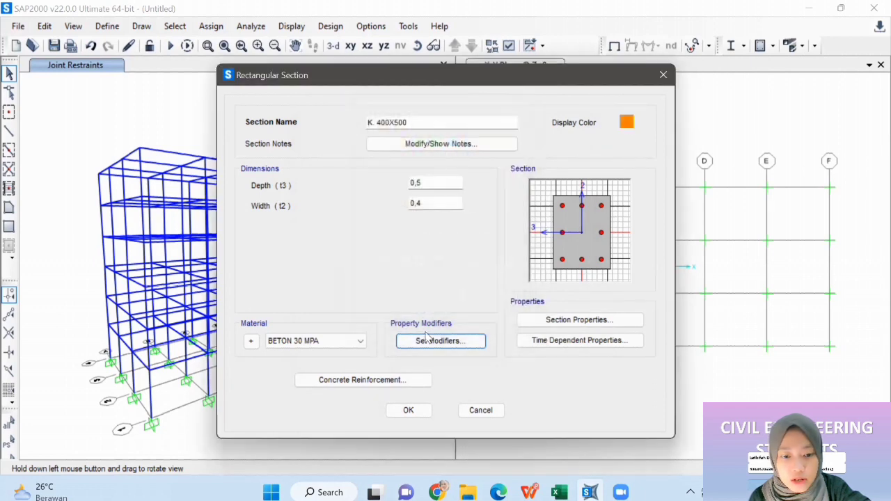
- Set the confinement bar (ties) material of K. 400X500's concrete reinforcement to BJTP-24
left_click(426, 381)
left_click(517, 104)
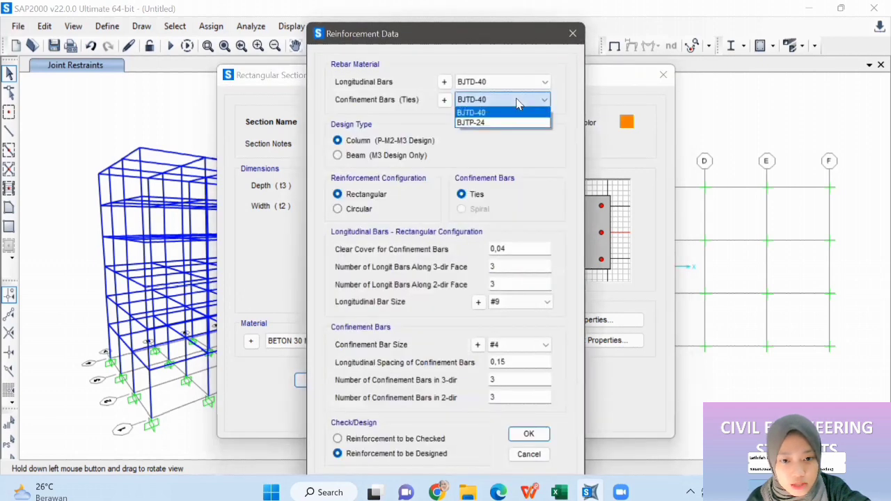
left_click(499, 122)
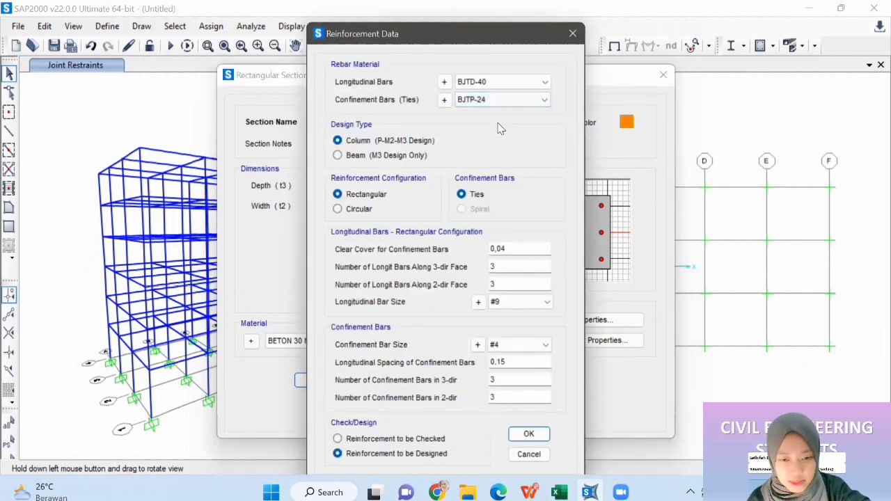
- Save section K. 400X500, and add a copy of it named B 250X500 with a width of 0,25
left_click(540, 439)
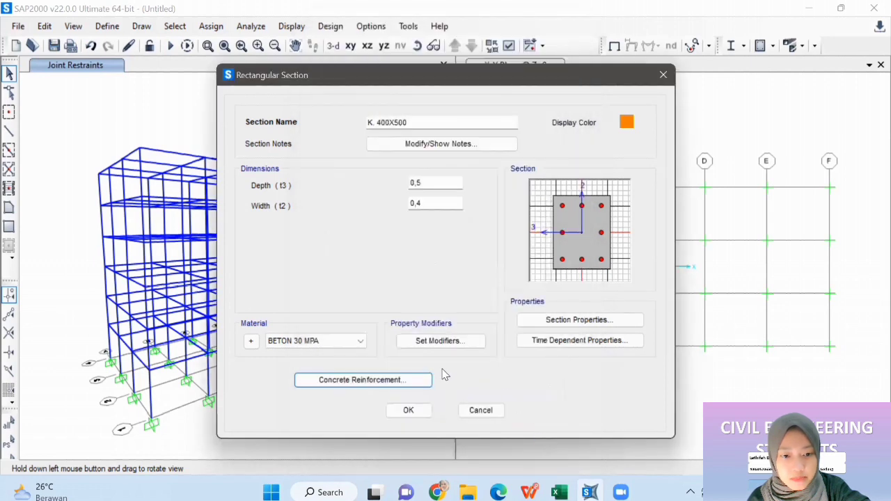
left_click(408, 410)
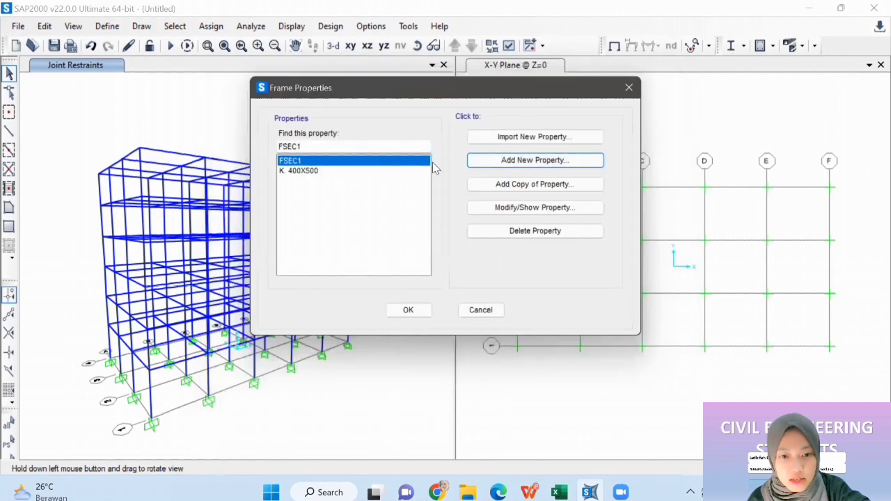
left_click(412, 173)
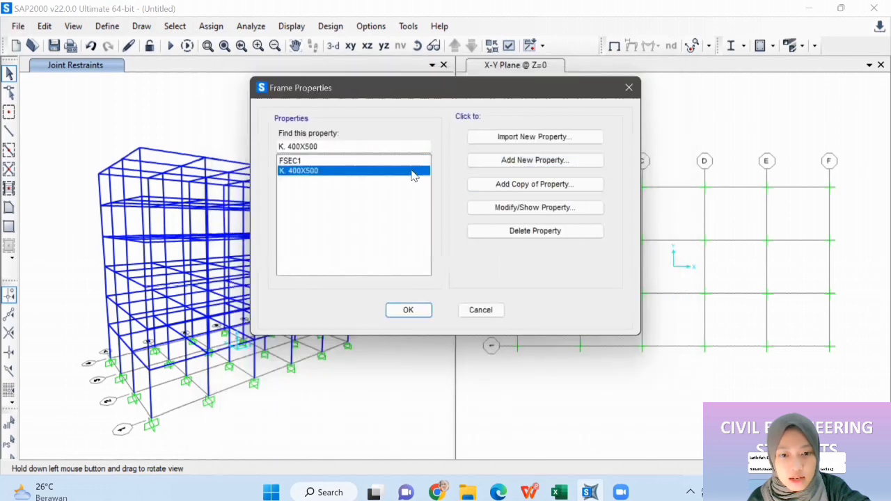
left_click(525, 186)
left_click_drag(418, 123, 357, 127)
key("BackSpace")
type("B 250X500")
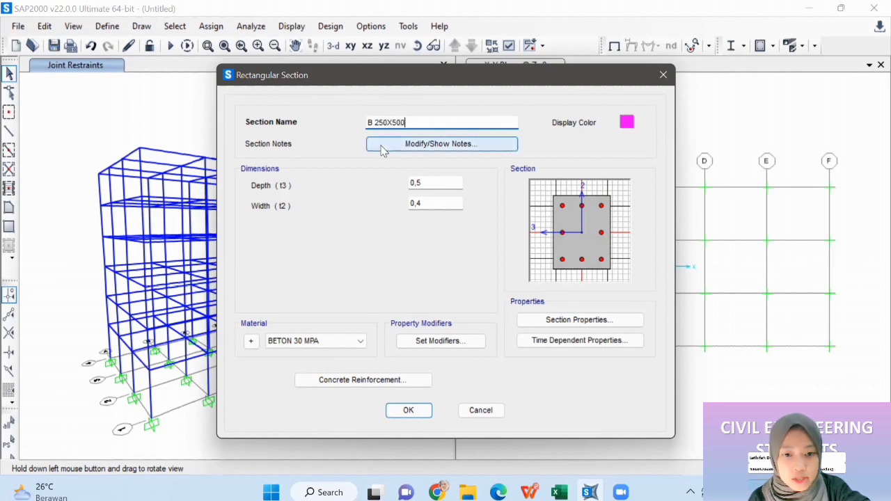
left_click(435, 201)
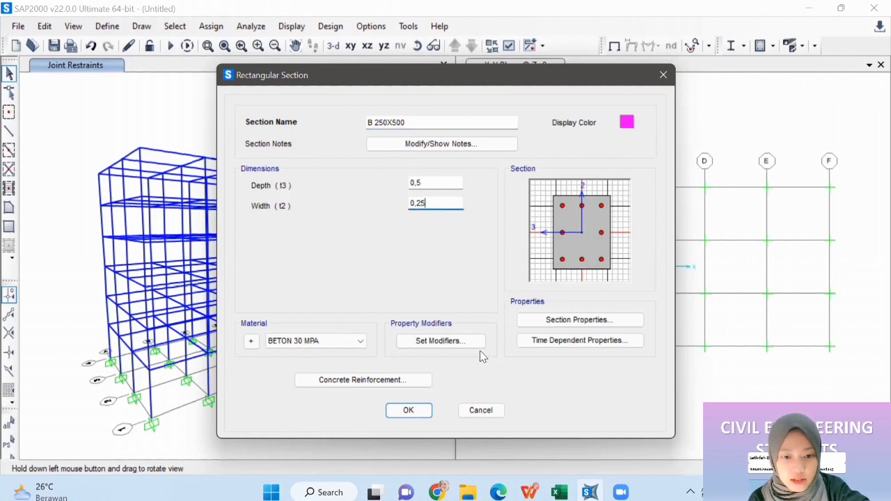
- Set B 250X500's moment of inertia modifiers about axes 2 and 3 to 0,35
left_click(419, 340)
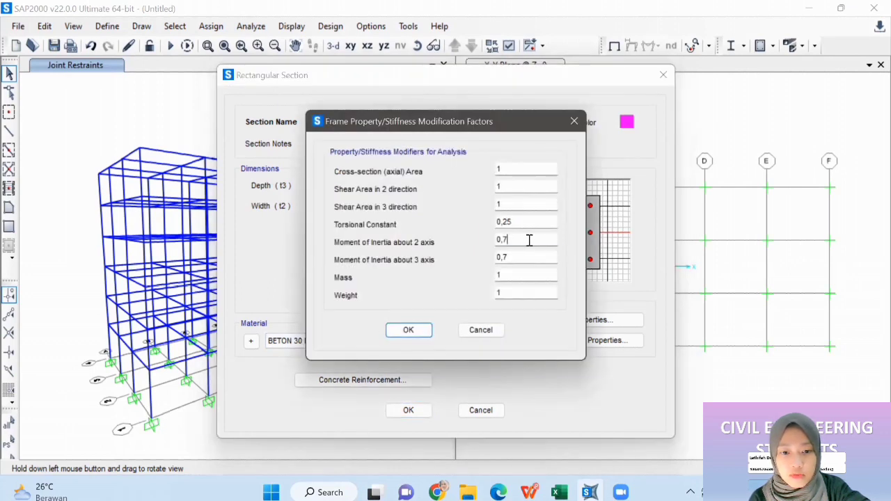
left_click(519, 257)
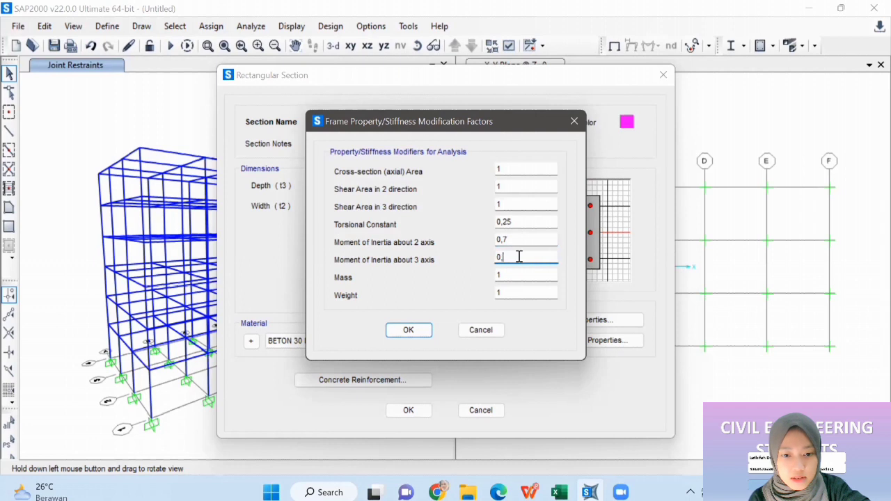
left_click(520, 239)
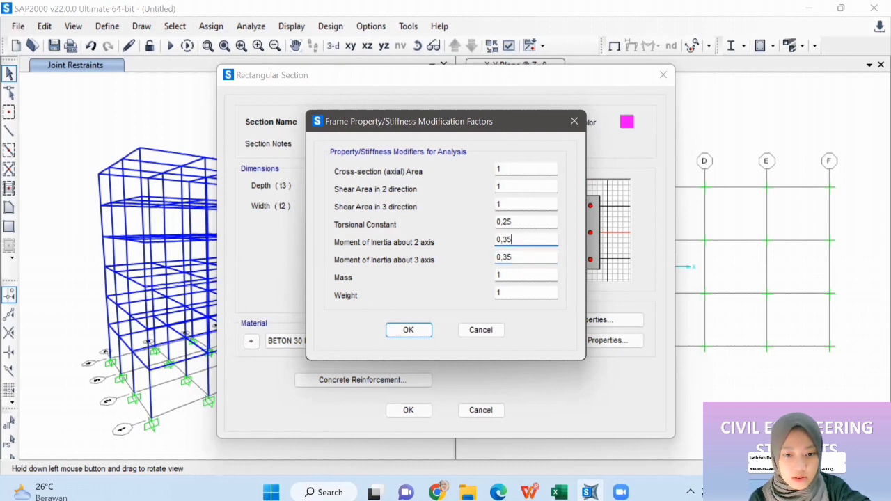
left_click(408, 330)
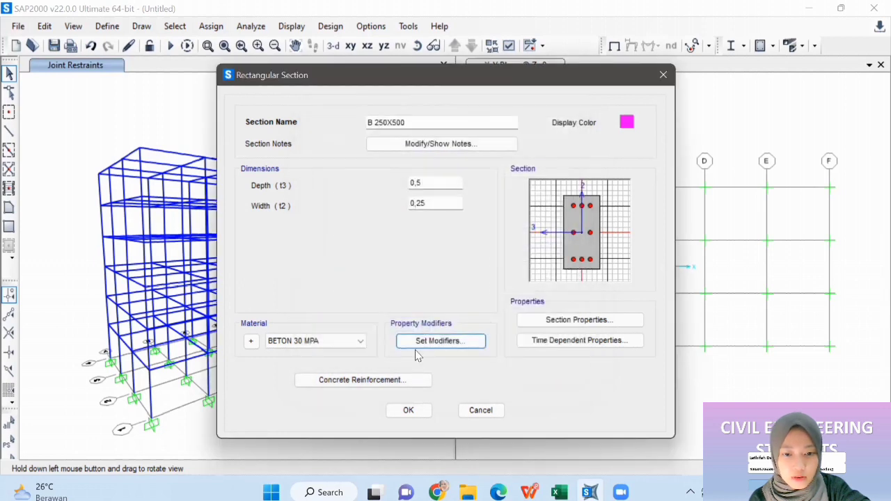
- Set B 250X500's reinforcement design type to Beam (M3 Design Only), with top cover 0,05, and replace the bottom cover value
left_click(341, 344)
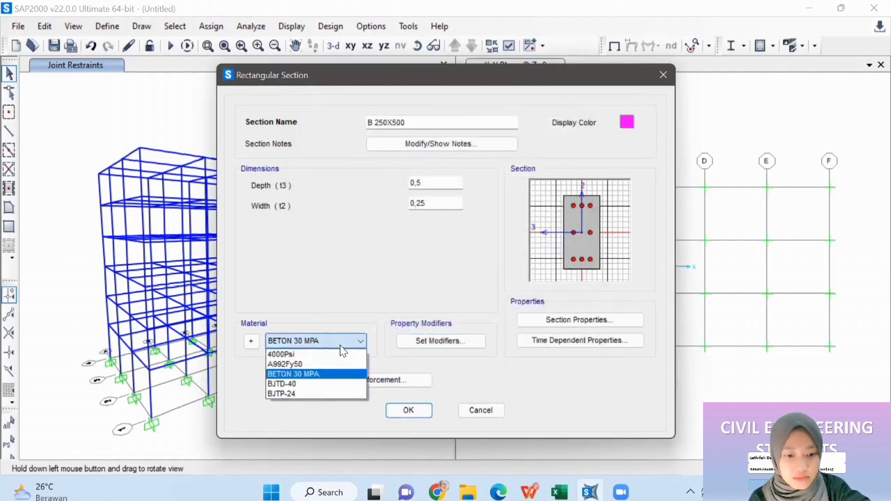
left_click(340, 347)
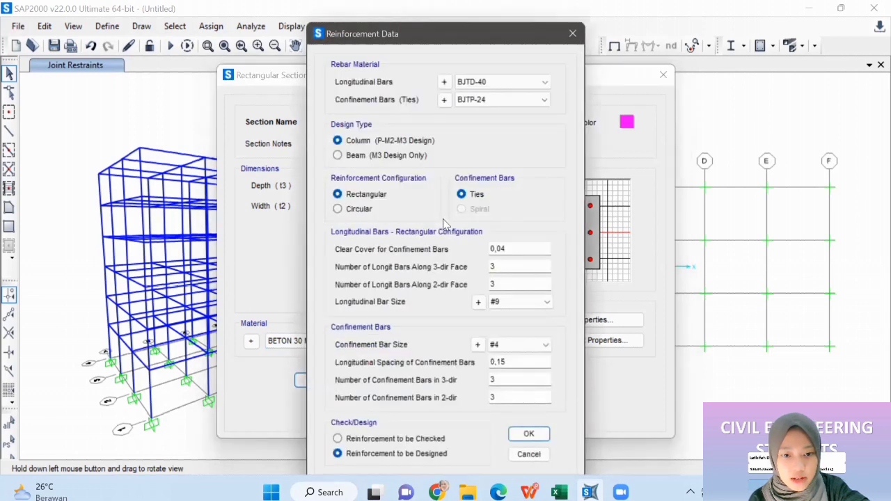
left_click(365, 160)
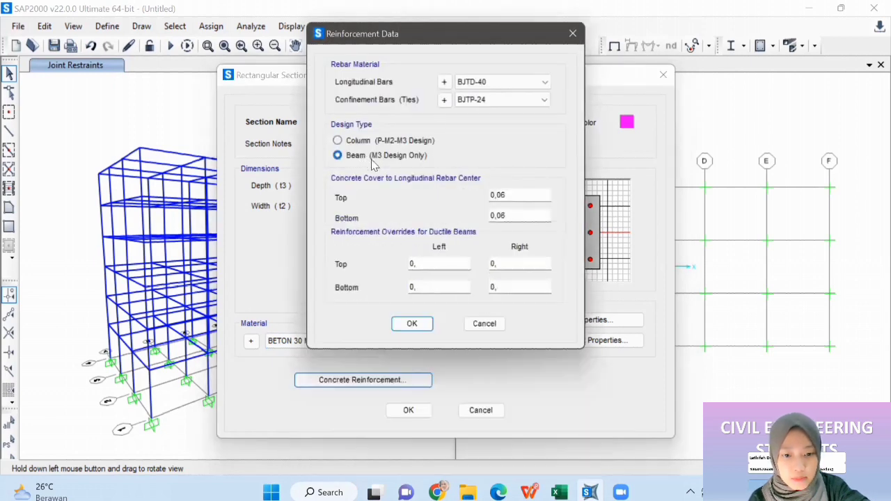
double_click(514, 196)
type("0,0")
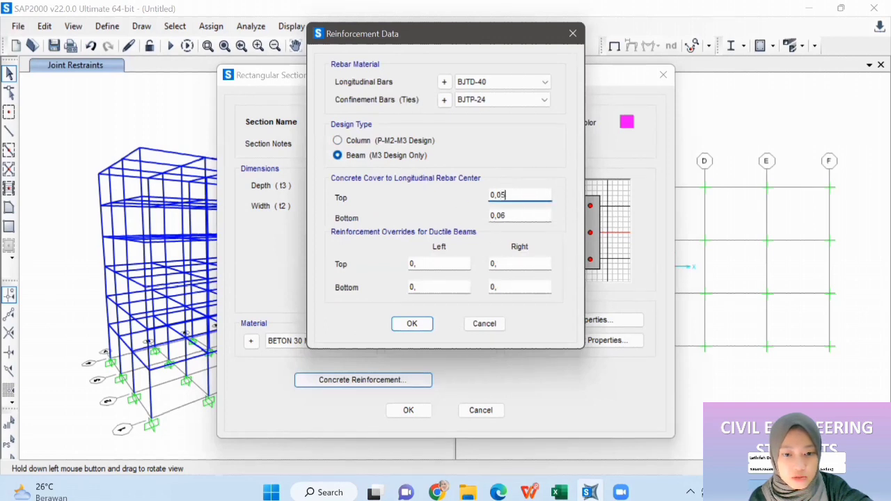
left_click(543, 212)
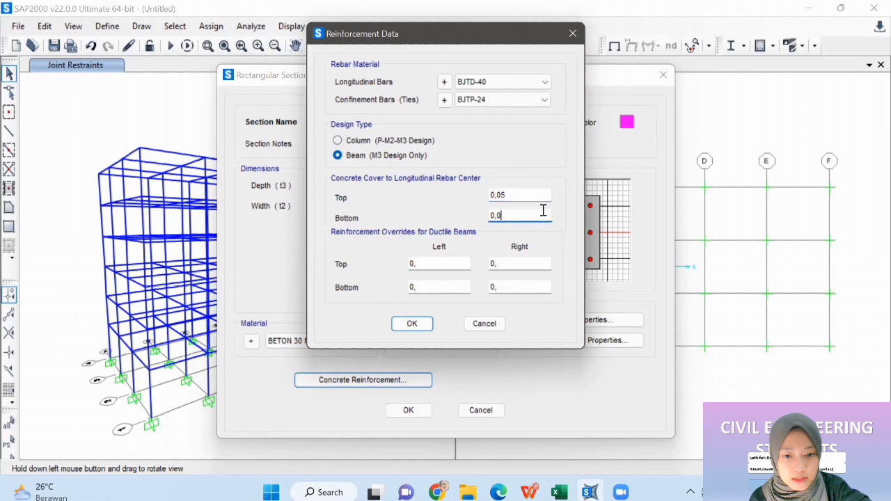
left_click(416, 325)
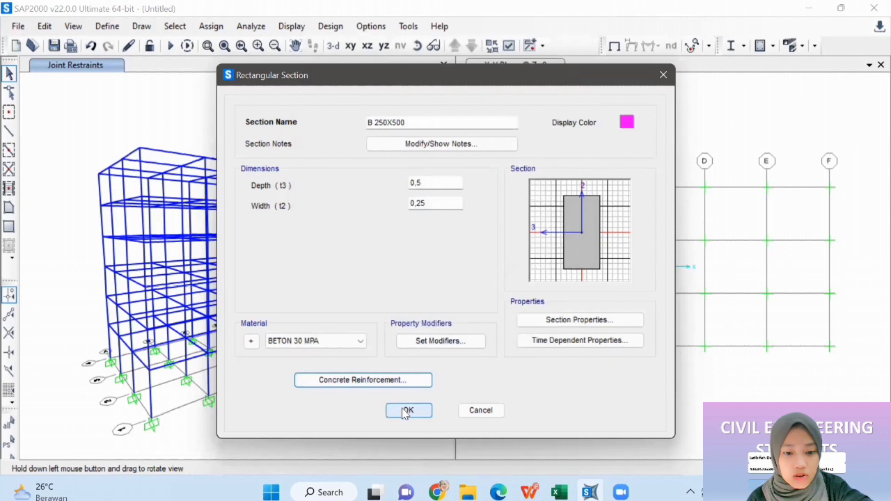
- Change the display color of section B 250X500 to green and save the frame properties
left_click(626, 121)
left_click(417, 156)
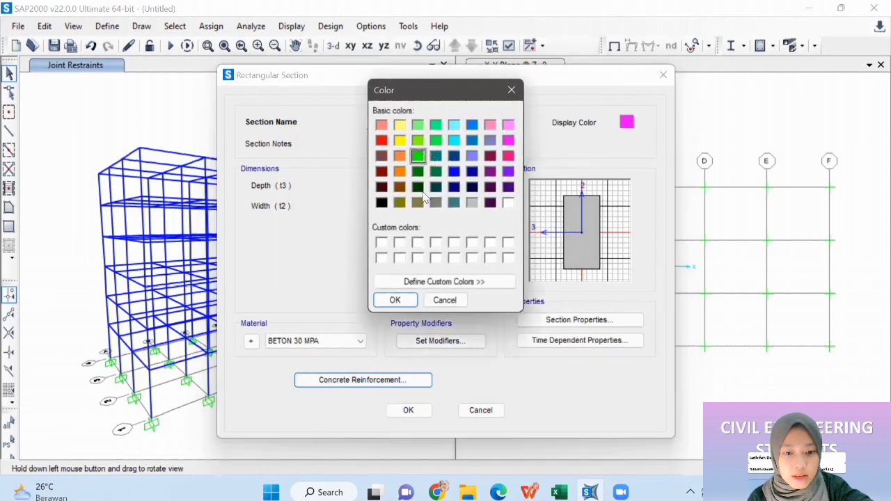
left_click(395, 300)
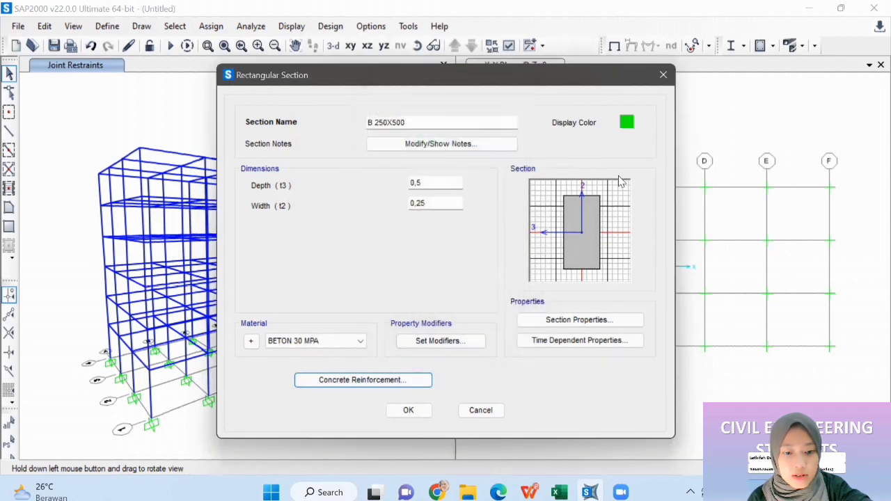
left_click(416, 411)
left_click(411, 308)
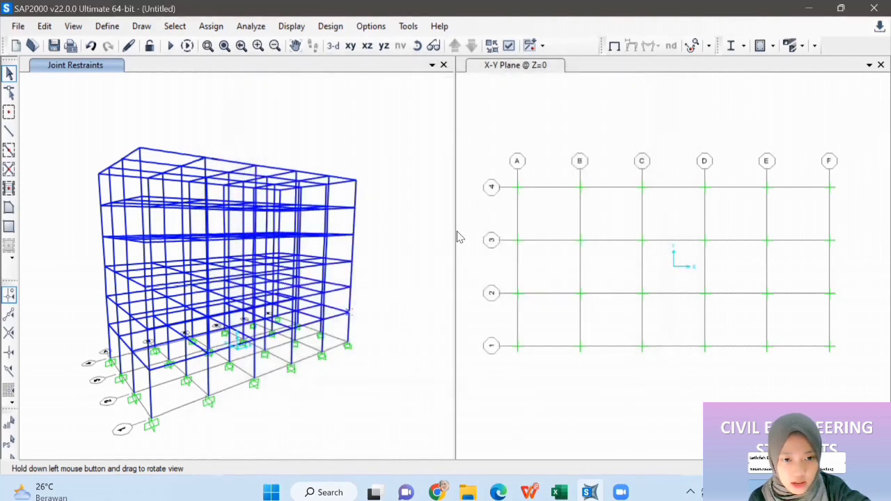
- Select all horizontal beams on every storey plan from Z=4,5 to Z=23 and assign them the B 250X500 frame section
left_click(476, 118)
left_click(454, 45)
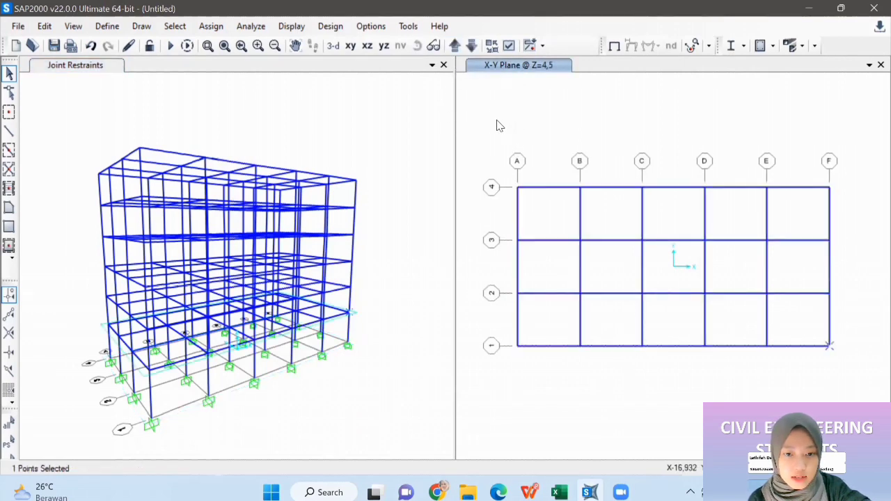
left_click_drag(494, 144, 857, 391)
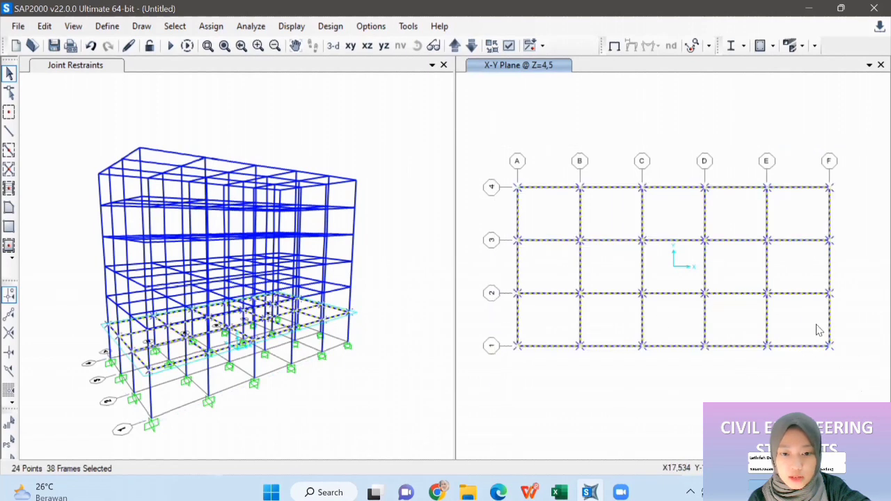
left_click(454, 45)
left_click_drag(497, 112, 859, 373)
left_click(454, 46)
left_click_drag(495, 143, 861, 380)
left_click(456, 46)
left_click(455, 46)
left_click_drag(495, 144, 818, 396)
left_click(454, 46)
left_click_drag(772, 351, 832, 368)
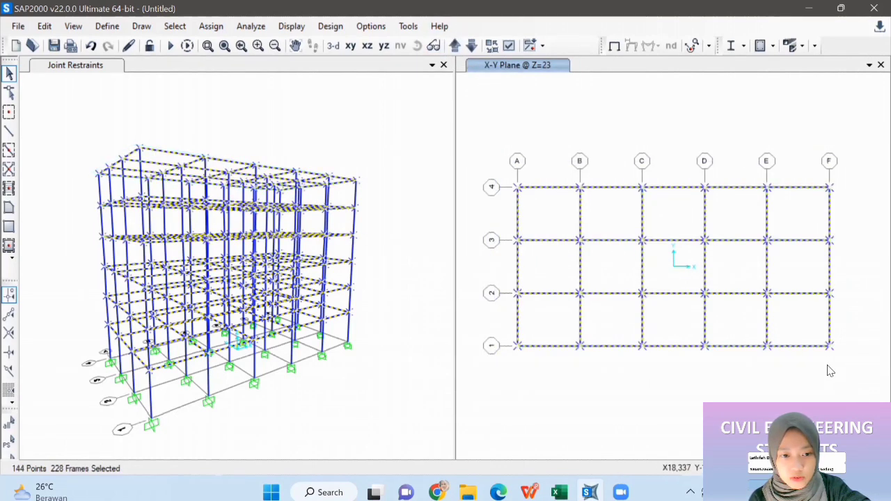
left_click(454, 45)
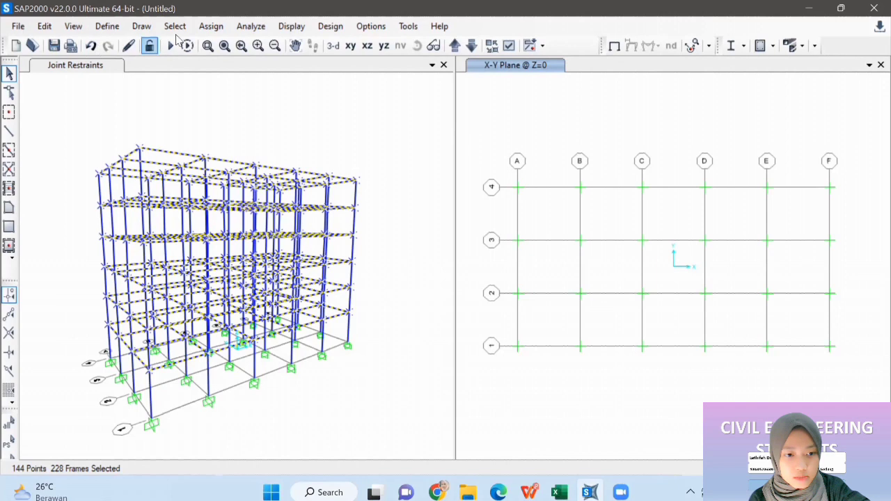
left_click(212, 27)
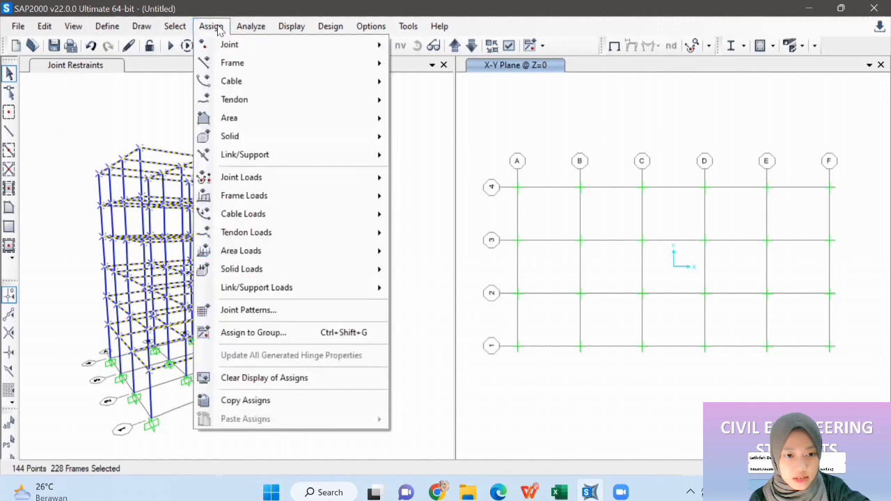
mouse_move(255, 64)
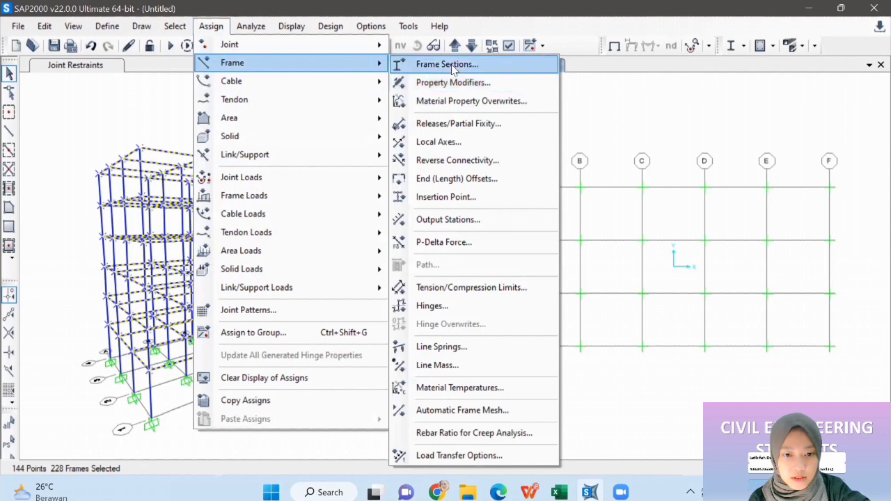
left_click(447, 64)
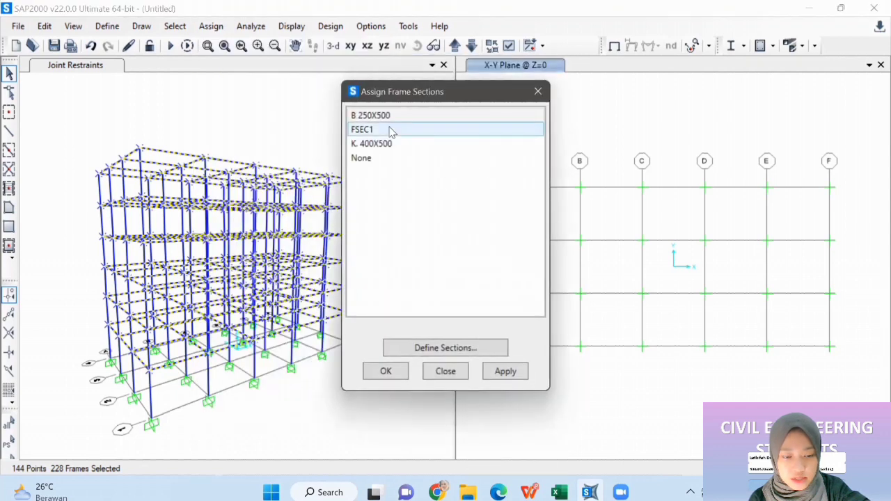
left_click(390, 116)
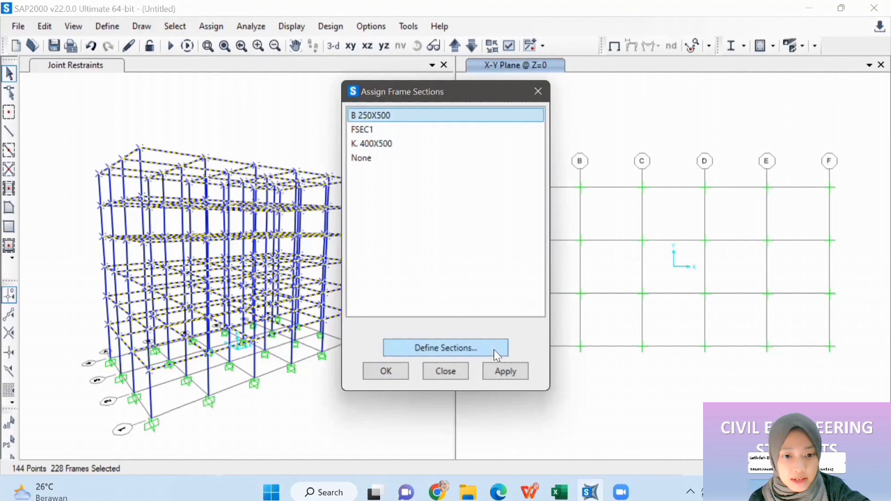
left_click(505, 372)
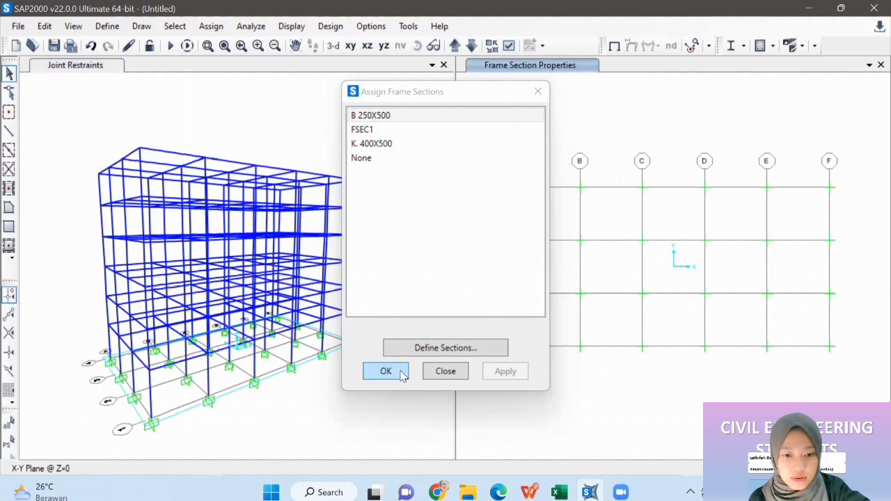
left_click(387, 371)
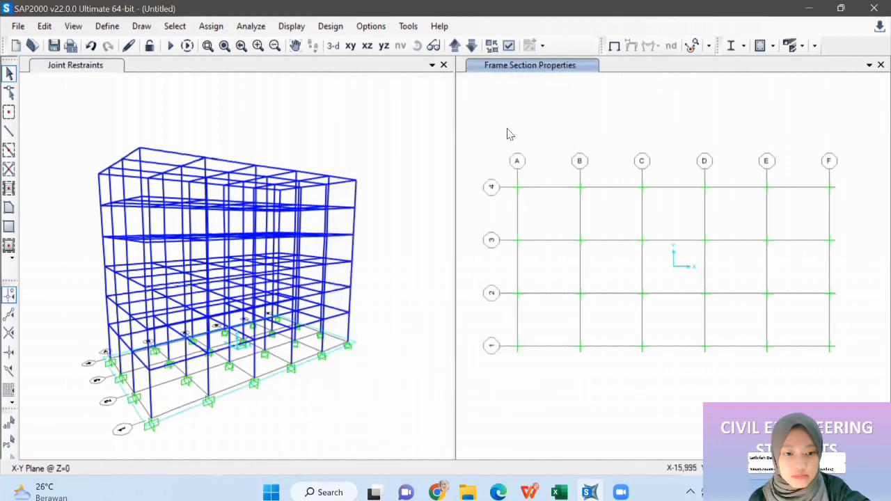
left_click(454, 45)
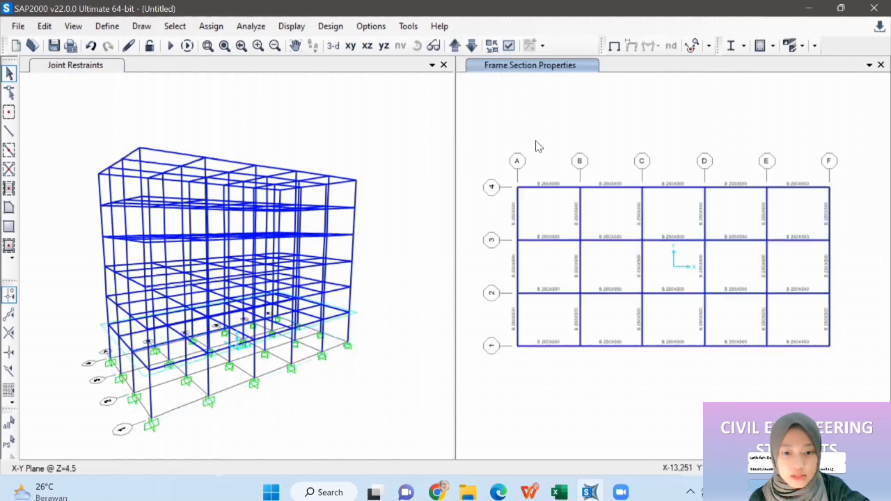
left_click(214, 27)
left_click(214, 26)
left_click(214, 26)
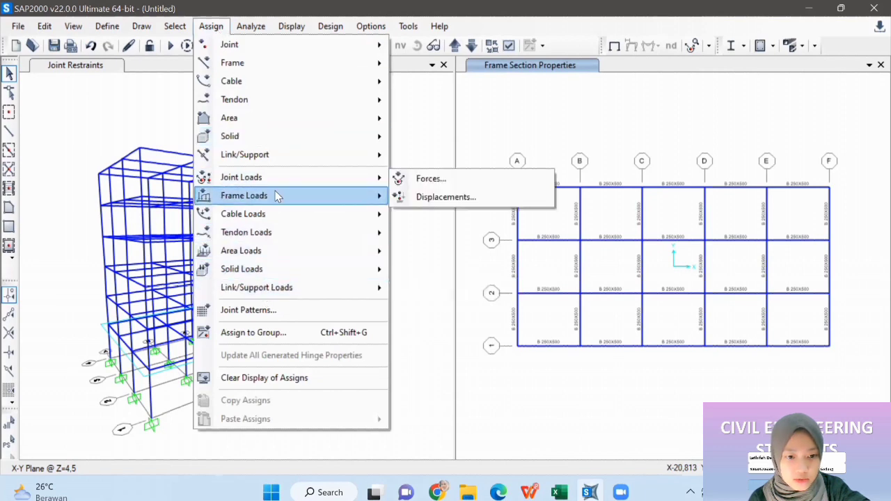
left_click(182, 38)
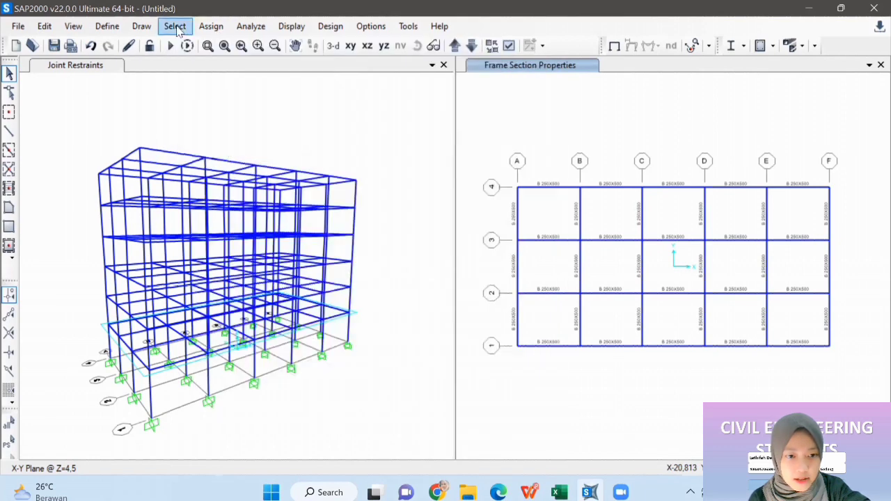
- Select every frame that still carries the FSEC1 section by its frame section property
left_click(179, 28)
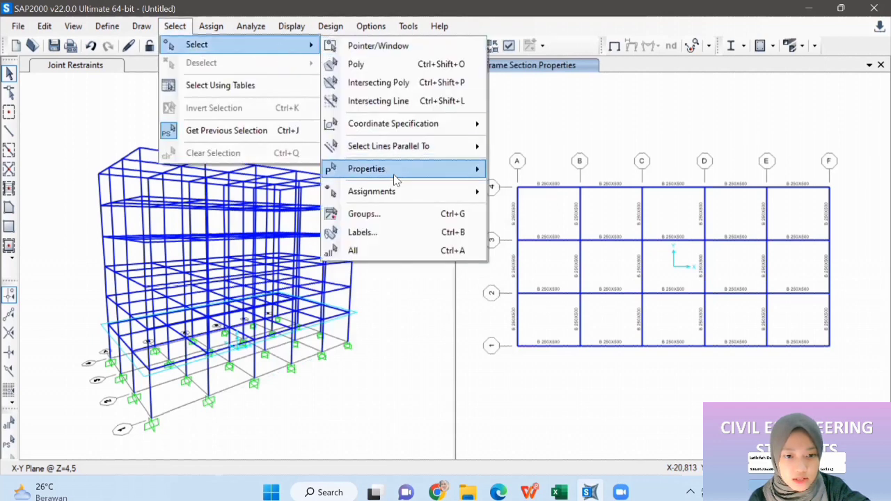
mouse_move(412, 179)
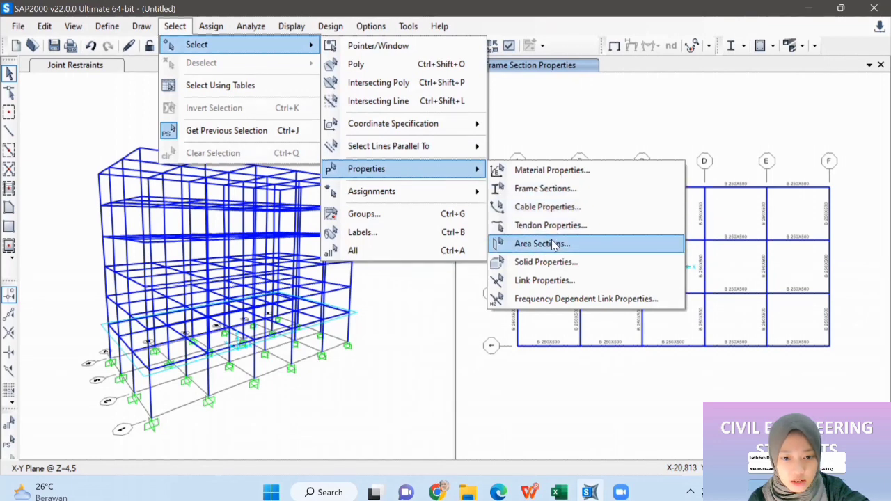
left_click(545, 189)
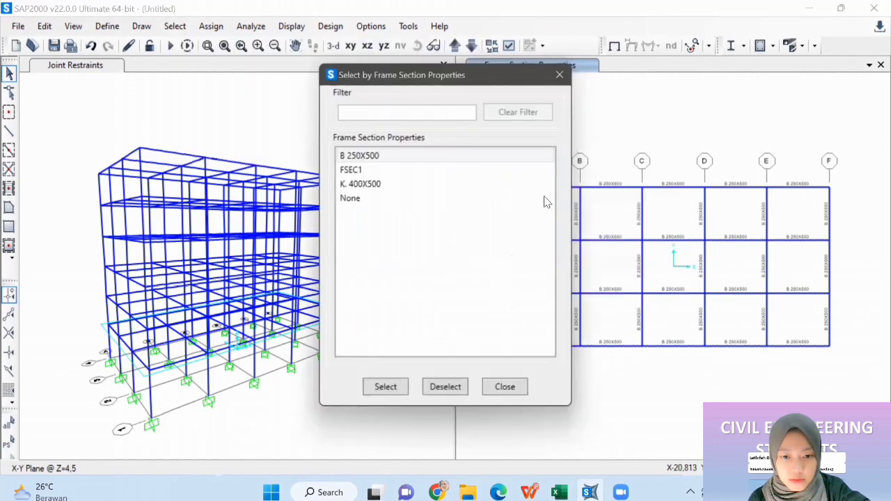
left_click(461, 186)
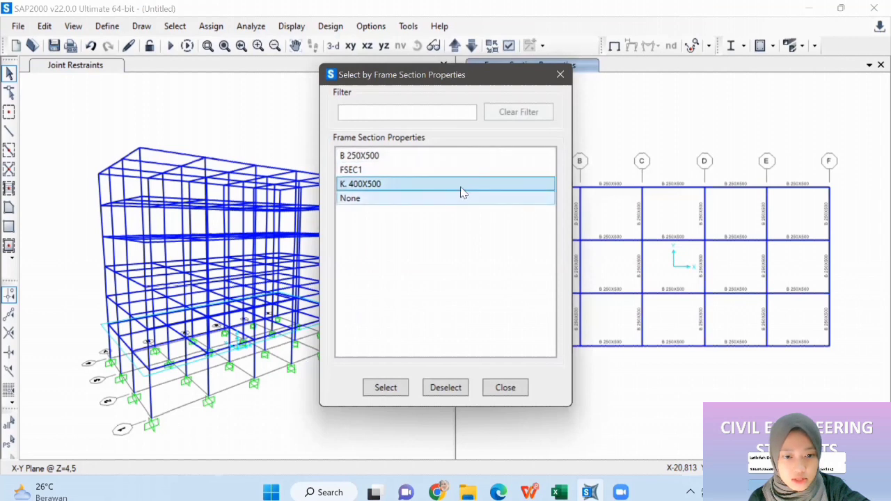
left_click(464, 173)
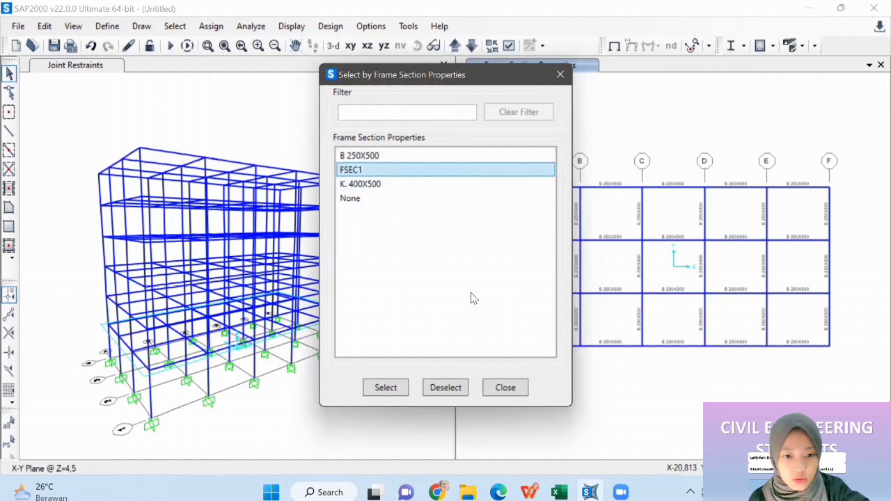
left_click(396, 391)
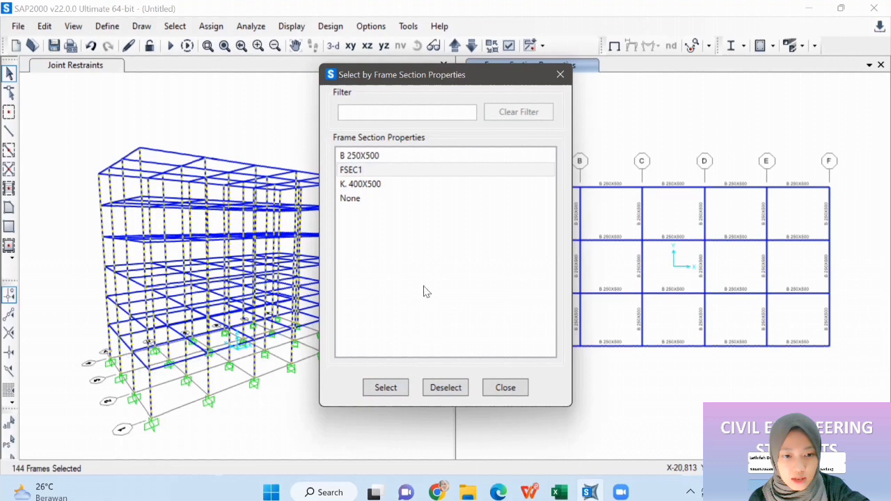
left_click(505, 388)
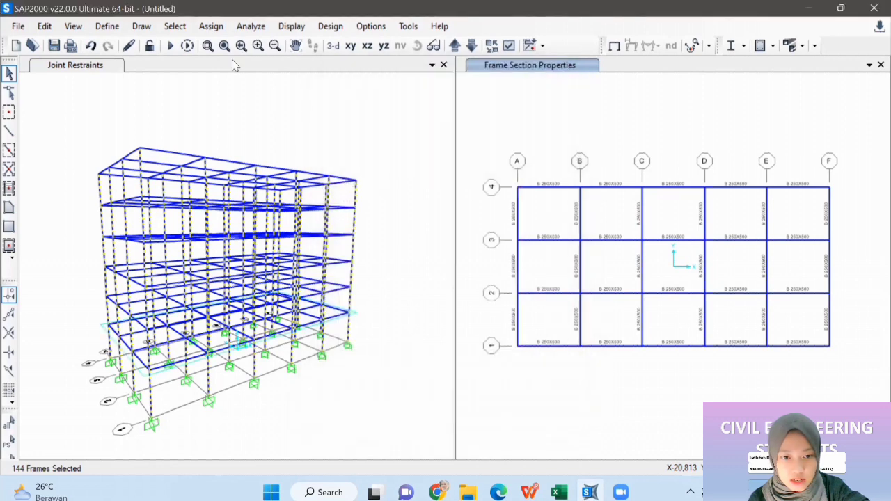
- Assign the K. 400X500 frame section to the selected columns
left_click(211, 25)
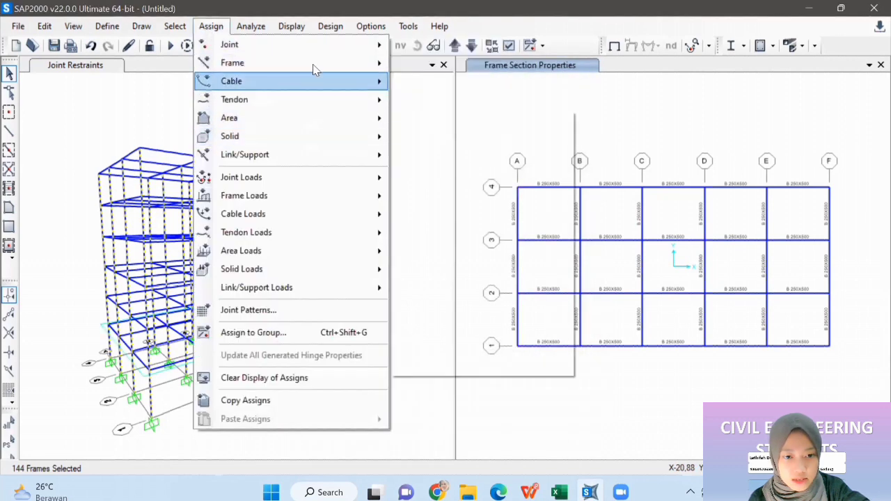
mouse_move(292, 63)
left_click(426, 66)
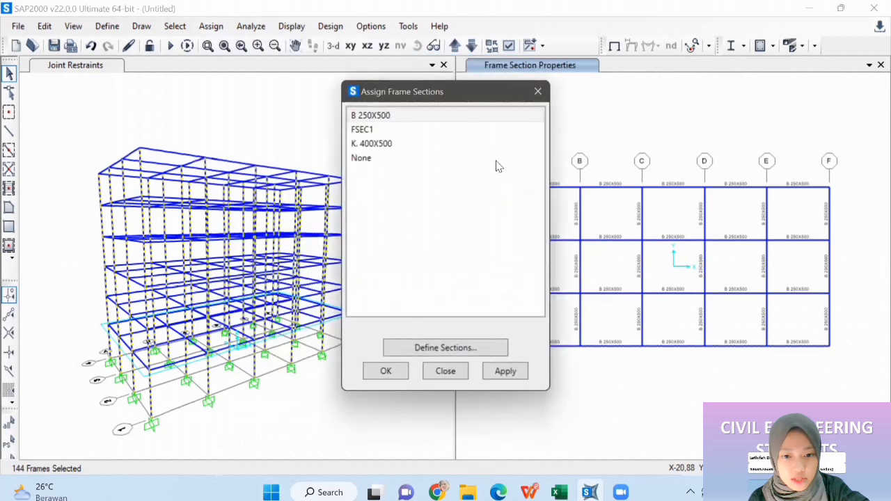
left_click(433, 144)
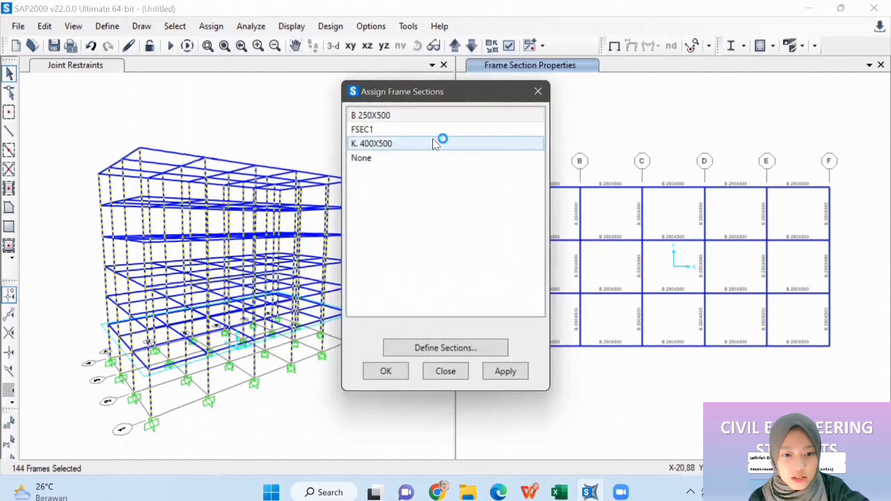
left_click(496, 370)
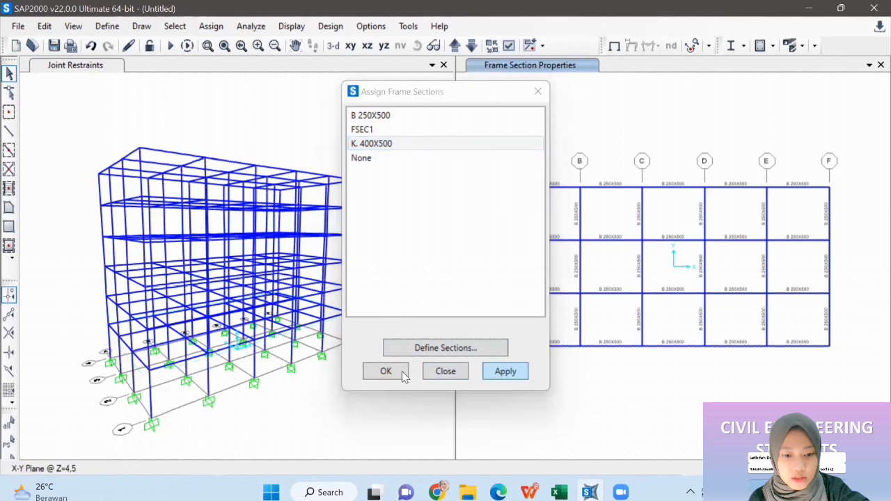
left_click(483, 372)
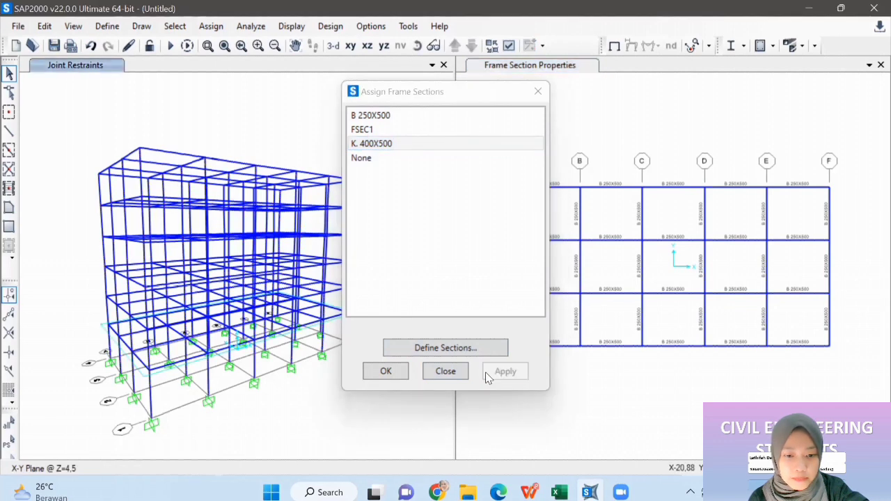
left_click(384, 372)
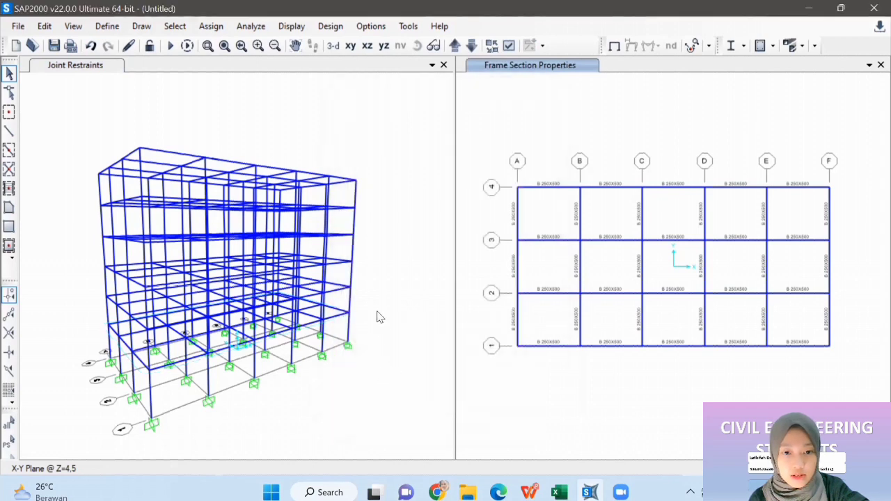
- Draw slab areas with section P10 across all bays of the roof plan at Z=23 using Quick Draw Area
left_click(385, 240)
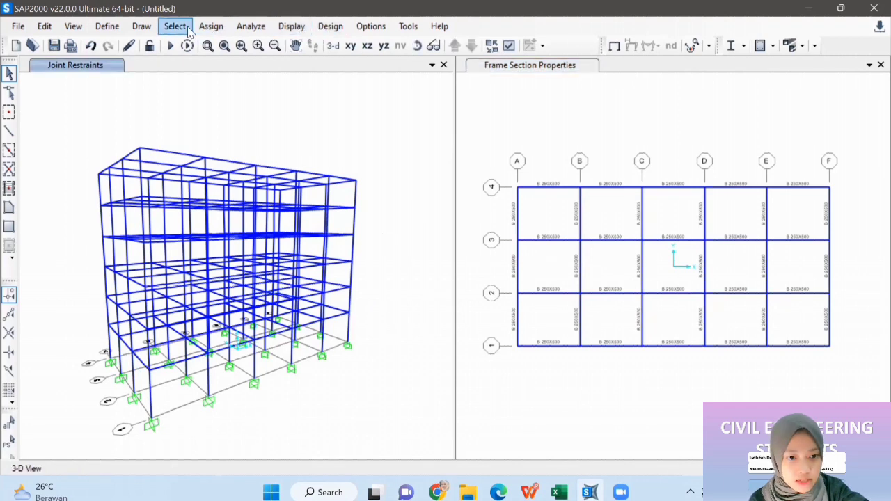
left_click(141, 26)
left_click(480, 135)
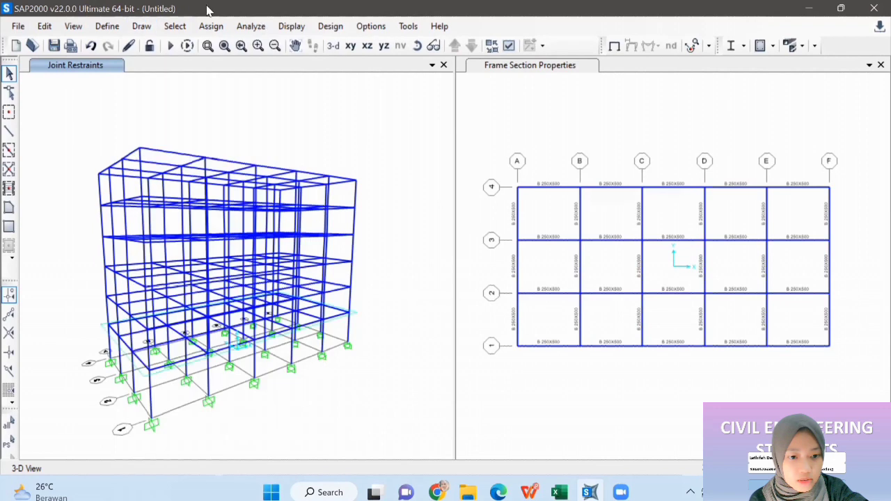
left_click(136, 30)
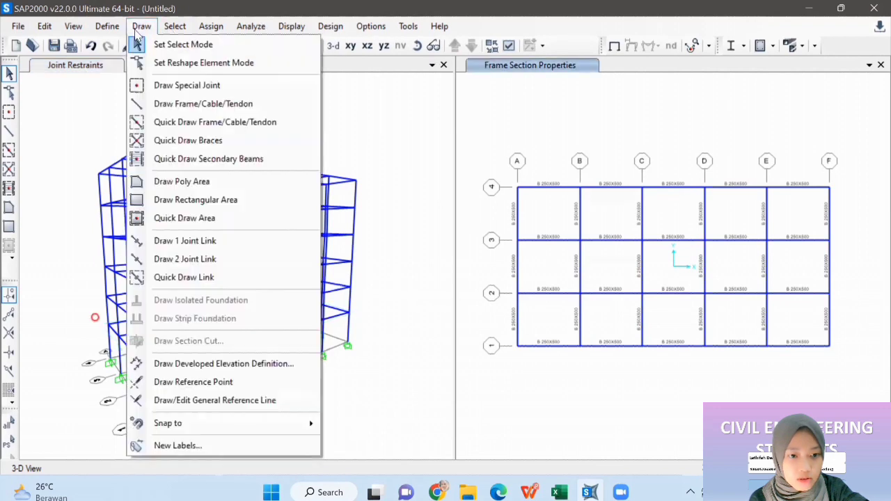
left_click(234, 220)
left_click(247, 223)
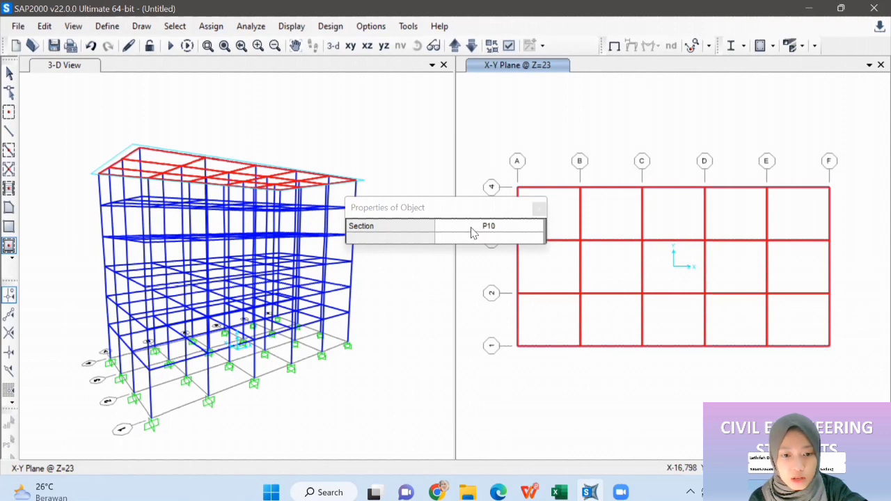
left_click(471, 233)
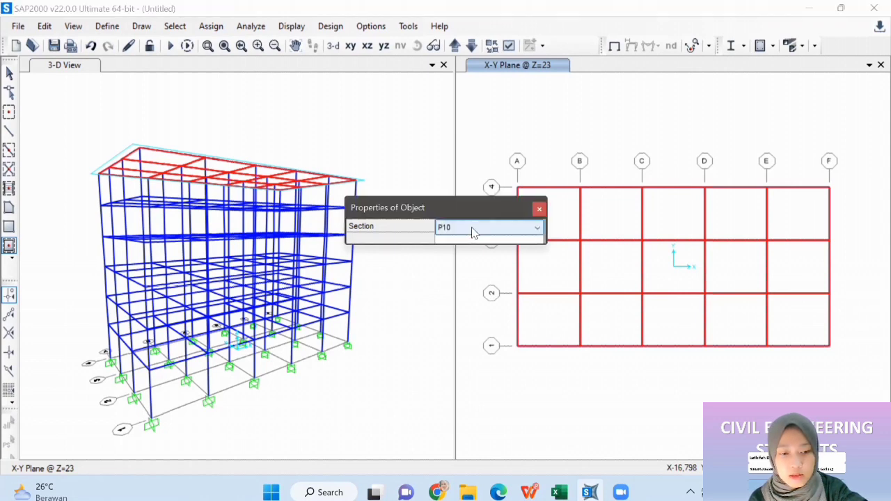
left_click(477, 234)
left_click(474, 249)
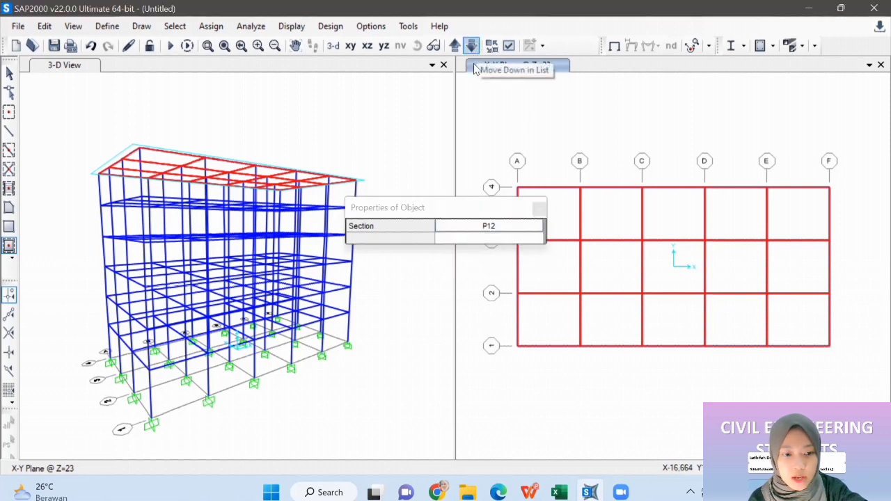
left_click(489, 232)
left_click(487, 230)
left_click(477, 240)
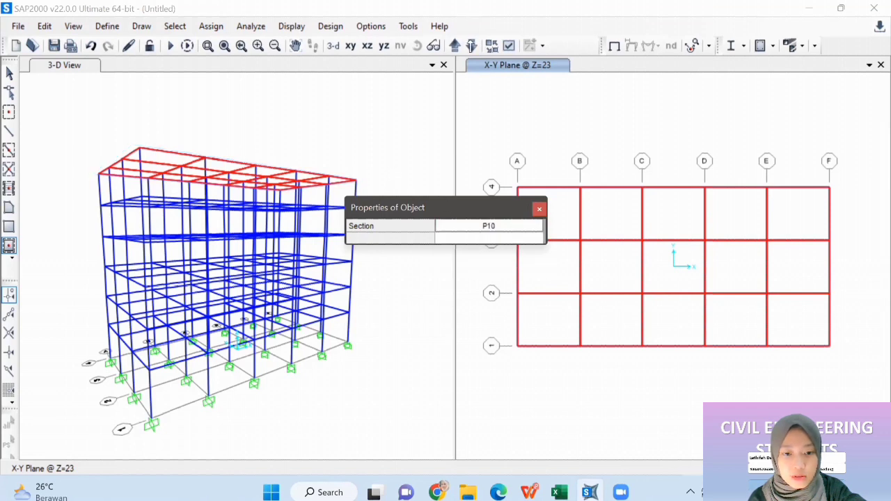
- Draw slab areas with section P12 across all bays of each floor plan below the roof, down to Z=4,5
left_click(471, 45)
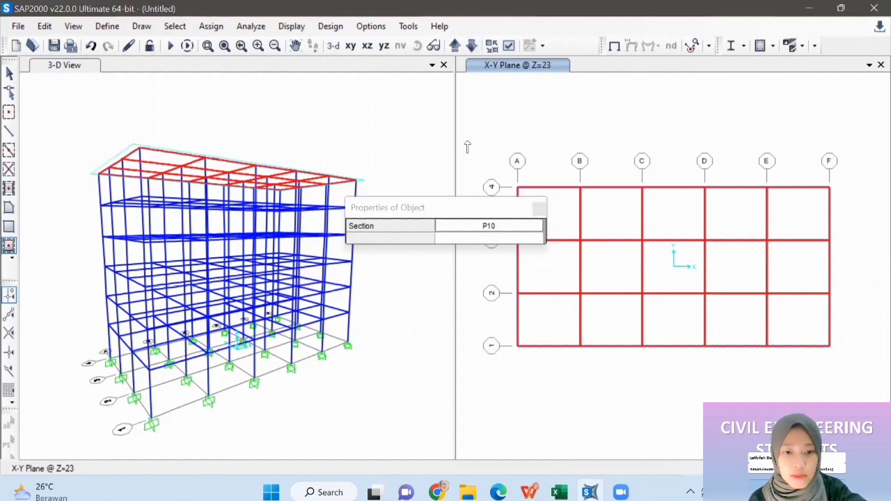
left_click(472, 45)
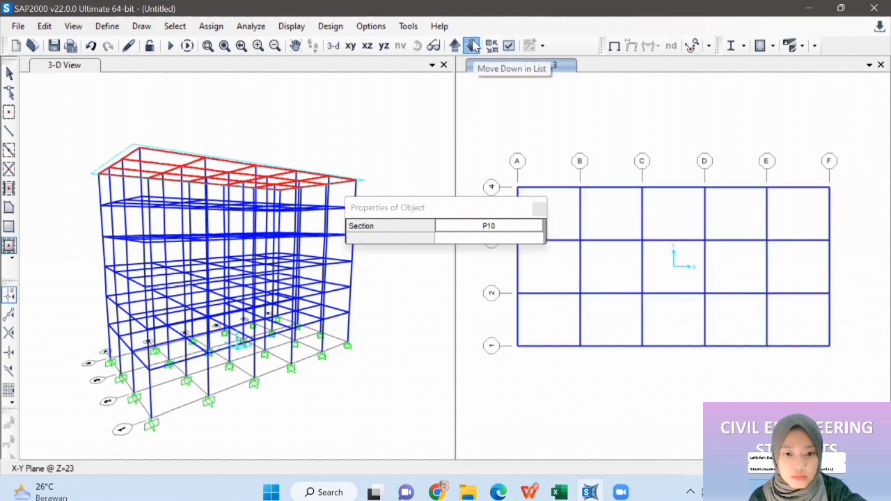
left_click(494, 226)
left_click(445, 250)
left_click_drag(501, 142, 858, 390)
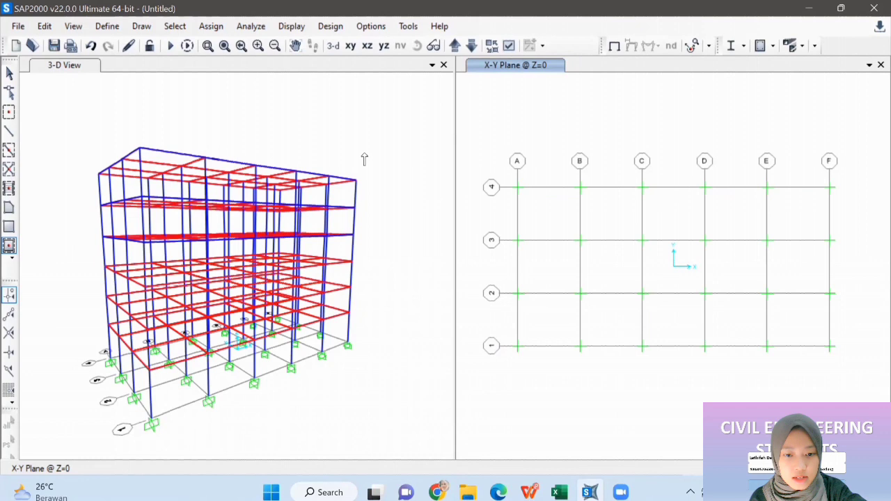
key("Escape")
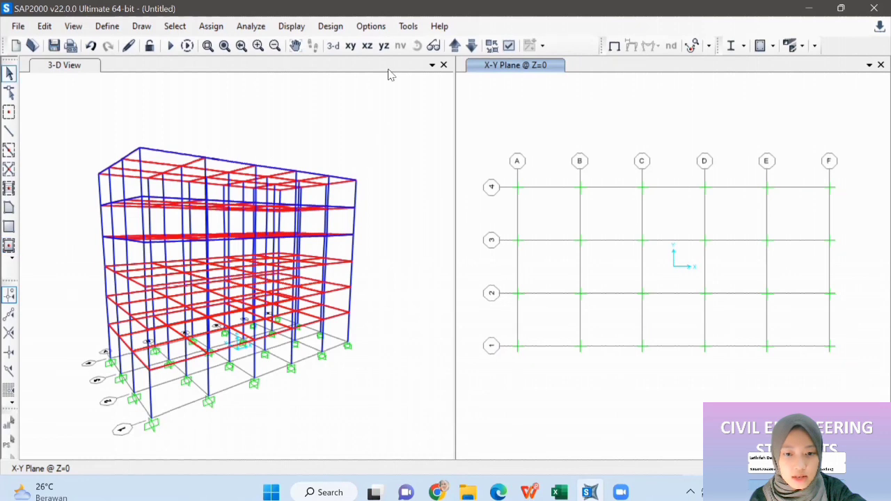
- Set the view type to Extrude with colors by sections and apply it to all windows
left_click(509, 46)
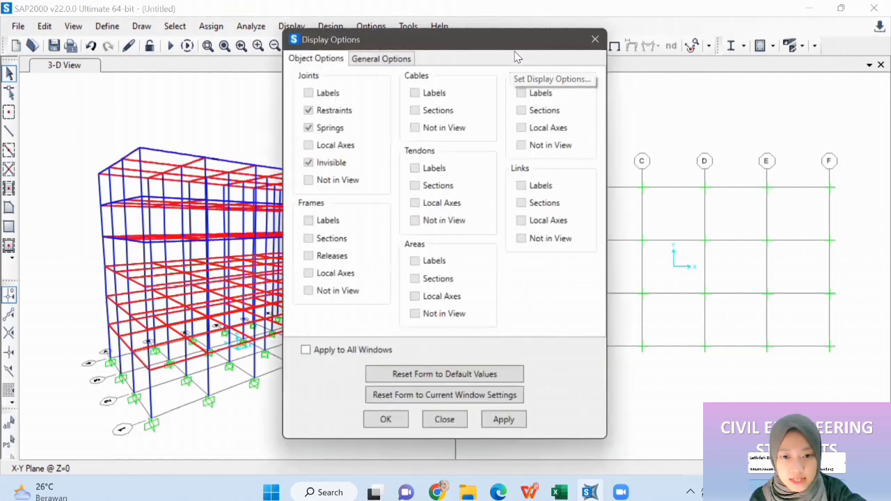
left_click(374, 61)
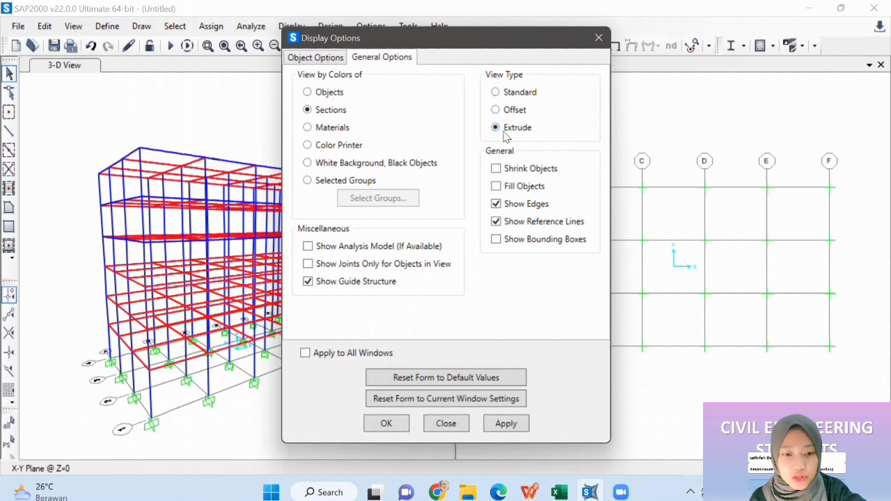
left_click(356, 353)
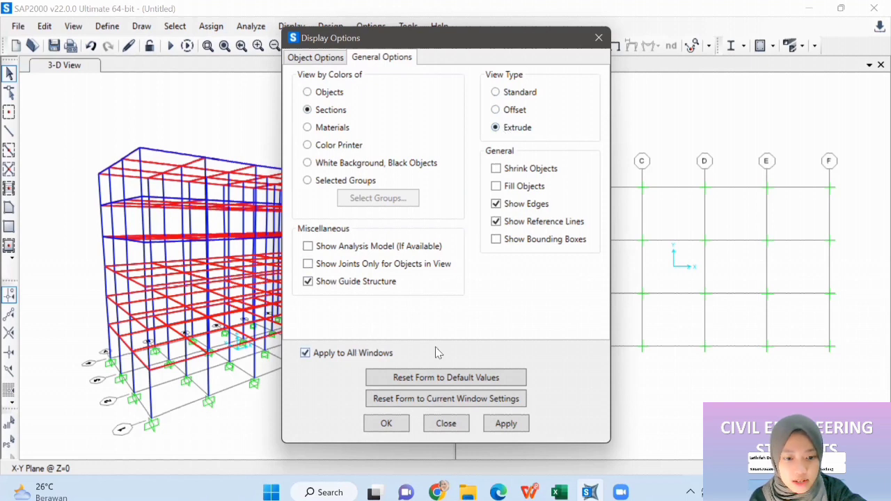
left_click(499, 444)
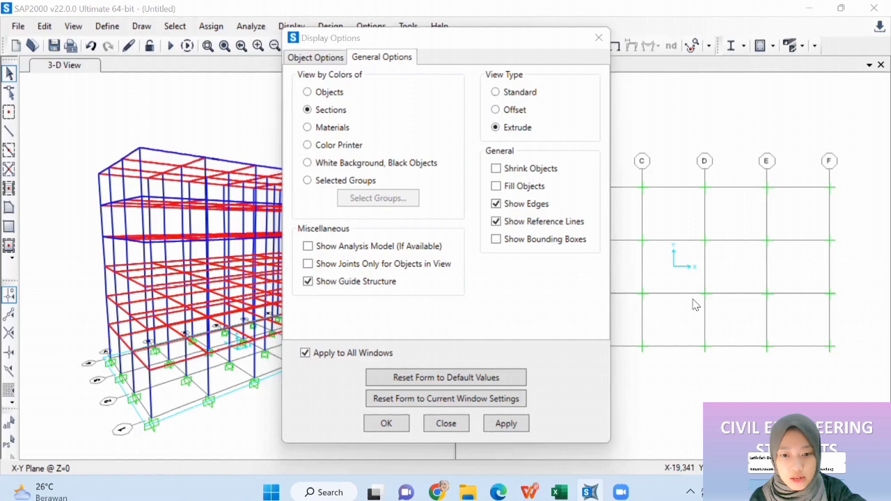
left_click(503, 427)
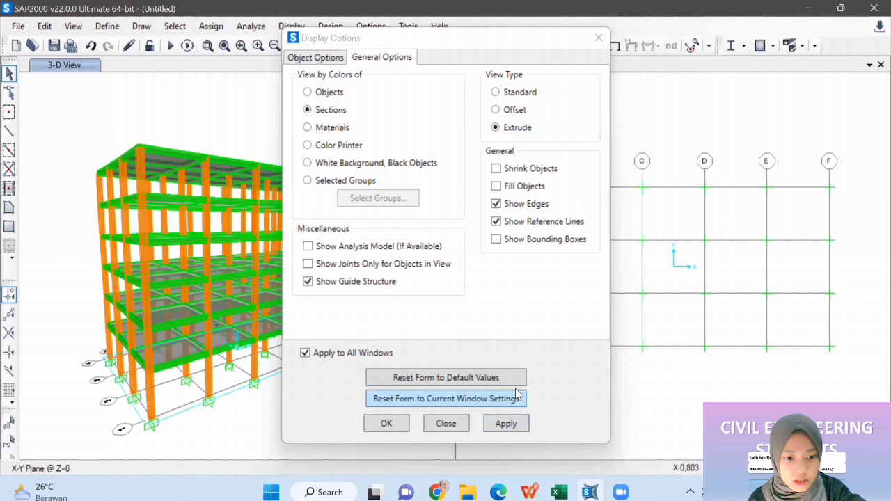
left_click(516, 395)
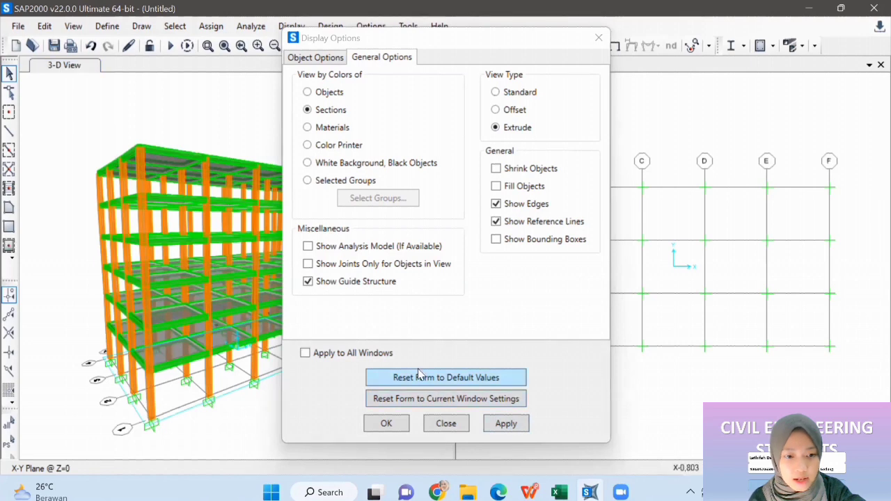
left_click(400, 426)
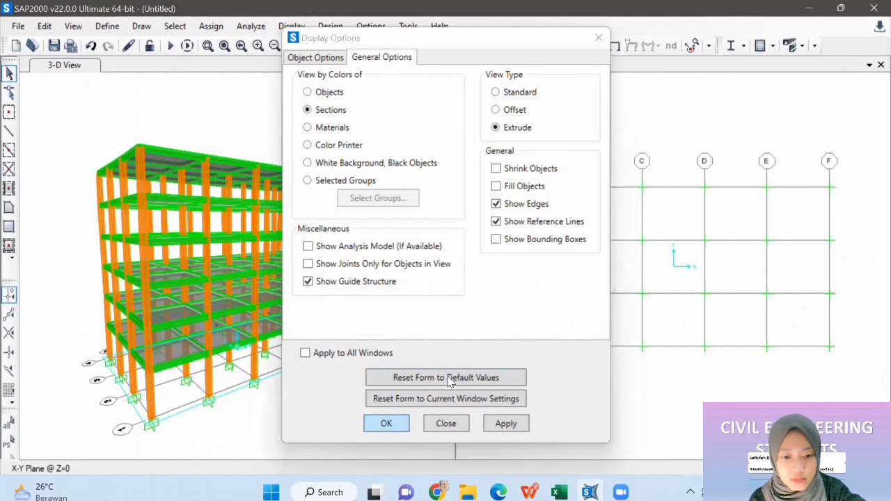
- Show the Z=4,5 plan and rotate the 3-D view to examine the extruded beams, columns and slabs
left_click(454, 45)
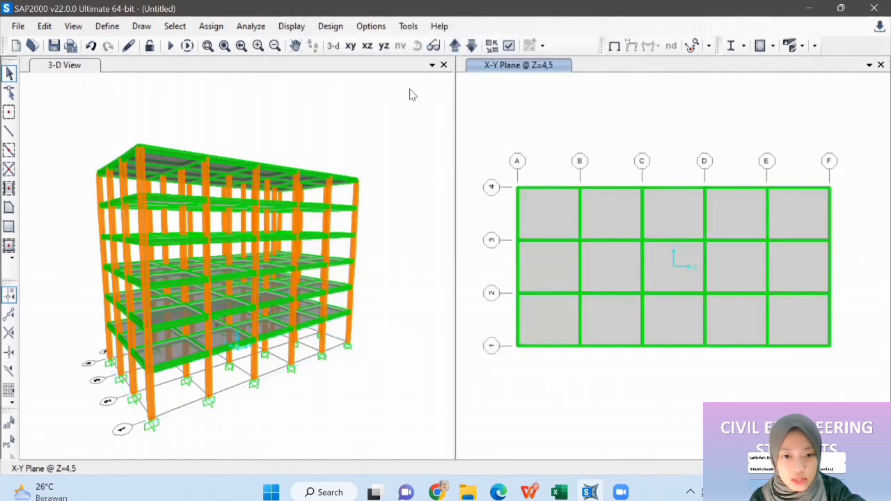
left_click(384, 137)
left_click(417, 45)
left_click_drag(362, 140, 397, 71)
left_click(417, 45)
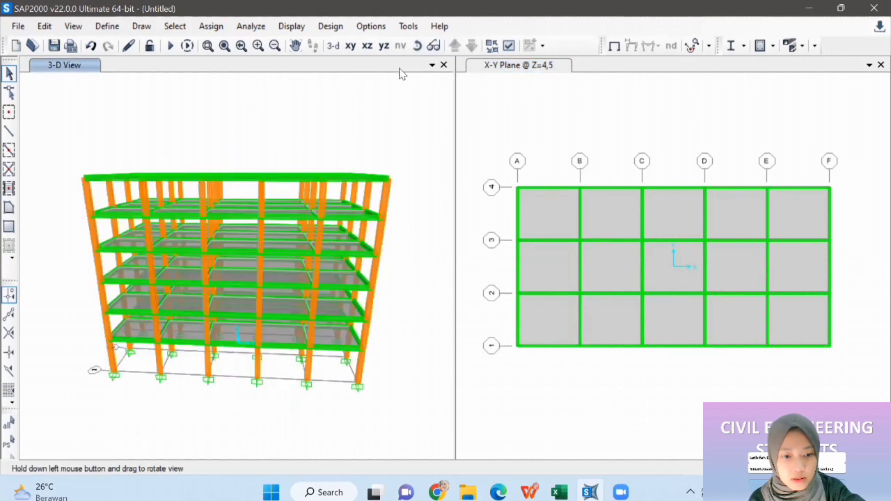
left_click(417, 46)
left_click_drag(313, 115, 412, 94)
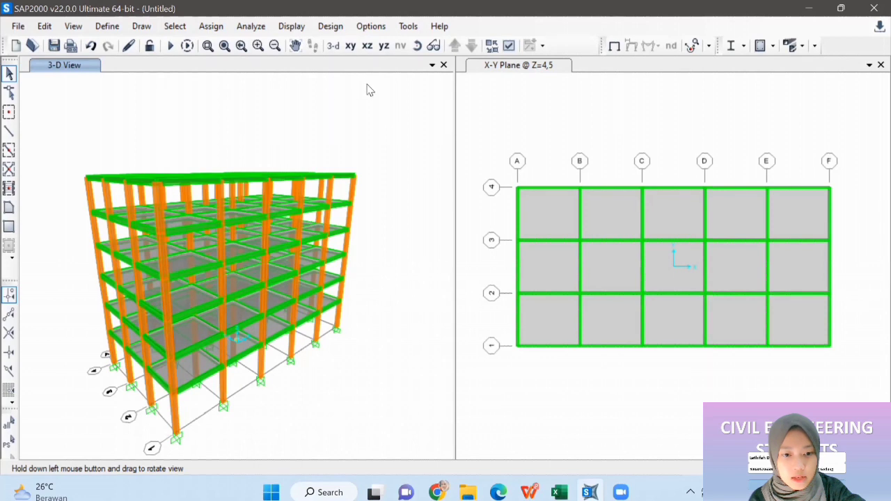
- Set the view type to Standard with colors by objects and apply it to all windows
left_click(508, 45)
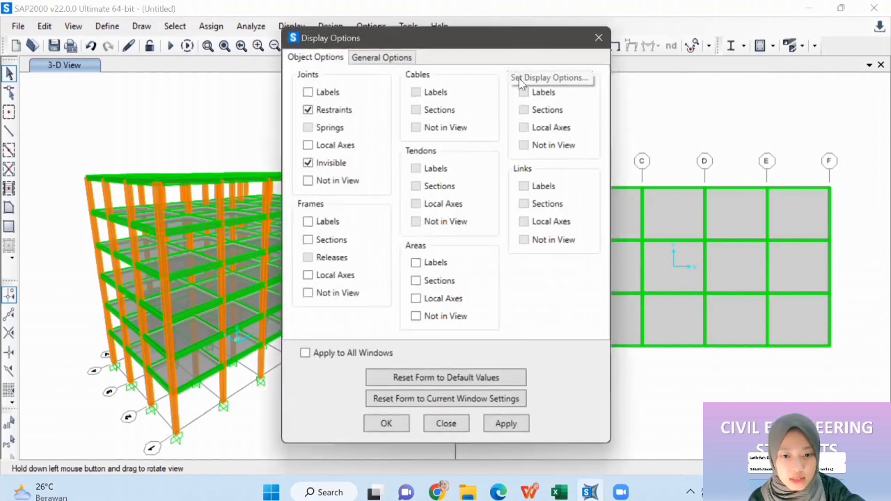
left_click(398, 61)
left_click(496, 92)
left_click(325, 358)
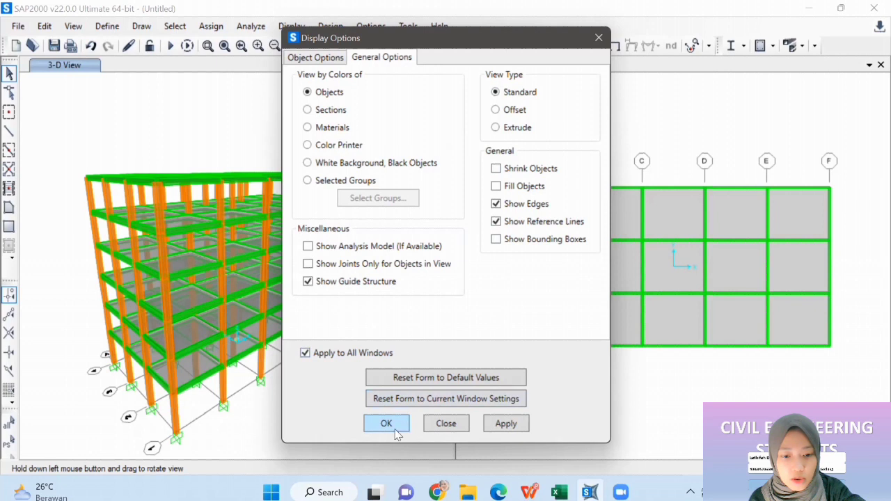
left_click(498, 423)
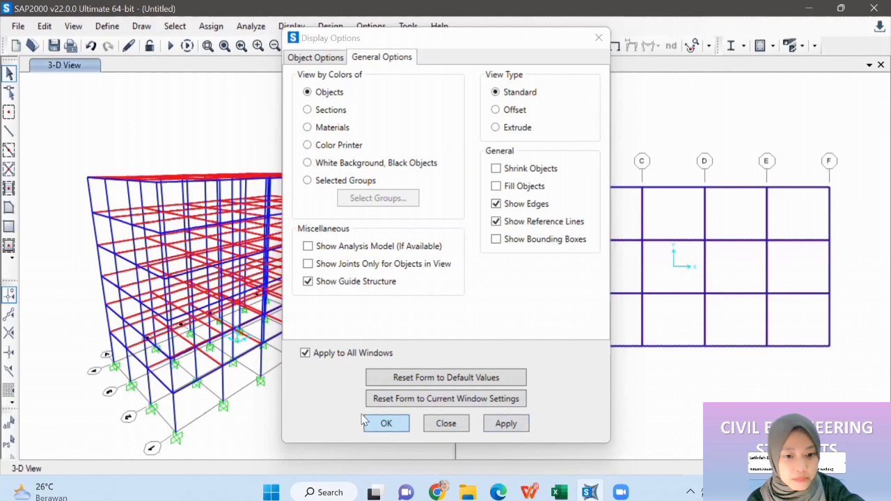
left_click(365, 422)
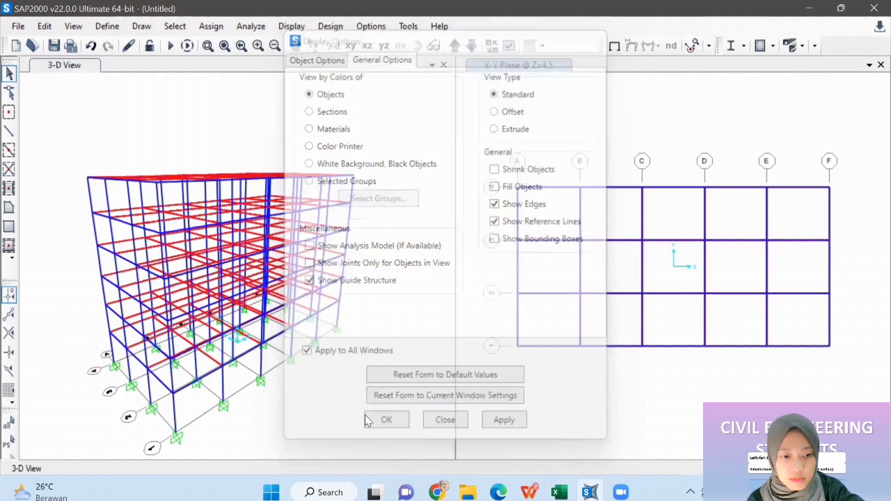
- Select all slab areas that use the area sections P10 and P12
left_click(172, 27)
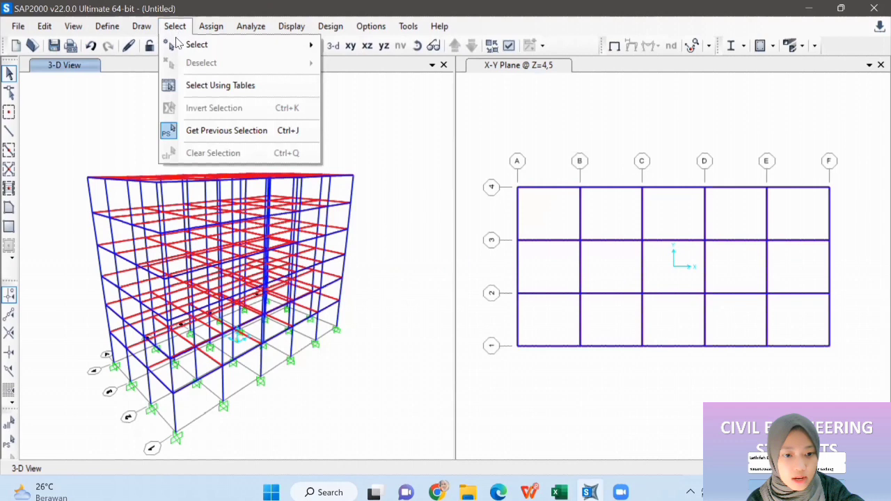
mouse_move(197, 44)
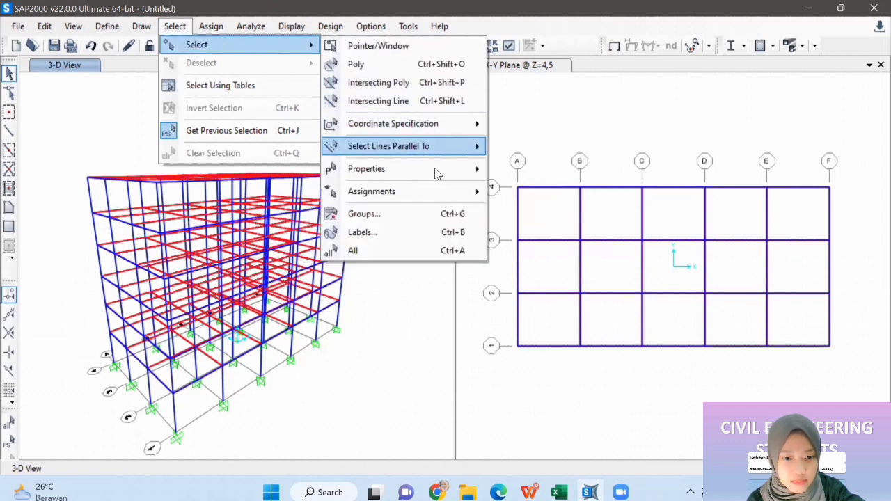
mouse_move(435, 173)
left_click(542, 242)
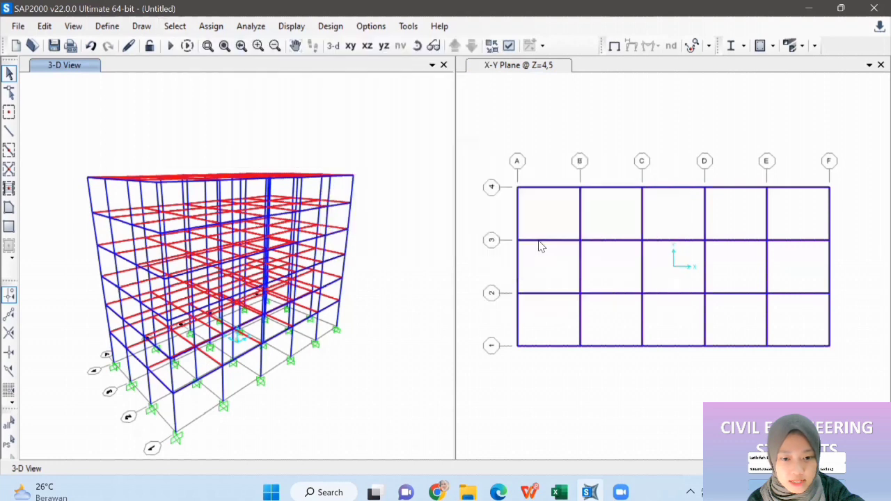
left_click(420, 172)
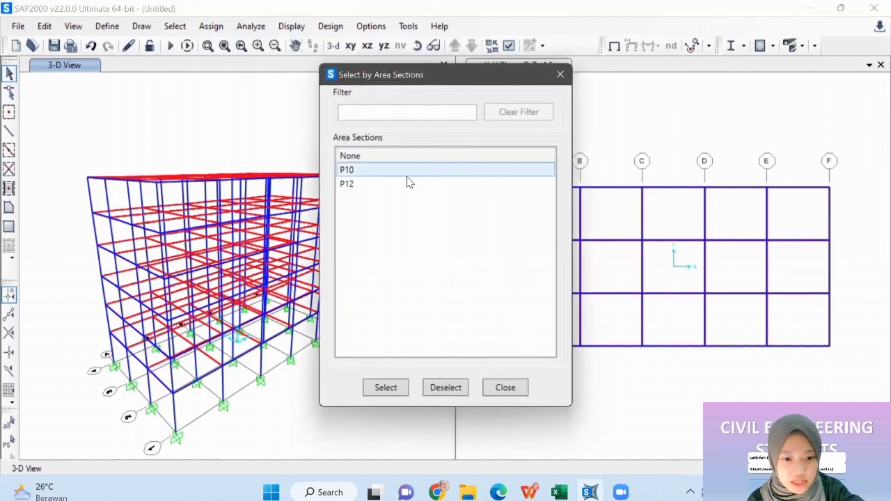
left_click(405, 176)
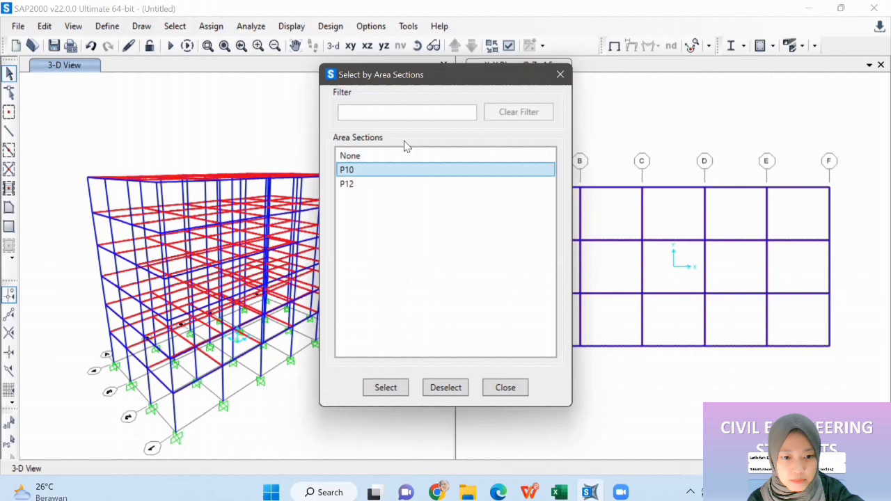
left_click(361, 185)
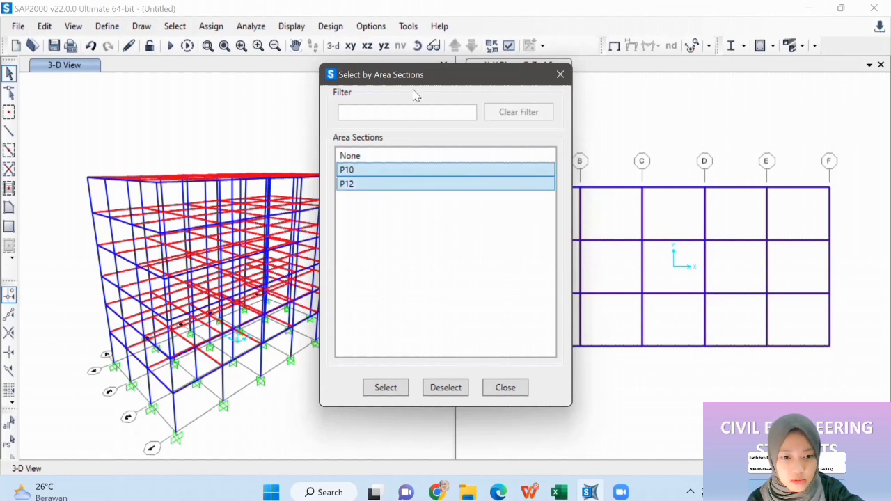
left_click(386, 388)
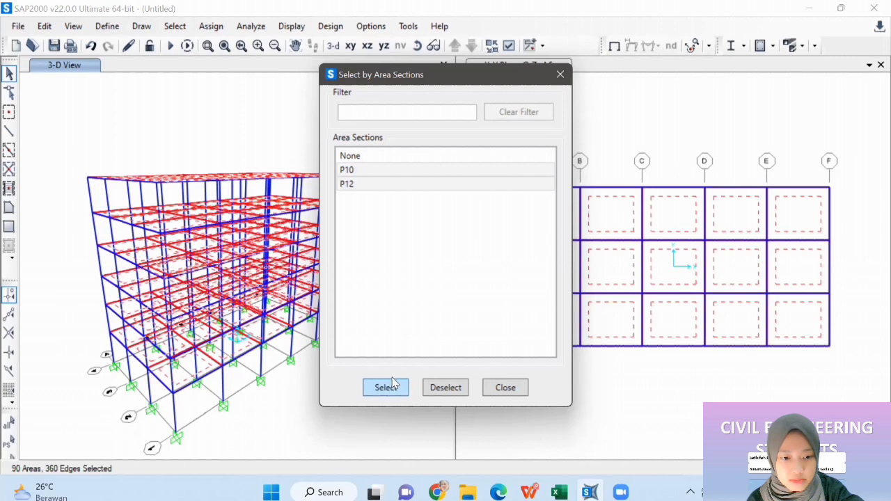
left_click(505, 387)
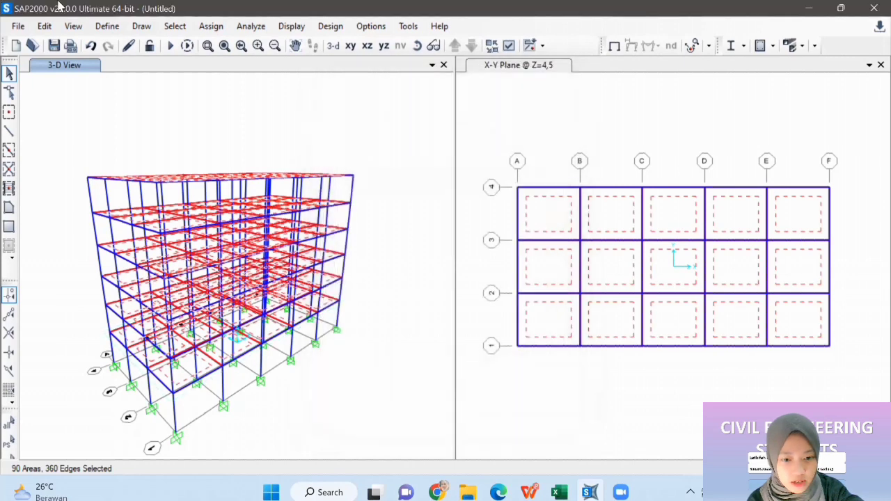
- Assign an automatic area mesh to the selected slabs, dividing each into 10 objects along edge 1 to 2 and 10 along edge 1 to 3
left_click(210, 26)
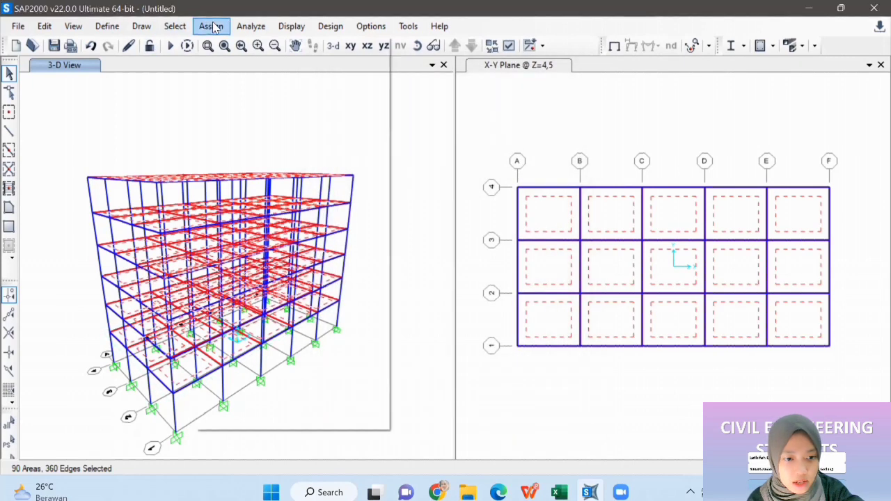
mouse_move(264, 73)
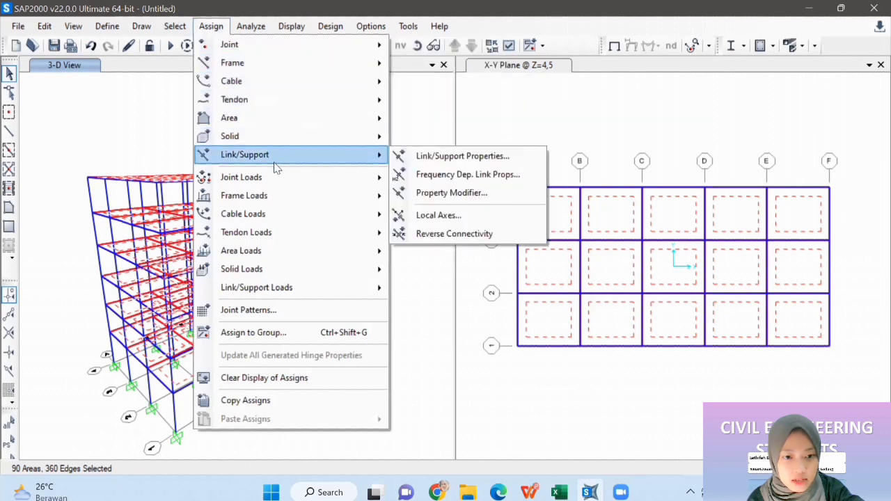
mouse_move(320, 123)
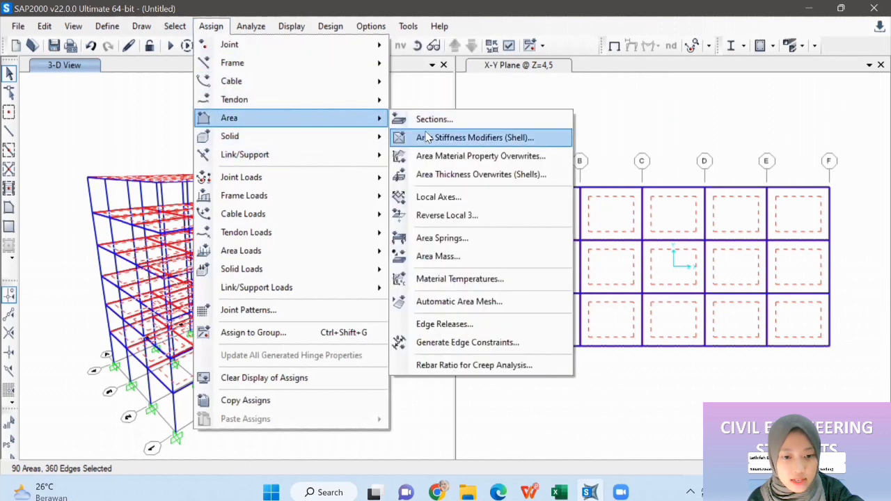
left_click(487, 301)
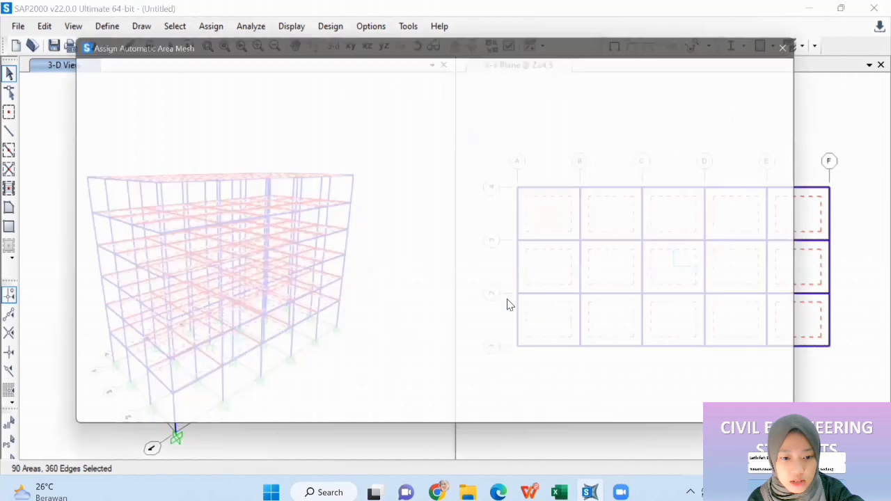
left_click(191, 98)
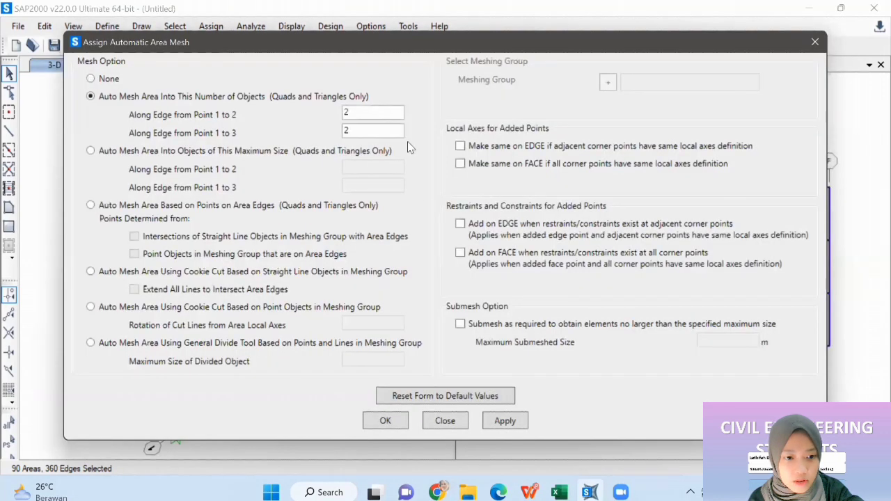
left_click(380, 114)
key("BackSpace")
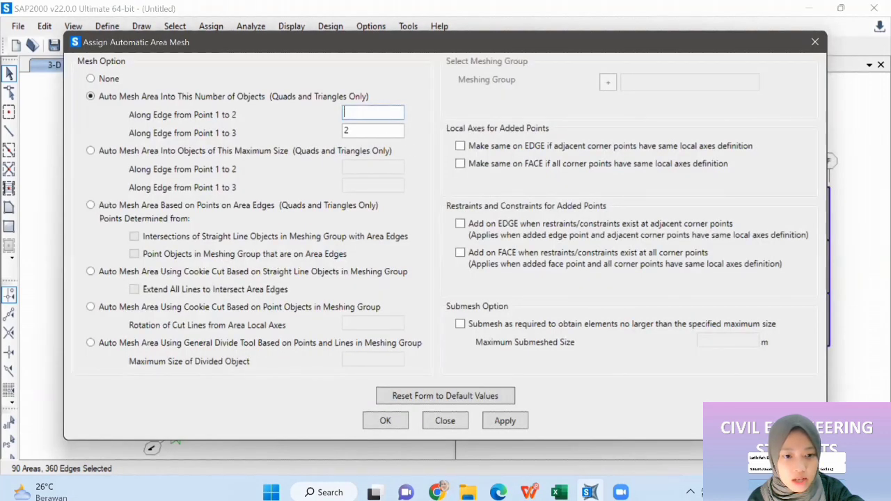
left_click(382, 128)
type("10")
left_click(494, 428)
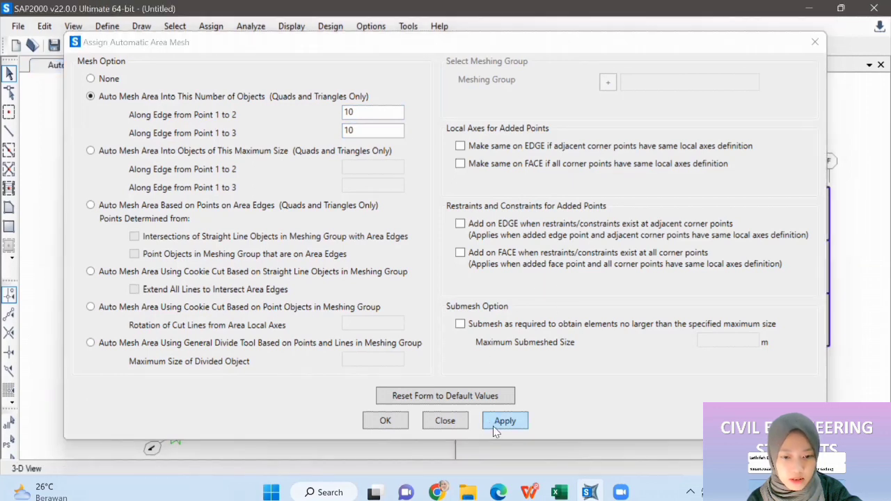
left_click(385, 421)
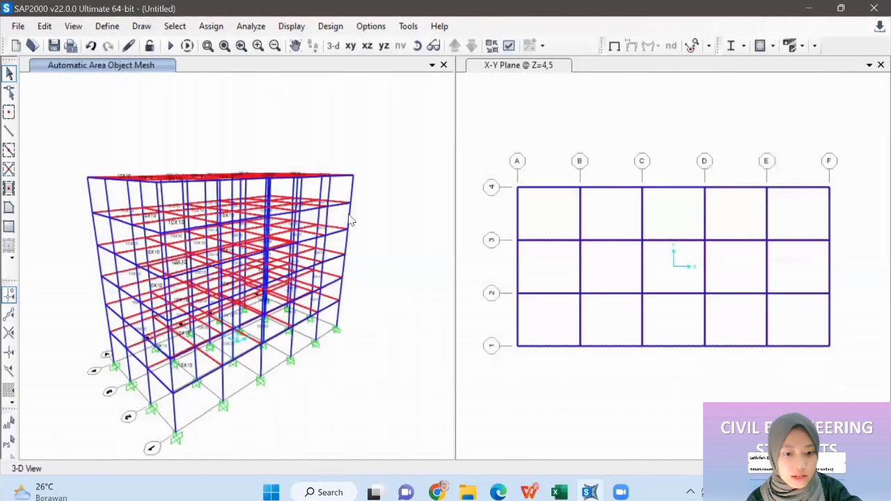
- Select the whole model and assign automatic frame meshing at intermediate joints and at intersections with other frames, area edges and solid edges
left_click_drag(366, 124, 371, 150)
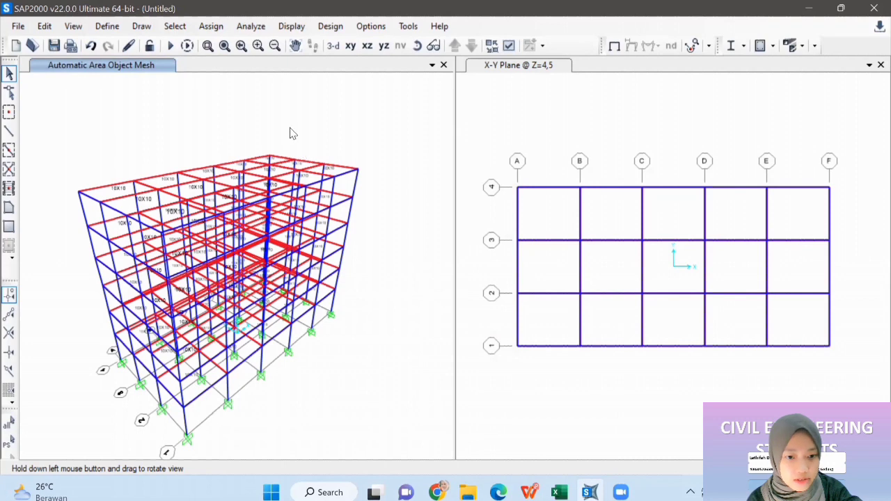
key("ctrl+a")
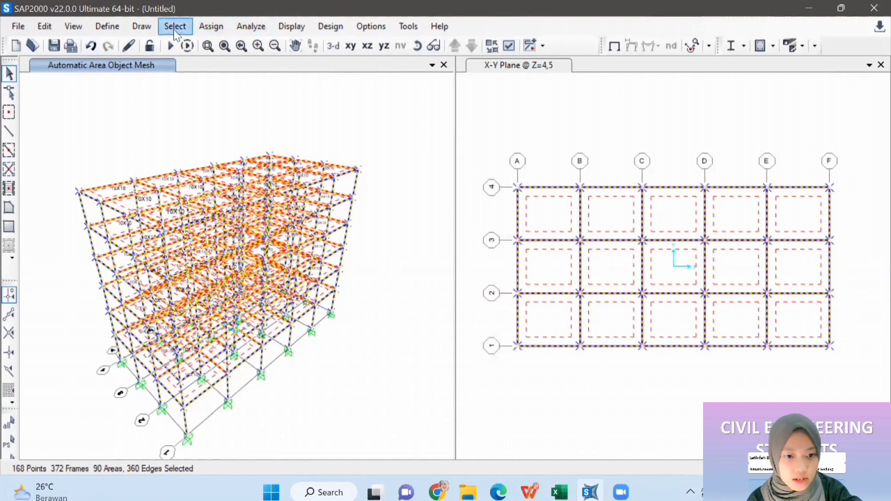
left_click(221, 30)
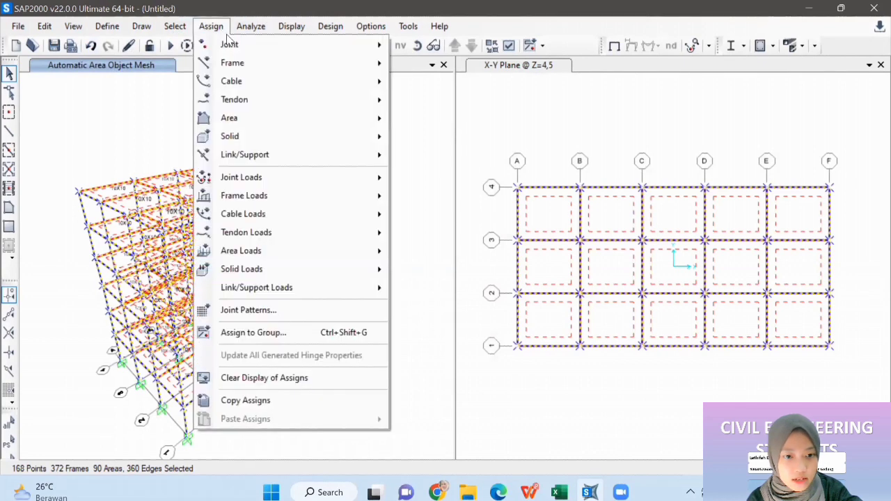
mouse_move(380, 64)
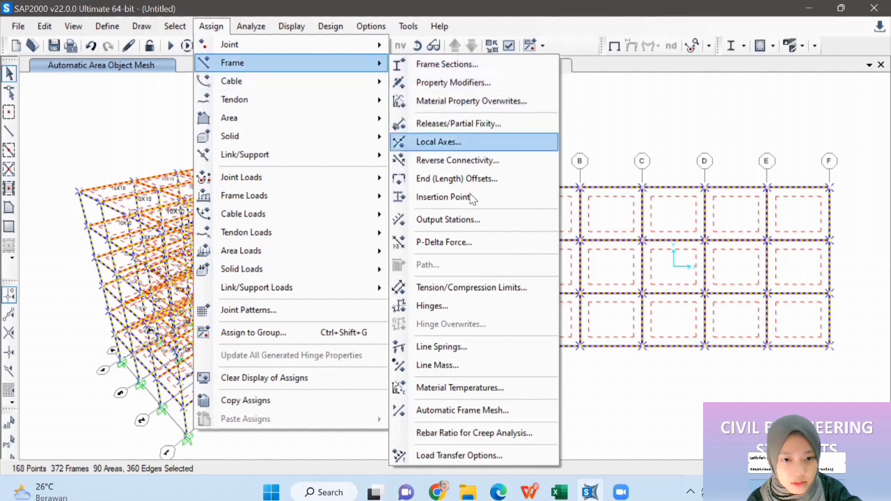
left_click(489, 412)
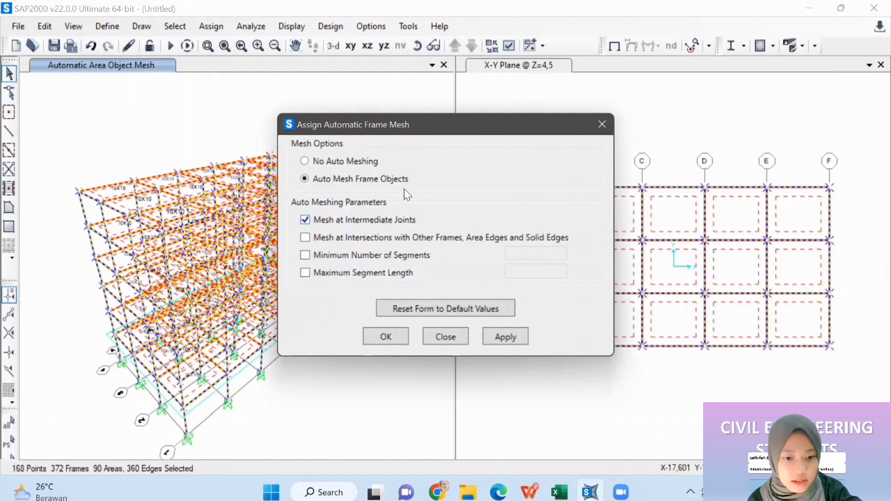
left_click(305, 237)
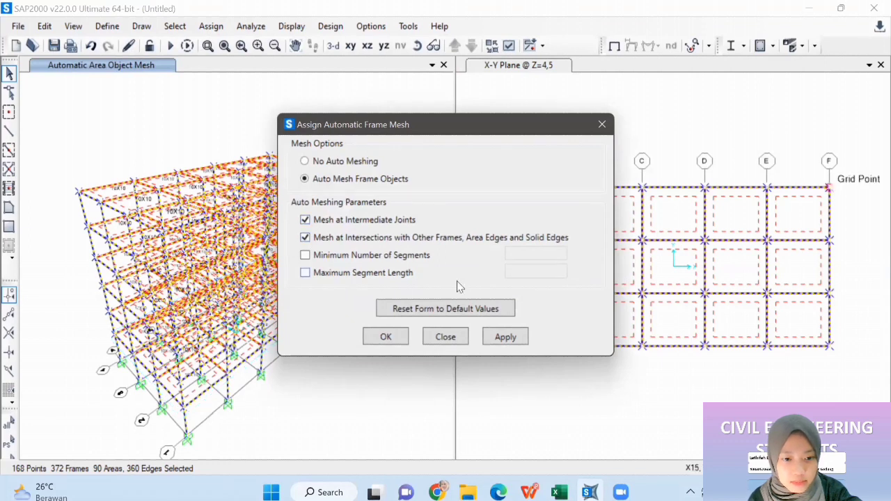
left_click(506, 338)
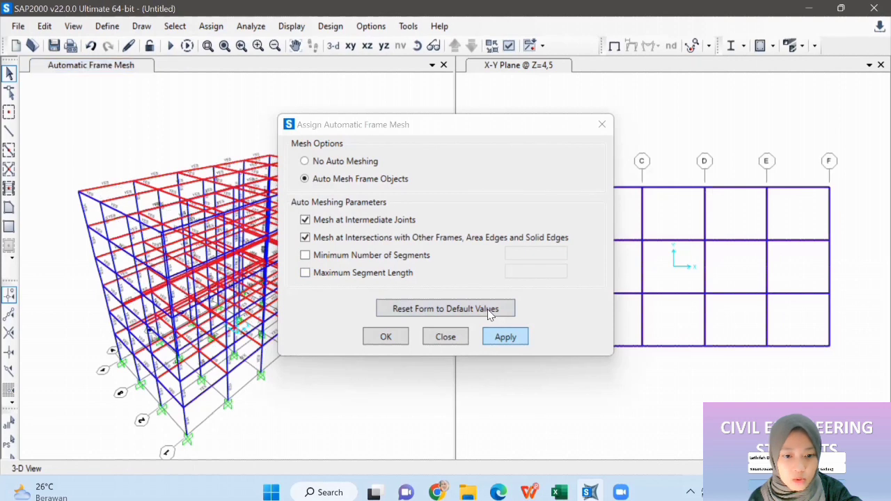
left_click(384, 336)
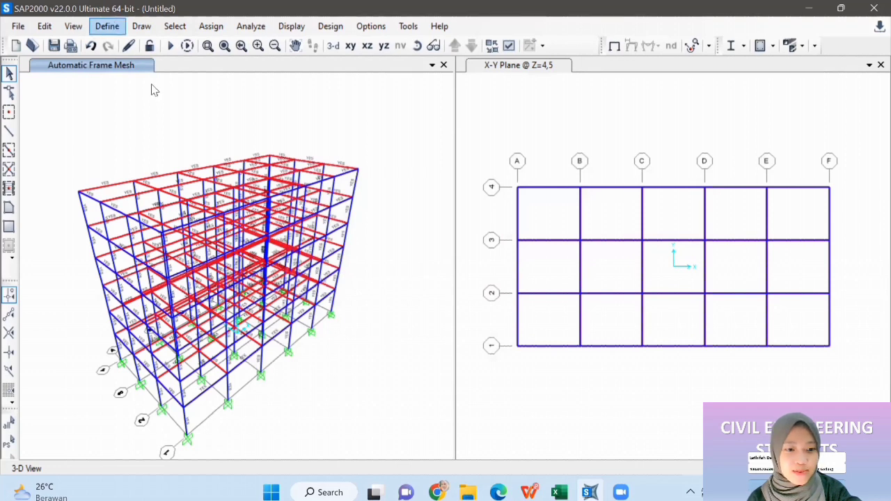
- Add a load pattern named SDL of type Super Dead with a self weight multiplier of 0
left_click(107, 26)
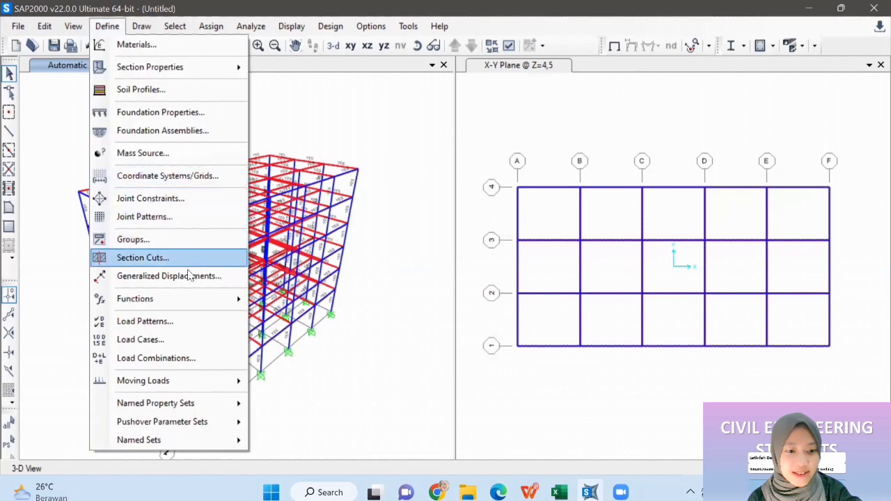
left_click(180, 324)
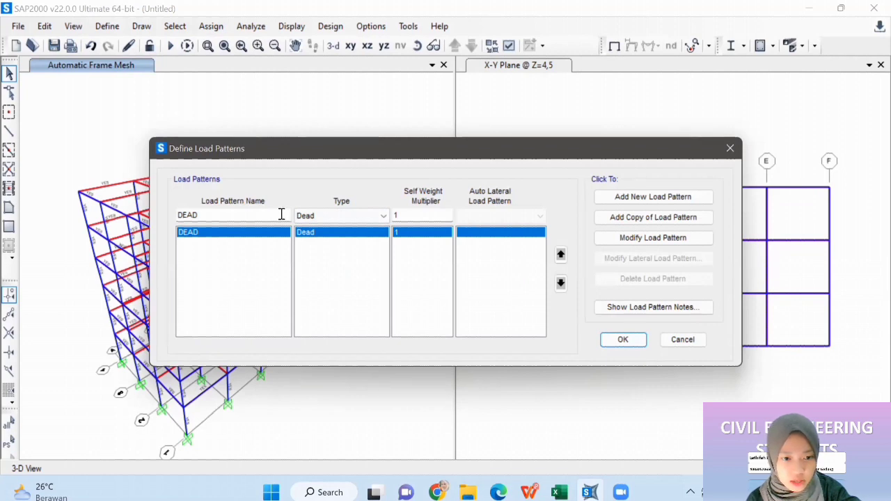
left_click_drag(264, 218, 190, 207)
type("SDL")
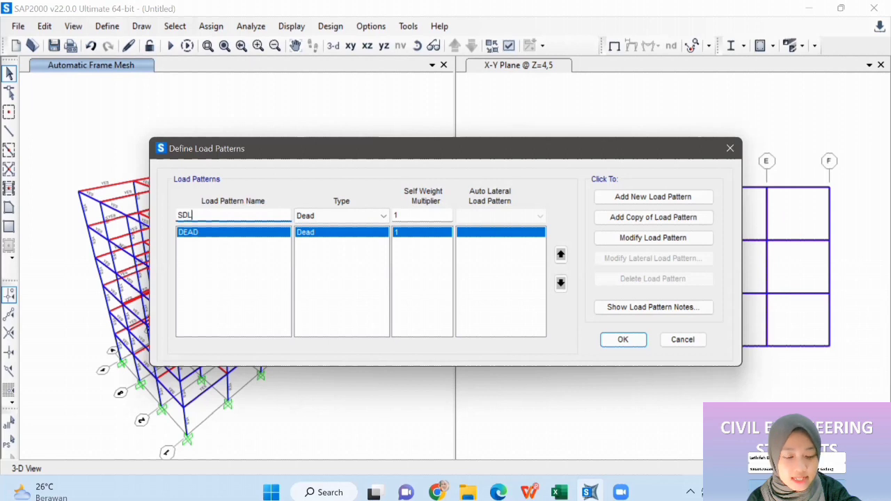
left_click(311, 217)
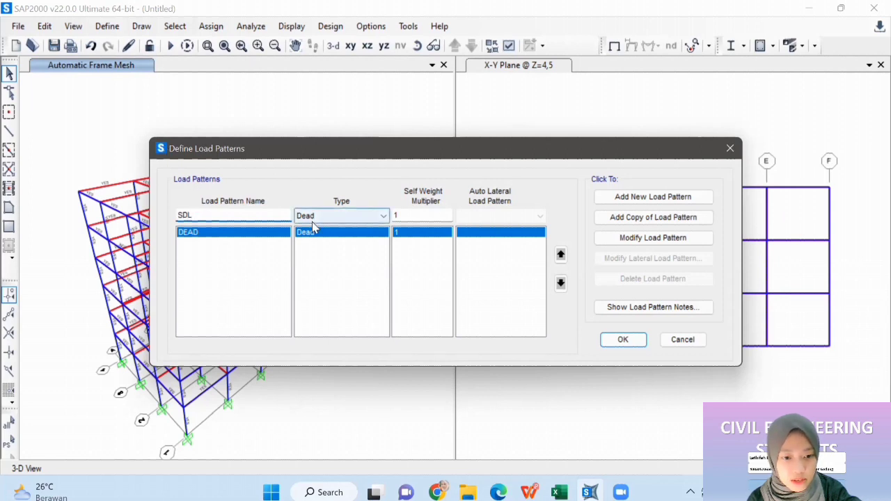
left_click(351, 229)
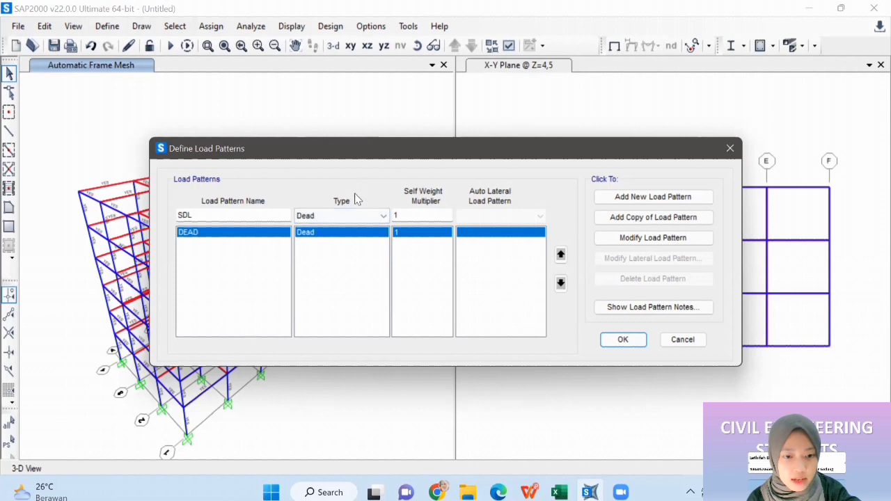
left_click(350, 215)
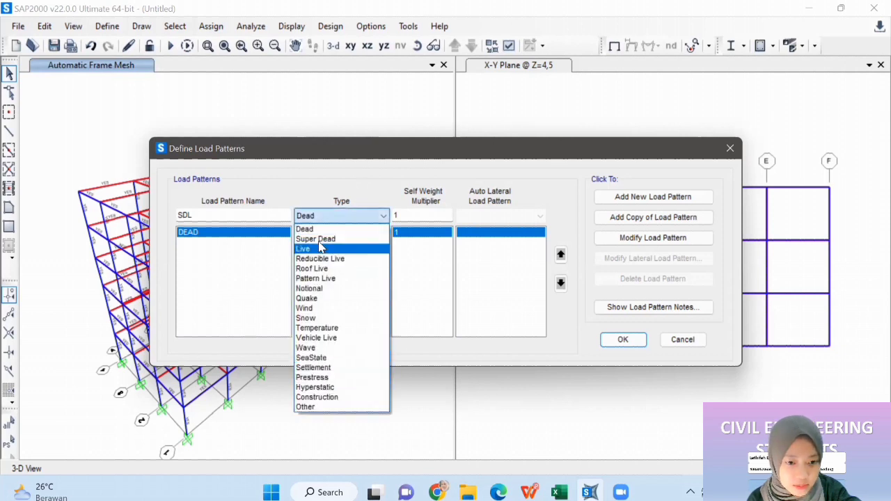
left_click(351, 239)
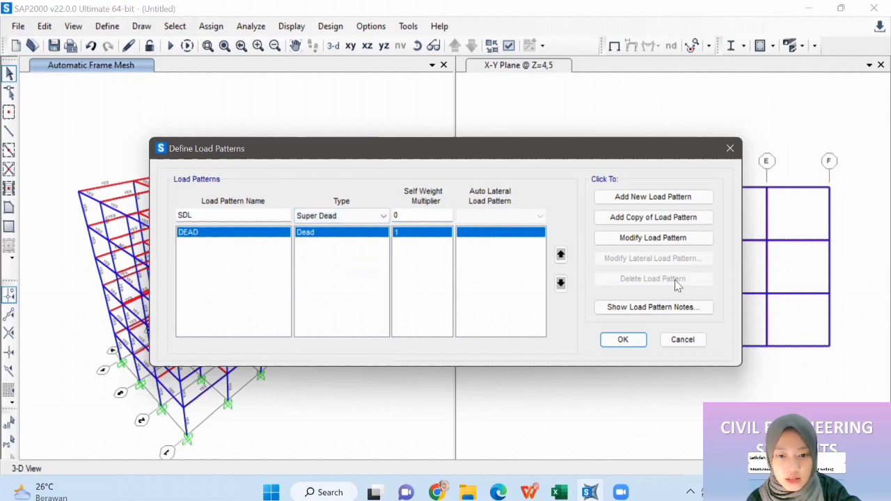
left_click(636, 201)
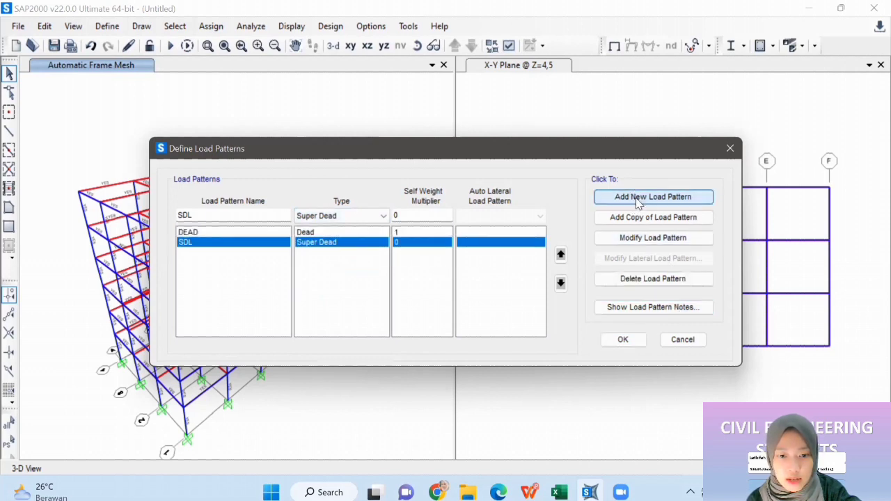
- Add a load pattern named LIVE of type Live with self weight multiplier 0 and accept the load patterns
left_click(230, 215)
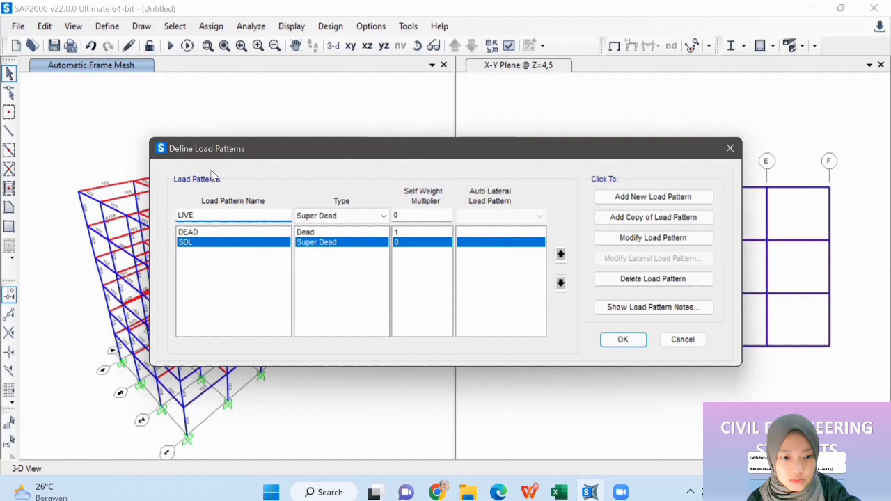
left_click(346, 216)
left_click(342, 247)
left_click(439, 217)
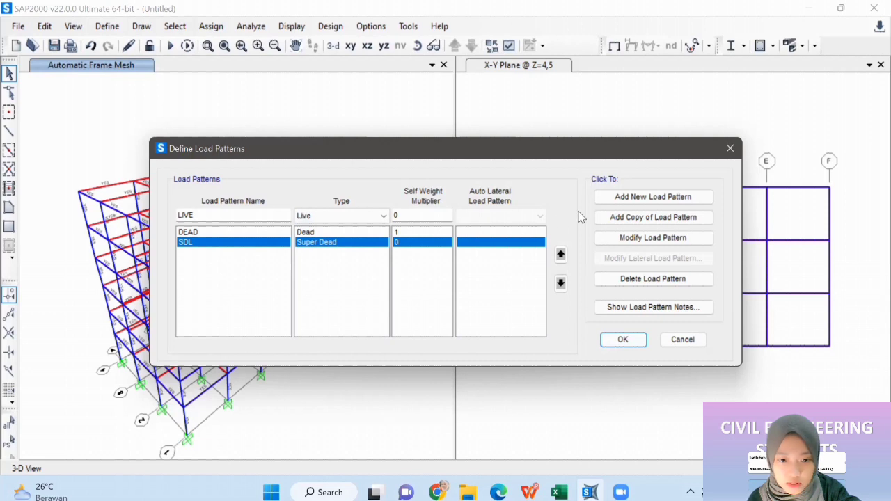
left_click(610, 199)
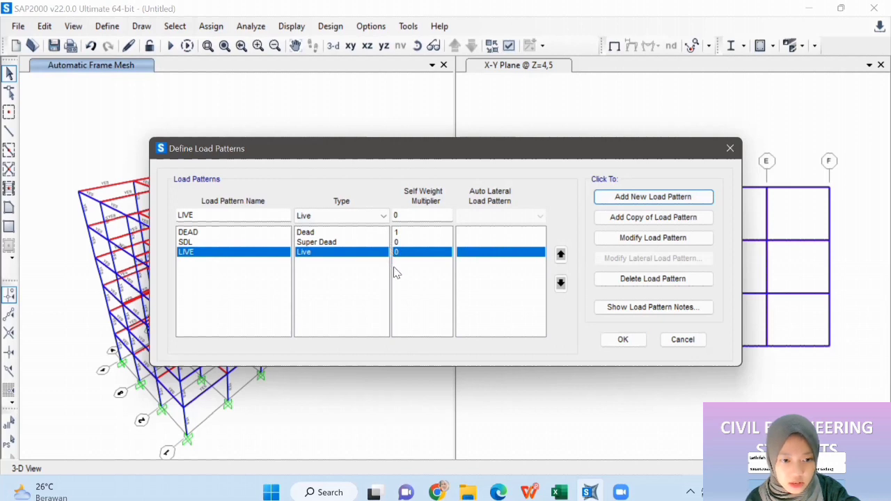
left_click(623, 339)
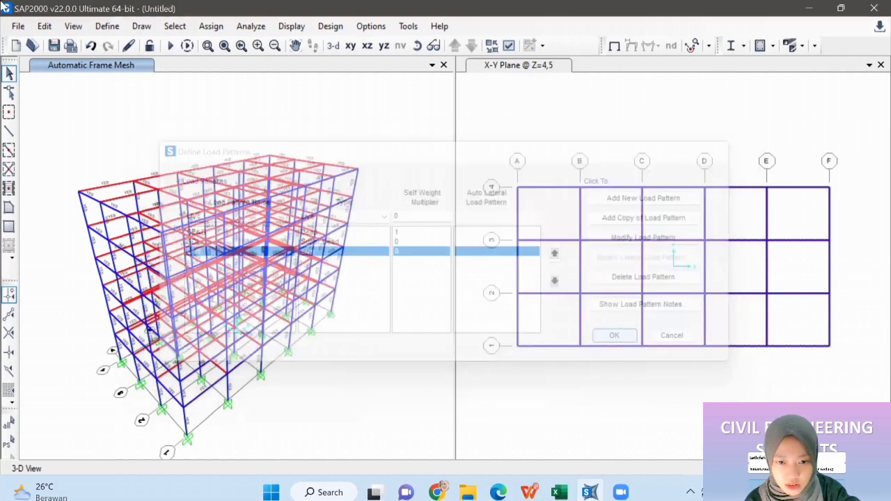
left_click(174, 26)
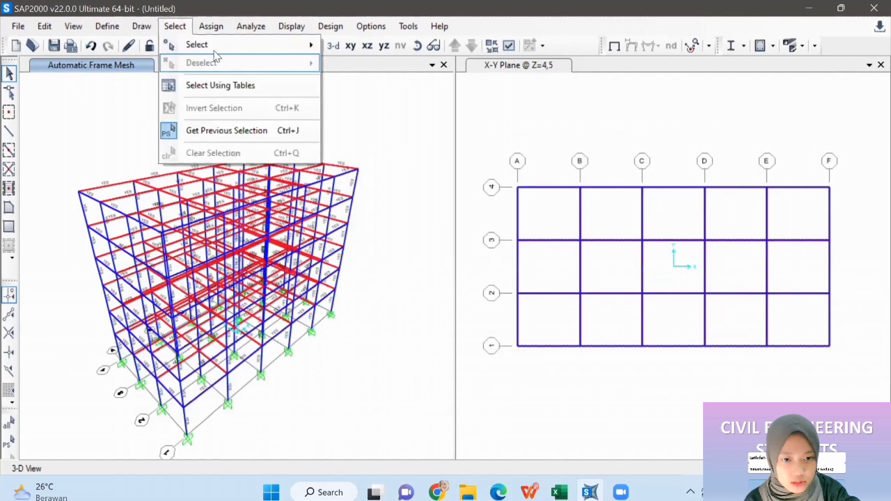
mouse_move(243, 48)
mouse_move(435, 180)
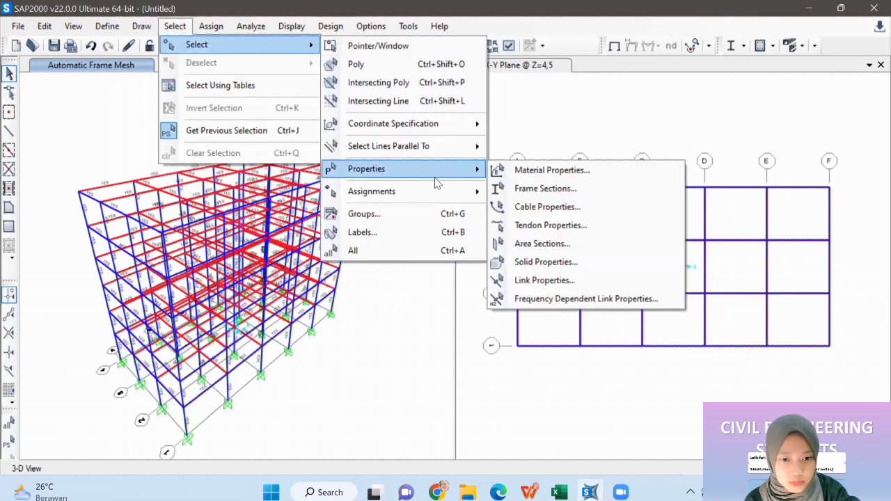
left_click(546, 189)
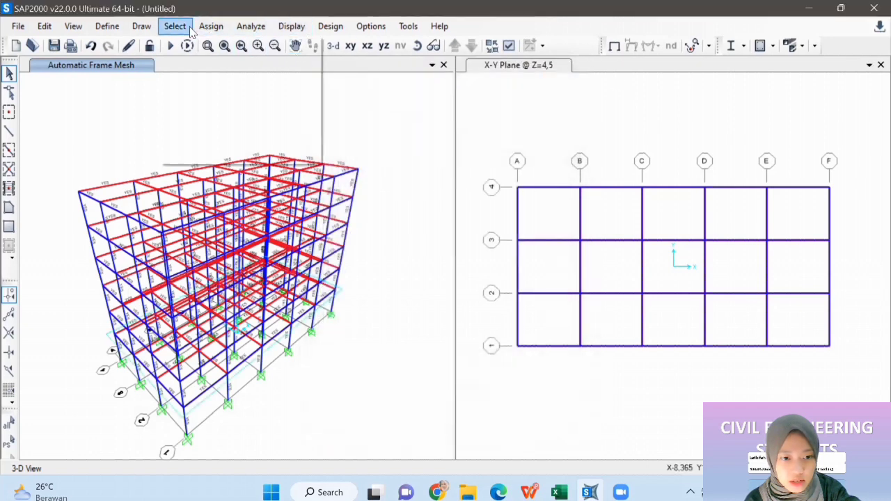
- Select all slab areas that use the area section P10
left_click(175, 26)
mouse_move(191, 44)
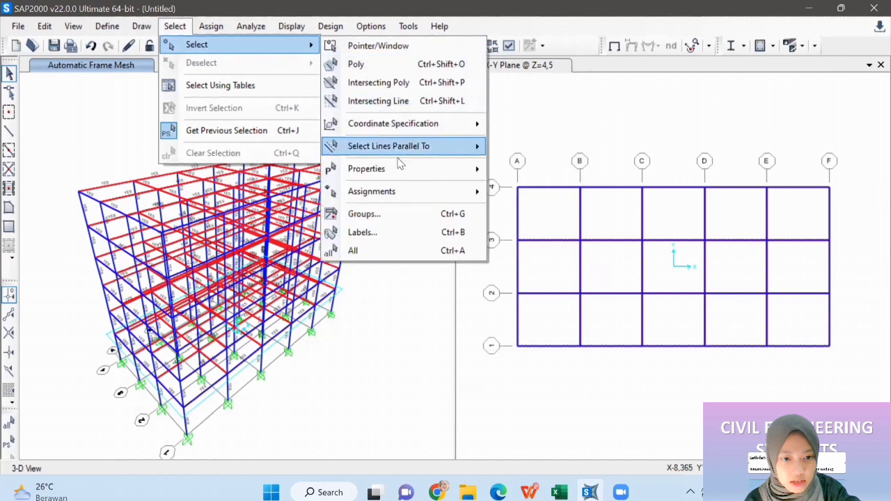
mouse_move(415, 153)
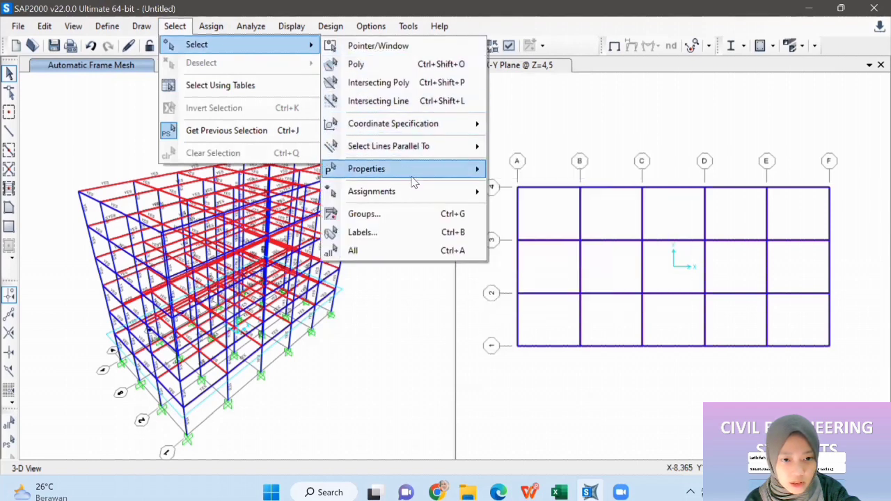
mouse_move(438, 180)
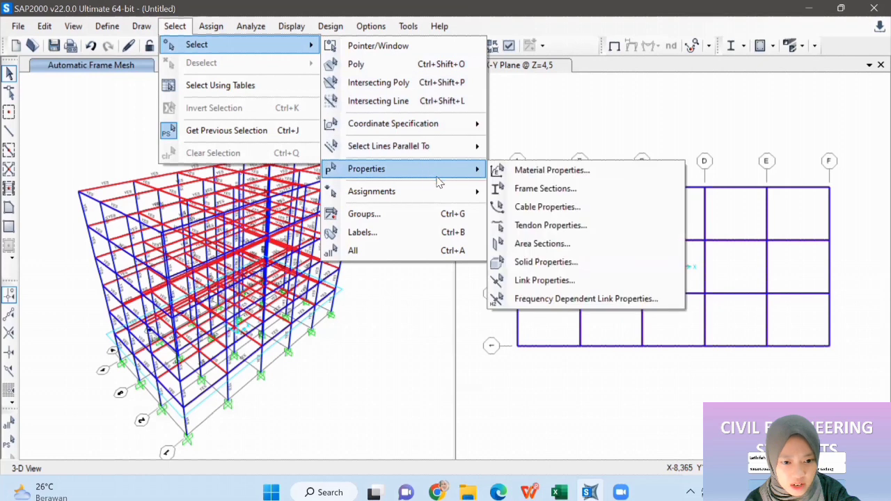
left_click(546, 242)
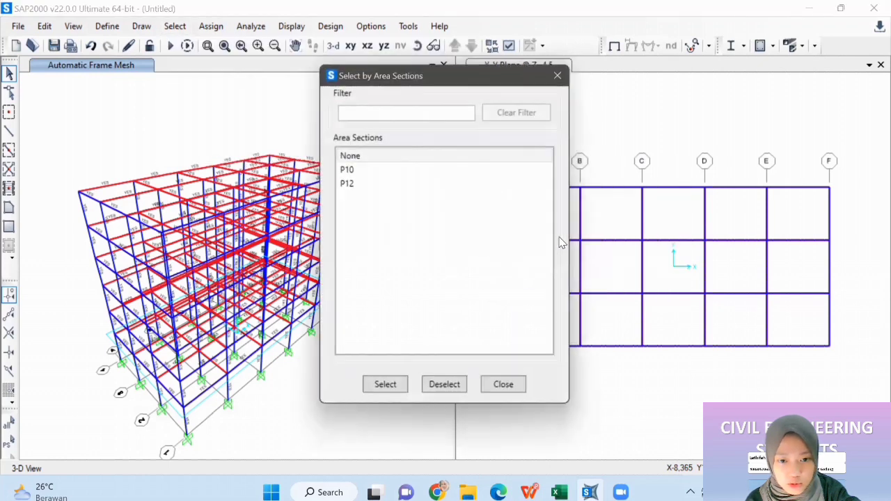
left_click(433, 173)
left_click(402, 388)
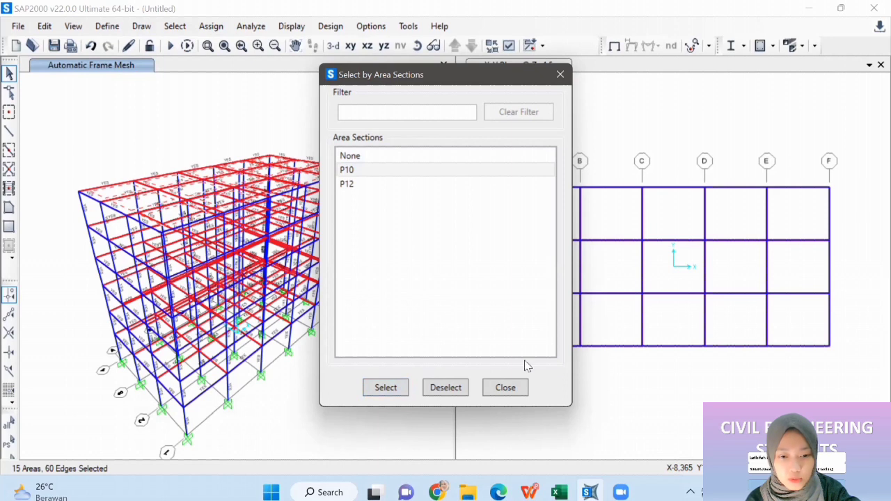
left_click(501, 390)
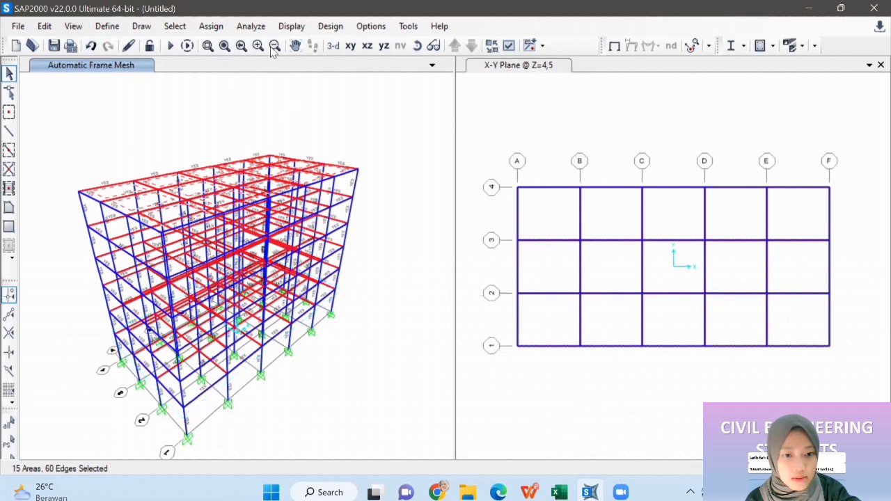
- Assign a uniform area load of 0,09 kN/m² in the Gravity direction to the selected slabs under the SDL pattern
left_click(213, 27)
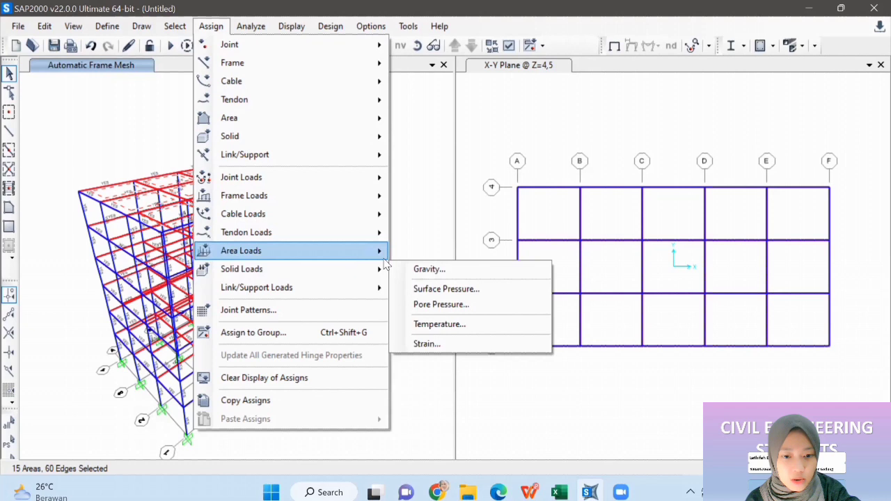
left_click(417, 272)
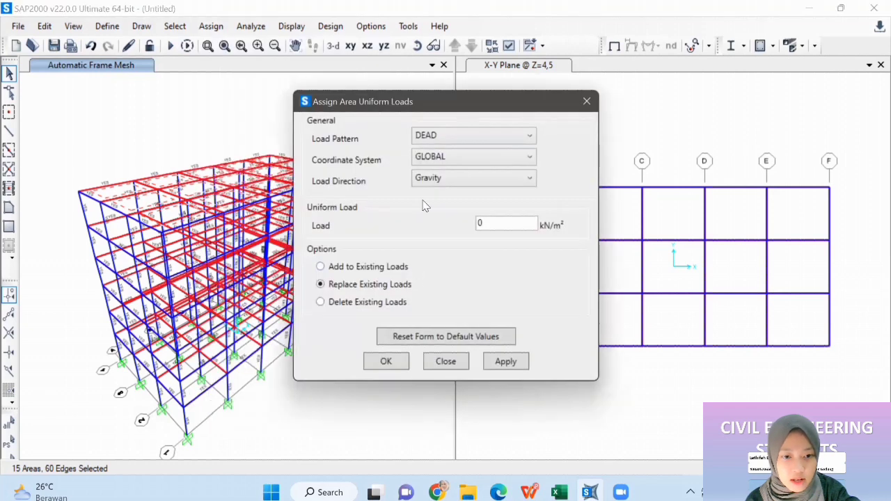
left_click(437, 142)
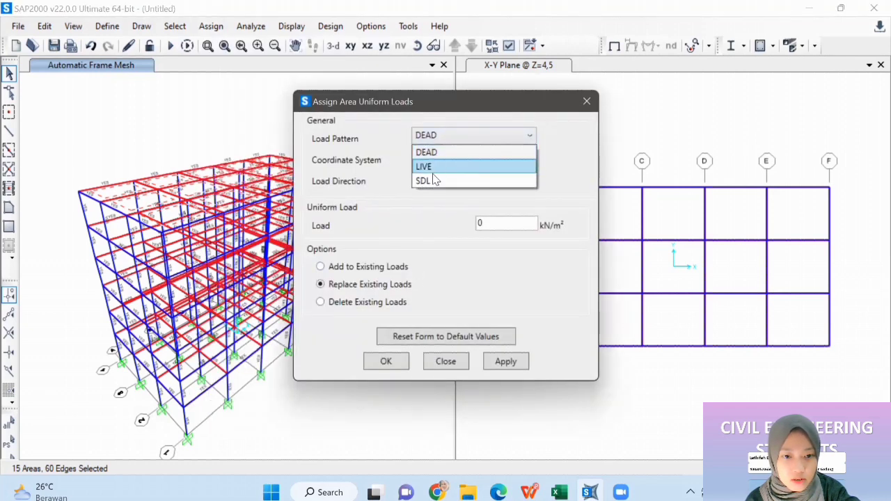
left_click(425, 179)
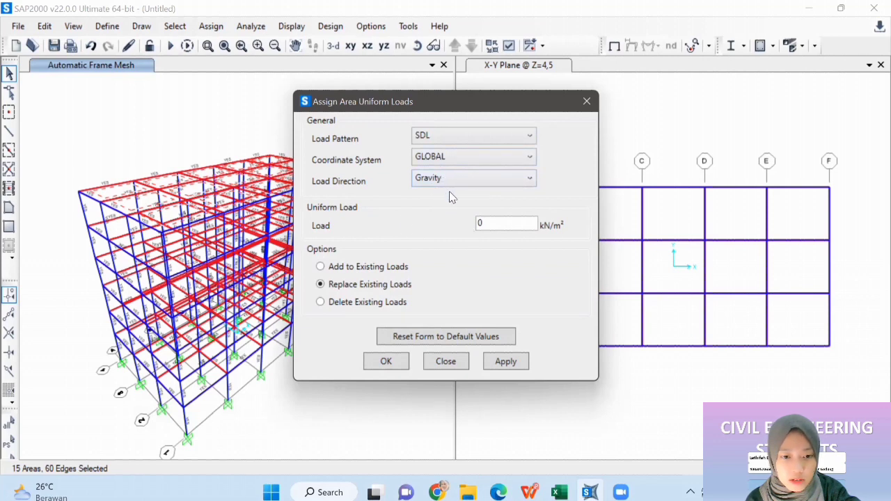
left_click(512, 227)
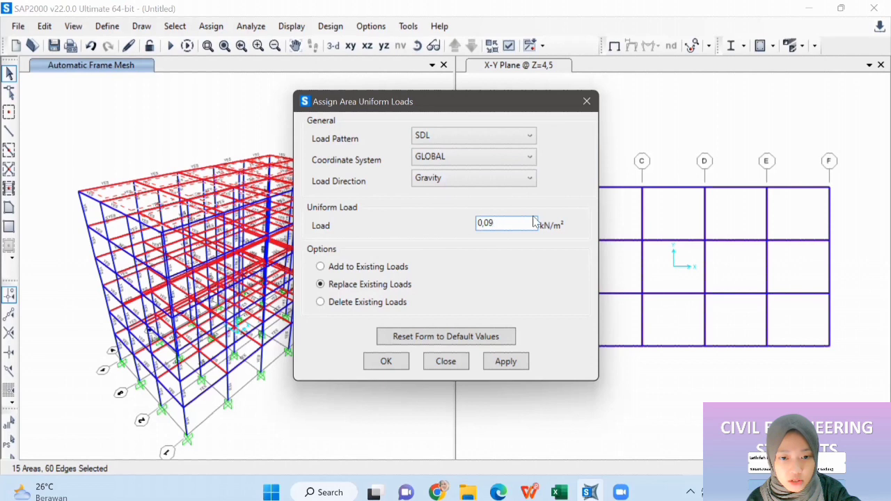
left_click(523, 362)
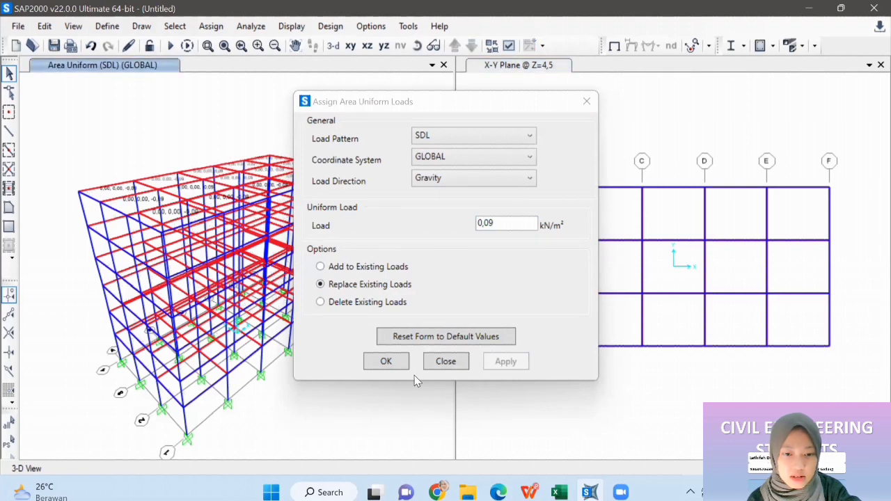
left_click(386, 361)
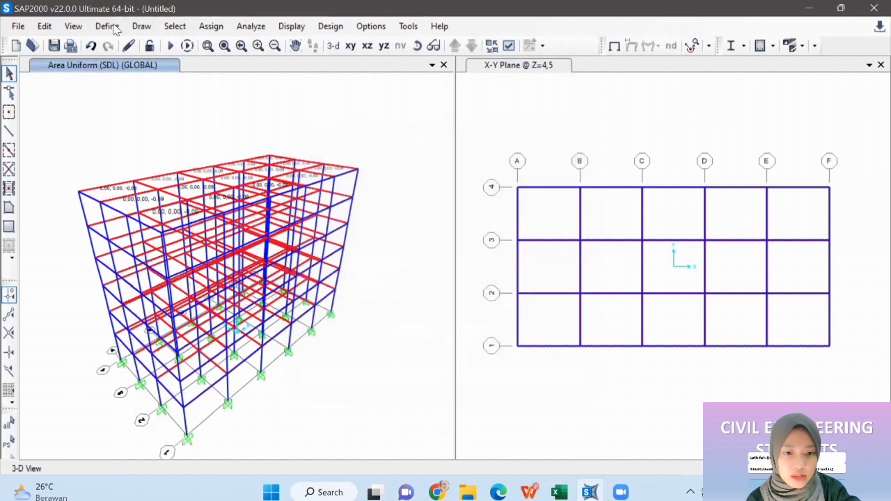
- Reselect the previously selected P10 slab areas
left_click(175, 26)
left_click(208, 26)
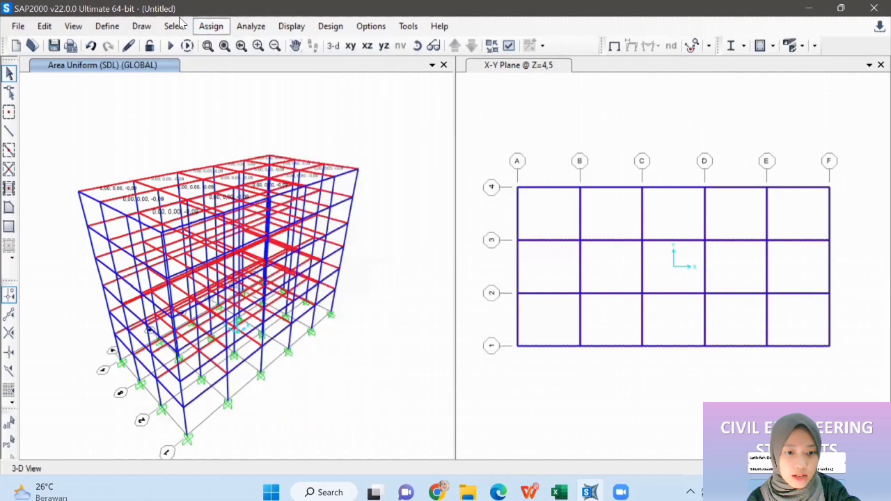
left_click(176, 26)
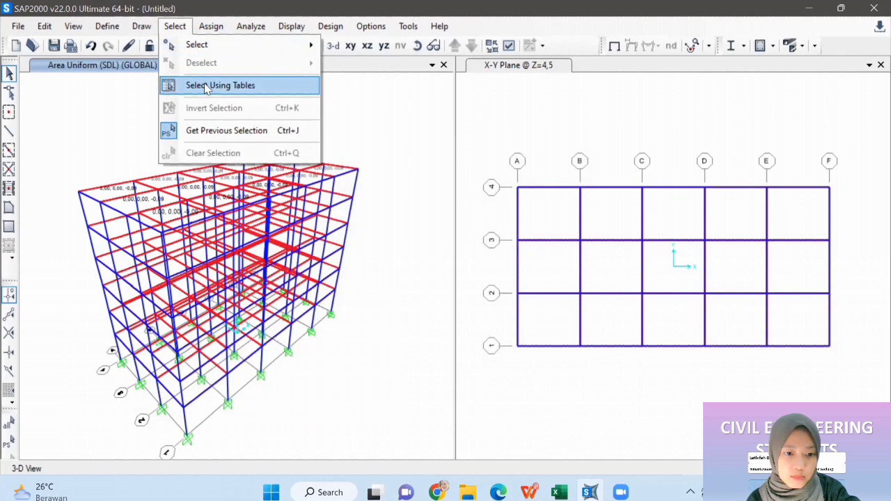
left_click(220, 132)
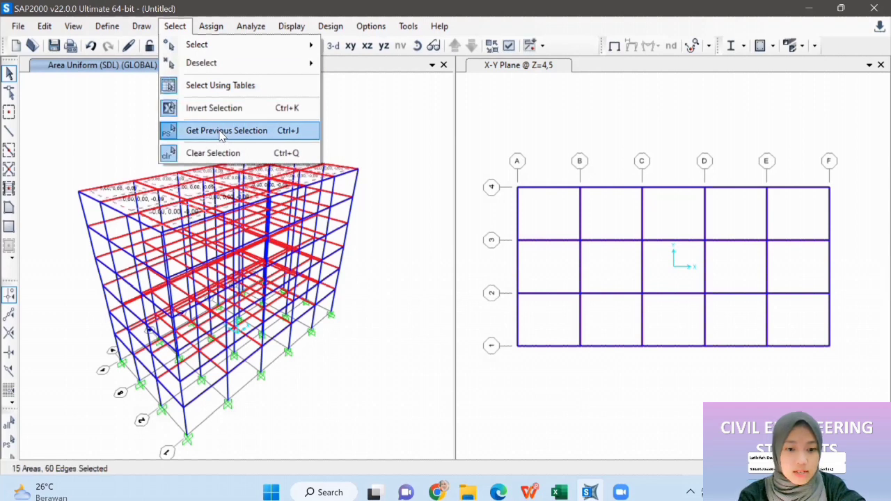
- Assign a uniform area load of 0,1 kN/m² in the Gravity direction to the selected P10 slabs under the LIVE pattern
left_click(209, 26)
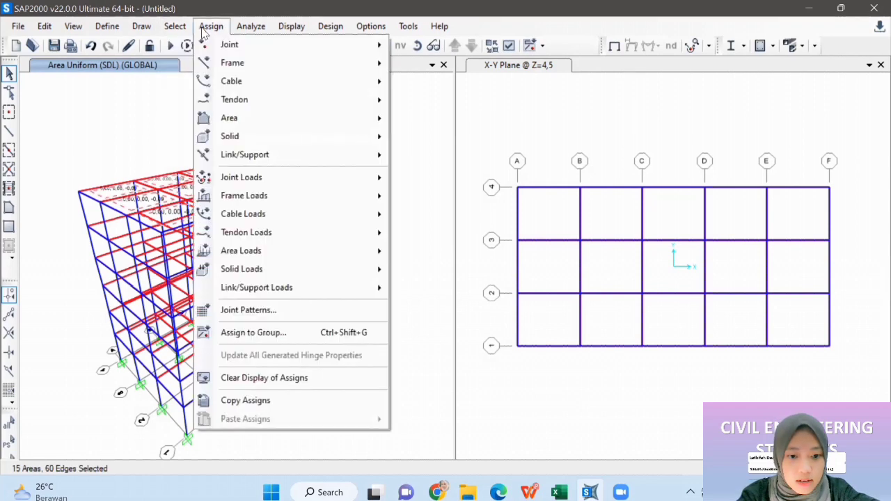
mouse_move(240, 84)
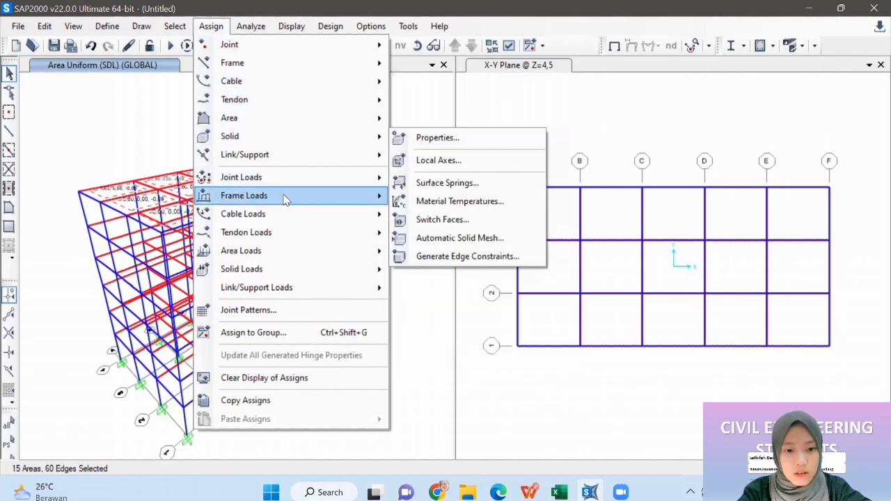
mouse_move(320, 254)
left_click(438, 270)
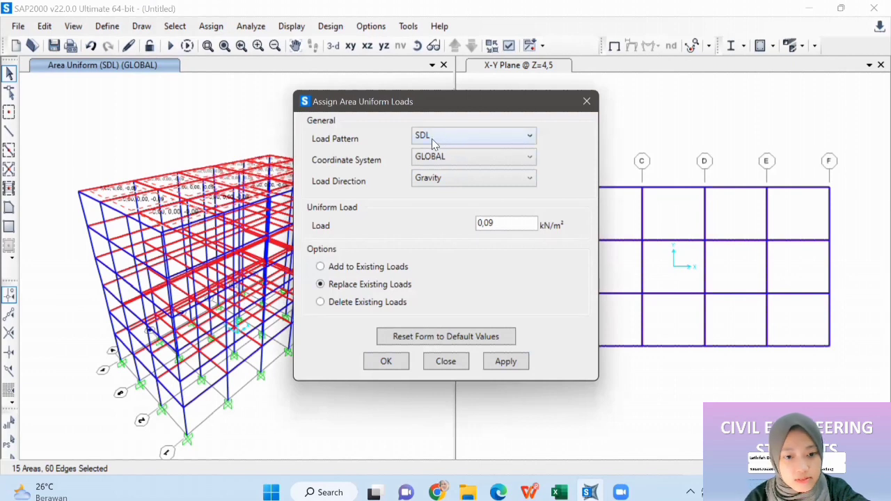
left_click(432, 139)
left_click(434, 167)
left_click(504, 222)
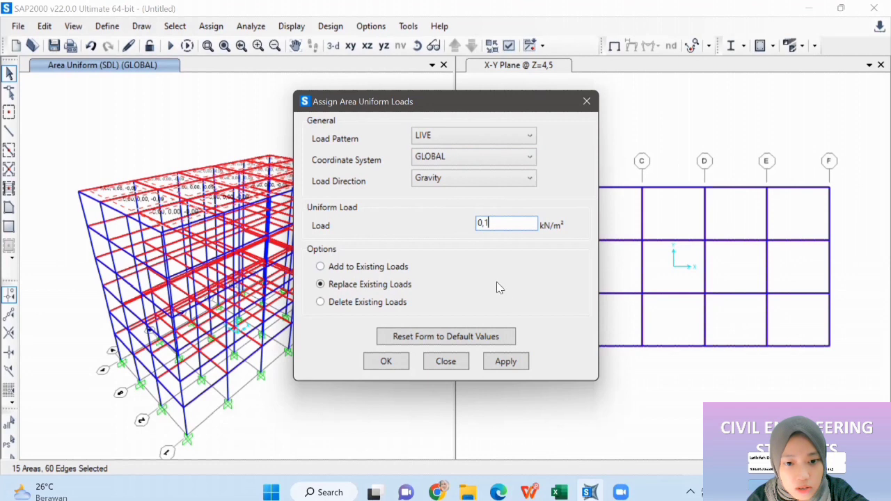
left_click(525, 367)
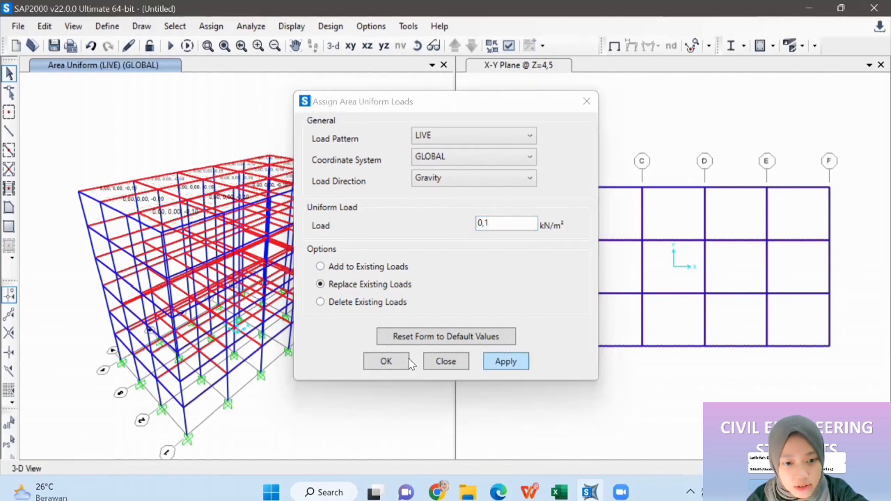
left_click(385, 363)
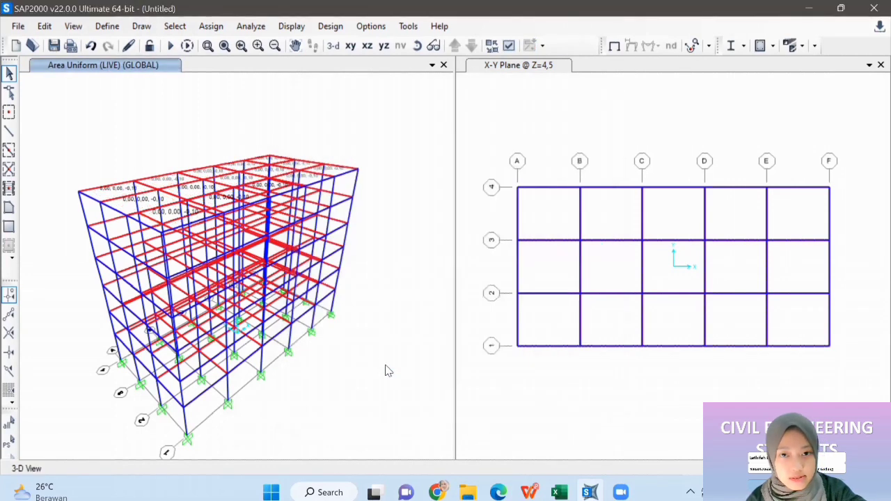
- Select all slab areas that use the area section P12
left_click(175, 26)
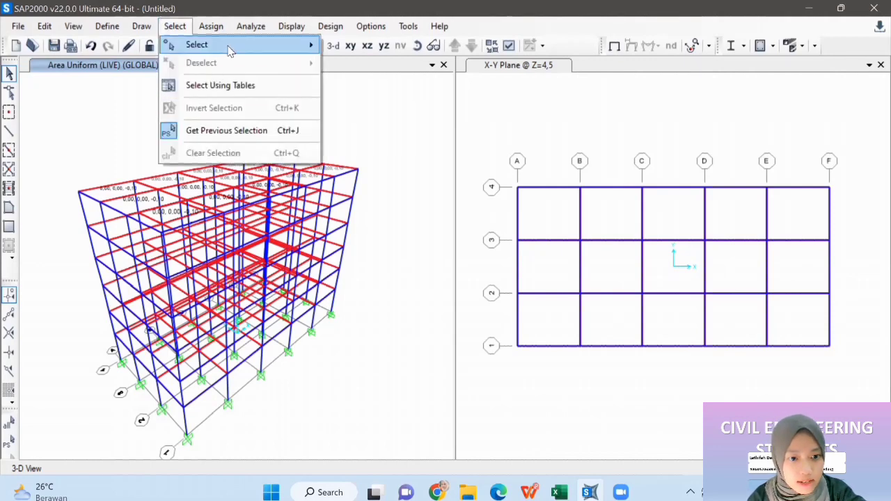
mouse_move(230, 46)
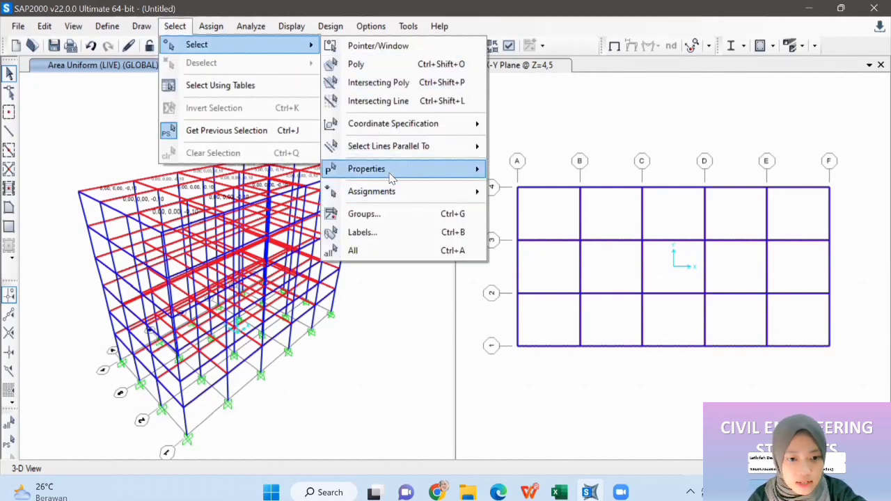
mouse_move(388, 176)
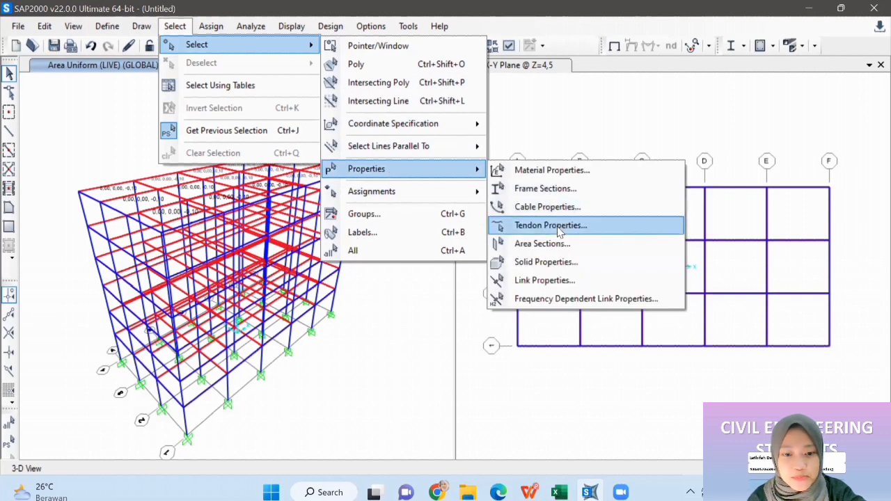
left_click(543, 249)
left_click(408, 171)
left_click(404, 183)
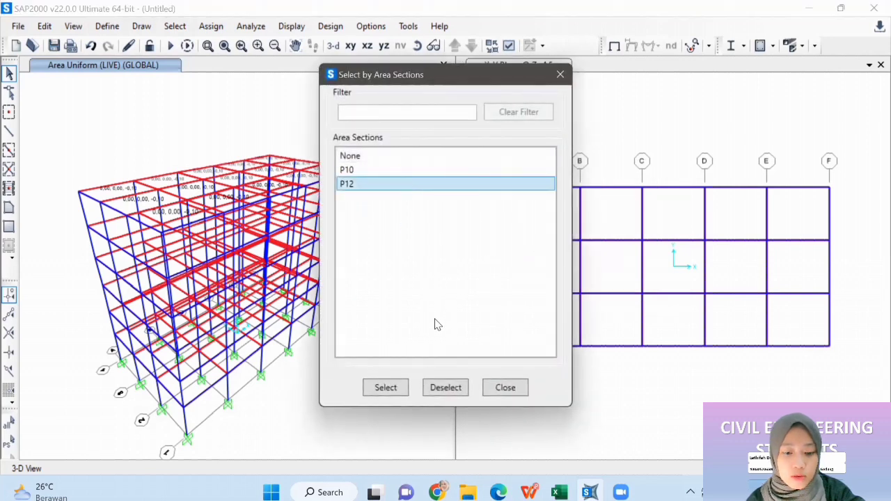
left_click(389, 390)
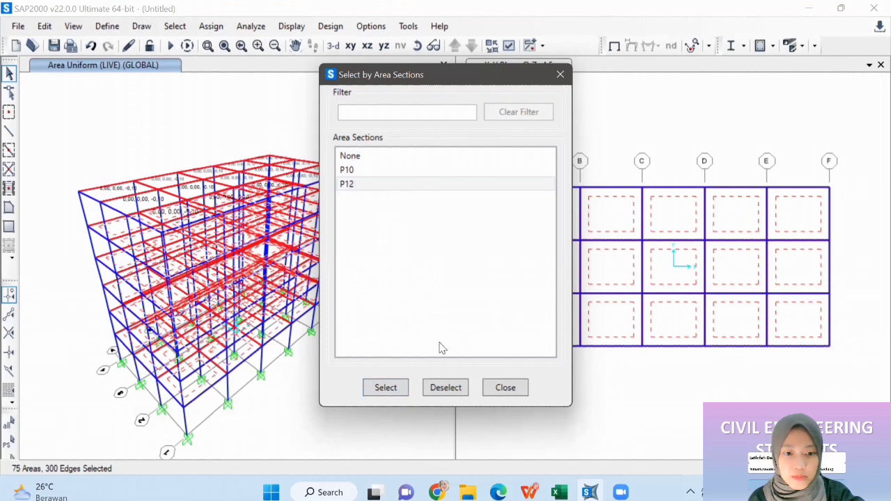
left_click(502, 387)
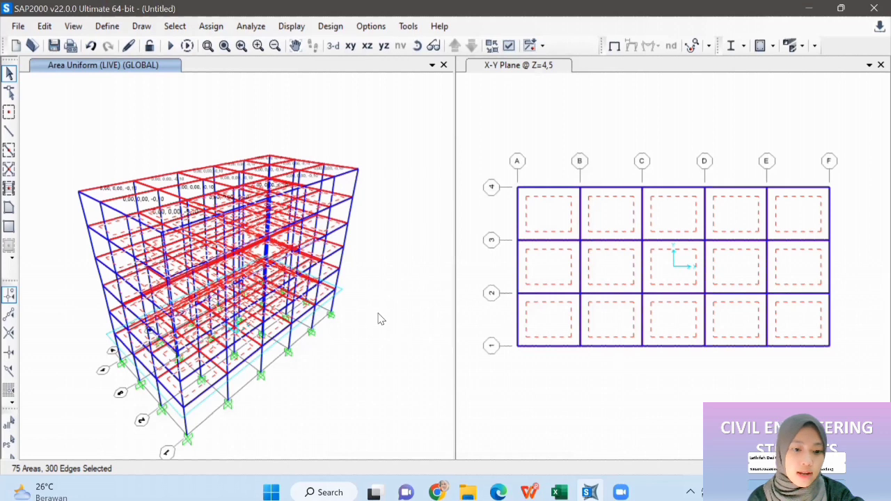
- Assign a uniform area load of 0,25 kN/m² in the Gravity direction to the selected P12 slabs under the LIVE pattern
left_click(210, 26)
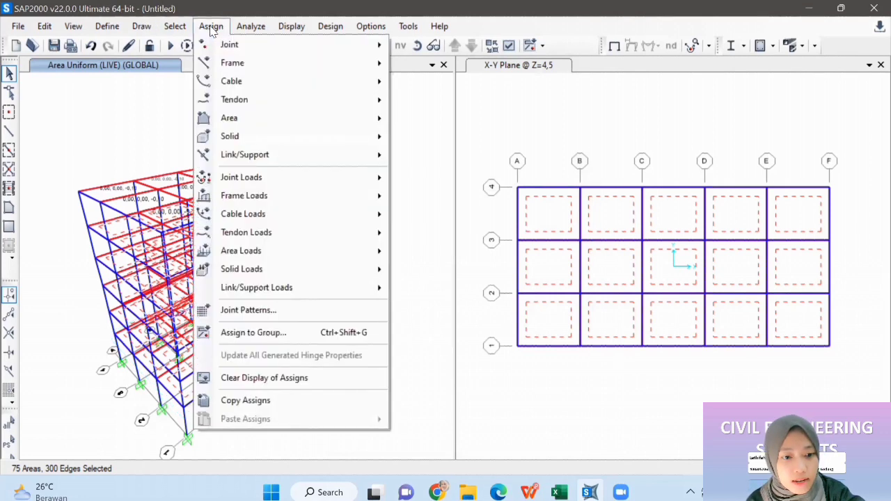
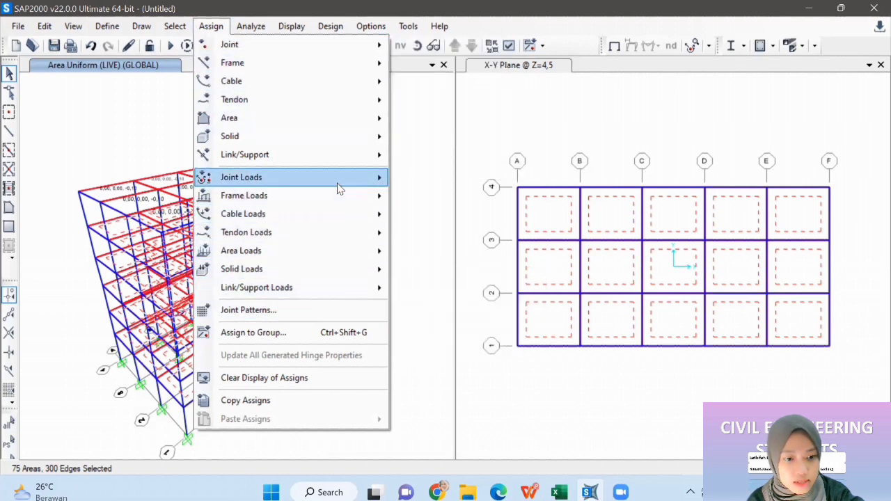
mouse_move(361, 251)
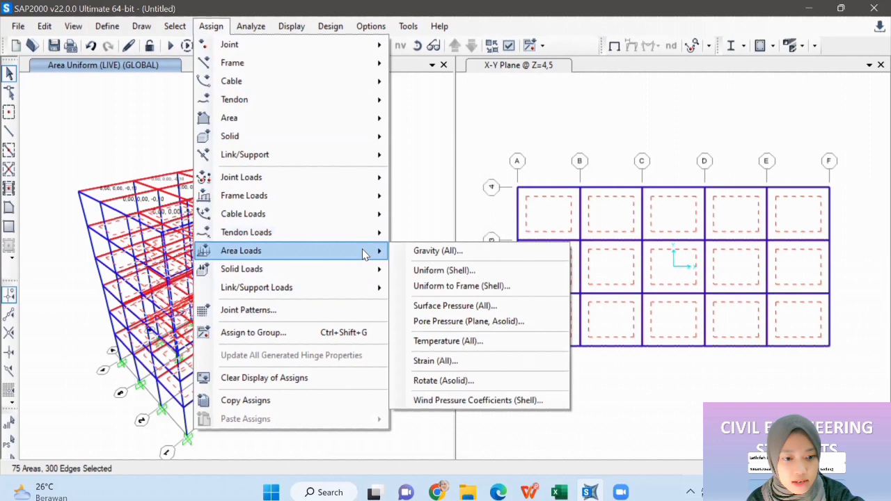
left_click(421, 270)
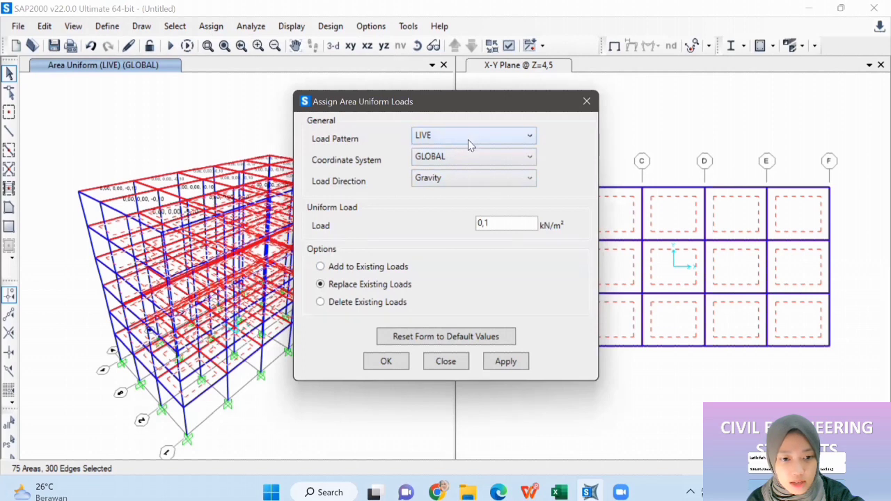
left_click(506, 223)
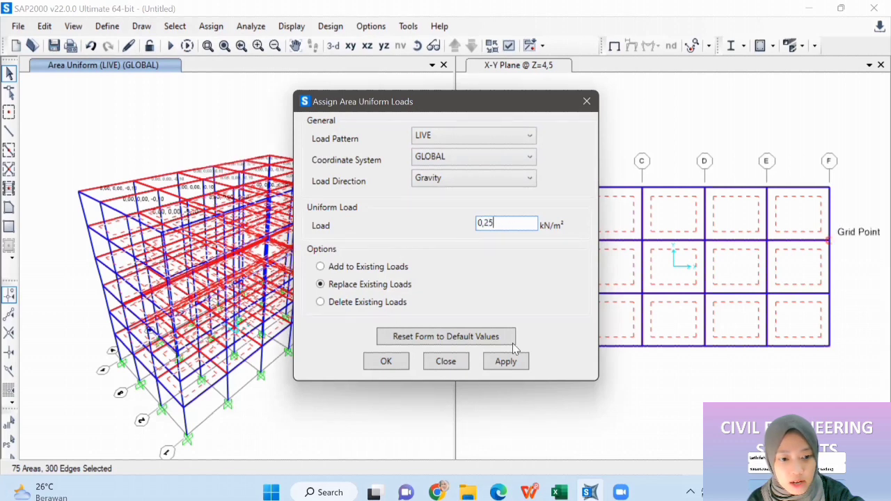
left_click(522, 363)
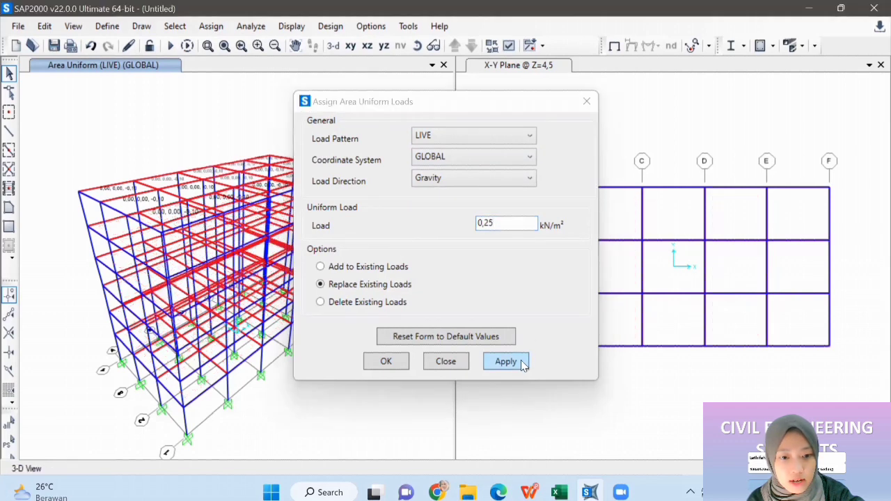
left_click(386, 362)
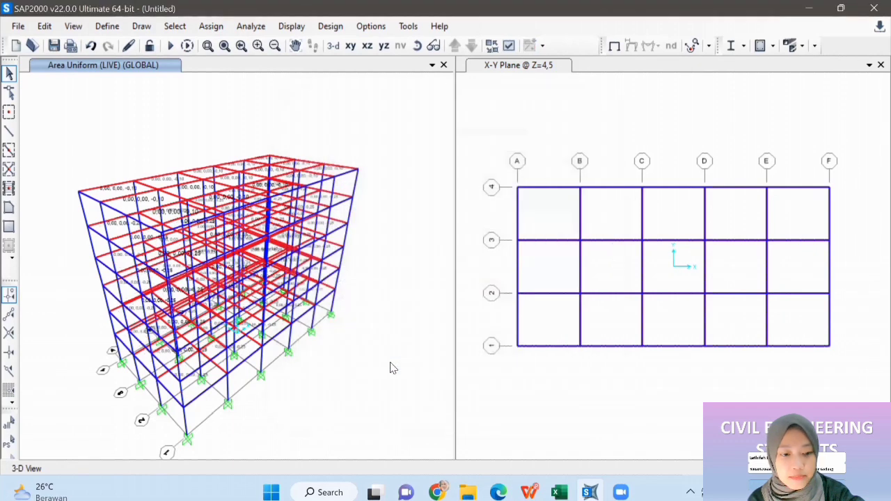
- Restore the previous selection of the P12 slab areas
left_click(176, 28)
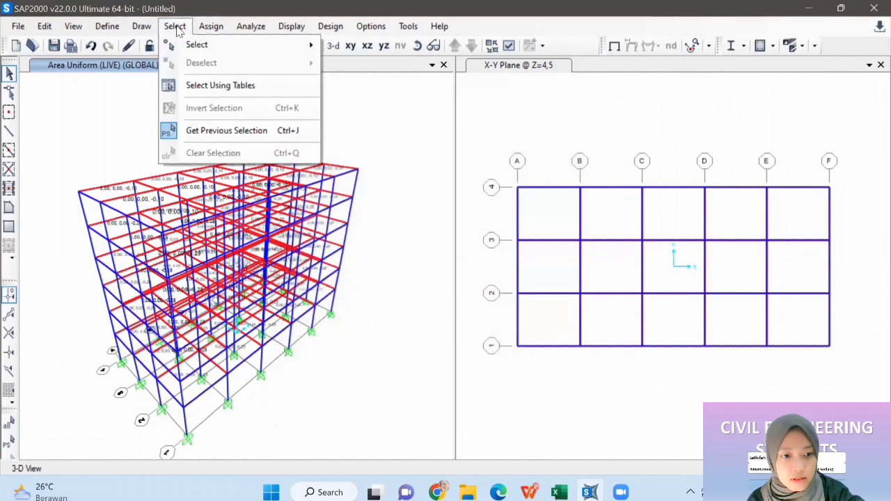
left_click(285, 130)
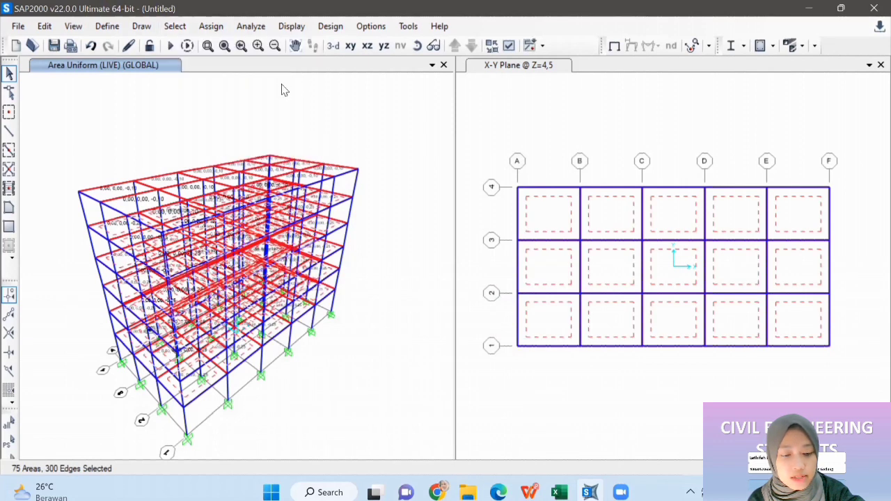
left_click(175, 26)
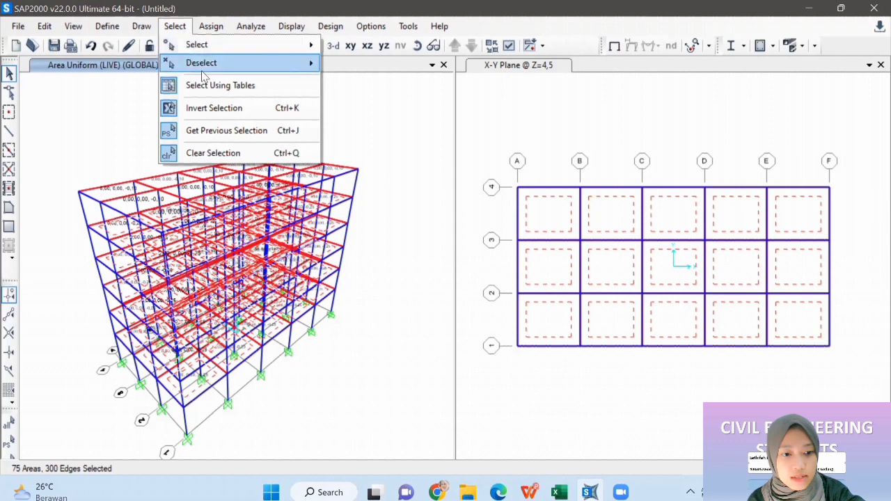
mouse_move(232, 64)
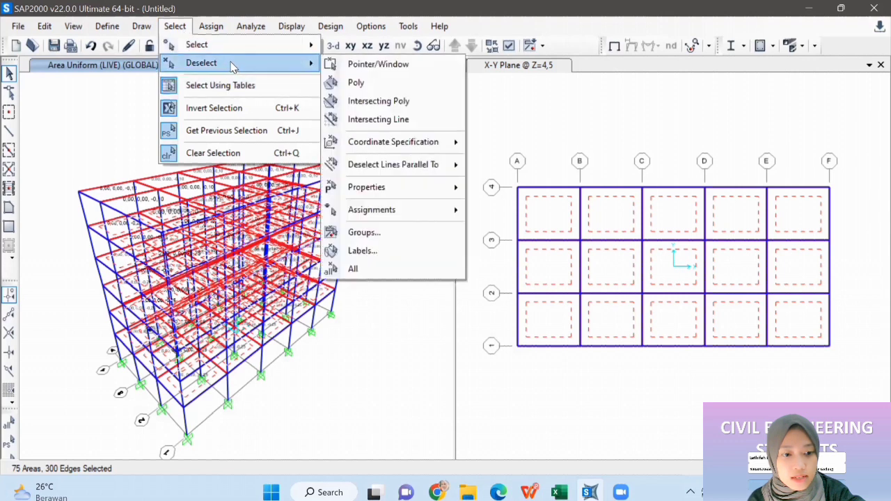
- Assign a 0,54 kN/m² uniform Gravity load to the selected P12 slabs under the SDL pattern, and clear the load display from the 3-D view
left_click(210, 26)
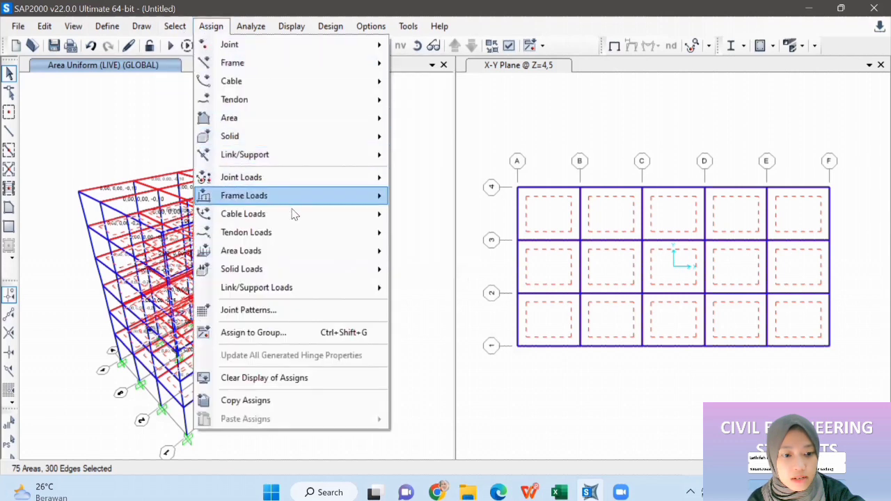
mouse_move(334, 251)
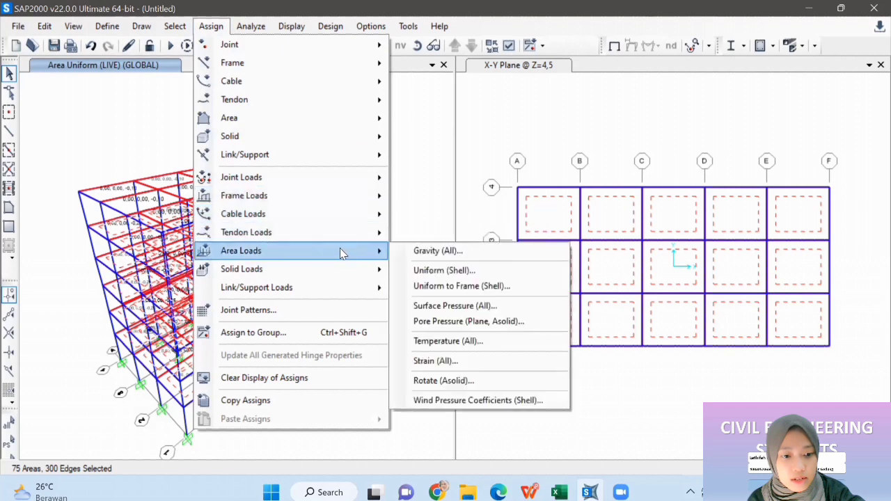
left_click(409, 270)
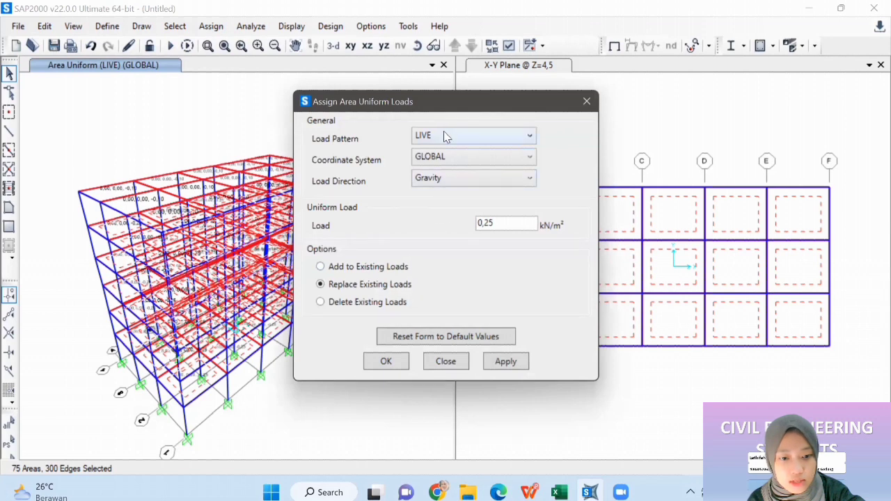
left_click(524, 218)
key("BackSpace")
key("BackSpace")
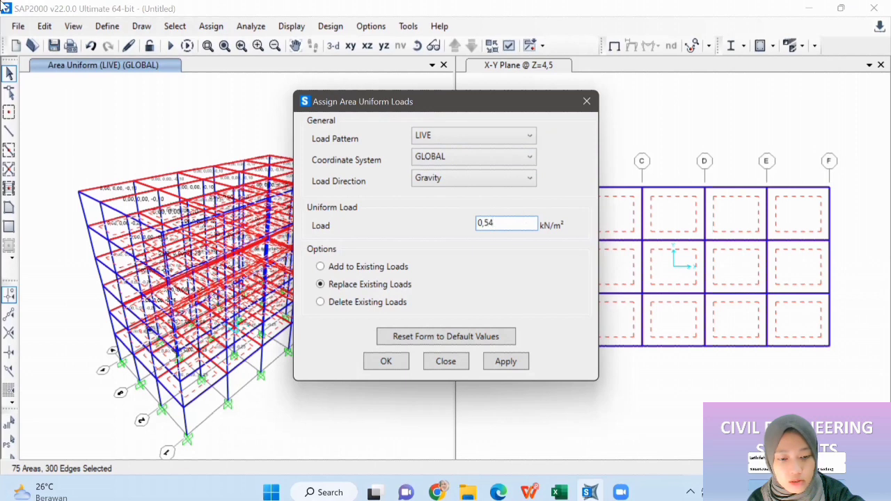
left_click(438, 144)
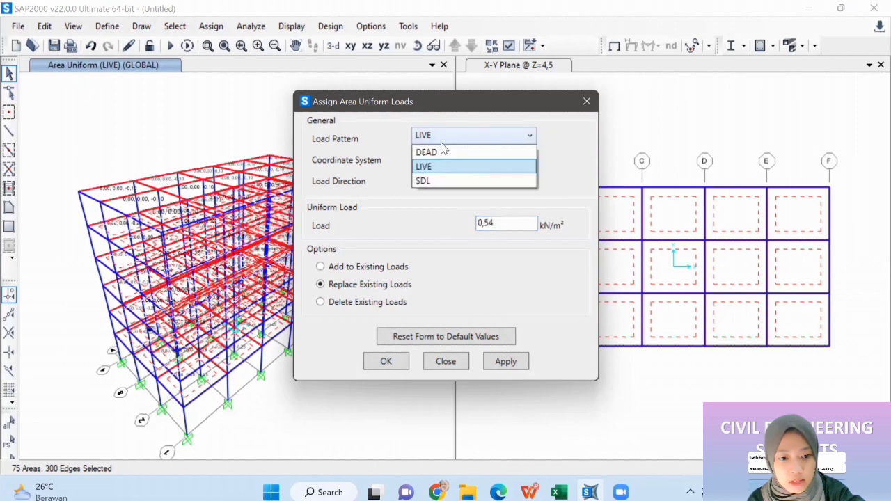
left_click(441, 179)
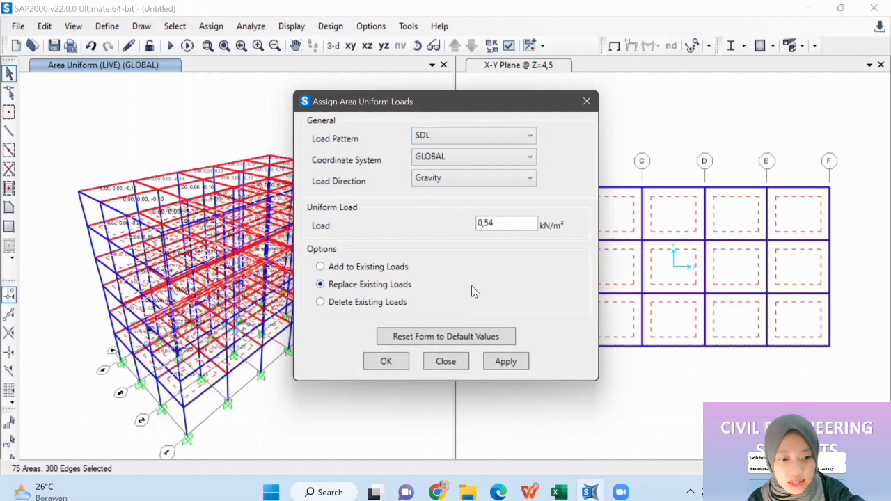
left_click(505, 364)
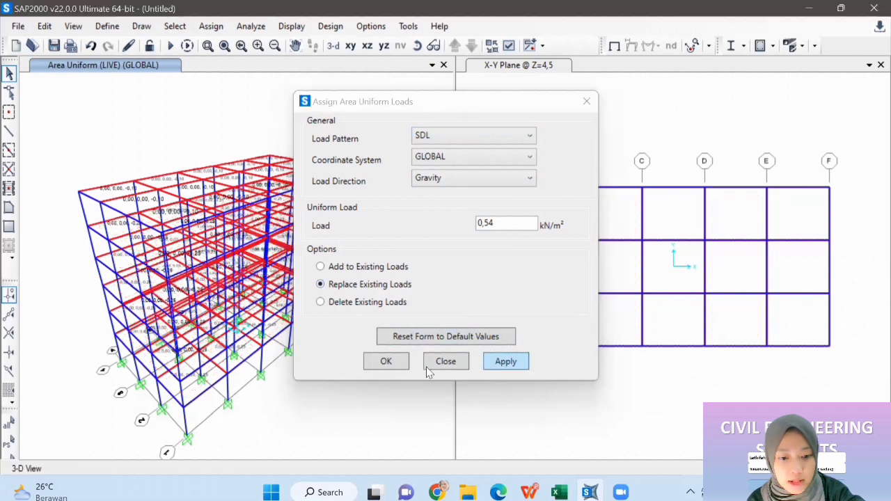
left_click(385, 361)
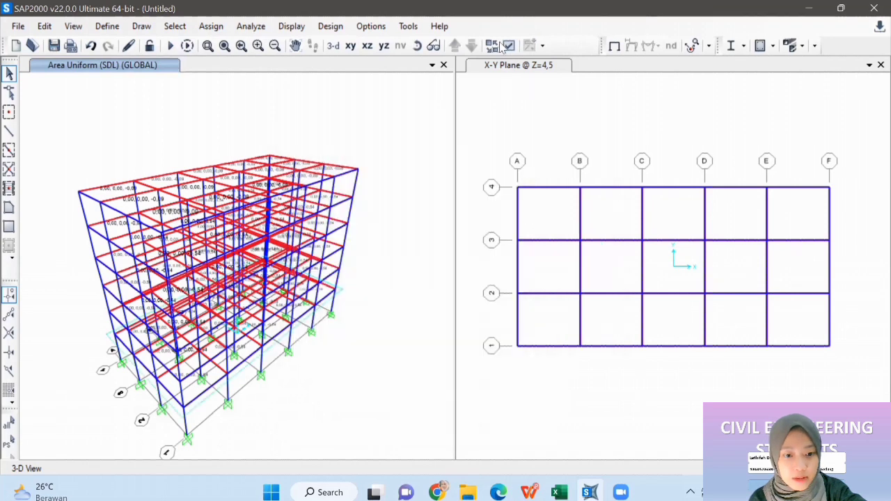
left_click(617, 48)
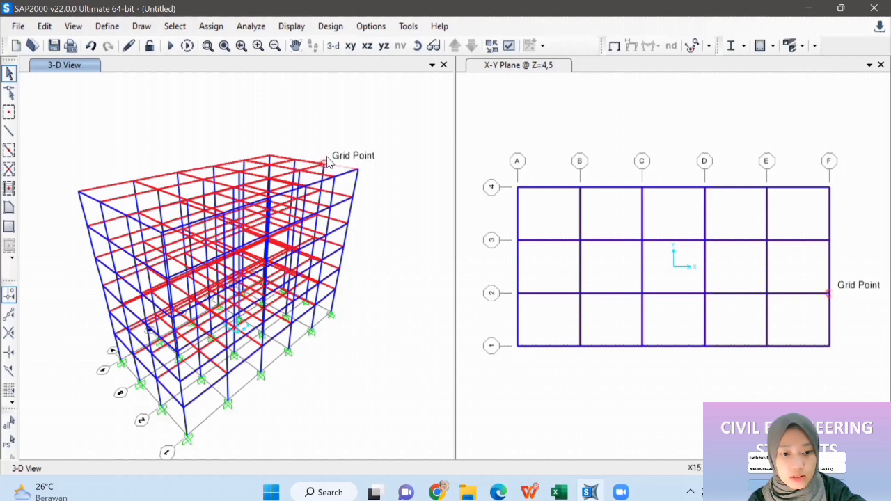
- Select all the perimeter beams of the roof level at Z=23, leaving the slab areas and interior beams unselected
left_click(348, 169)
left_click_drag(507, 155, 863, 199)
left_click_drag(501, 150, 529, 375)
left_click_drag(874, 148, 820, 360)
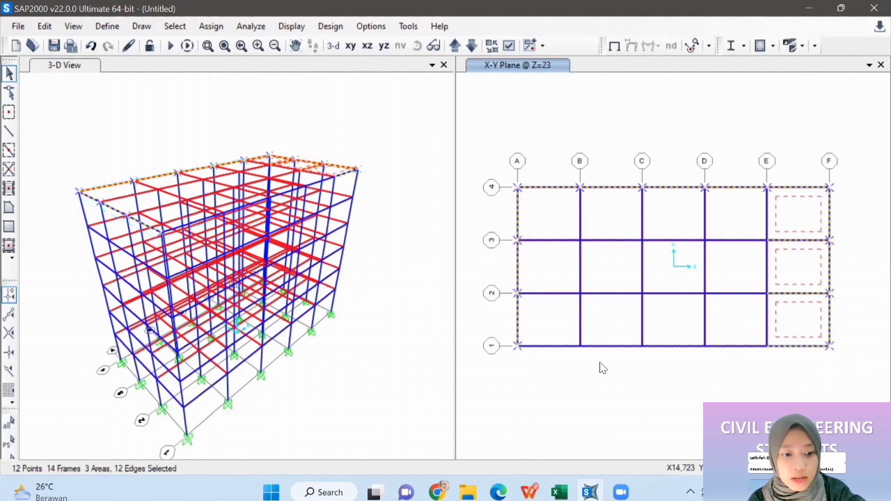
left_click(798, 240)
left_click(790, 301)
left_click(790, 299)
left_click(787, 306)
left_click_drag(503, 337, 839, 355)
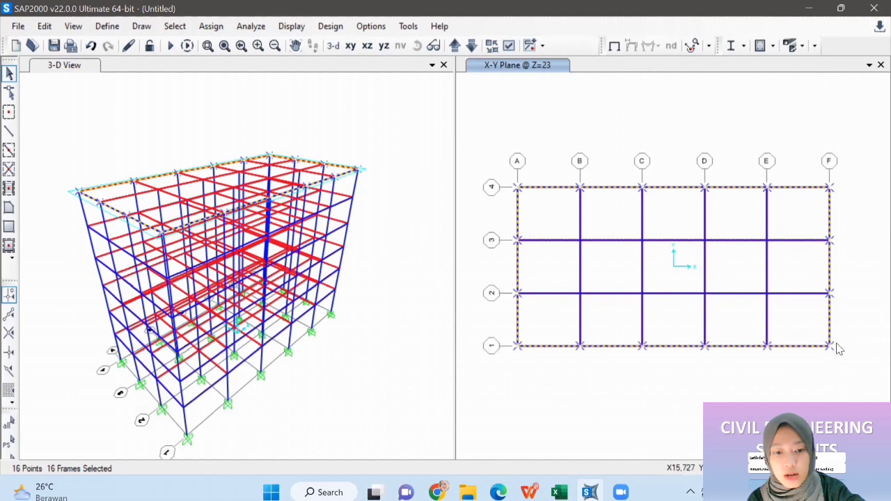
- Assign a uniform distributed load of 14,8 kN/m in the Gravity direction to the selected roof perimeter beams under the SDL pattern
left_click(210, 25)
mouse_move(282, 66)
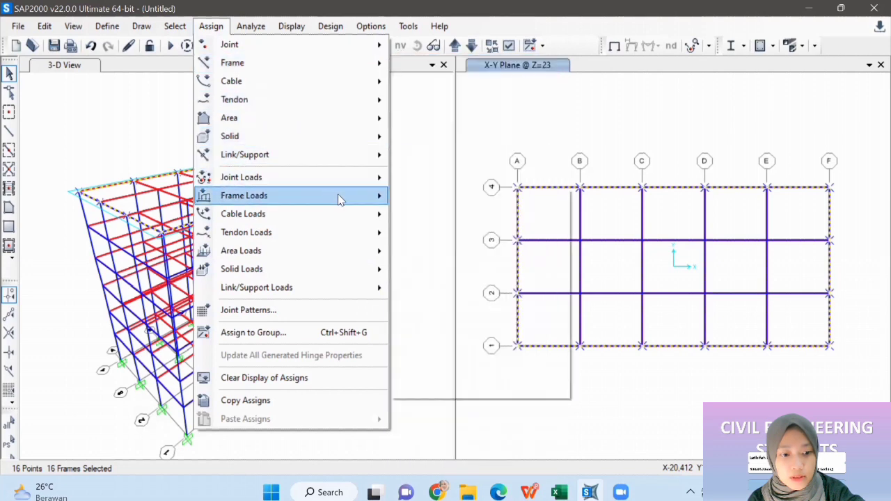
mouse_move(338, 197)
left_click(440, 238)
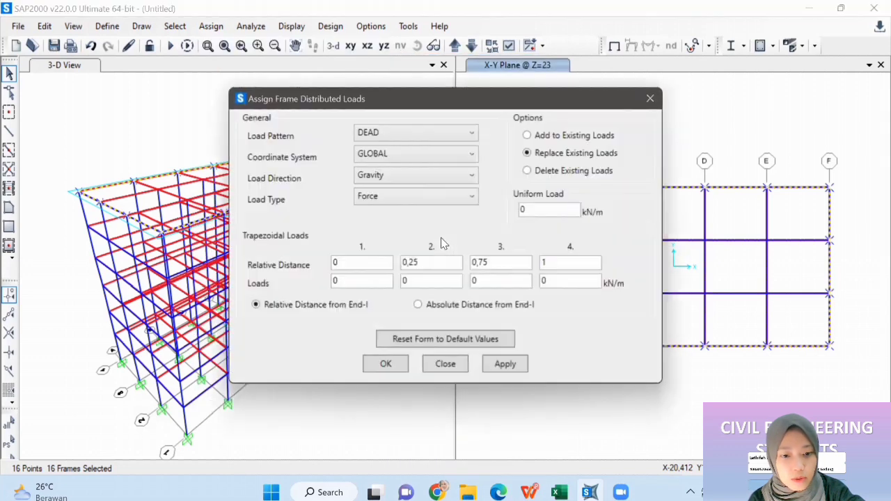
left_click(417, 136)
left_click(404, 175)
left_click(558, 207)
type("14,8")
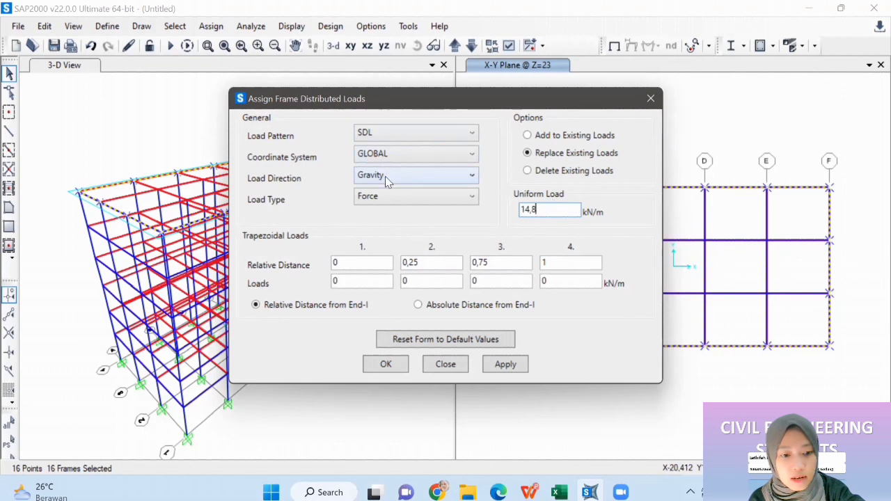
left_click(505, 364)
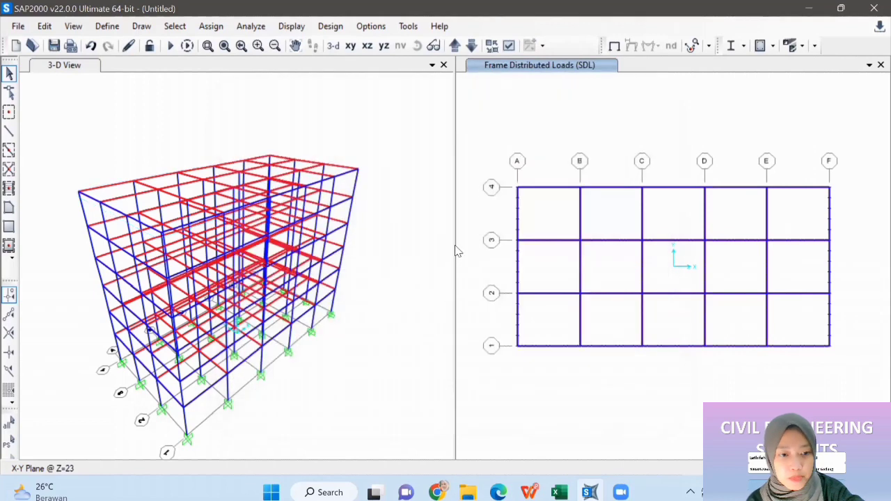
- Select all the perimeter beams of the floor directly below the roof, without its slab areas
left_click_drag(502, 153, 838, 202)
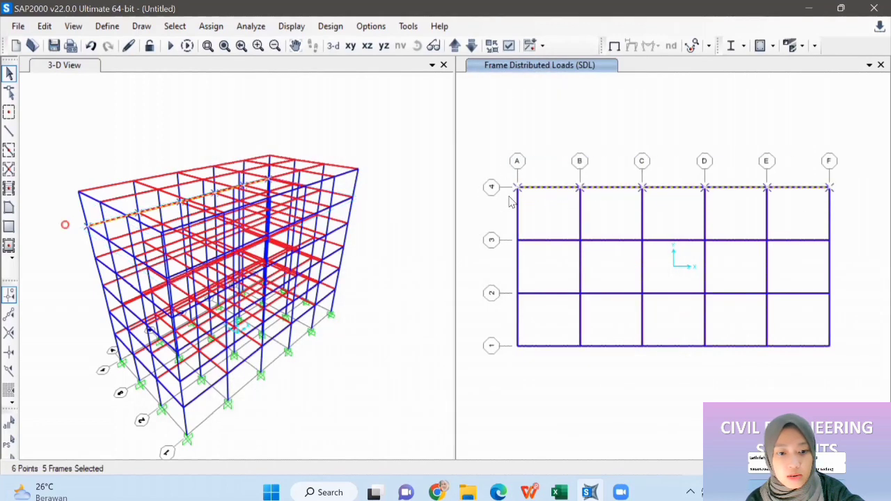
left_click_drag(875, 151, 826, 384)
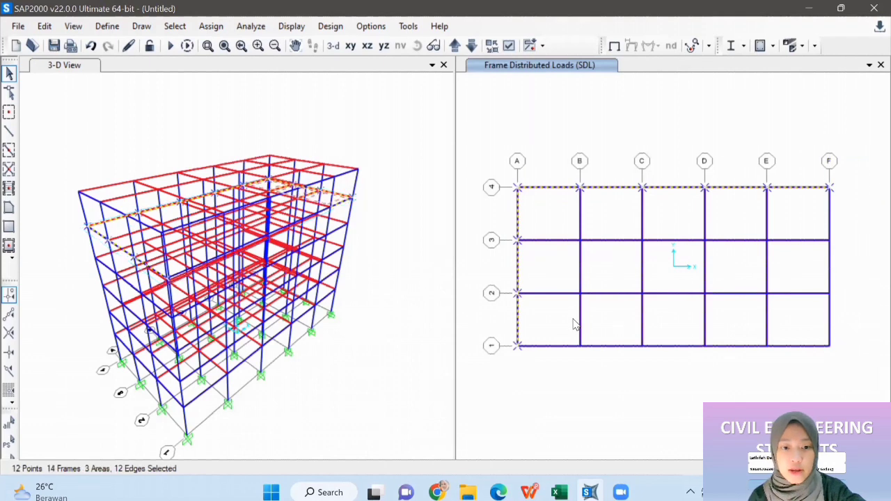
left_click(789, 241)
left_click(792, 293)
left_click_drag(501, 351, 853, 342)
- Add the perimeter beams of the second floor level below the roof to the selection, without its slabs
left_click(470, 47)
left_click_drag(497, 137, 842, 199)
left_click_drag(498, 157, 531, 365)
left_click_drag(854, 157, 823, 376)
left_click(806, 294)
left_click(807, 240)
left_click_drag(500, 342, 843, 369)
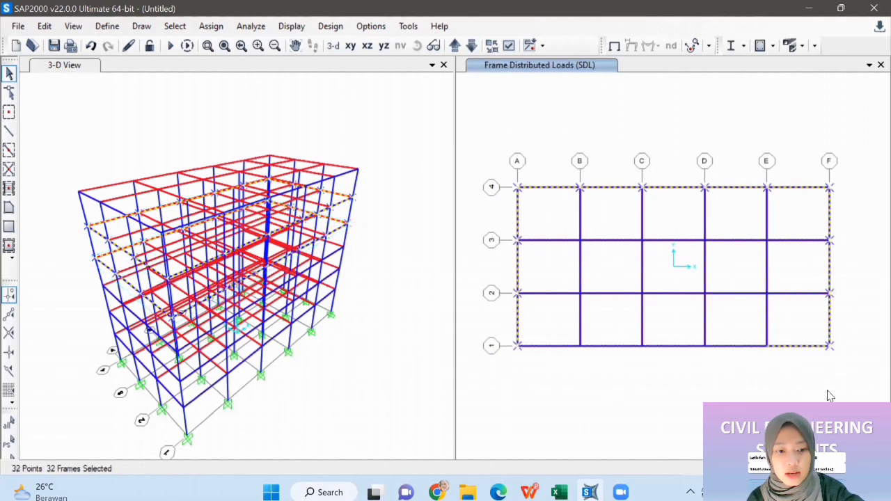
- Add the perimeter beams of the third floor level below the roof to the selection, without its slabs
left_click(470, 46)
left_click_drag(490, 138, 844, 196)
left_click_drag(488, 157, 527, 373)
left_click_drag(869, 174, 824, 373)
left_click(807, 239)
left_click(807, 292)
left_click_drag(509, 341, 842, 355)
- Add the perimeter beams of the fourth floor level below the roof to the selection, without its slabs
left_click(471, 45)
left_click_drag(487, 151, 874, 201)
left_click_drag(498, 157, 526, 362)
left_click_drag(873, 185, 824, 376)
left_click(805, 243)
left_click(805, 294)
left_click_drag(505, 341, 842, 355)
- Add the perimeter beams of the lowest floor at Z=4,5 to the selection, without its slabs, and show the base plan
left_click(471, 45)
left_click_drag(487, 154, 841, 200)
left_click_drag(495, 155, 528, 374)
left_click_drag(873, 183, 828, 368)
left_click(806, 245)
left_click(805, 254)
left_click(801, 307)
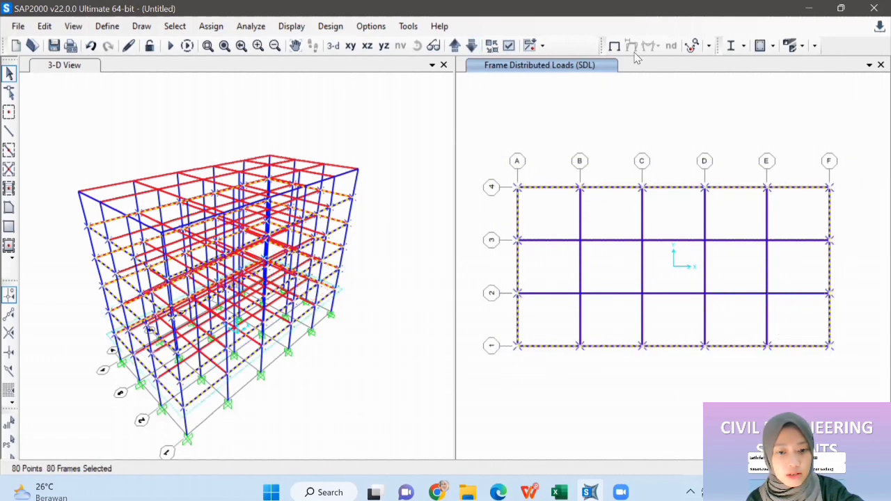
left_click(476, 45)
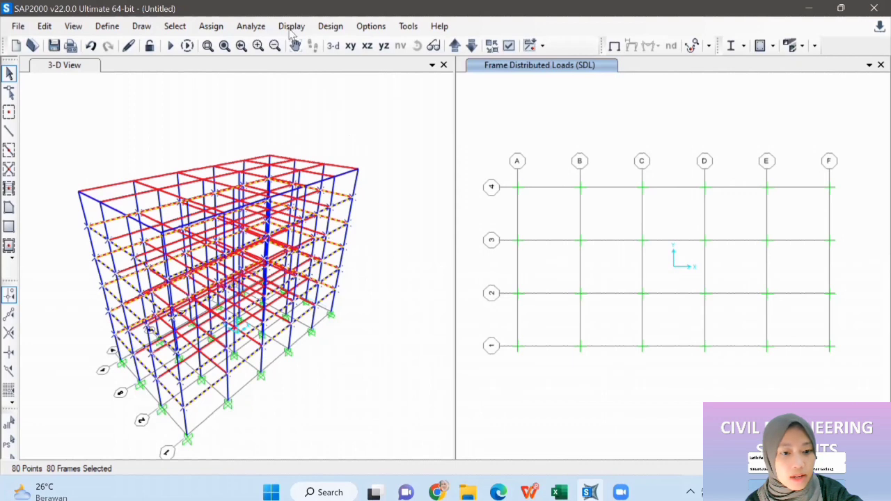
- Assign a uniform distributed Gravity load of 29,6 kN/m to the selected floor perimeter beams under the SDL pattern
left_click(210, 26)
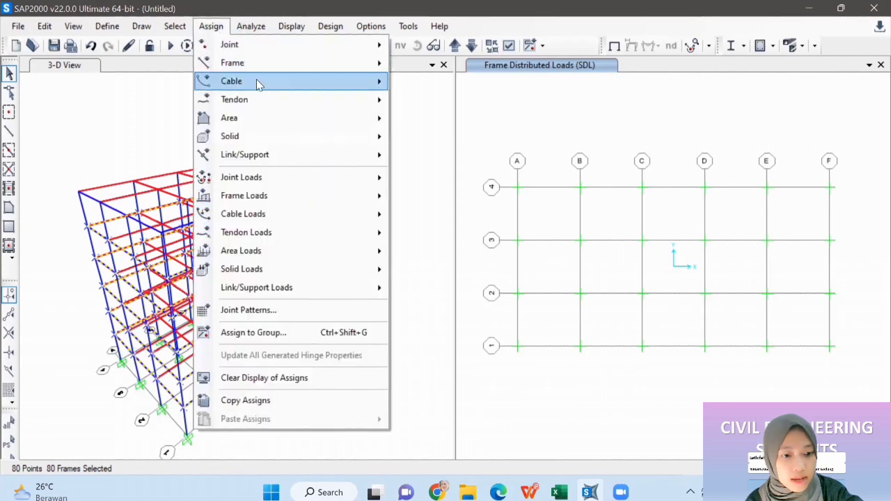
mouse_move(279, 197)
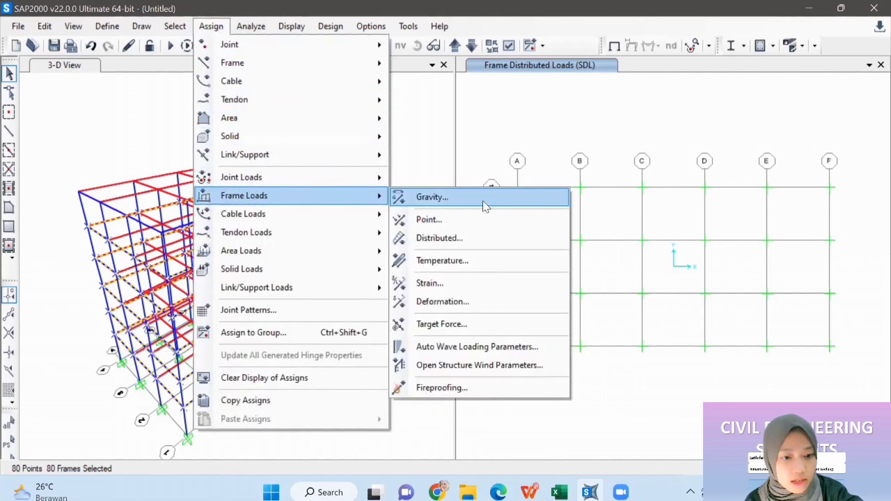
left_click(480, 240)
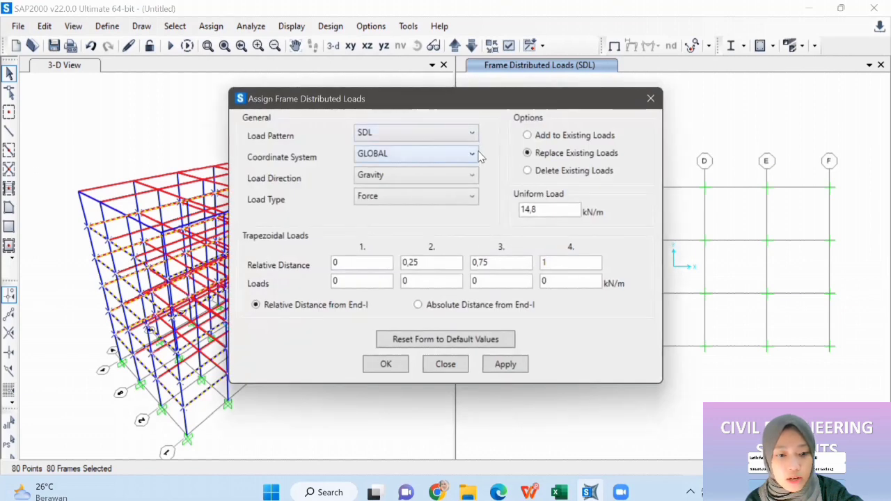
left_click_drag(531, 209, 489, 210)
key("BackSpace")
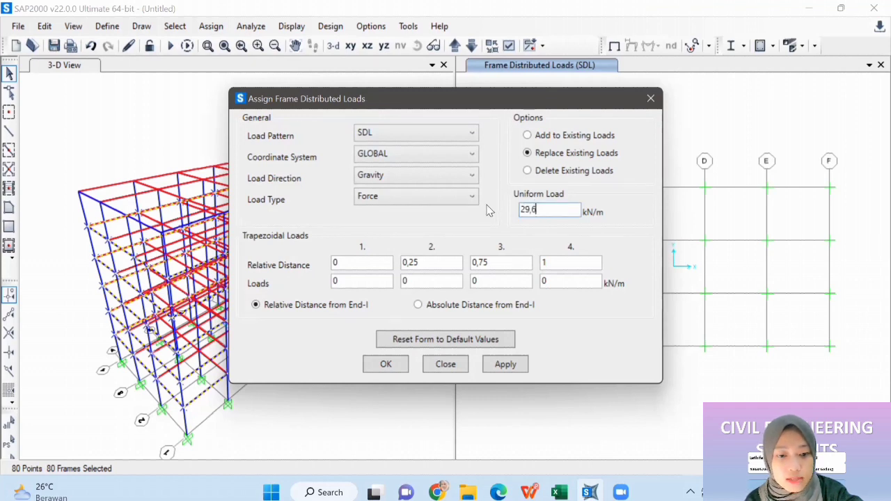
left_click(502, 365)
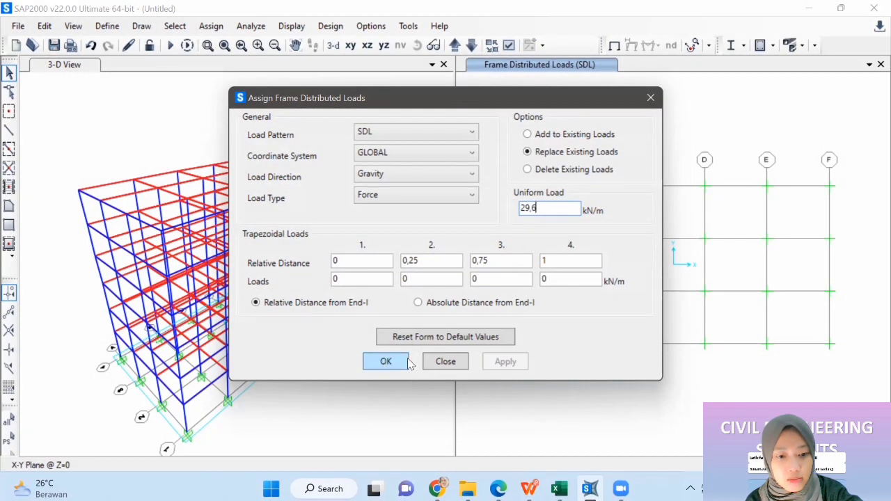
left_click(387, 361)
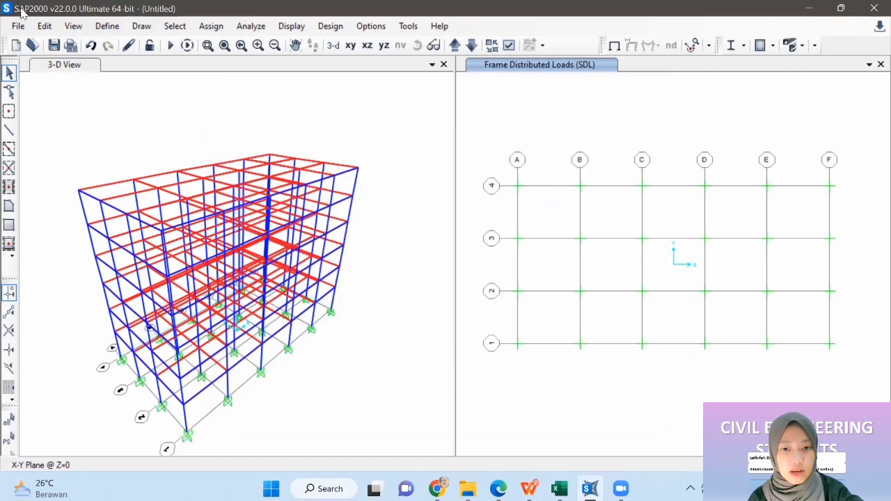
- Add a Quake load pattern named EQSX with ASCE 7-16 as its auto lateral load, and open its lateral load settings
left_click(101, 29)
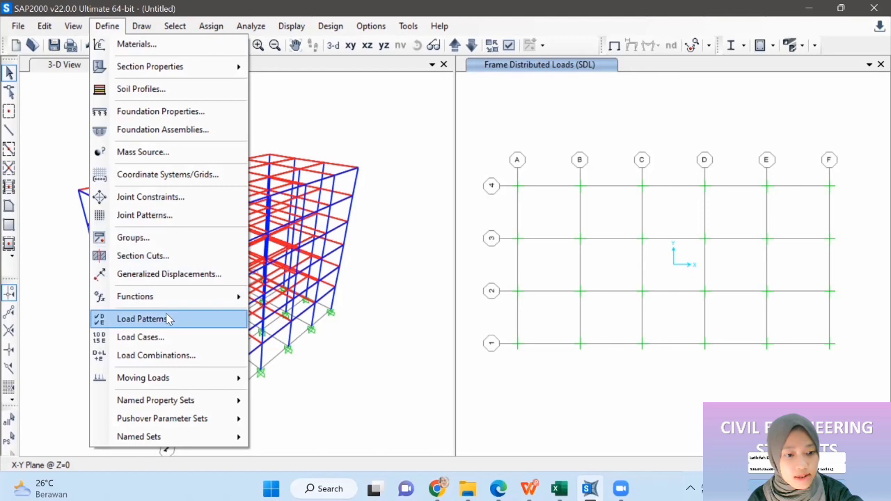
left_click(142, 318)
key("BackSpace")
type("EQSX")
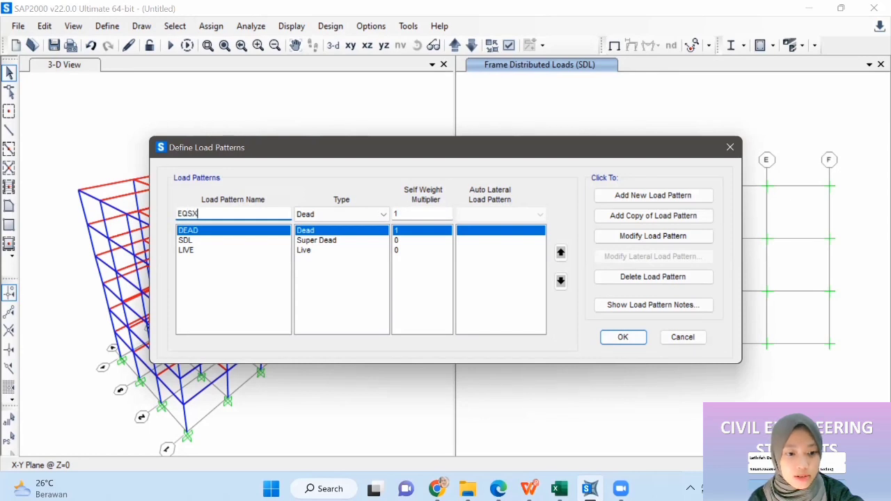
left_click(319, 215)
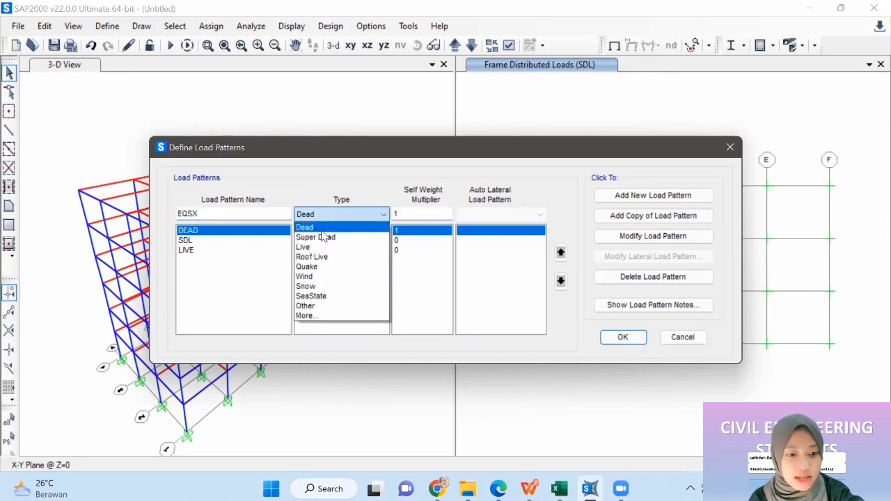
left_click(321, 267)
left_click(479, 216)
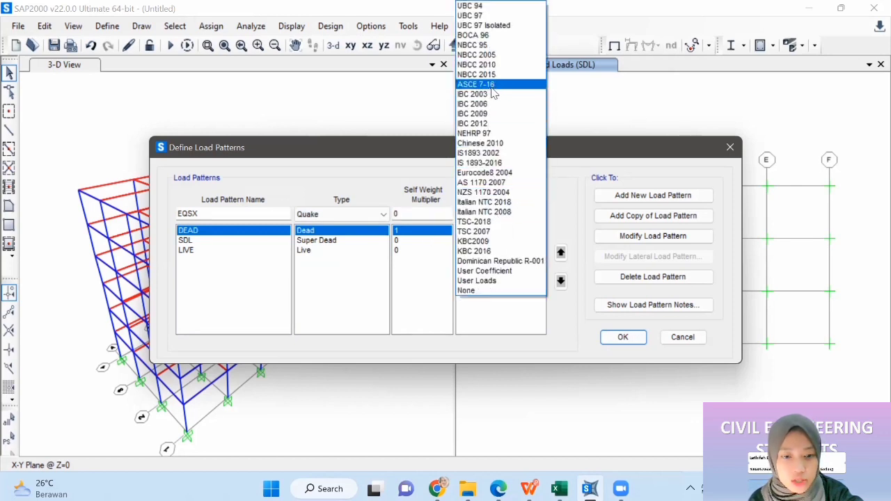
left_click(495, 85)
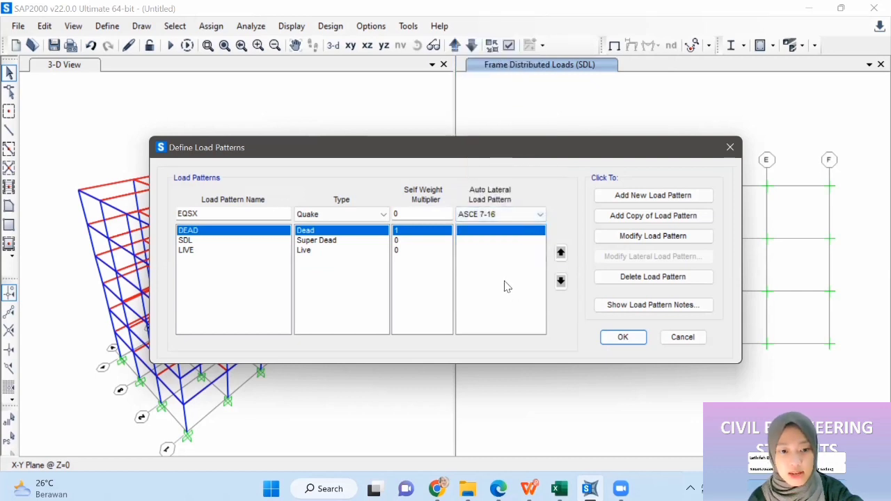
left_click(636, 196)
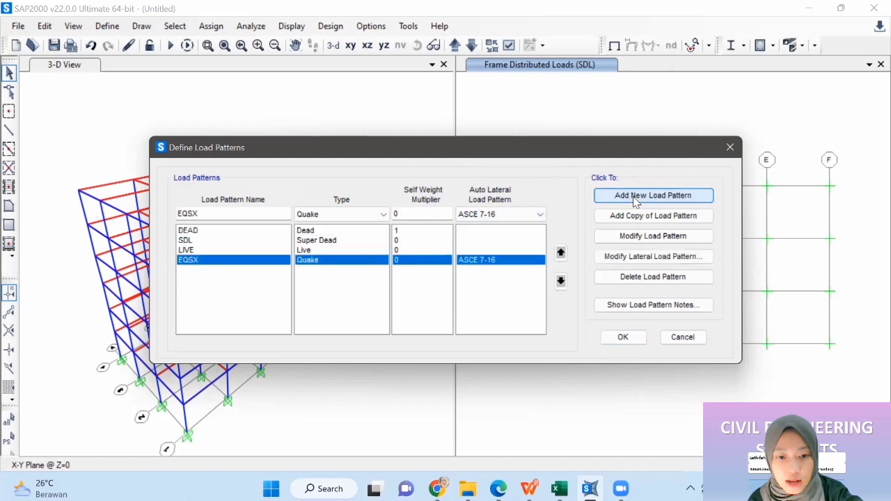
left_click(653, 236)
left_click(236, 211)
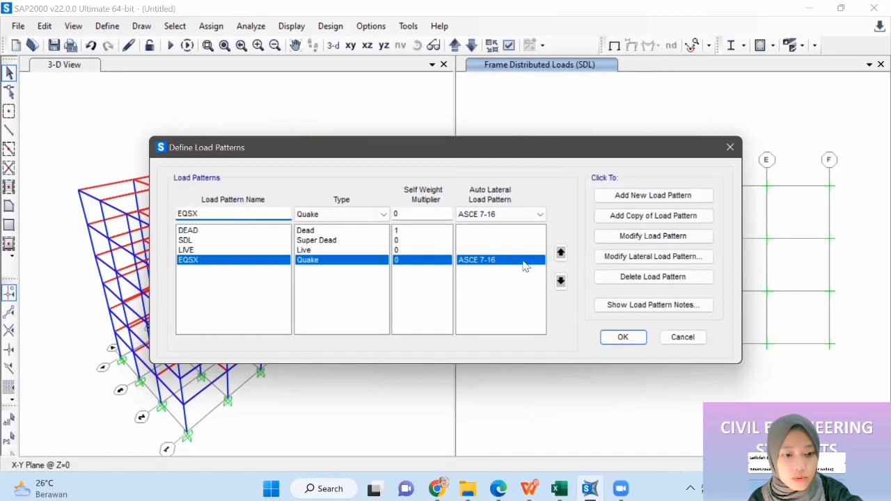
left_click(667, 237)
left_click(657, 257)
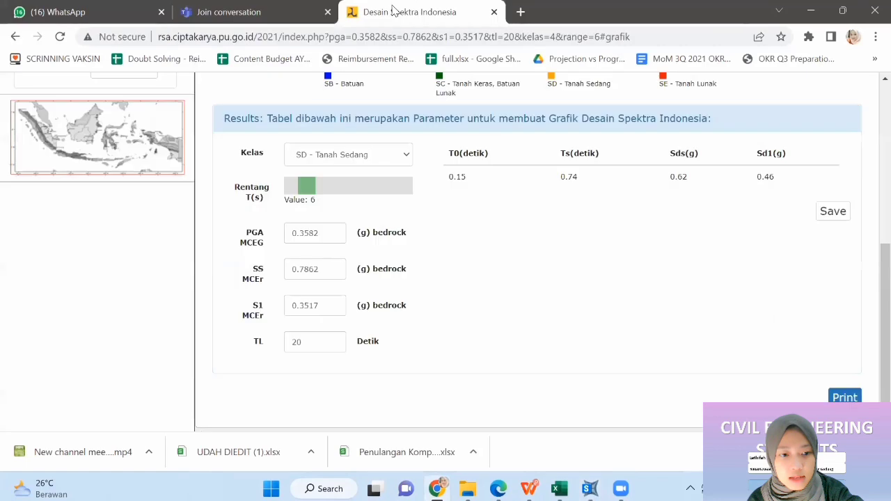
- Examine the seismic parameters on the Desain Spektra Indonesia page and the technical data in the Excel workbook, and return to SAP2000
scroll(517, 274, "up", 3)
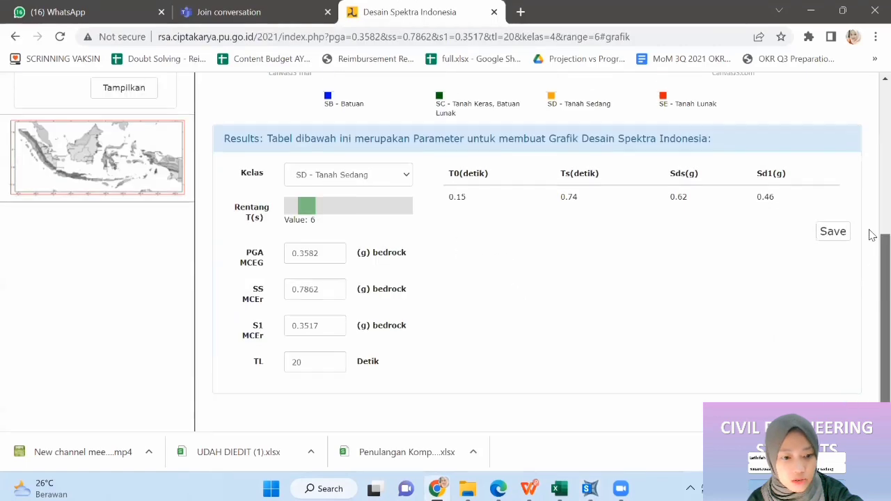
scroll(521, 348, "down", 3)
scroll(694, 310, "up", 5)
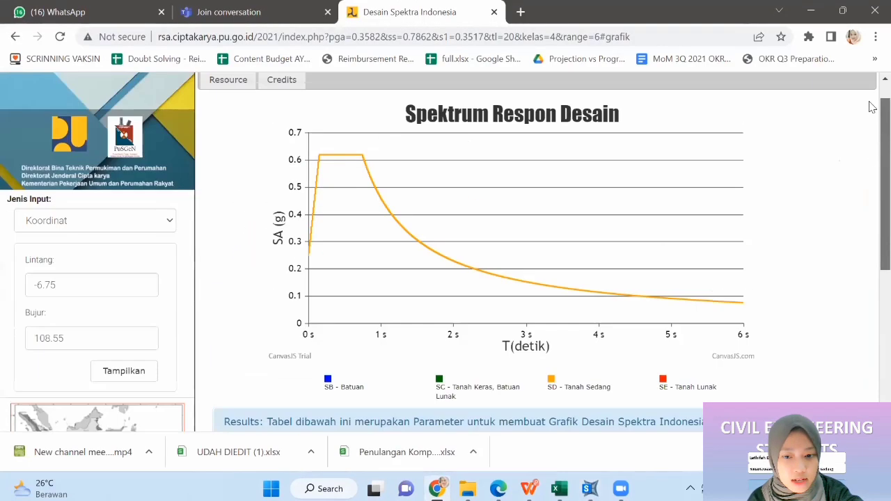
scroll(870, 243, "down", 5)
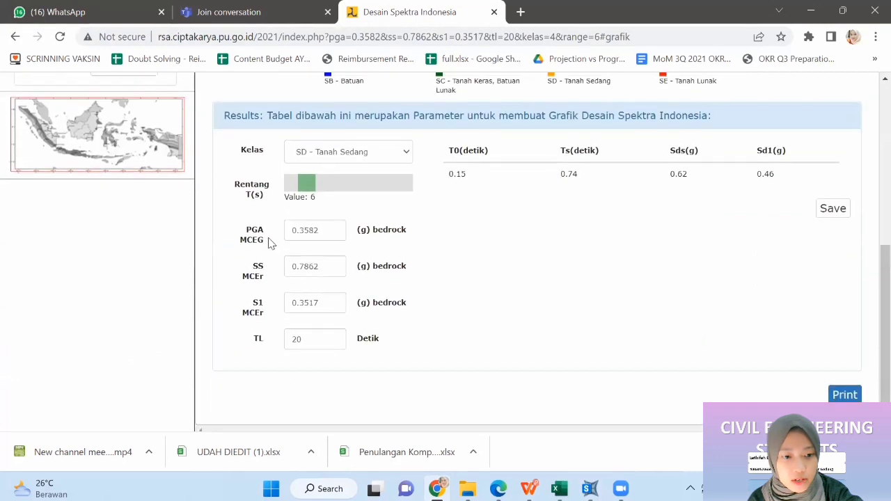
mouse_move(556, 487)
left_click(493, 424)
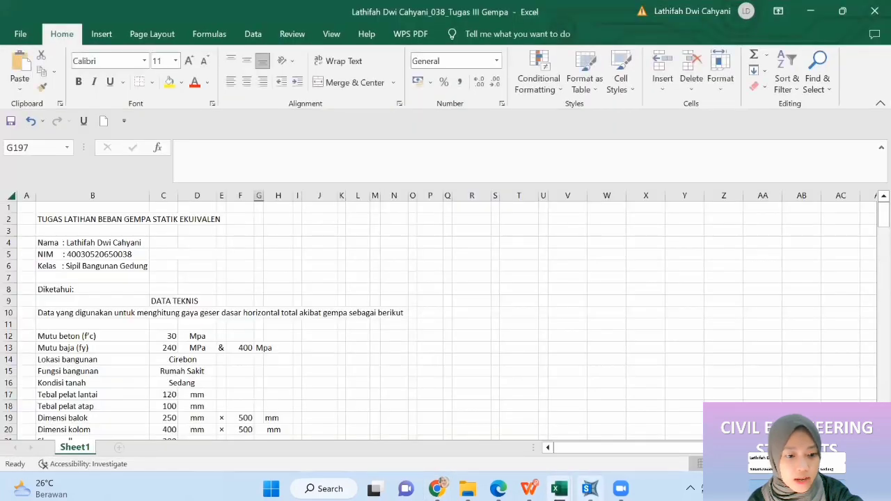
left_click(590, 488)
- Set the 0.2 sec spectral acceleration Ss to 0,7862, using the value on the Desain Spektra Indonesia page
double_click(606, 116)
key("BackSpace")
type("0,7")
mouse_move(436, 488)
left_click(428, 423)
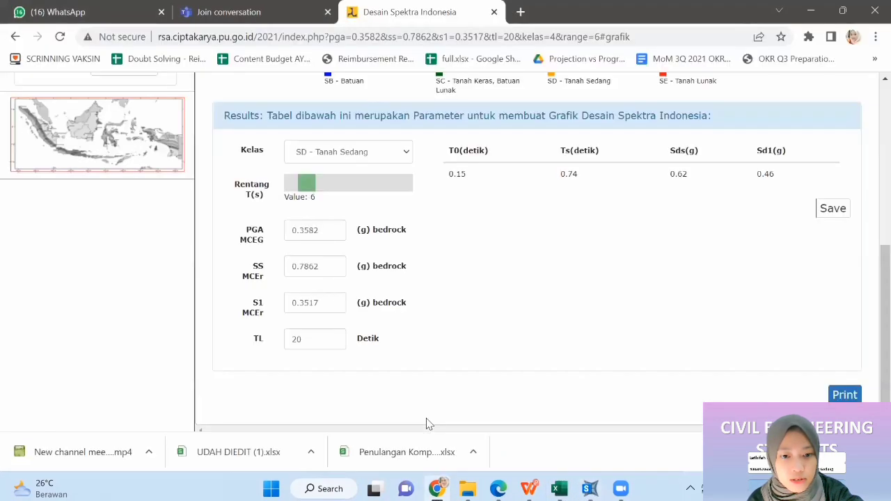
key("alt+Tab")
type("862")
- Set the 1 sec spectral acceleration S1 to 0,3517, using the value on the Desain Spektra Indonesia page
key("Tab")
type("0")
mouse_move(435, 489)
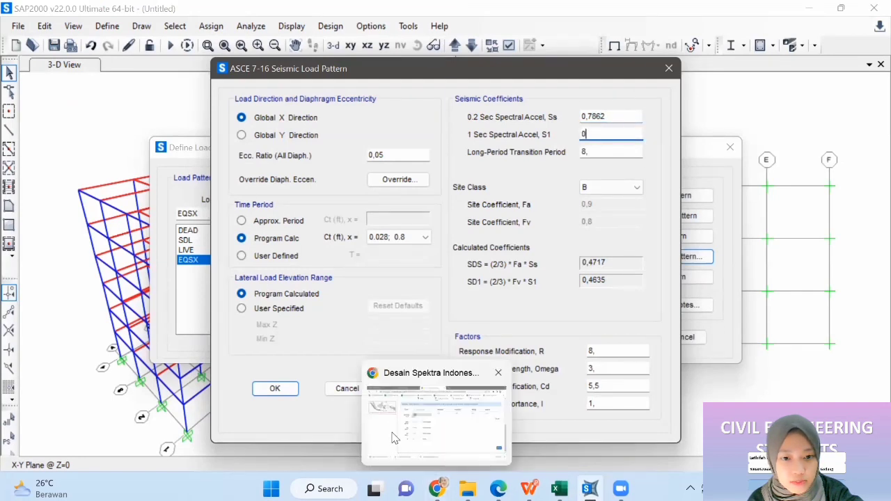
left_click(392, 437)
key("alt+Tab")
type(",35")
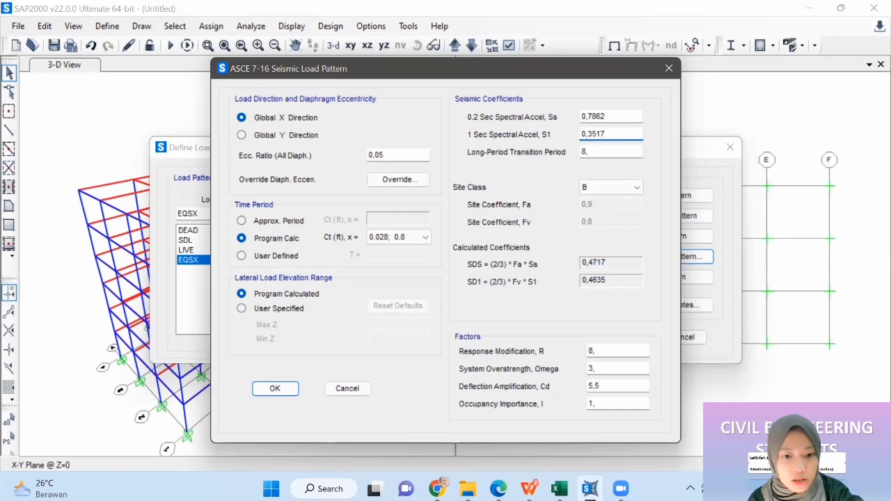
- Set the long-period transition period to 20, the site class to D and the occupancy importance factor to 1,5
left_click(613, 152)
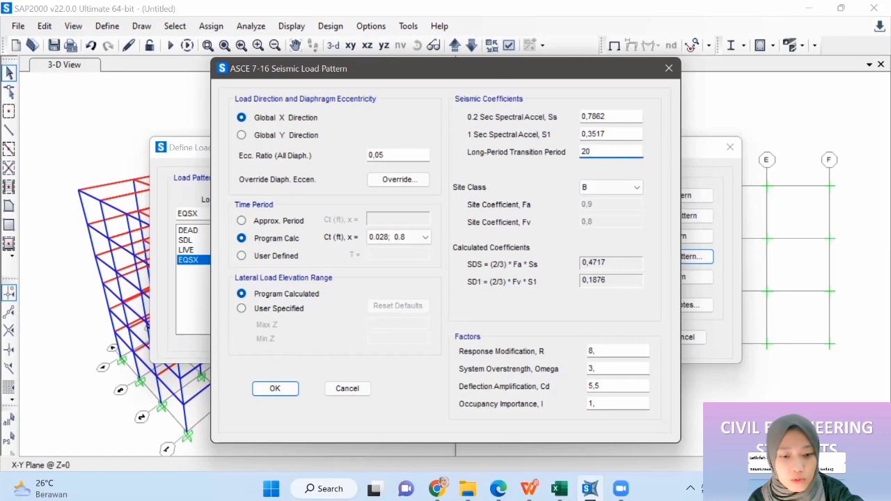
left_click(606, 188)
left_click(603, 232)
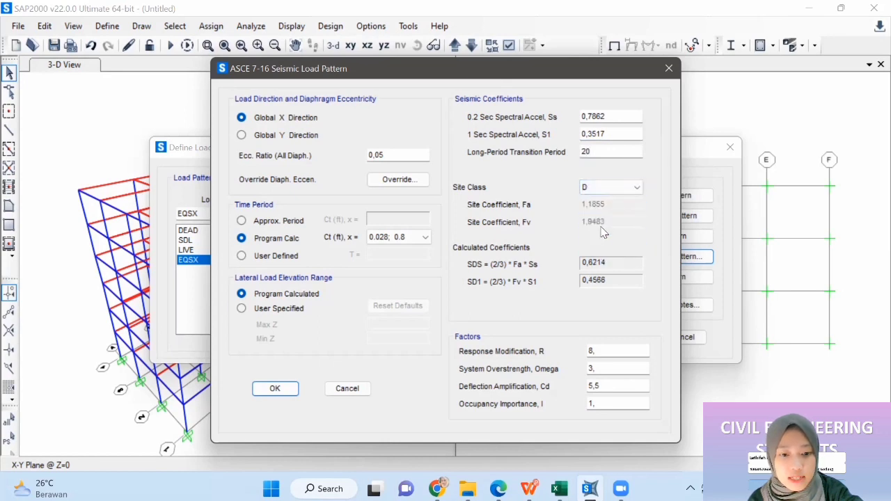
left_click(626, 404)
type("5")
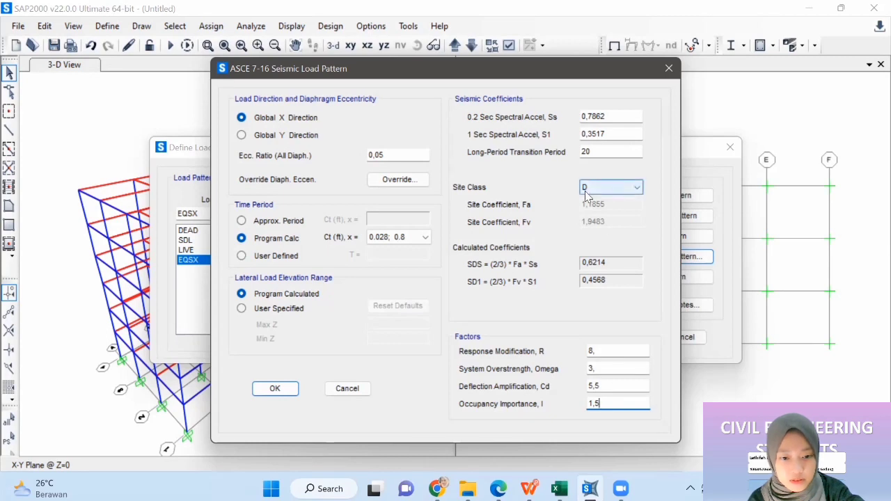
- Set the EQSX time period to user defined with T = 1,09665 and accept the seismic load settings
left_click(251, 255)
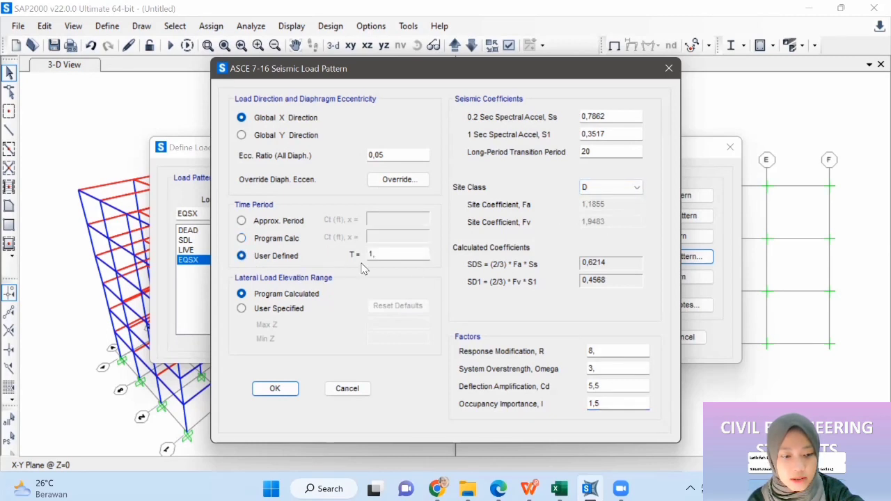
left_click(394, 255)
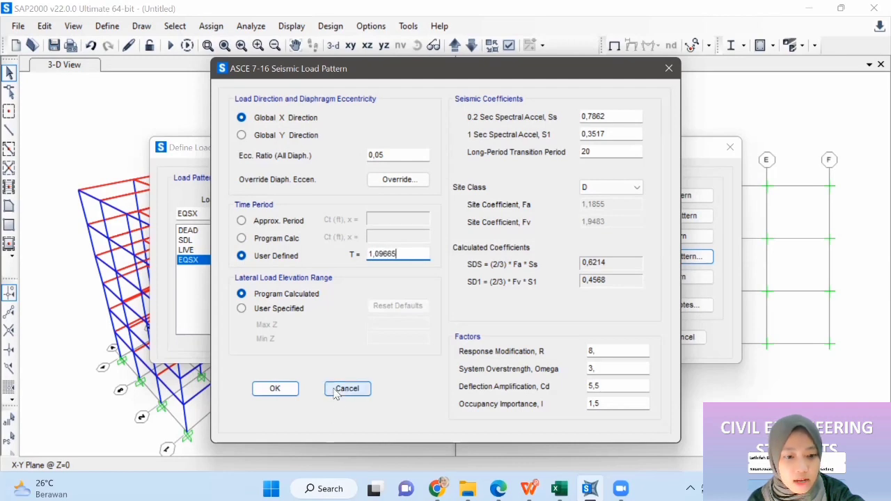
left_click(277, 388)
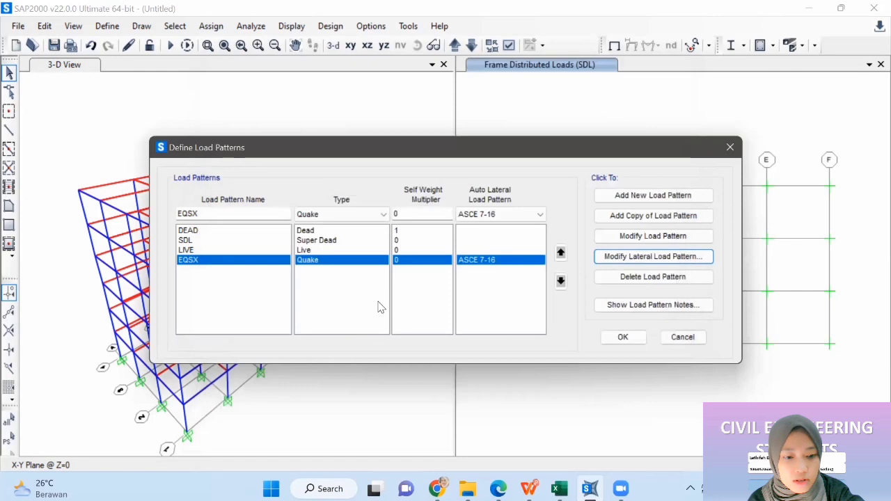
- Add a copy of the EQSX load pattern and rename it EQSY
left_click(652, 221)
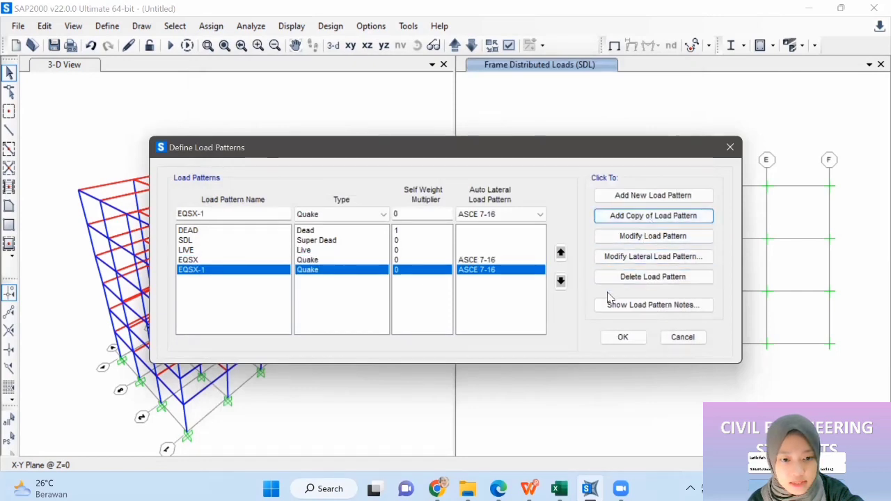
left_click(240, 216)
left_click(688, 240)
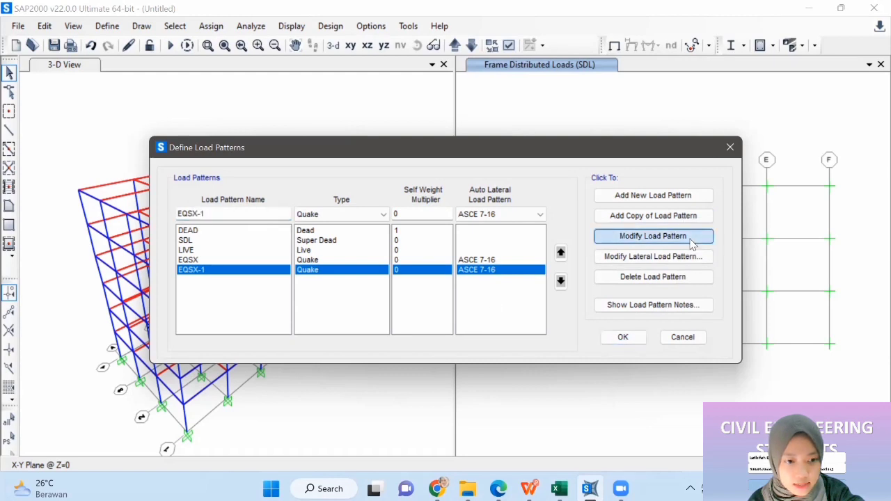
left_click(230, 219)
key("BackSpace")
key("BackSpace")
key("BackSpace")
type("Y")
left_click(652, 236)
- Set the EQSY seismic load direction to Global Y and accept the load pattern definitions
left_click(647, 256)
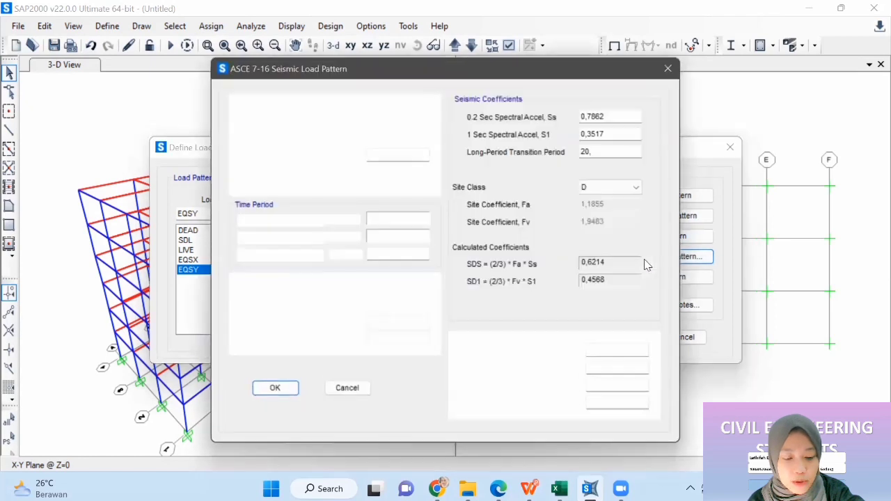
left_click(242, 135)
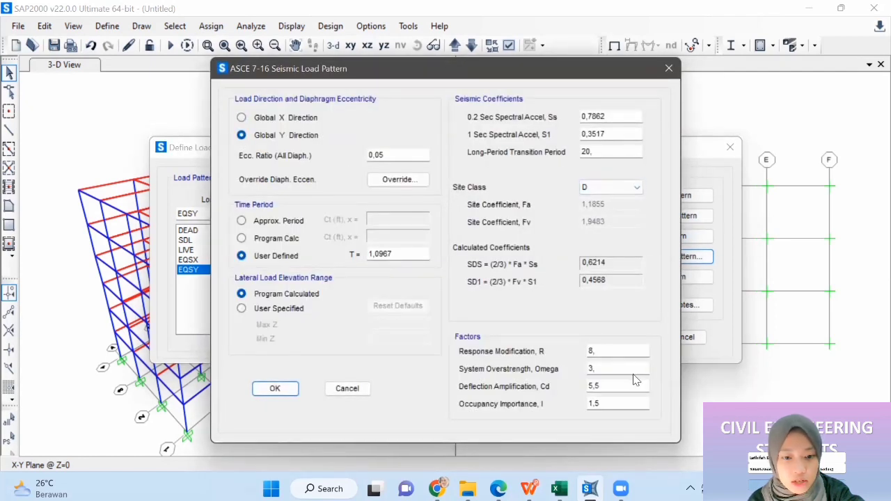
left_click(272, 388)
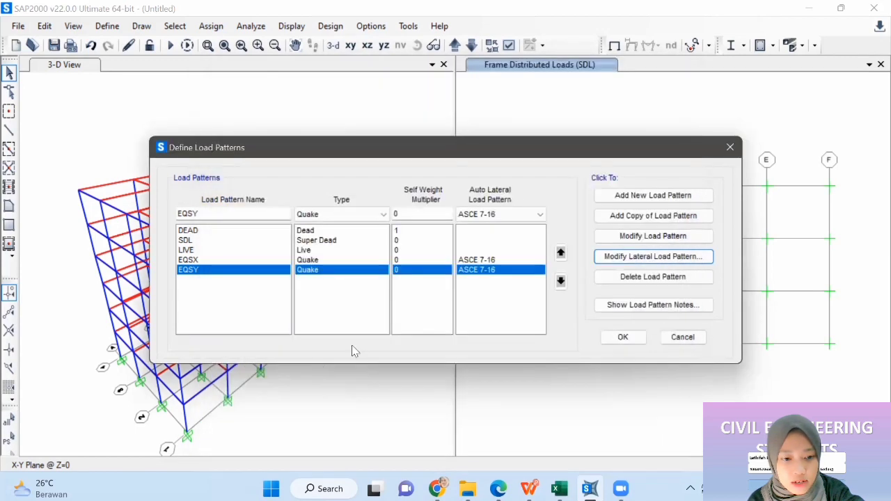
left_click(611, 340)
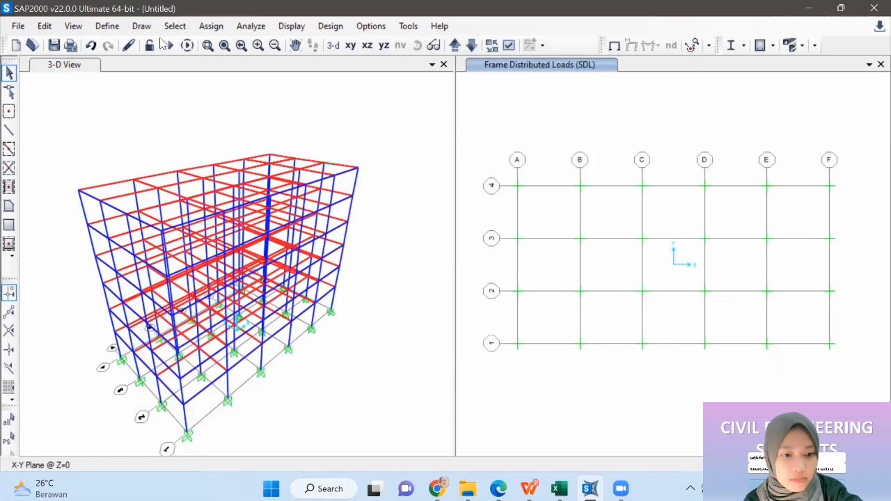
- Add a new ASCE 7-16 response spectrum function and name it RS CIREBON
left_click(116, 28)
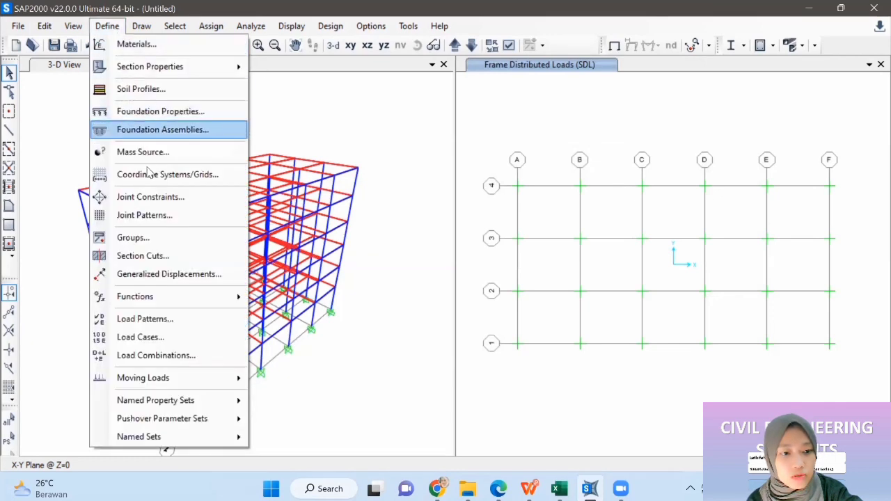
mouse_move(202, 298)
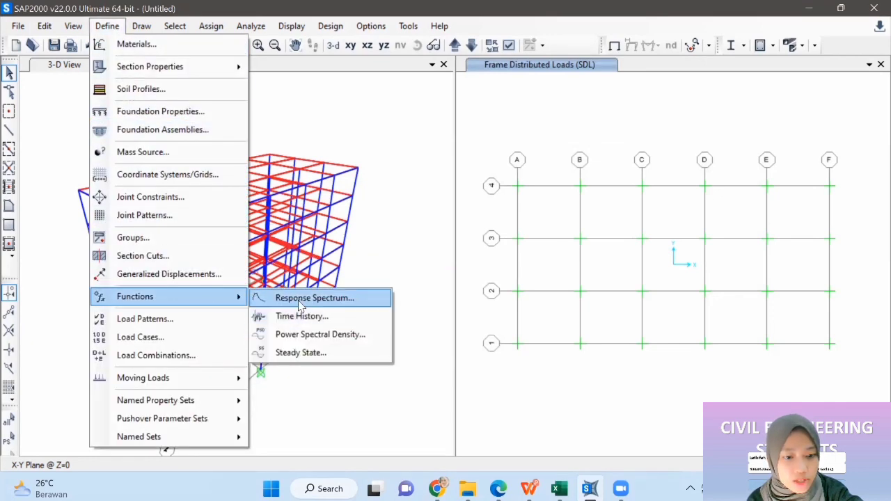
left_click(305, 297)
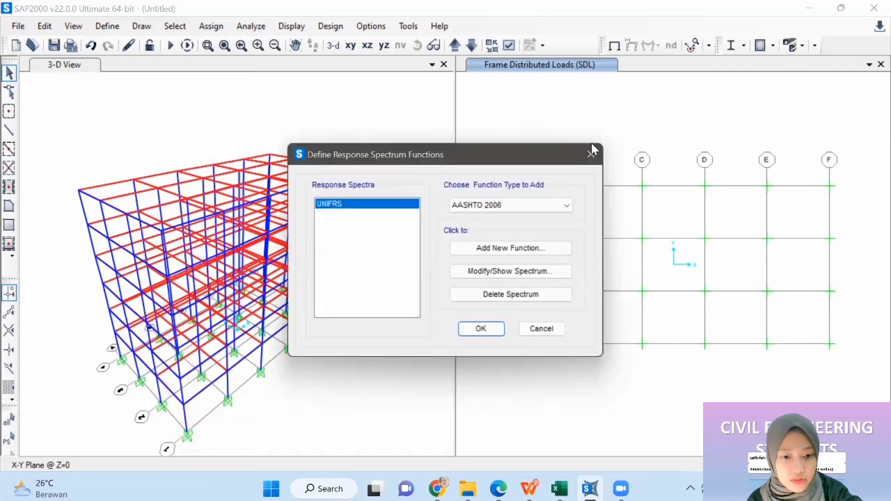
left_click(525, 206)
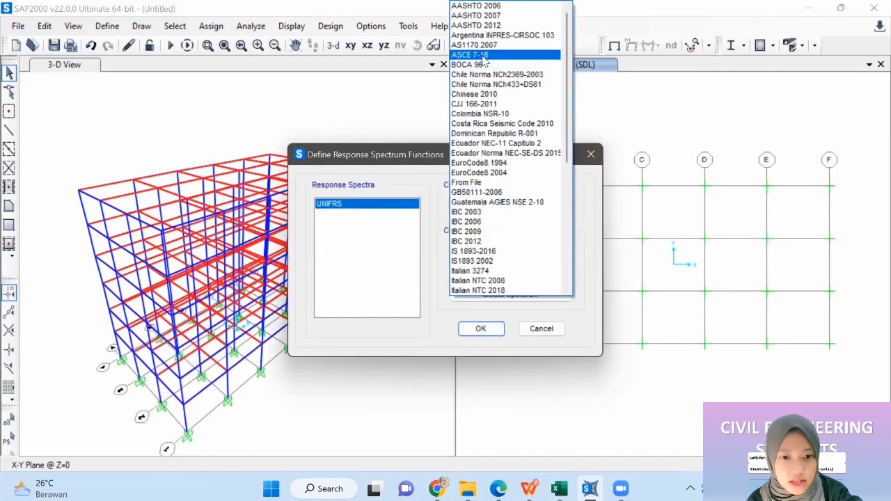
left_click(487, 55)
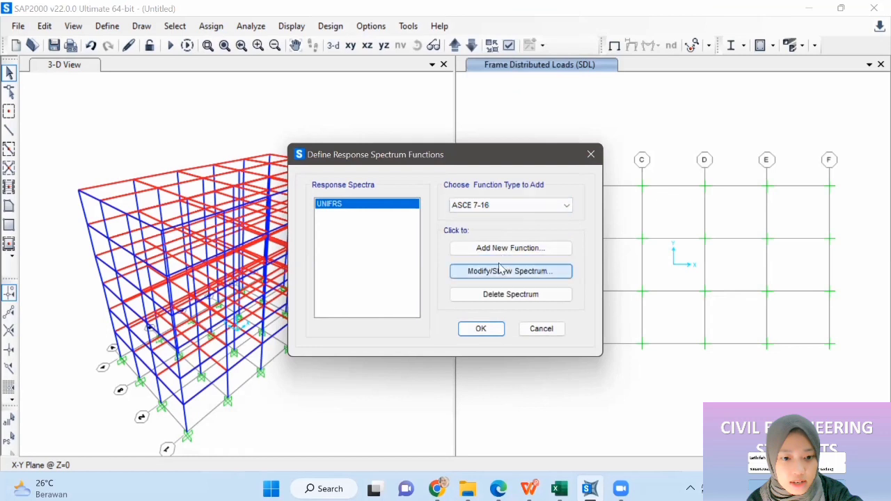
left_click(496, 250)
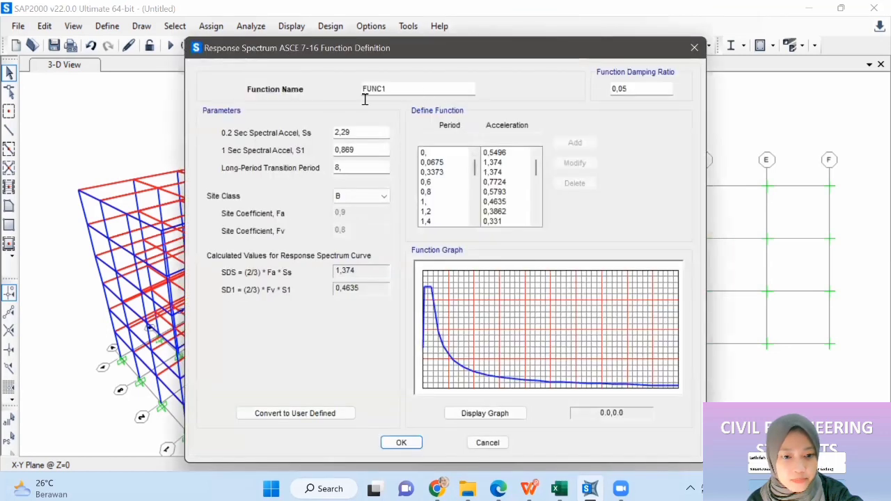
double_click(372, 89)
key("BackSpace")
type("RS CIREBON")
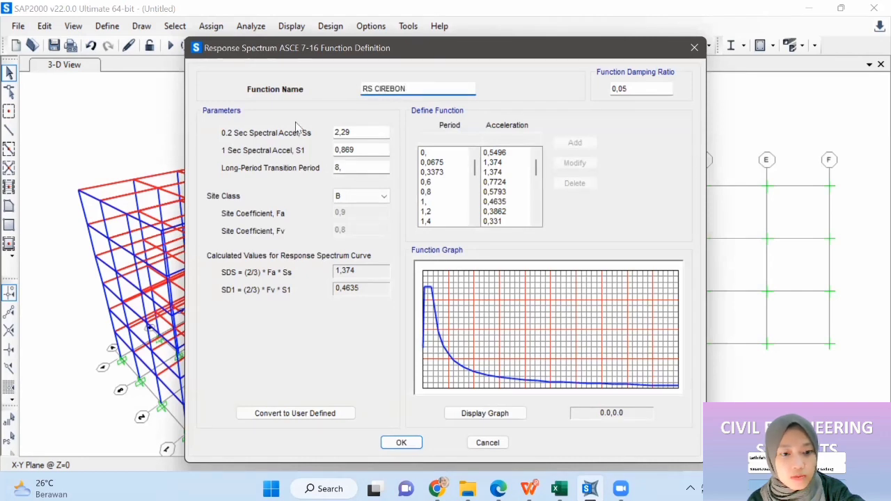
- Clear the function's 0.2 sec spectral acceleration Ss and switch to the Desain Spektra Indonesia page in Chrome to look up its value
left_click_drag(364, 132, 321, 137)
key("BackSpace")
mouse_move(436, 488)
left_click(450, 418)
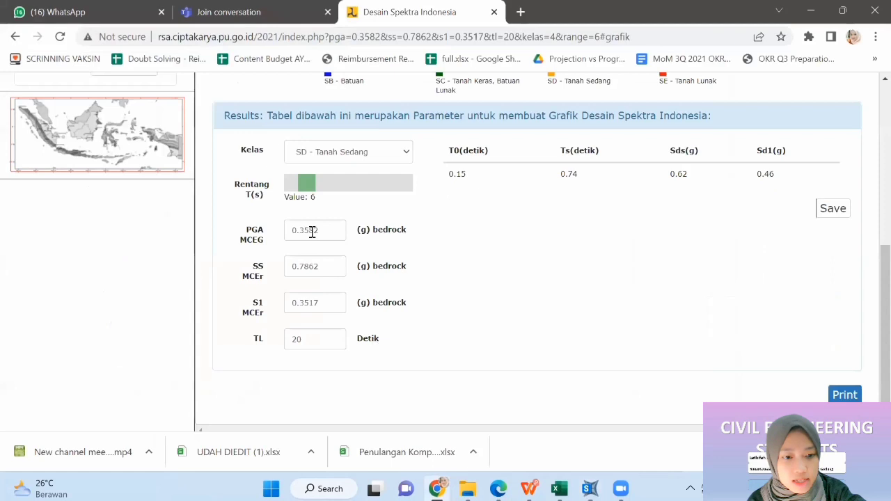
- Back in SAP2000, set the RS CIREBON function's Ss to 0,7862 and S1 to 0,3517, using the Desain Spektra page's values
left_click(810, 10)
type("0")
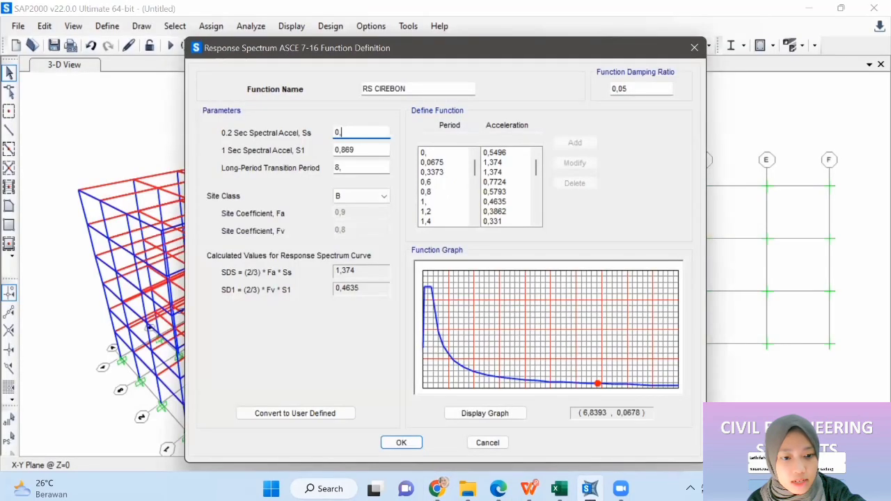
type(",7862")
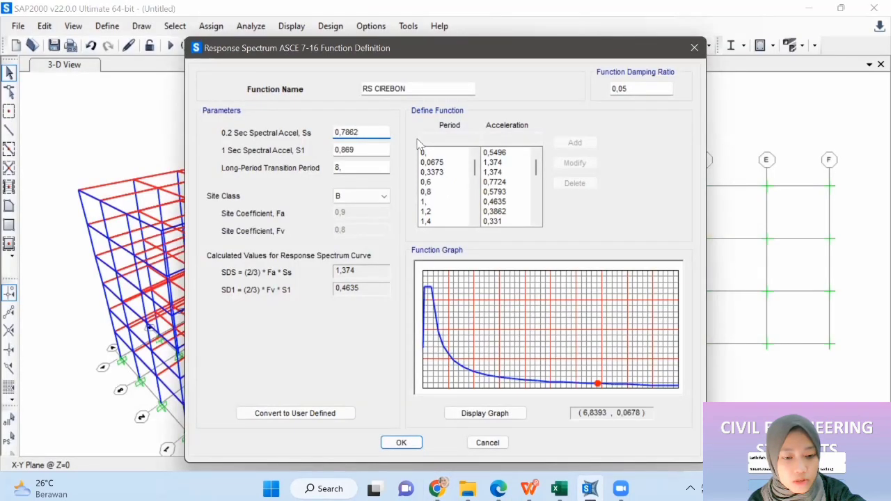
left_click_drag(355, 150, 341, 149)
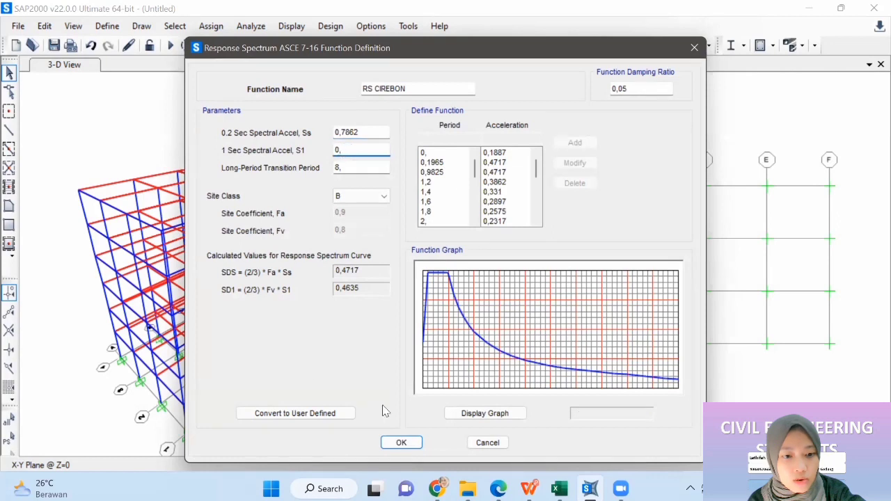
mouse_move(437, 488)
left_click(437, 397)
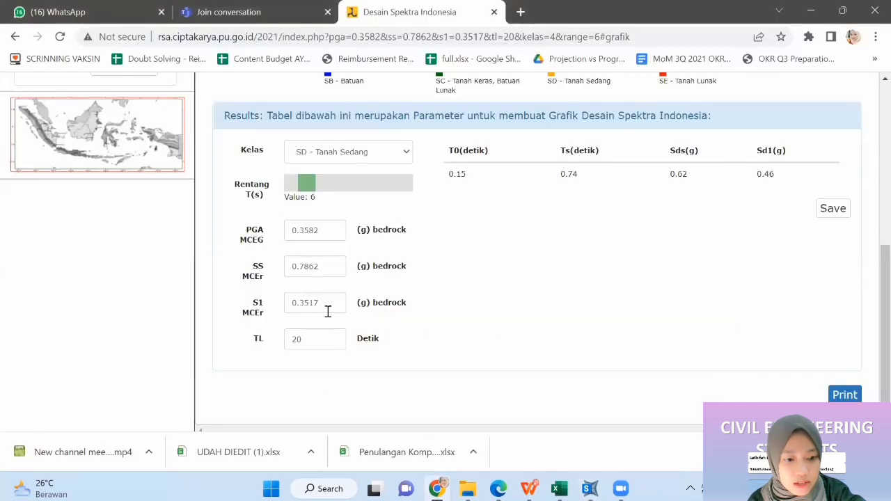
left_click(811, 12)
type("3517")
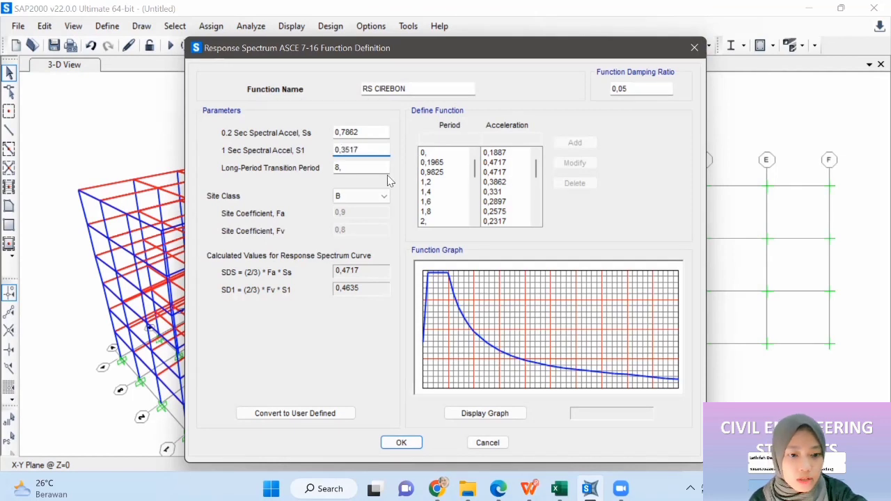
- Set the RS CIREBON long-period transition period to 20 and site class to D, and accept the response spectrum function
key("Tab")
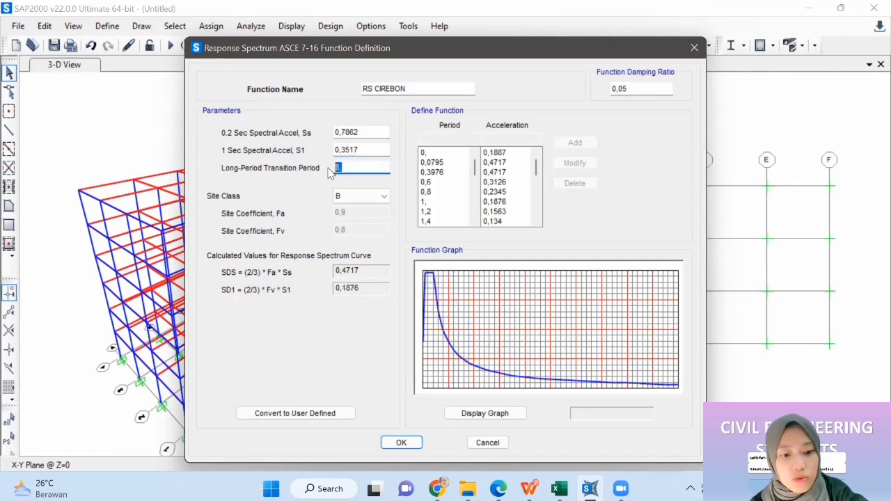
type("20")
left_click(362, 196)
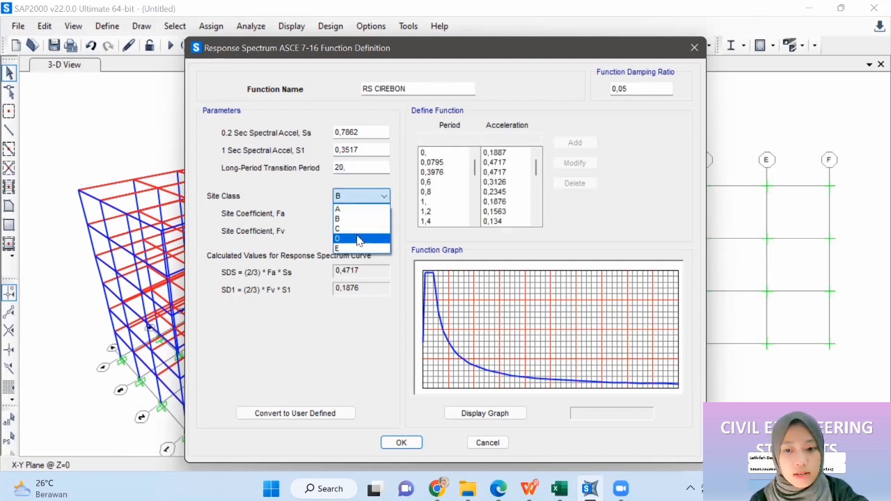
left_click(358, 239)
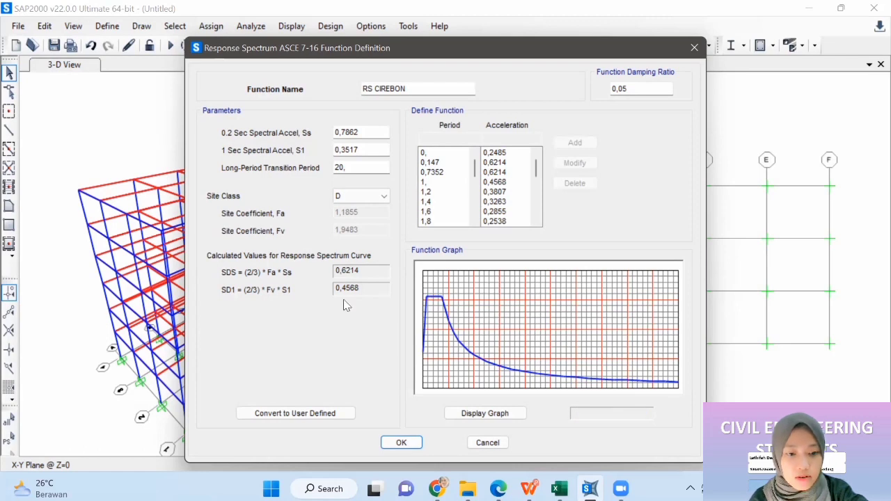
left_click(392, 444)
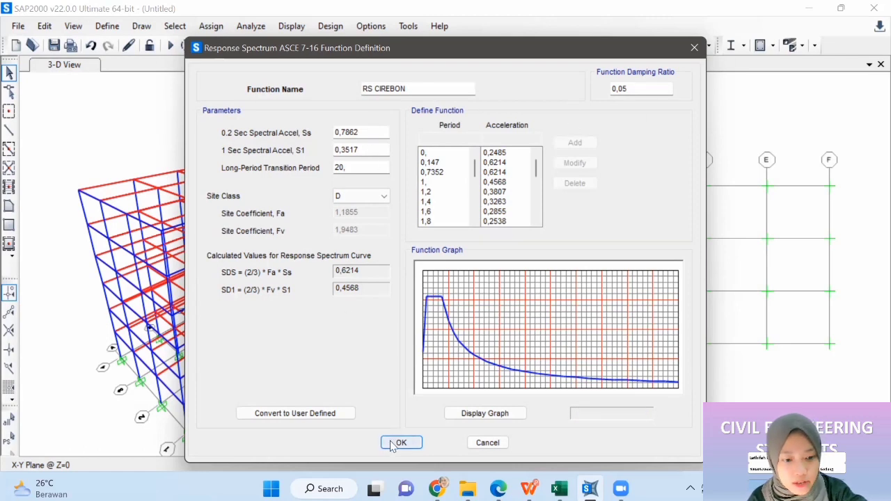
left_click(403, 445)
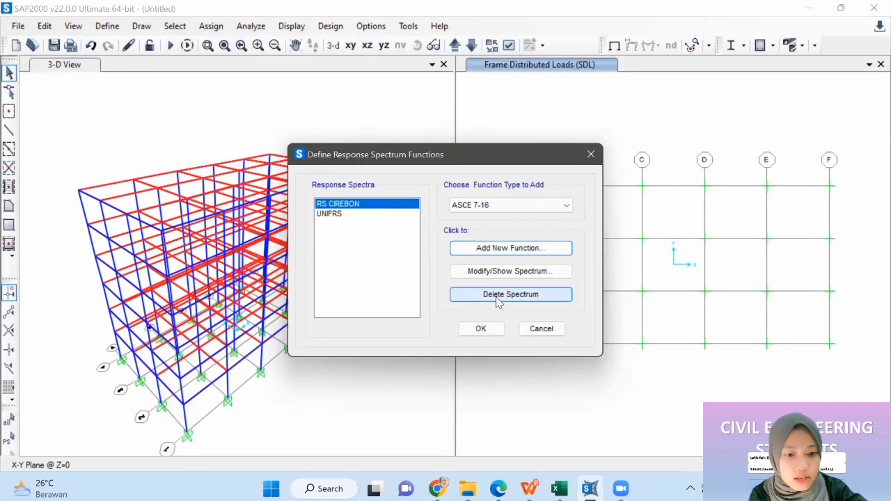
left_click(481, 329)
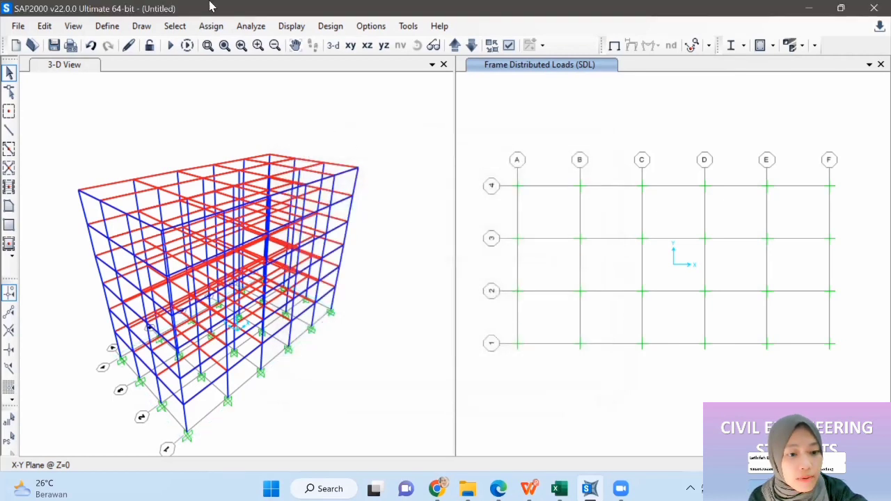
- Add a new load case named EQDX with the load case type Response Spectrum
left_click(107, 26)
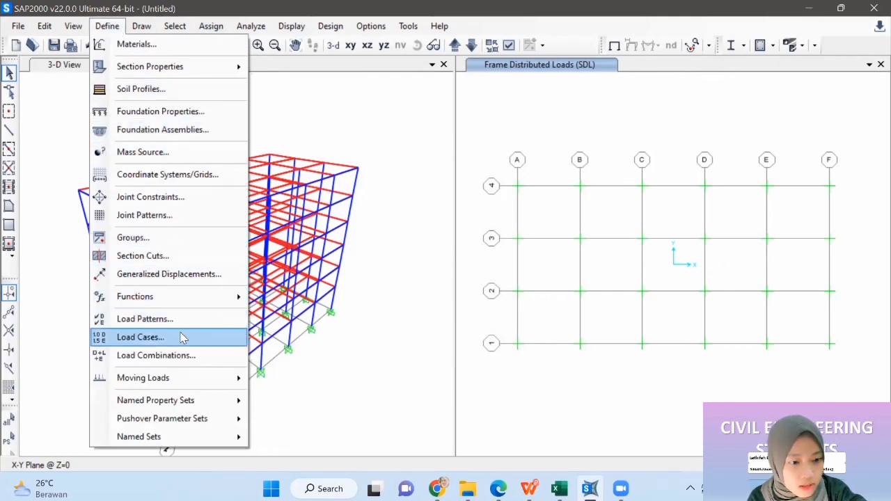
left_click(140, 337)
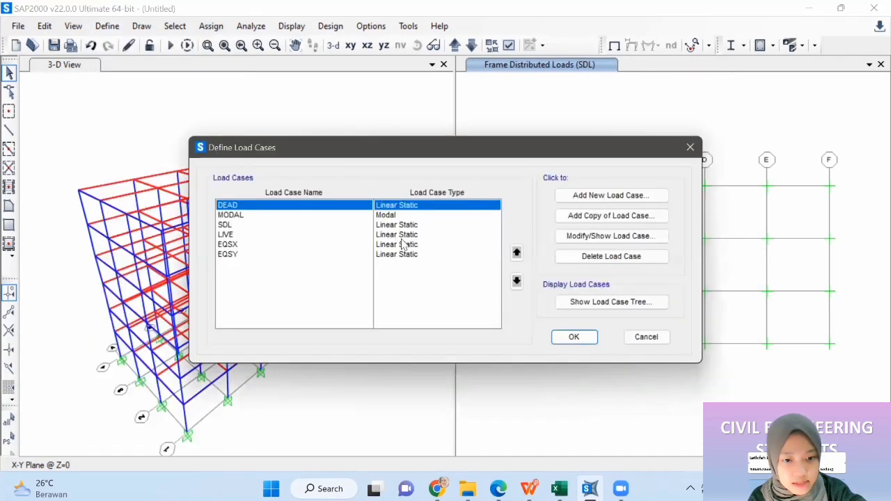
left_click(616, 197)
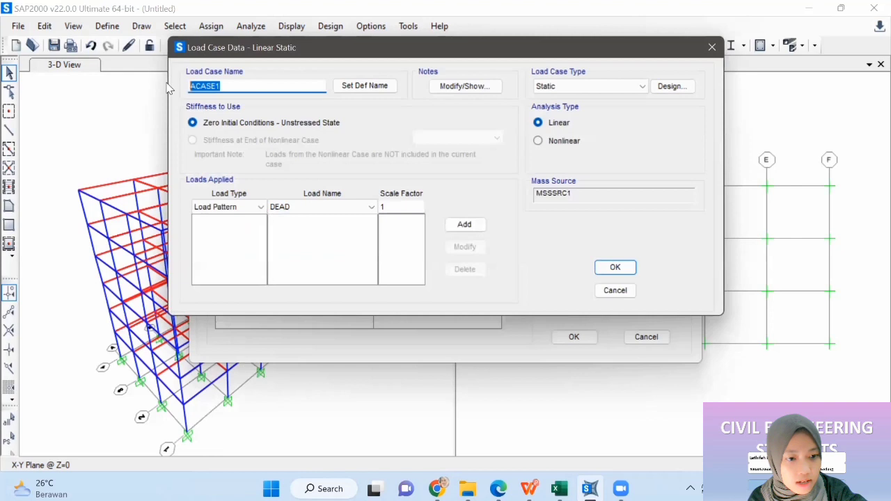
type("EQDX")
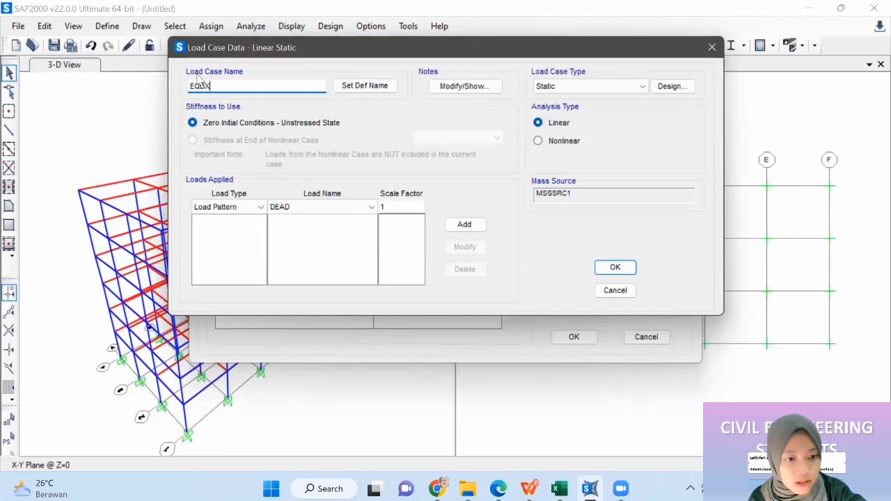
left_click(629, 86)
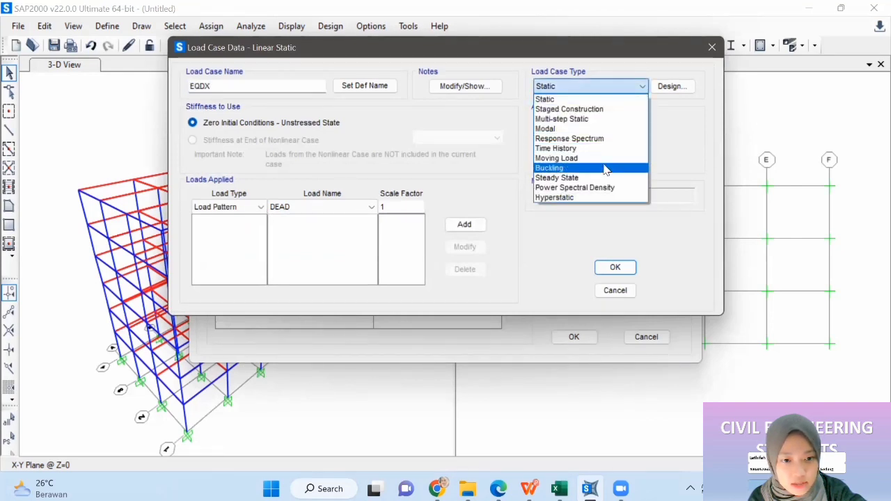
left_click(604, 140)
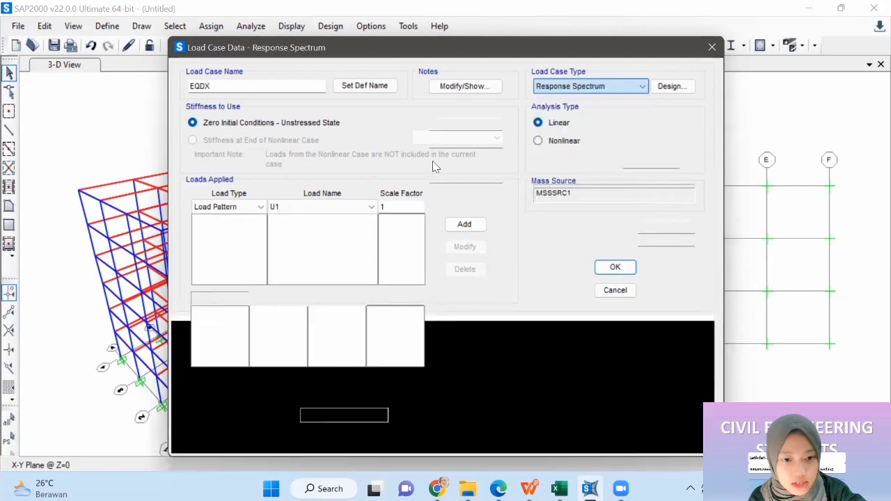
- Add a U1 acceleration load to EQDX using function RS CIREBON with scale factor 1,8394, and save the load case
left_click(412, 298)
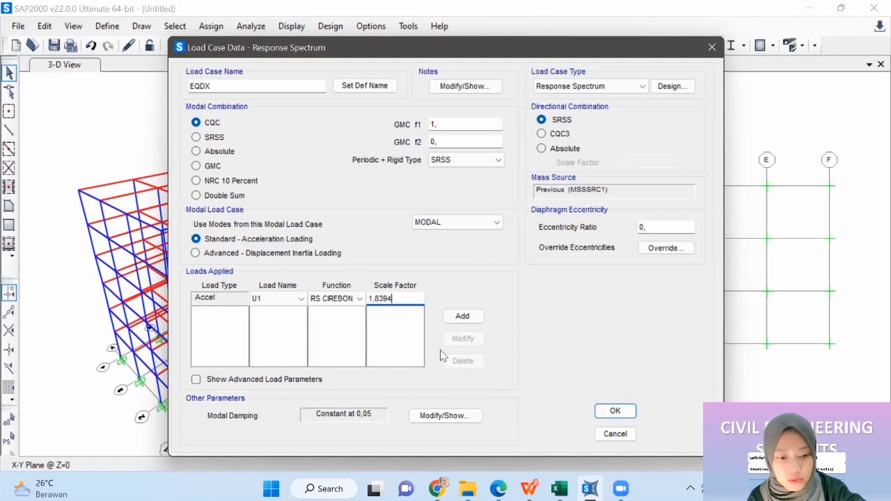
left_click(462, 317)
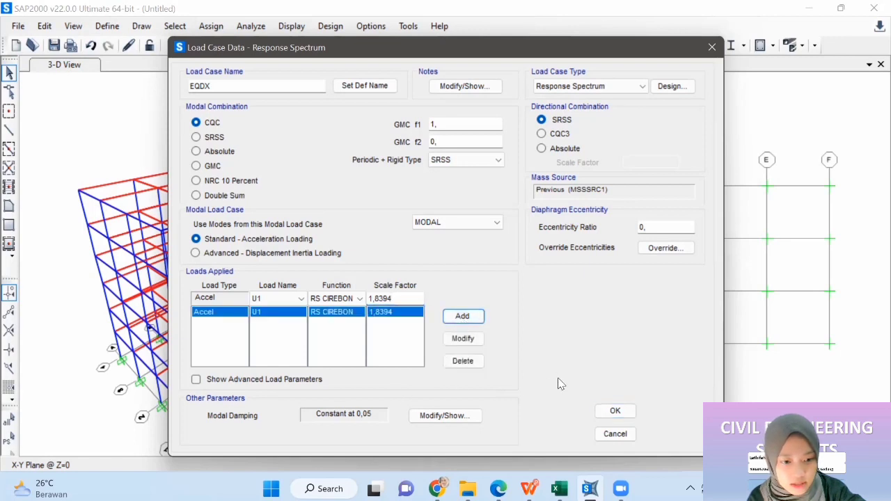
left_click(612, 410)
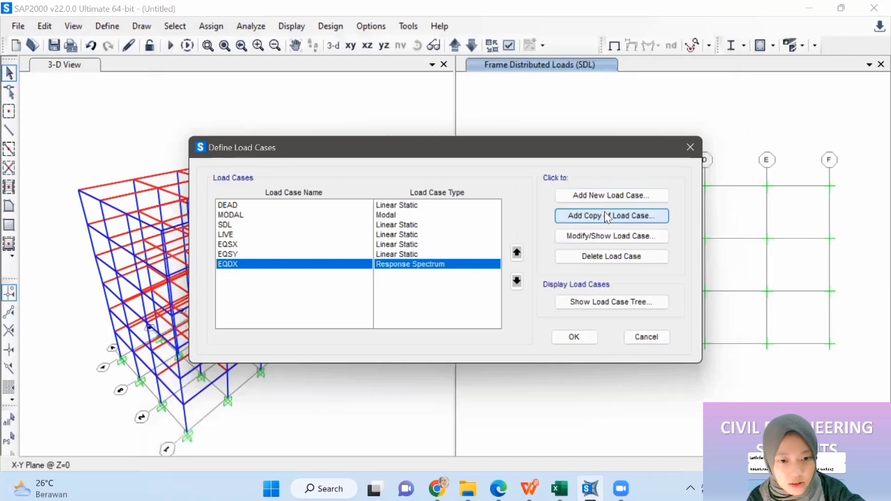
- Create a copy of the EQDX load case and name it EQDY
left_click(605, 217)
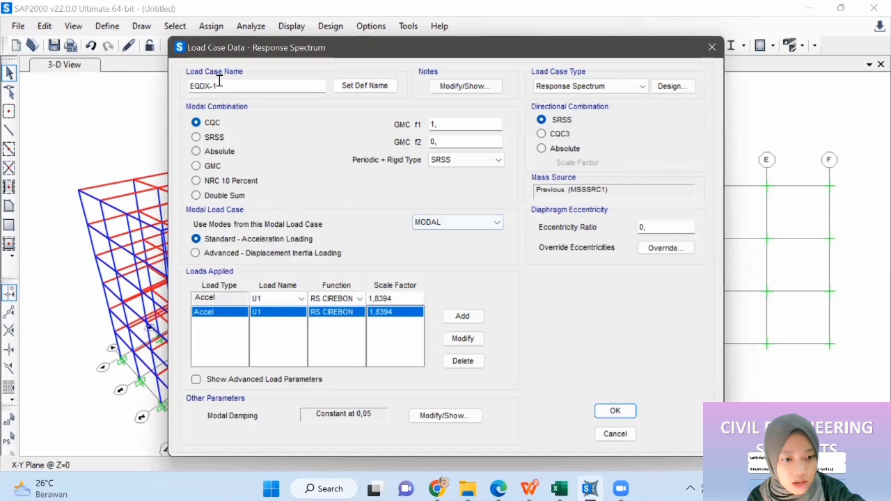
left_click(218, 85)
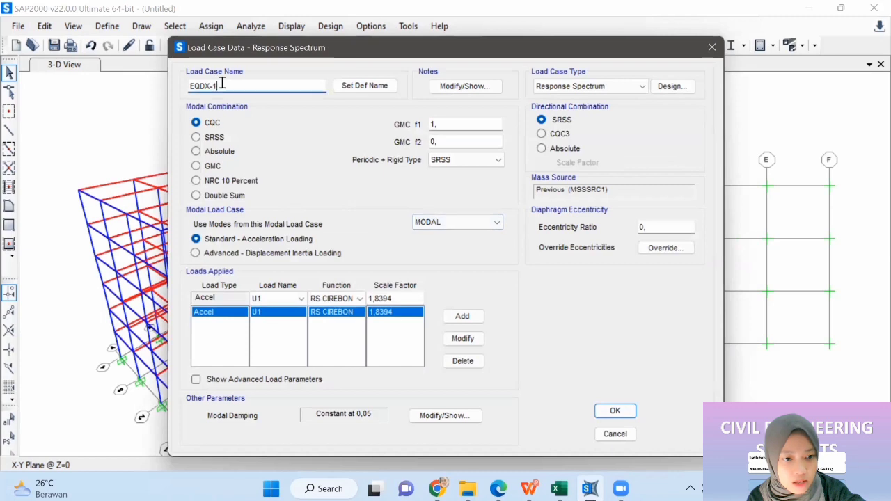
key("BackSpace")
key("BackSpace")
key("BackSpace")
type("Y")
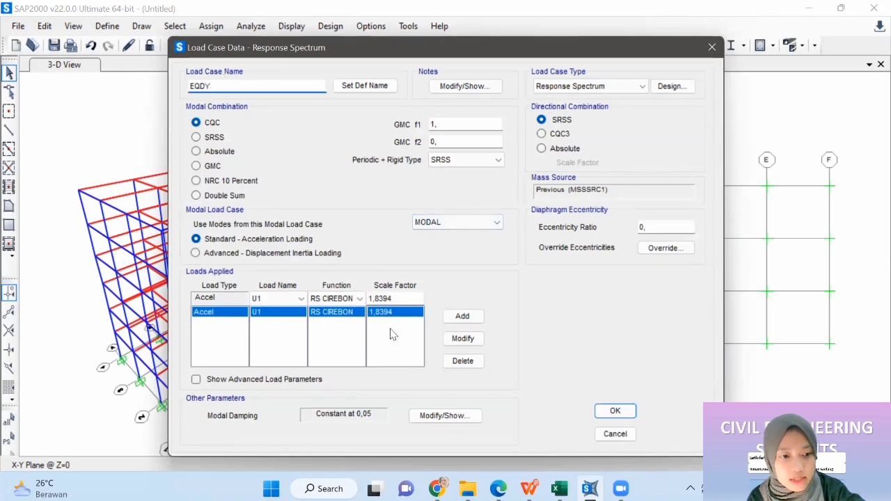
- Change the EQDY acceleration load from U1 to U2, and accept the load case definitions
left_click(301, 298)
left_click(282, 319)
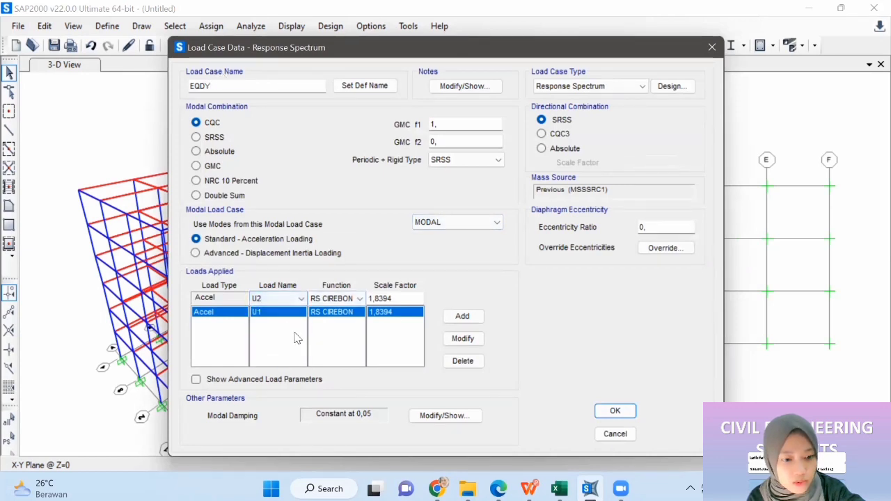
left_click(462, 339)
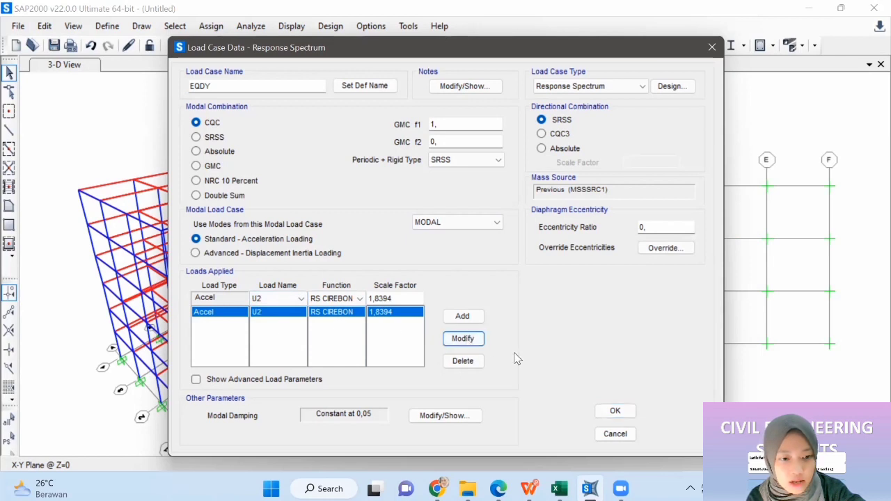
left_click(617, 412)
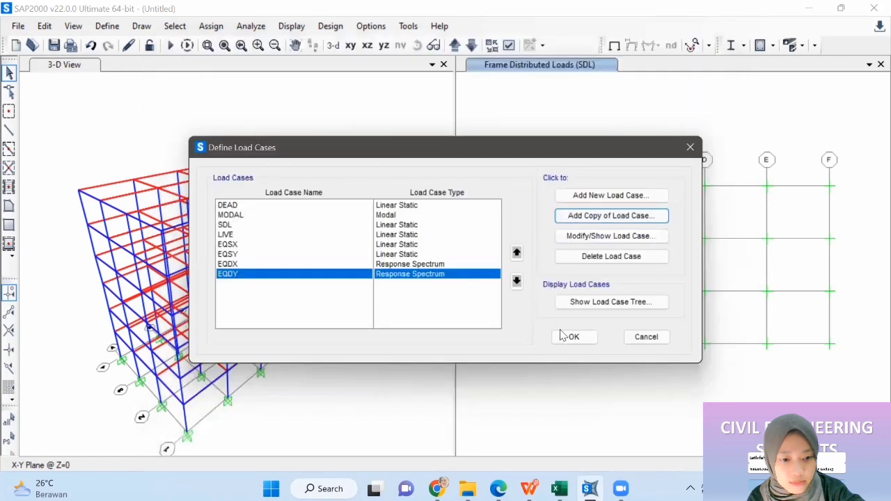
left_click(572, 338)
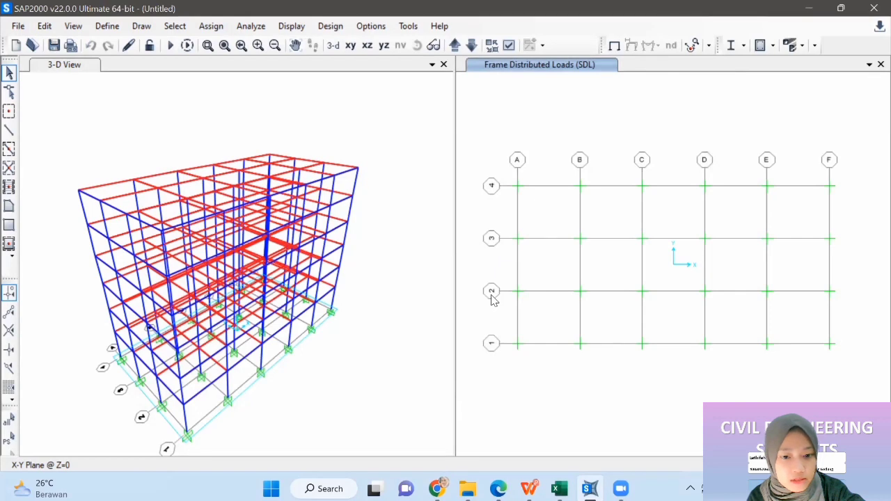
- Edit mass source MSSSRC1 to use specified load patterns instead of element self mass and additional mass
left_click(107, 25)
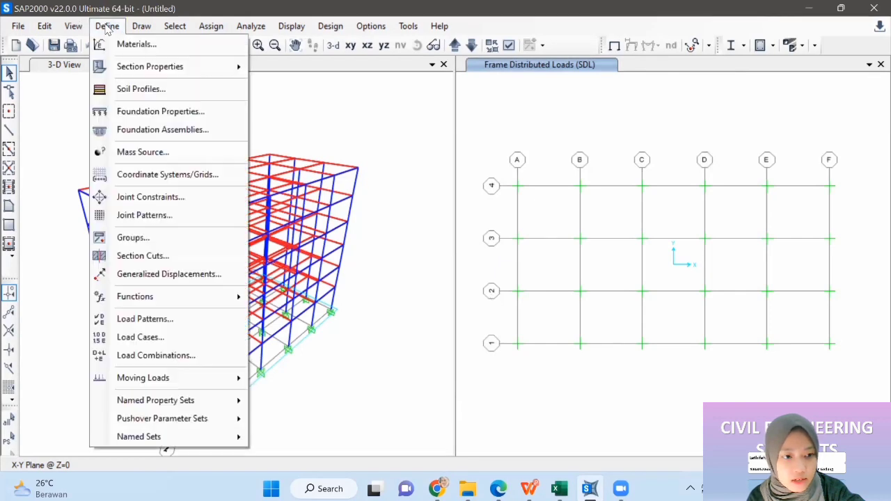
left_click(227, 153)
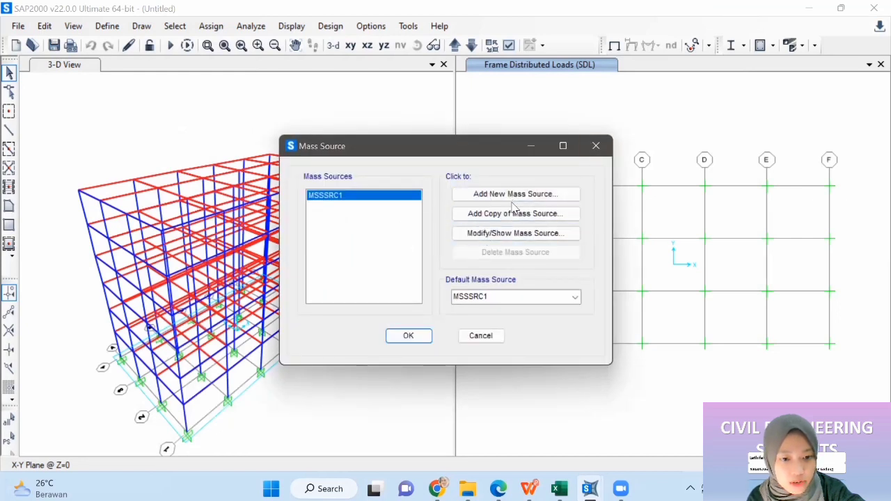
left_click(499, 234)
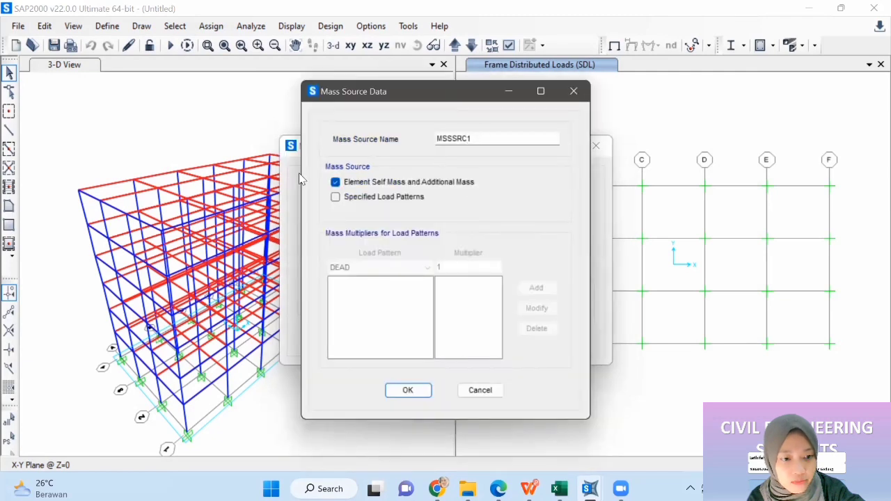
left_click(335, 197)
left_click(335, 182)
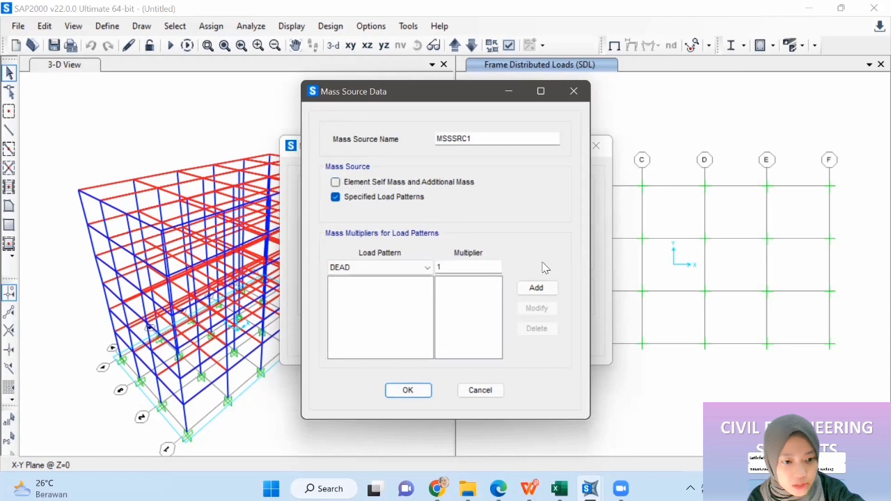
- Add the DEAD and SDL load patterns to the mass source, each with multiplier 1
left_click(536, 287)
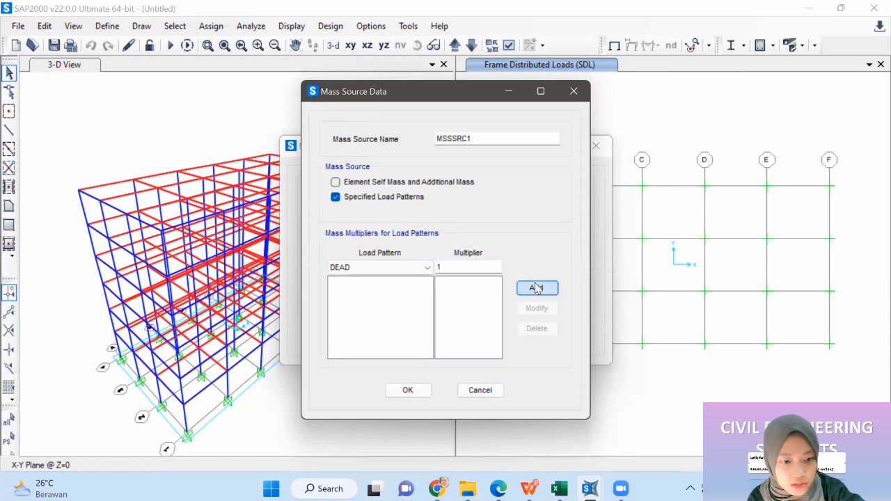
left_click(365, 267)
left_click(355, 291)
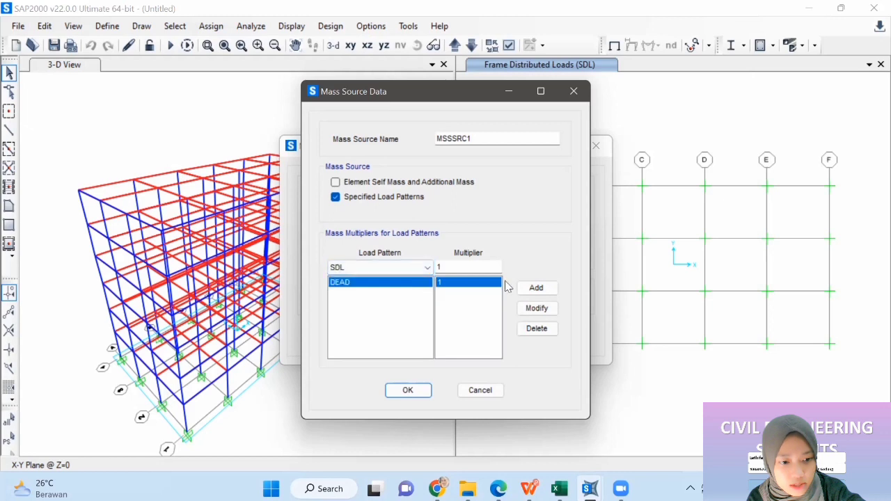
left_click(535, 288)
- Add the LIVE load pattern to the mass source with multiplier 0,3
left_click(383, 269)
left_click(368, 297)
key("Tab")
key("BackSpace")
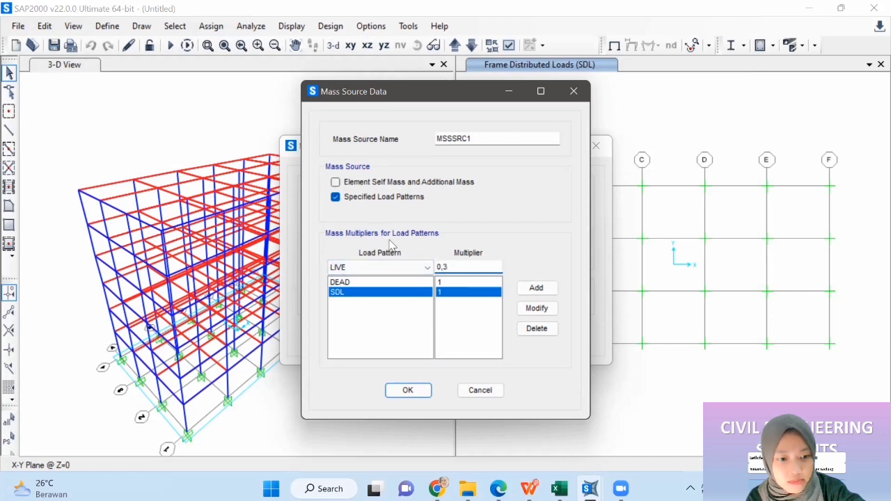
left_click(536, 288)
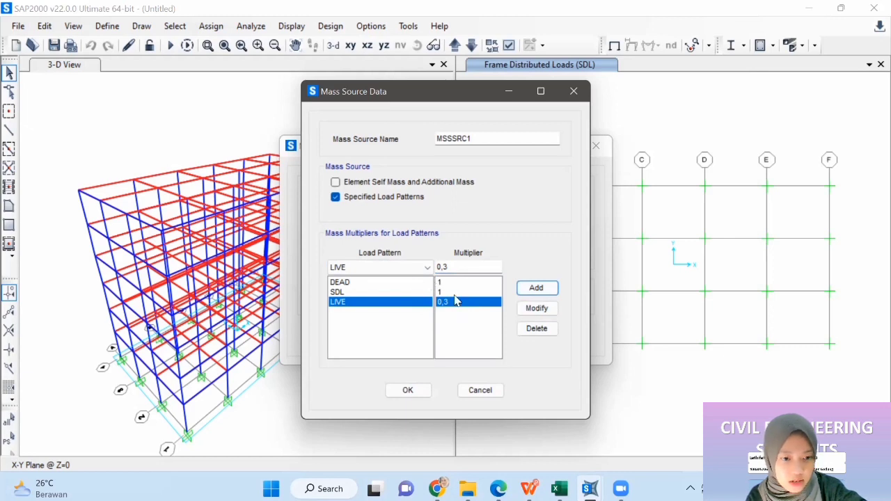
- Accept the MSSSRC1 mass source data and the mass source definitions
left_click(408, 390)
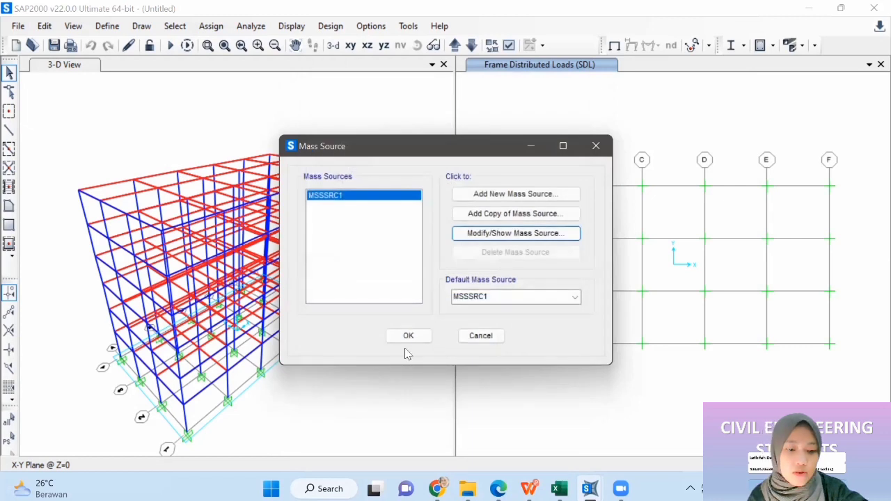
left_click(408, 336)
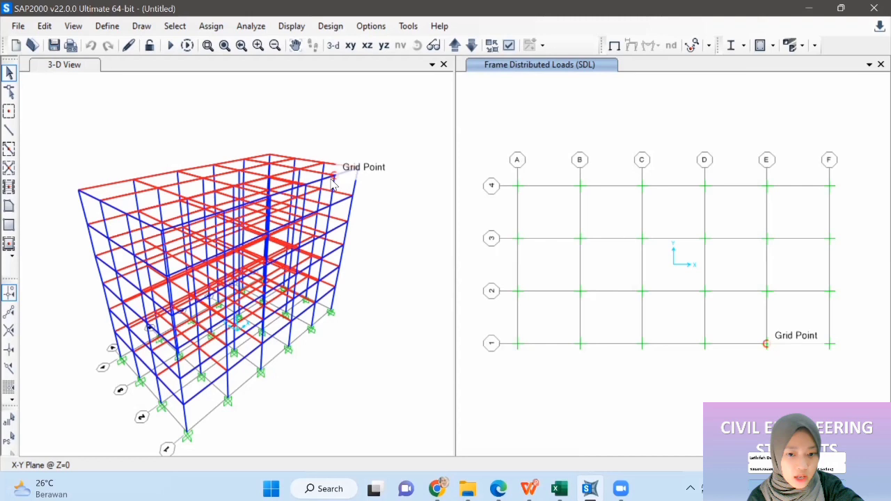
- Select the whole model and define a Z-axis Diaphragm joint constraint that assigns a different diaphragm to each selected Z level
key("ctrl+a")
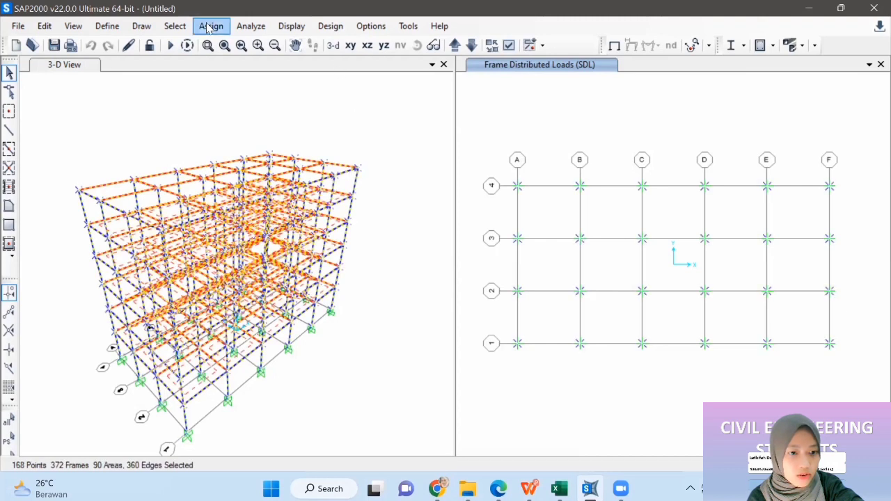
left_click(211, 26)
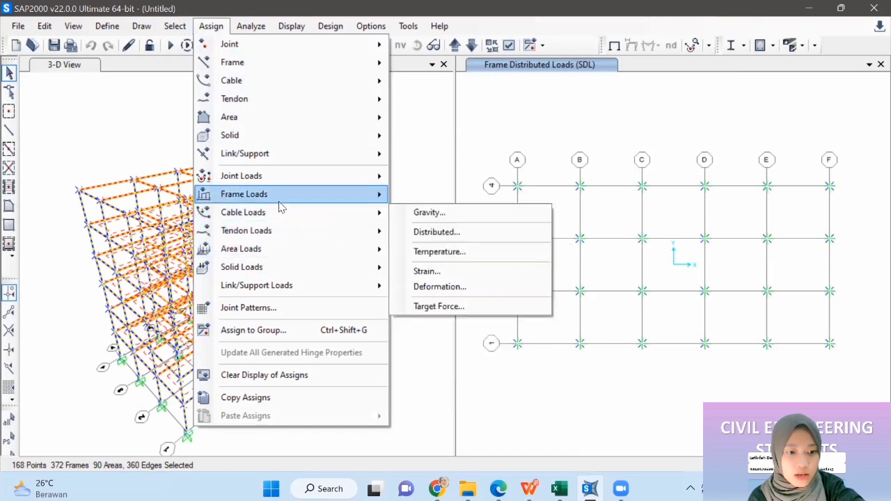
mouse_move(292, 69)
mouse_move(320, 49)
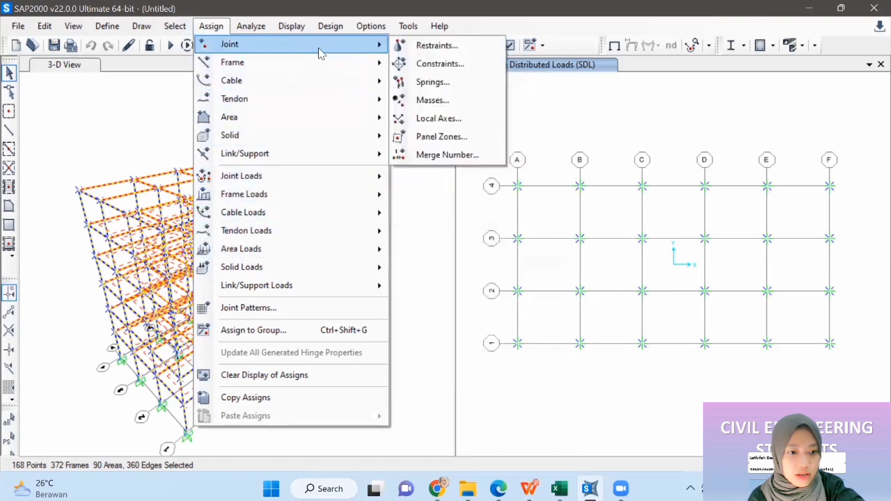
left_click(424, 64)
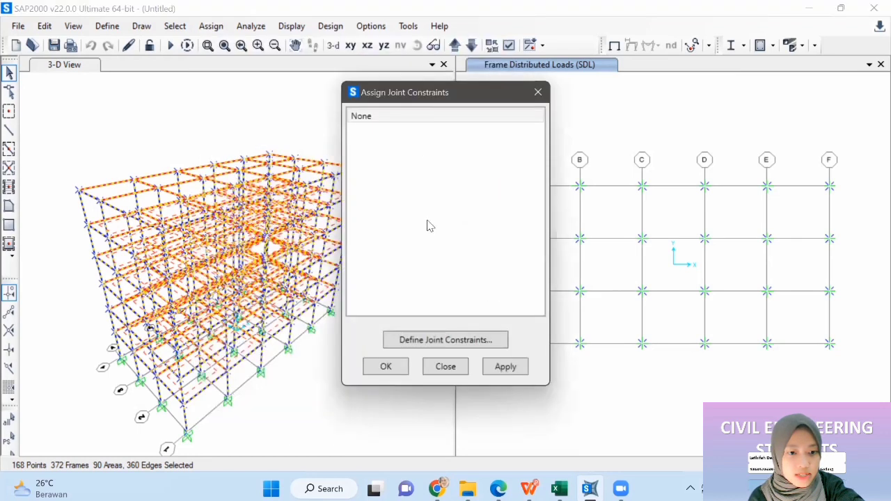
left_click(455, 348)
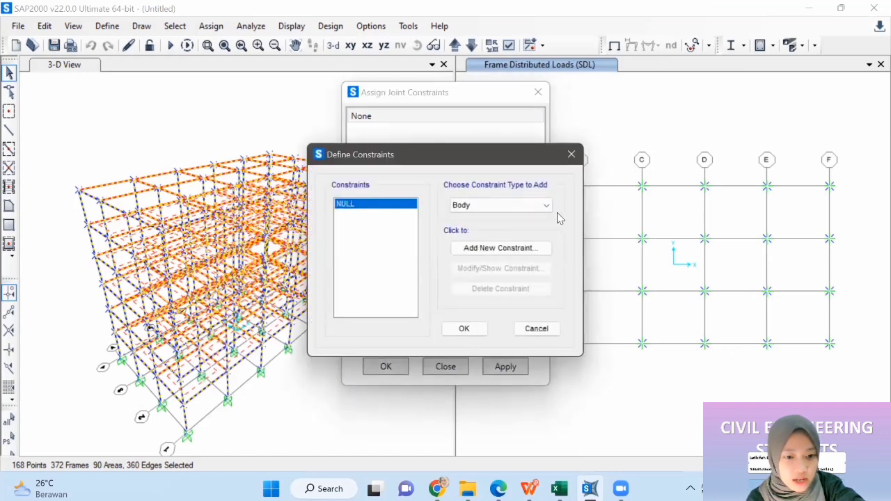
left_click(538, 205)
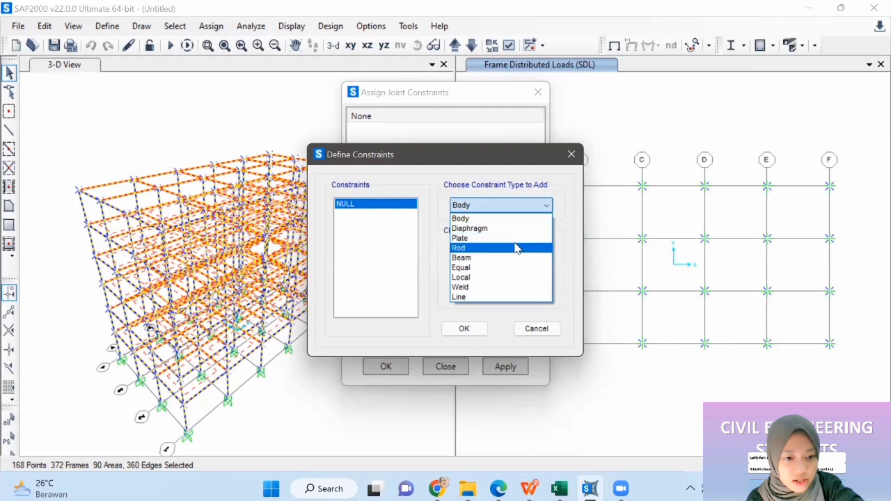
left_click(521, 230)
left_click(509, 249)
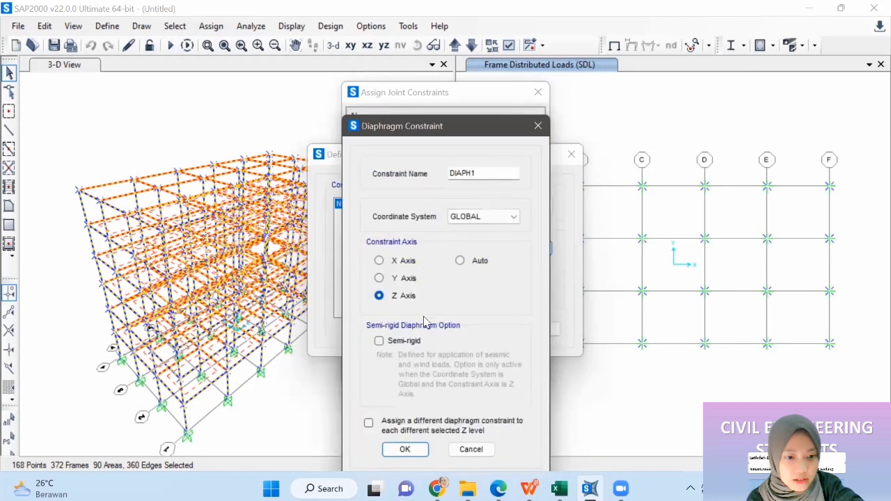
left_click(369, 422)
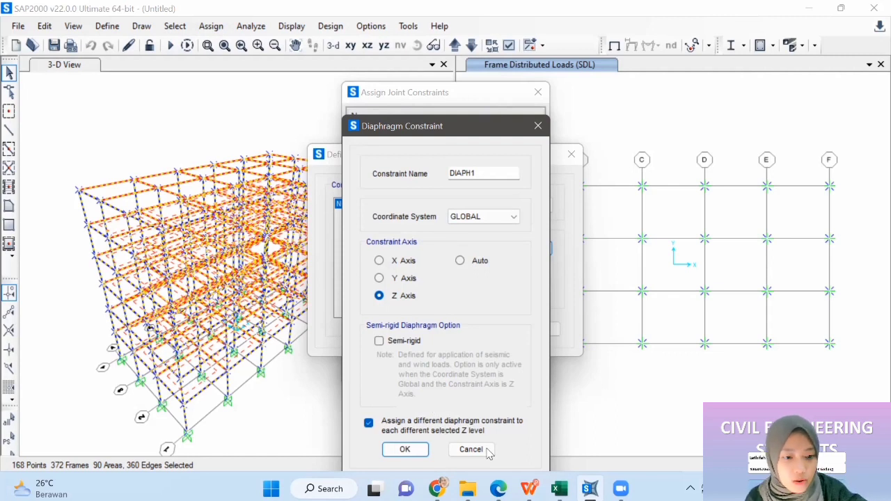
left_click(405, 449)
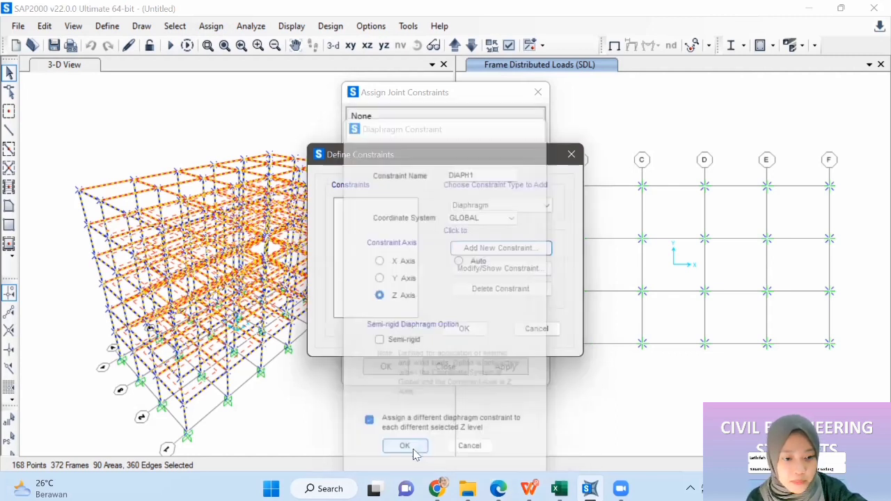
left_click(464, 328)
- Assign the DIAPH1 diaphragm constraint to all selected joints and finish the joint constraint assignment
left_click(363, 116)
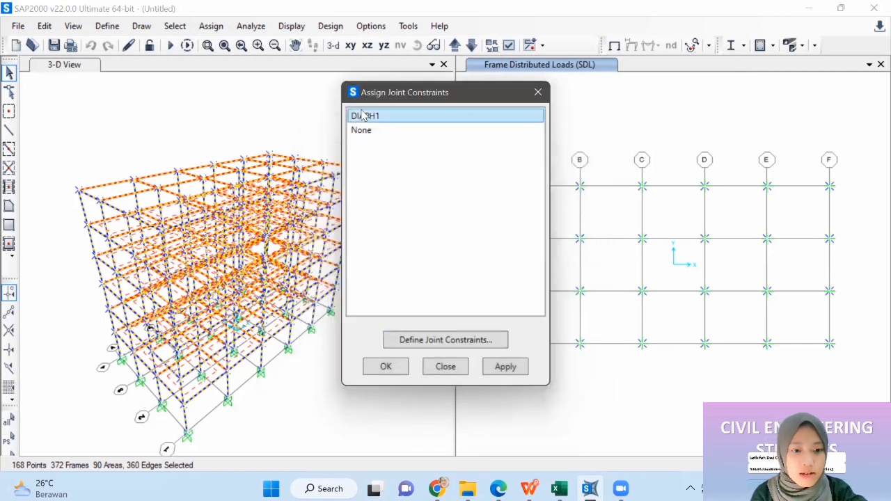
left_click(515, 368)
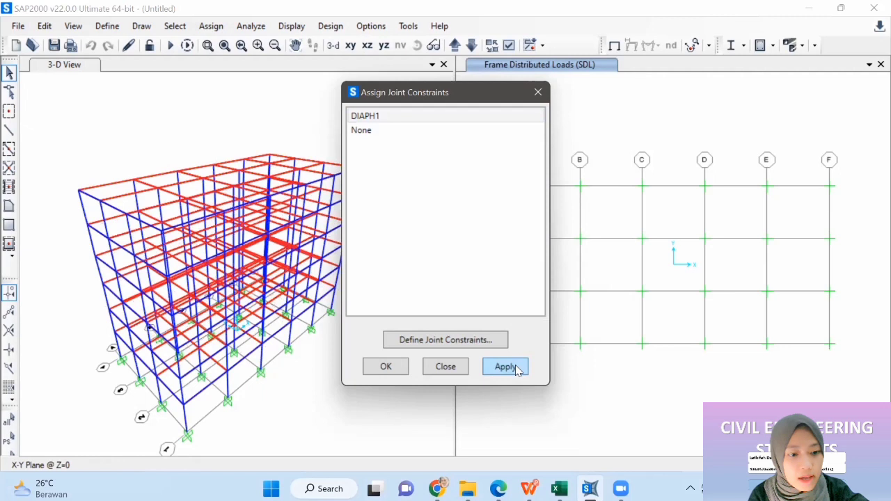
left_click(398, 367)
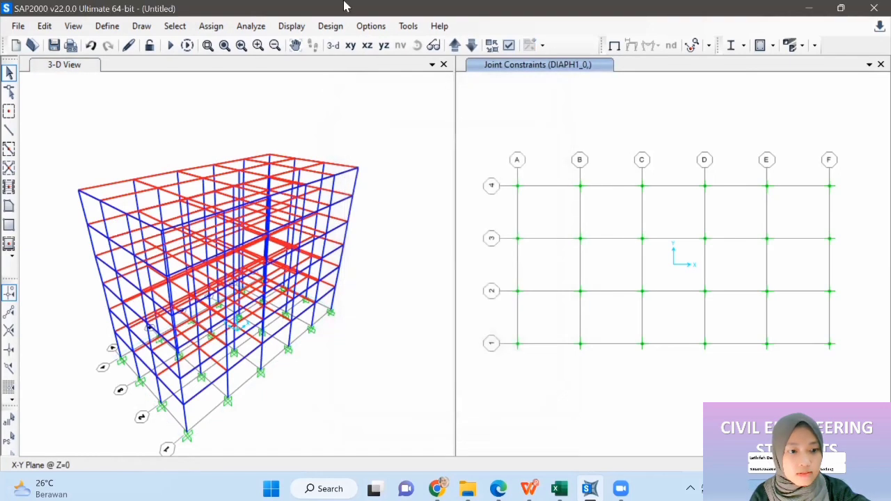
- Inspect the constraint assignment of the corner joint at the roof level in the 3-D view
left_click(360, 167)
right_click(360, 167)
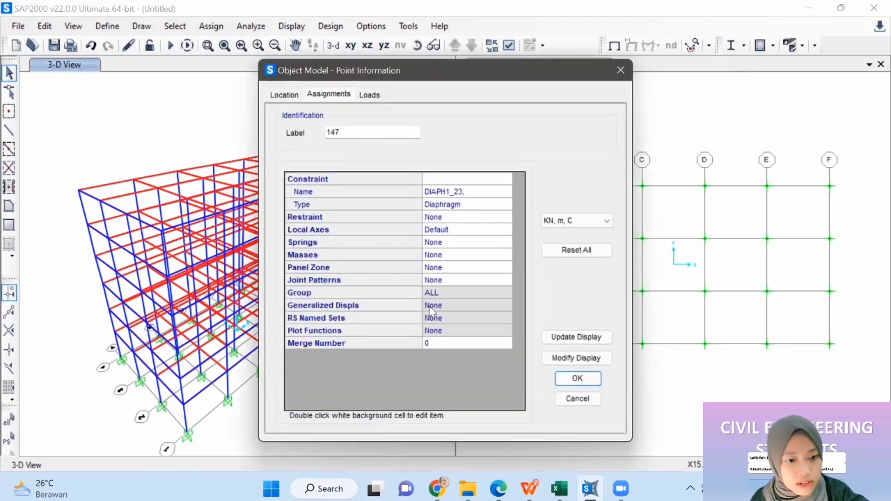
left_click(577, 380)
left_click(417, 45)
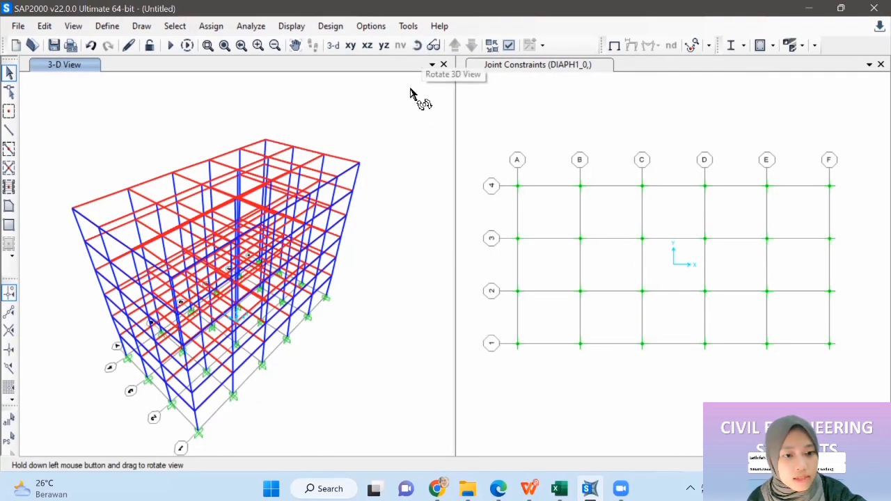
left_click_drag(392, 128, 369, 112)
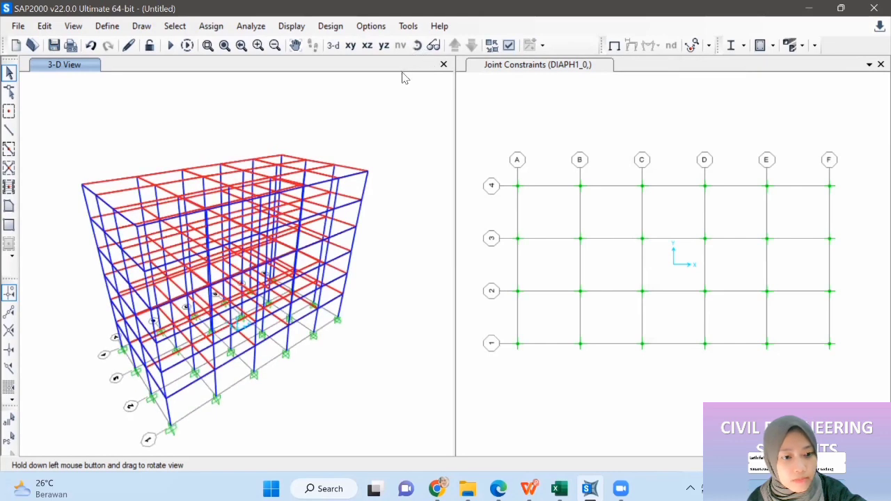
- Create load combination COMB1 of type Linear Add with the DEAD and SDL load cases, each with scale factor 1,4
left_click(108, 26)
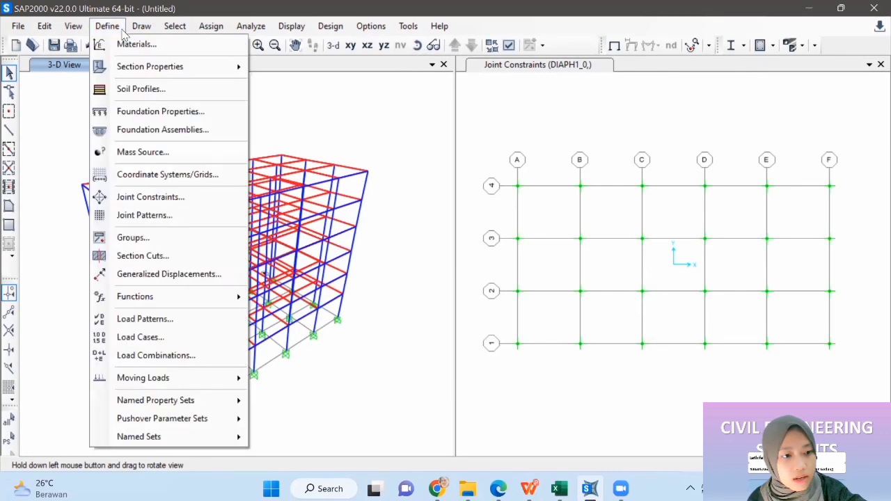
left_click(195, 357)
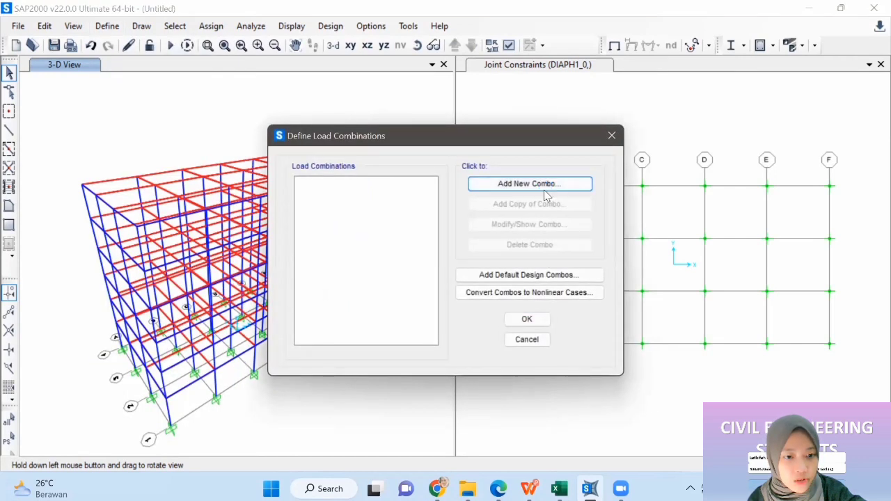
left_click(546, 195)
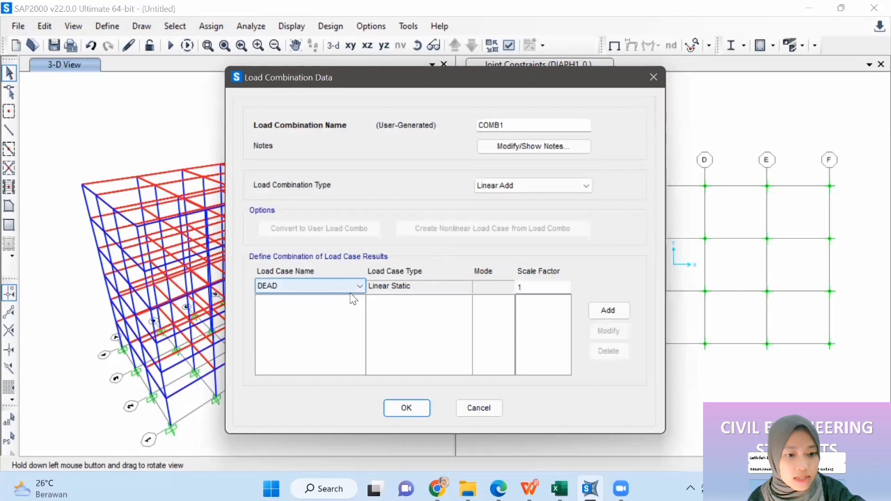
left_click(542, 289)
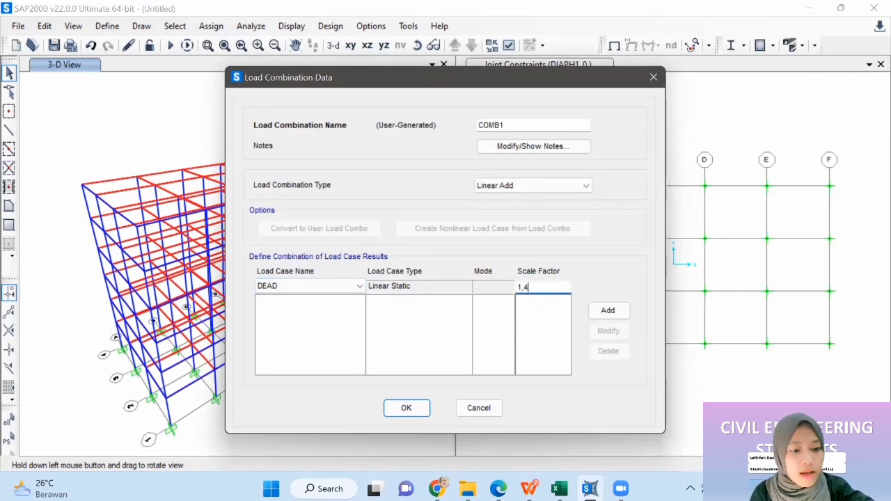
left_click(605, 310)
left_click(287, 287)
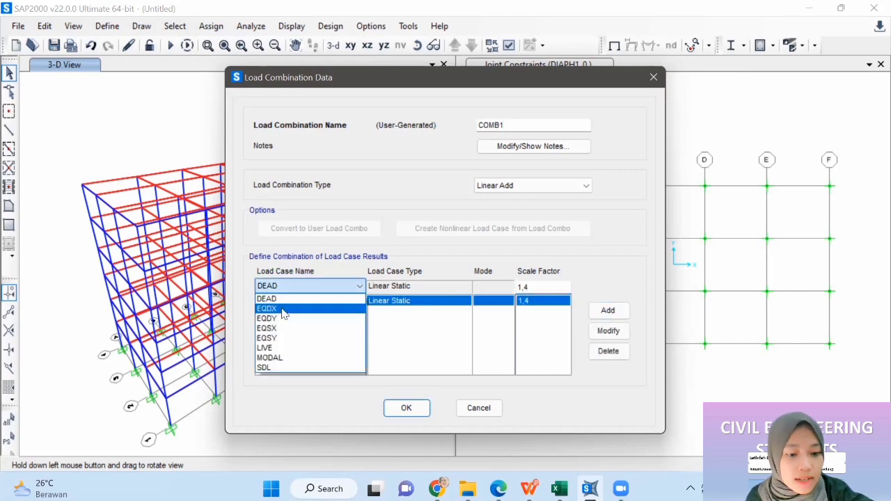
left_click(281, 366)
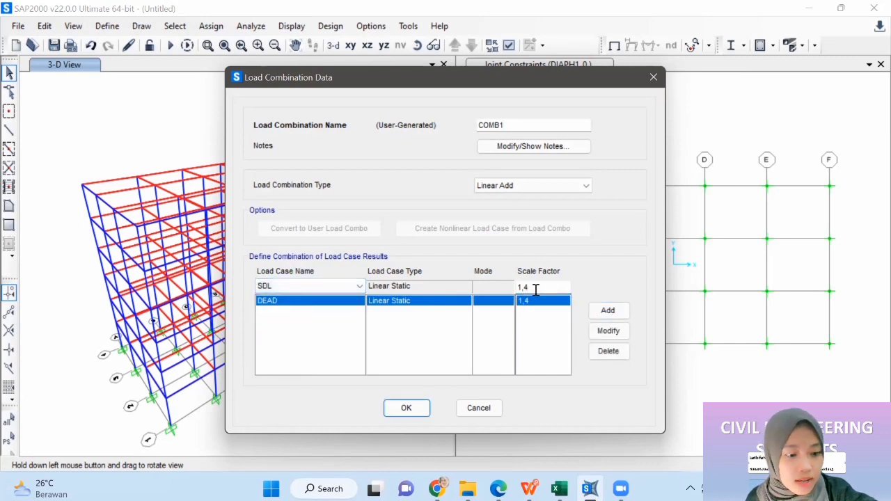
left_click(607, 311)
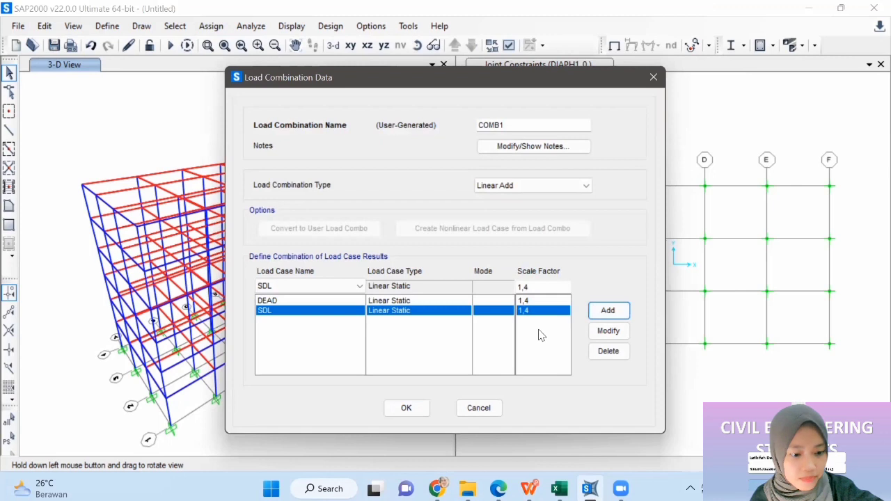
left_click(427, 411)
- Create load combination COMB2 as a copy of COMB1 and set its DEAD and SDL scale factors to 1,2
left_click(532, 184)
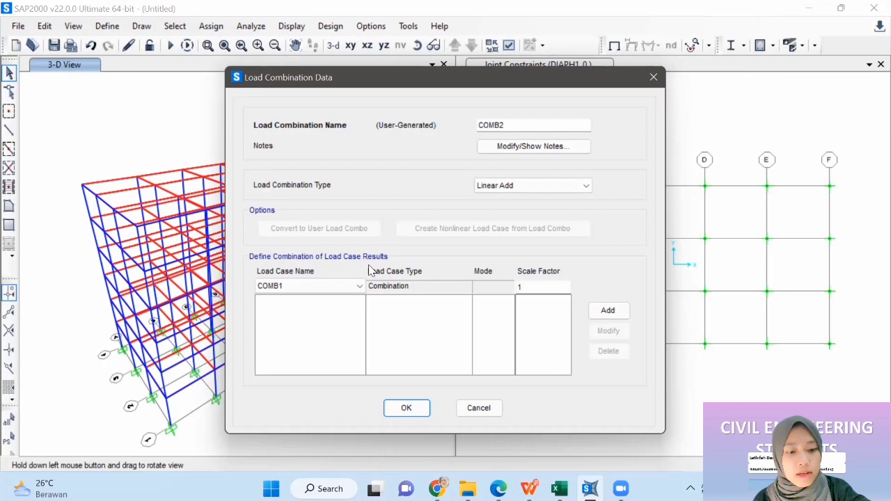
left_click(487, 409)
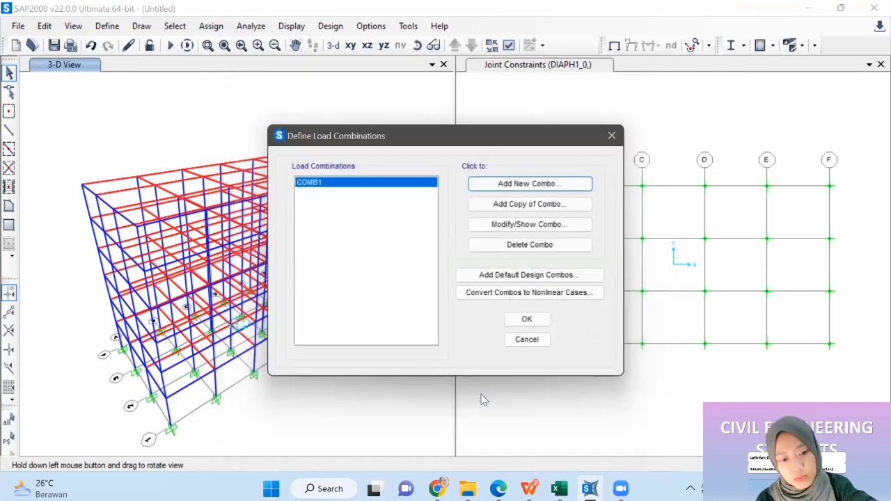
key("Return")
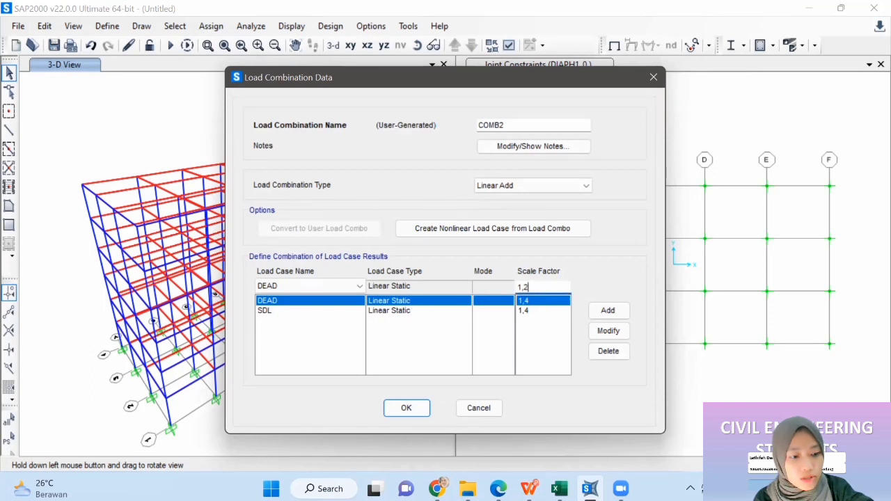
left_click(608, 330)
left_click(550, 310)
left_click(548, 288)
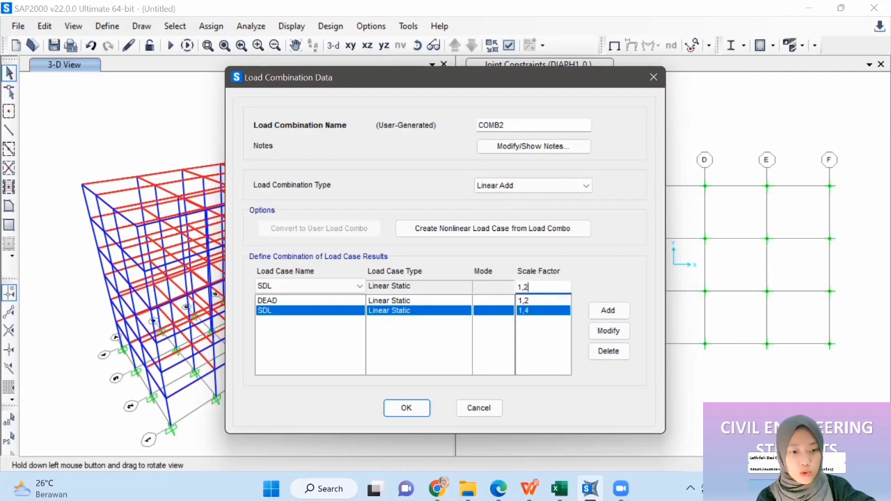
left_click(608, 330)
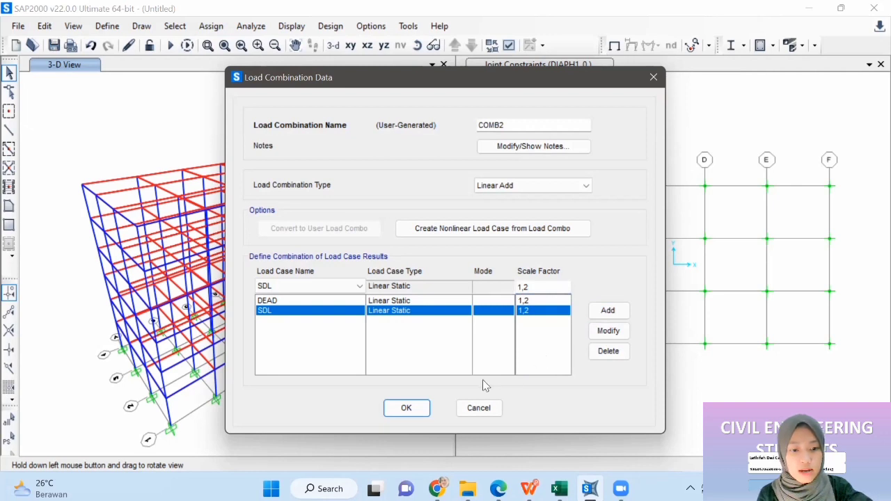
- Add the LIVE load case to COMB2 with scale factor 1 and accept the combination
left_click(350, 284)
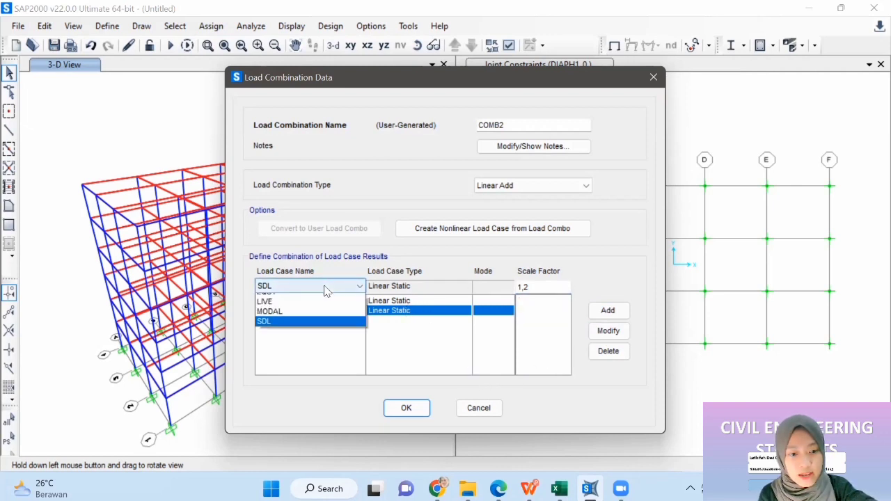
left_click(283, 360)
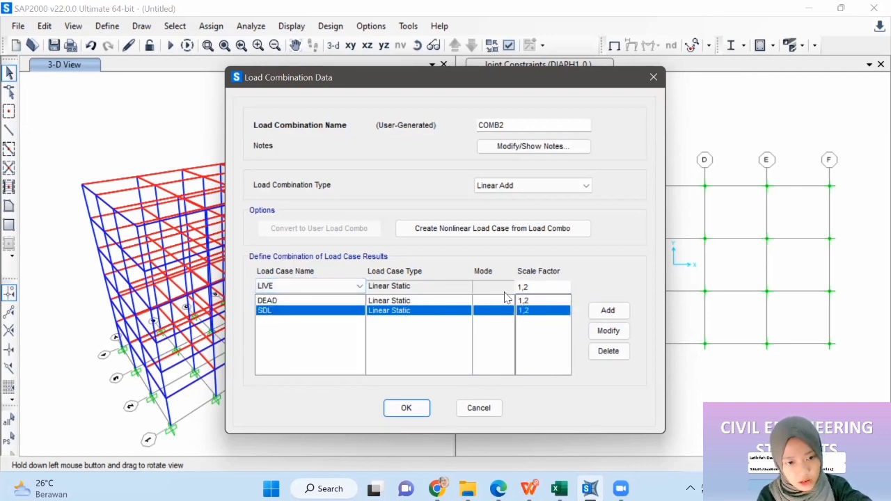
left_click(540, 286)
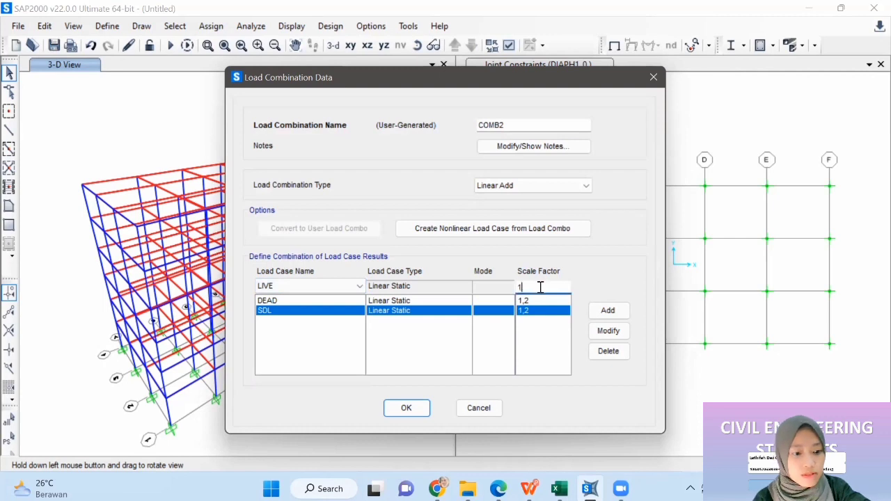
left_click(604, 310)
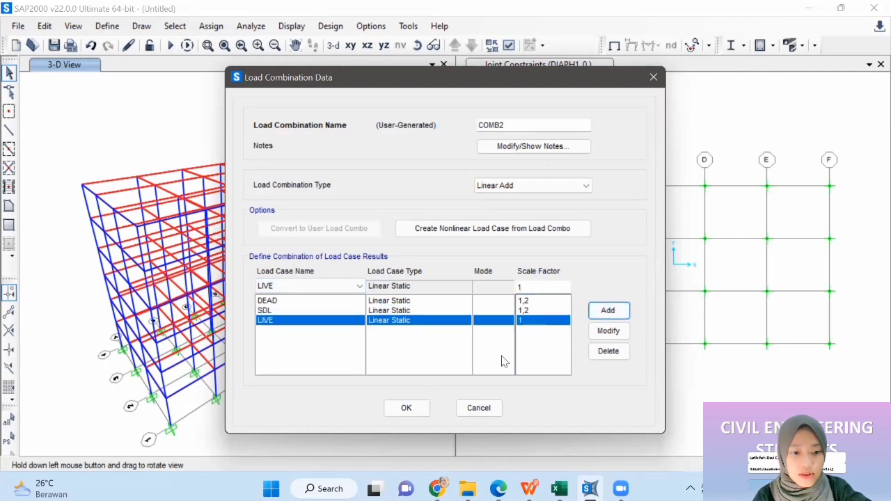
left_click(407, 408)
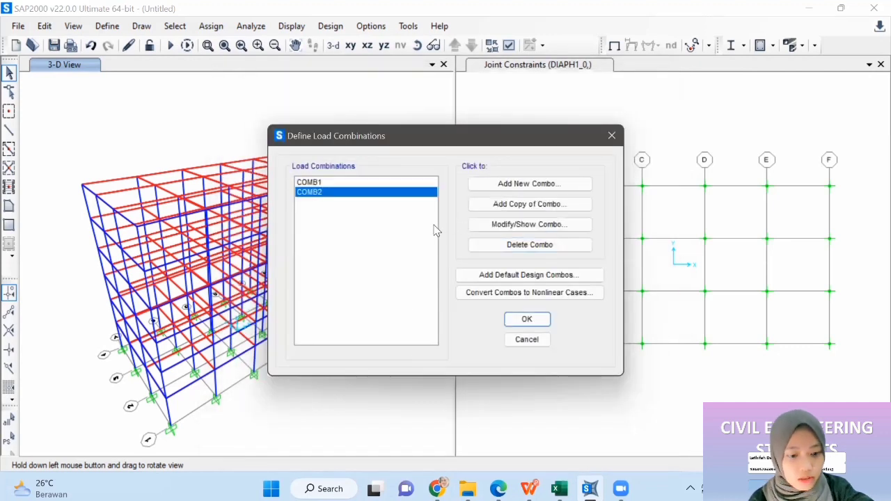
- Change the scale factor of the LIVE load case in COMB2 to 1,6 and accept the combination
left_click(523, 225)
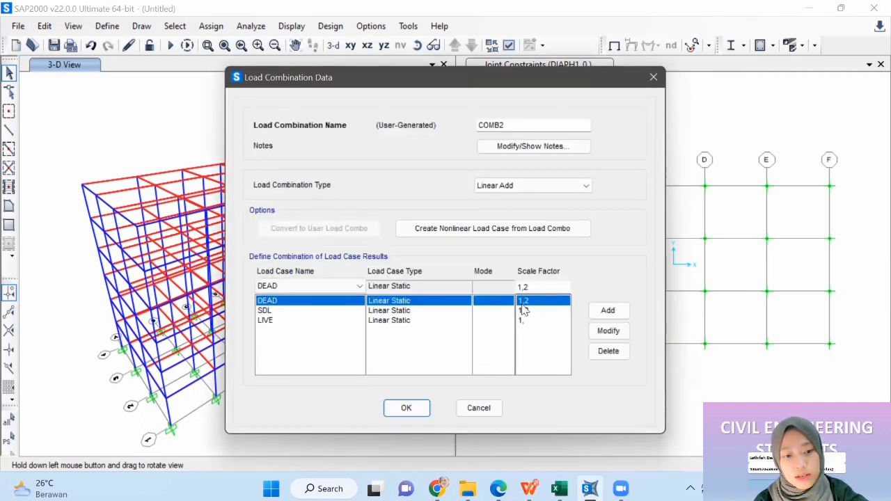
left_click(521, 320)
left_click(531, 287)
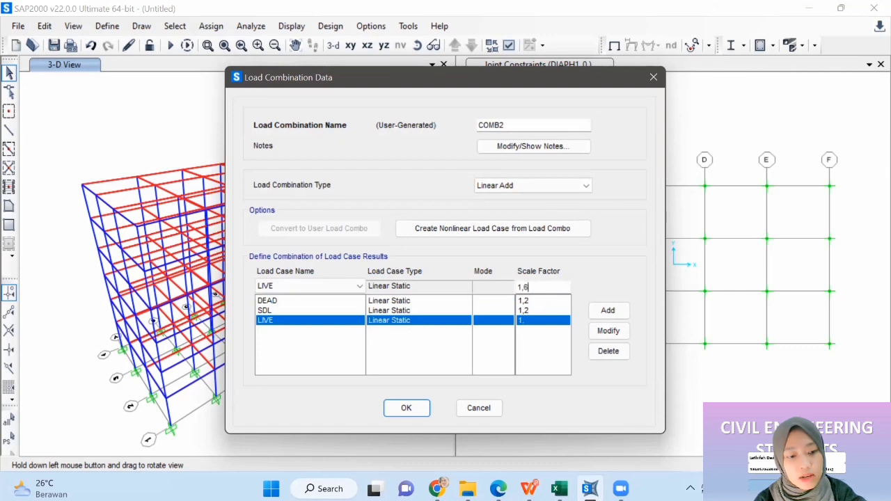
type("6")
left_click(606, 331)
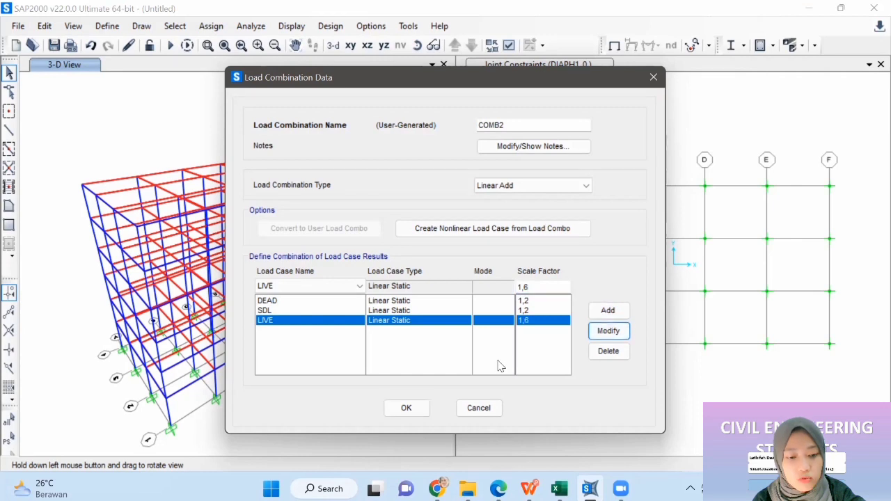
left_click(407, 408)
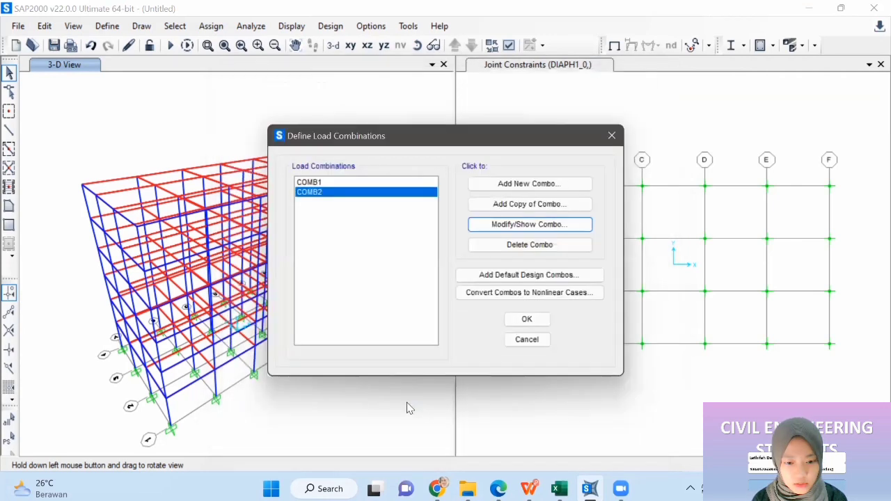
- Create COMB3 as a copy of COMB2 and set its scale factors to 1,32 for DEAD and SDL and 1 for LIVE
left_click(522, 204)
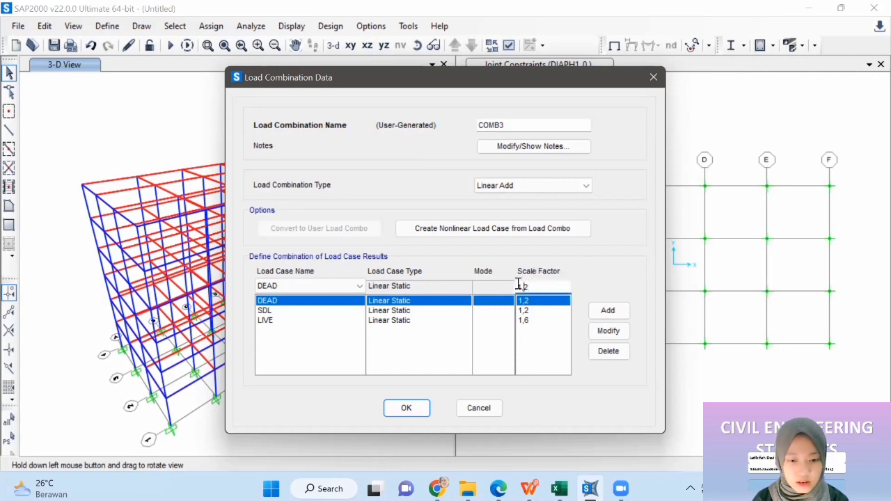
left_click(608, 331)
left_click(537, 311)
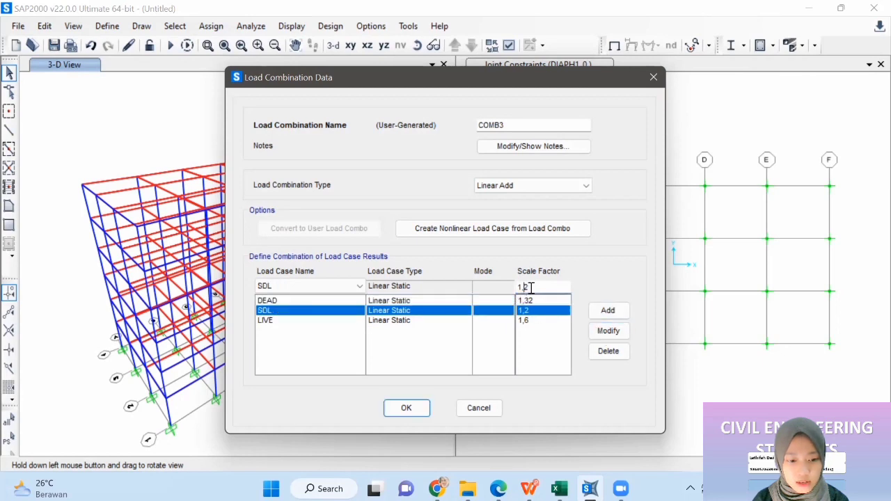
left_click(607, 330)
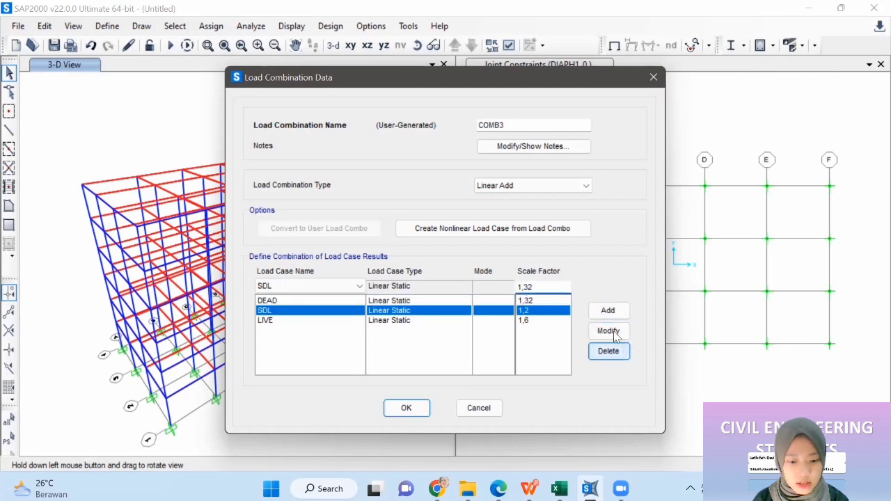
left_click(540, 320)
key("BackSpace")
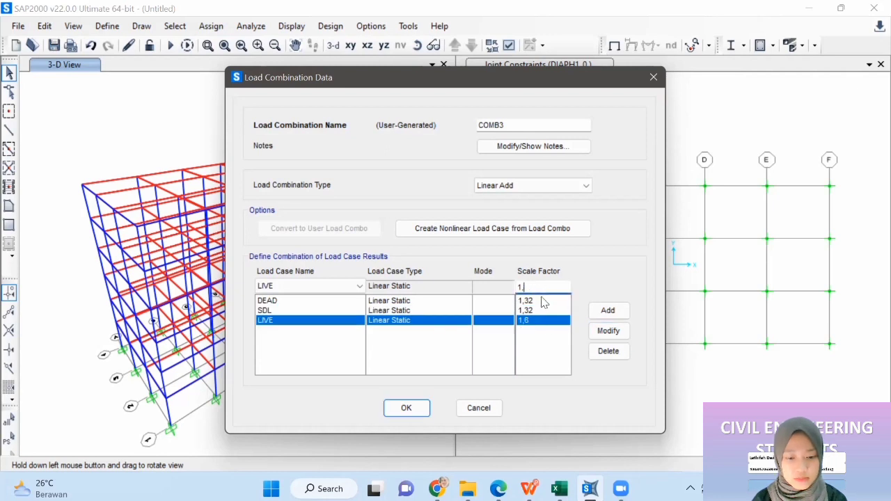
left_click(607, 331)
- Add the EQDX load case with scale factor 1 and EQDY with 0,3 to COMB3 and accept the combination
left_click(275, 288)
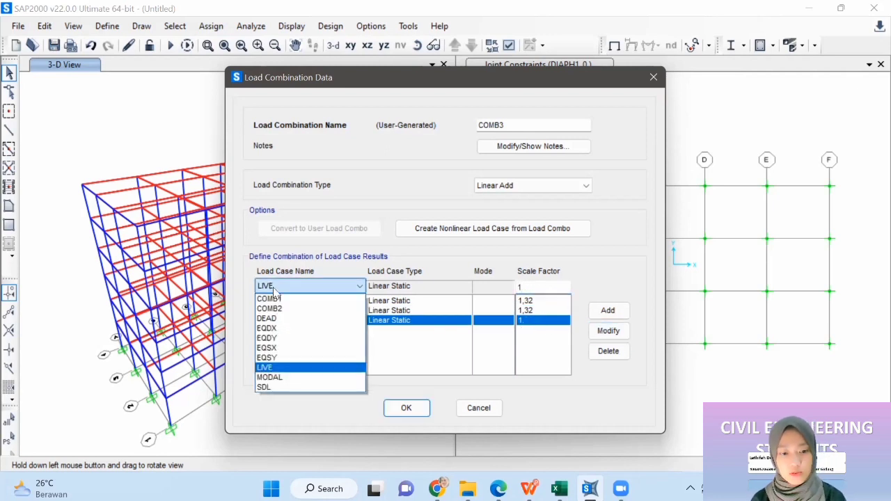
left_click(291, 327)
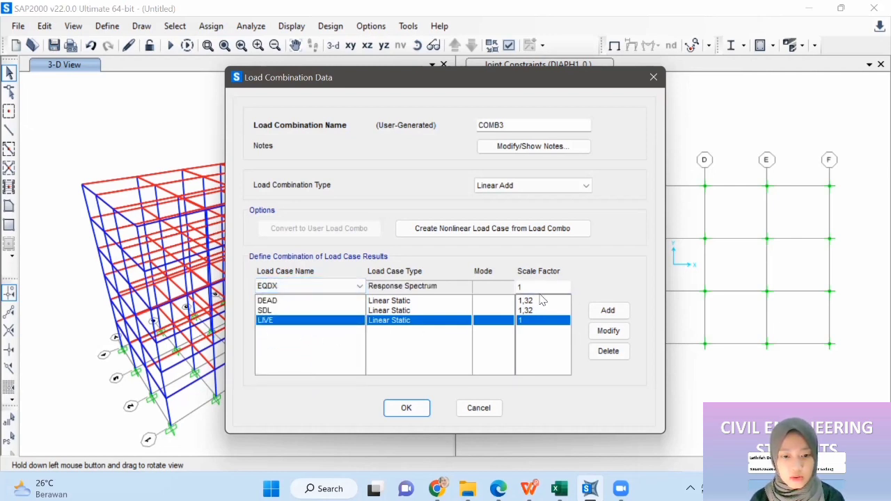
left_click(607, 310)
left_click(284, 286)
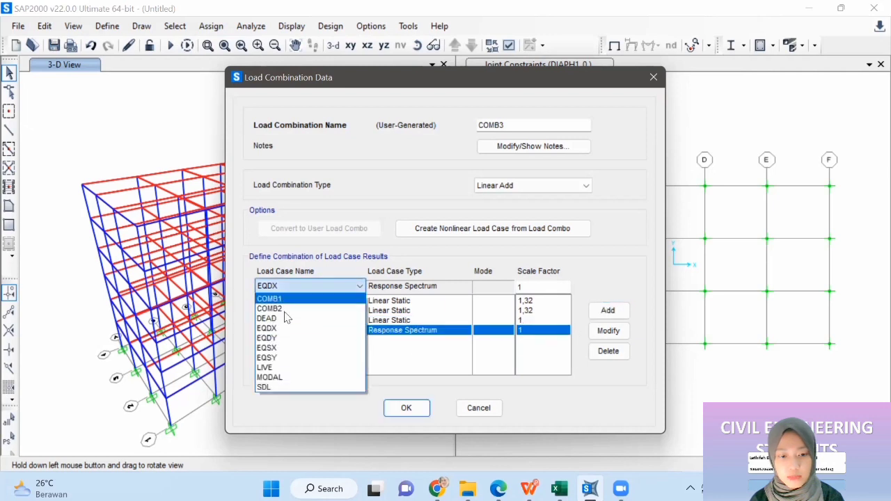
left_click(282, 338)
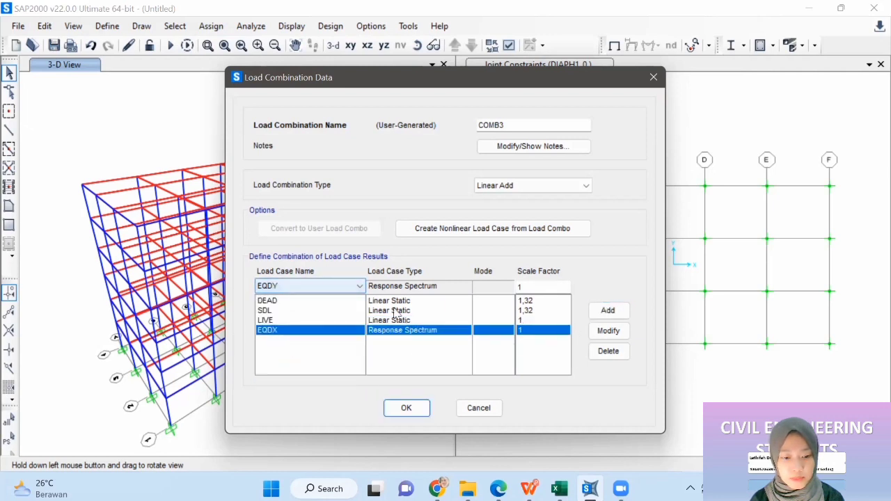
left_click(540, 286)
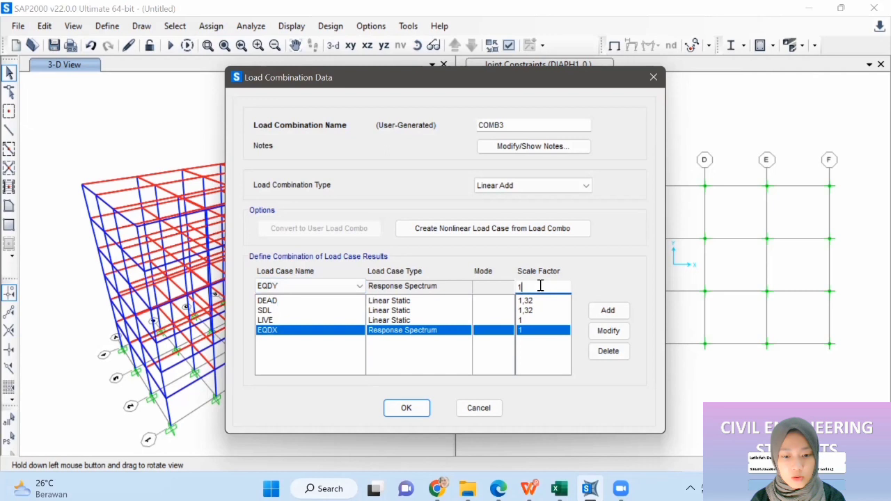
type("0,3")
left_click(607, 310)
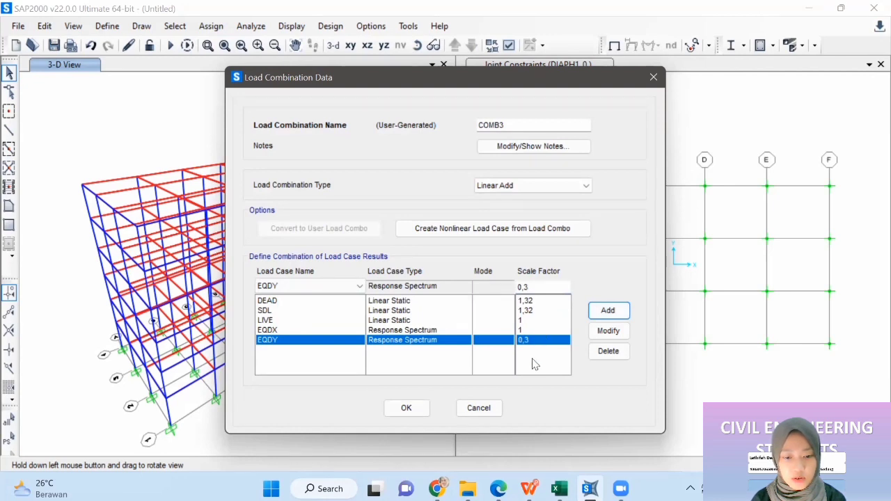
left_click(423, 412)
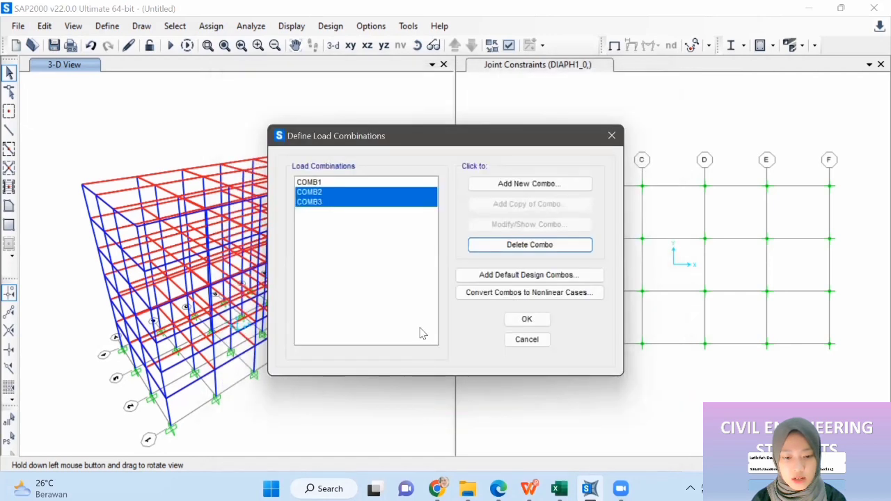
- Create load combination COMB4 as a copy of COMB3 with the EQDY scale factor set to -0,3
left_click(410, 256)
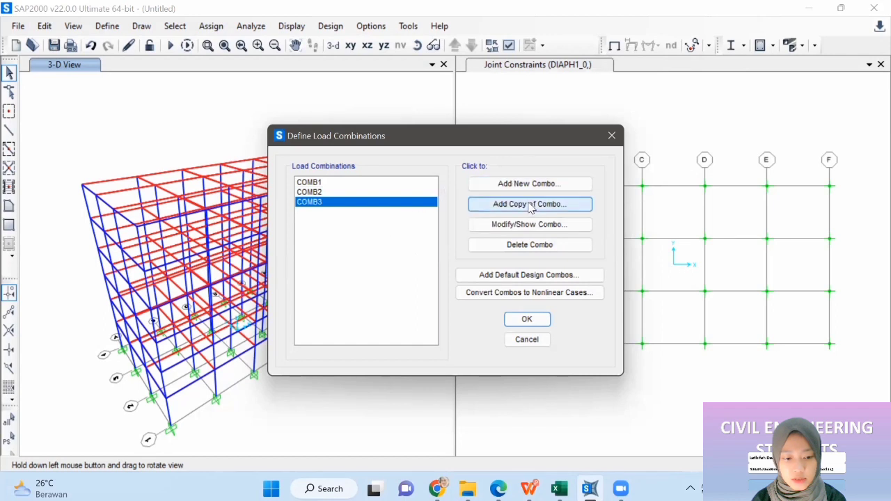
left_click(530, 206)
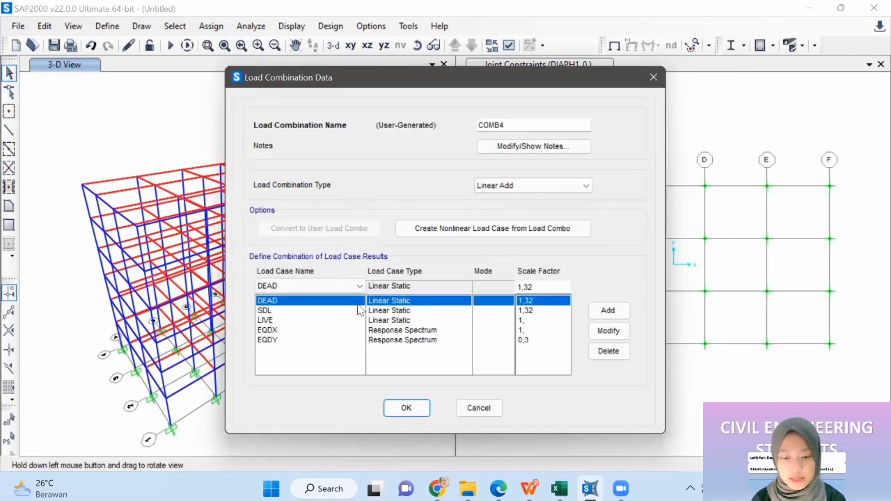
left_click(540, 340)
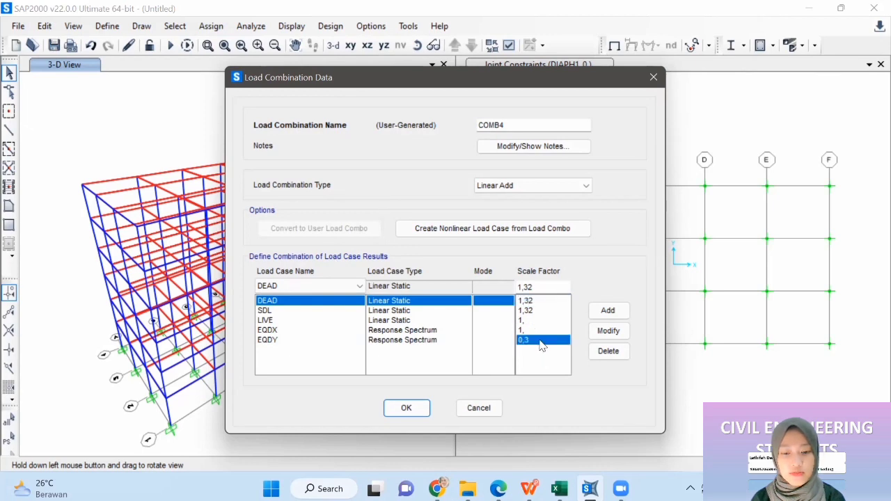
left_click(522, 287)
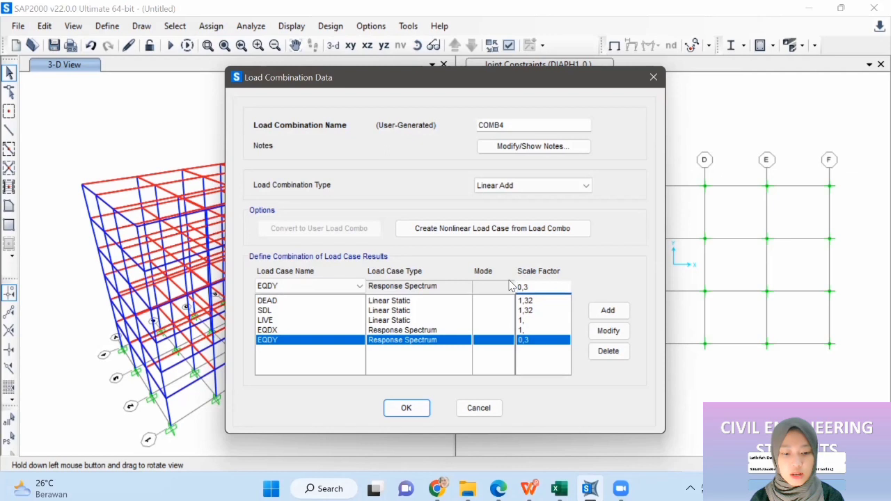
type("-")
left_click(608, 331)
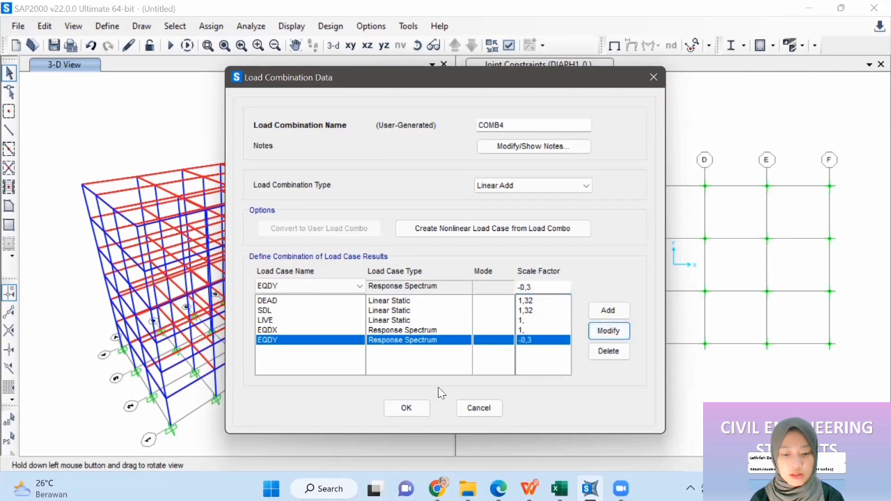
left_click(407, 410)
- Create load combination COMB5 as a copy of COMB4 with scale factors 0,3 for EQDY and -1 for EQDX
left_click(411, 214)
left_click(506, 210)
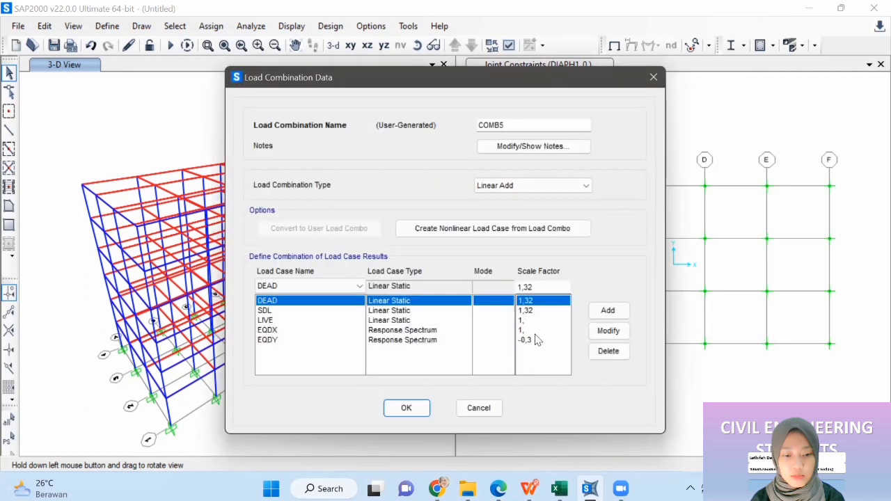
left_click(536, 339)
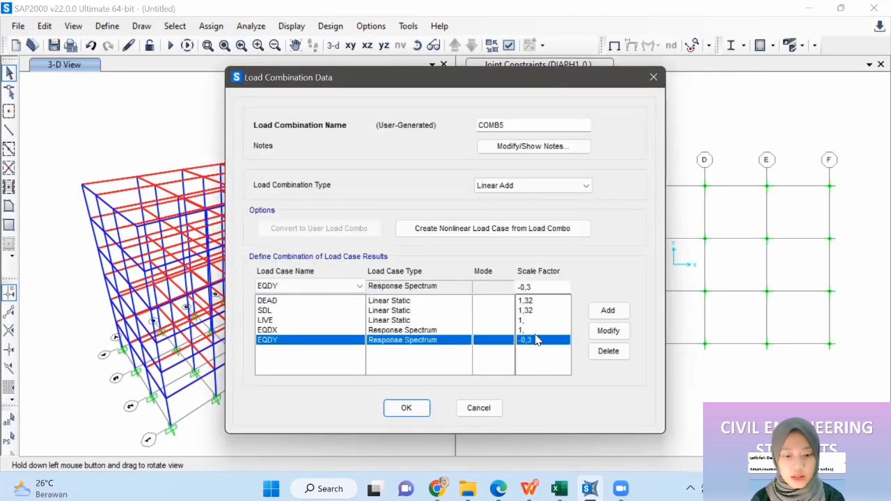
left_click(522, 287)
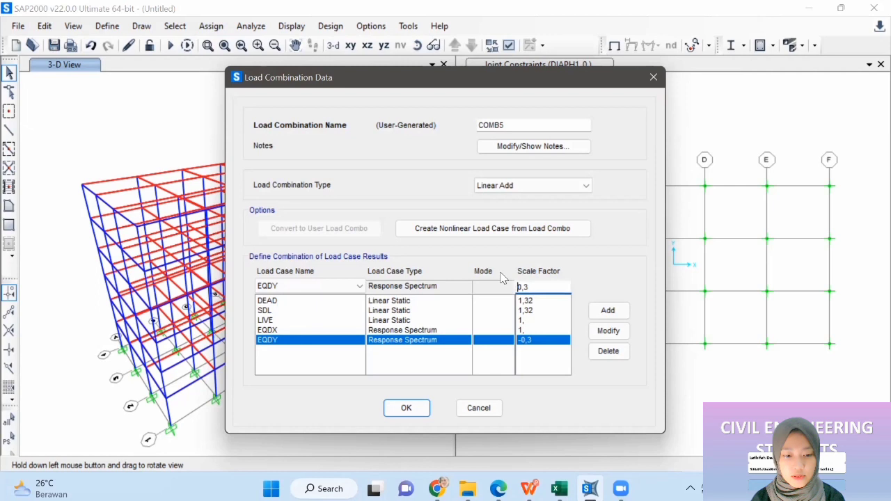
left_click(607, 331)
left_click(543, 330)
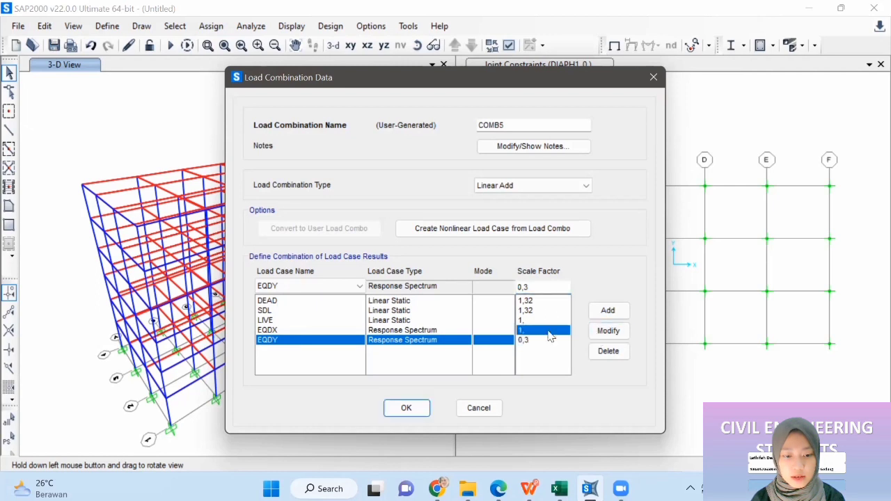
left_click(521, 287)
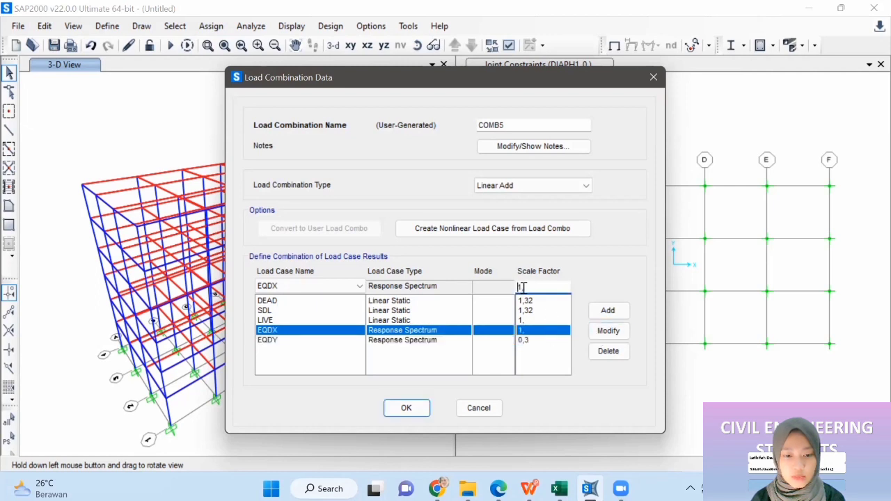
left_click(608, 331)
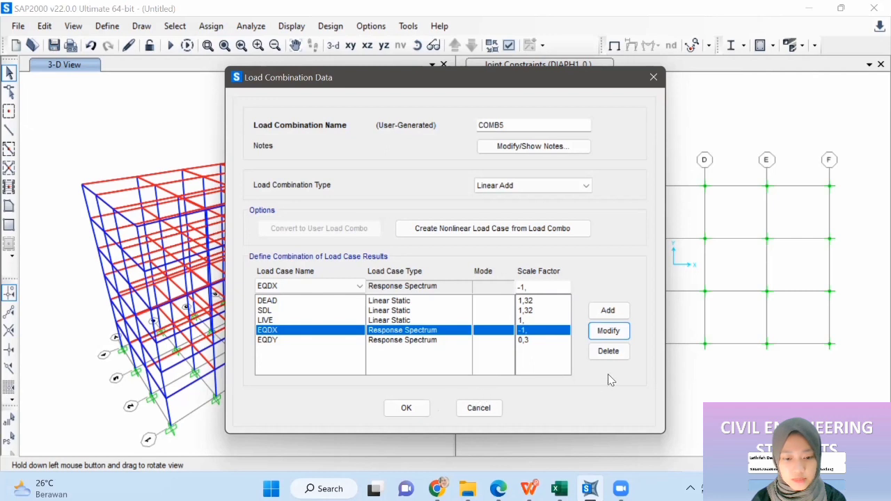
left_click(418, 408)
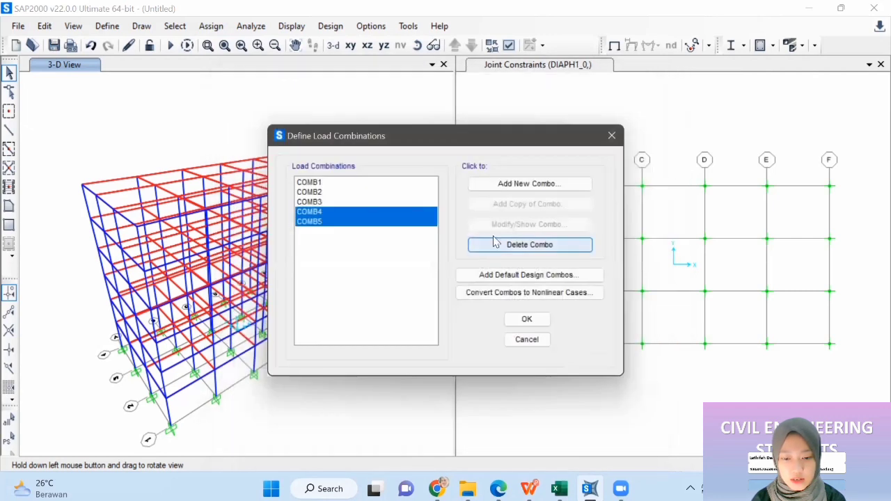
- Create load combination COMB6 as a copy of COMB5 with the EQDY scale factor set to -0,3
left_click(532, 207)
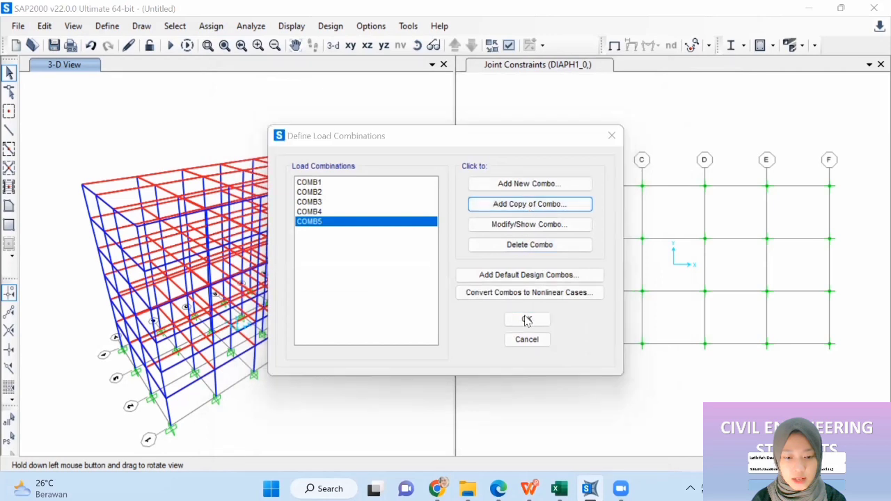
left_click(525, 338)
left_click(518, 287)
type("-0,3")
left_click(607, 331)
left_click(406, 408)
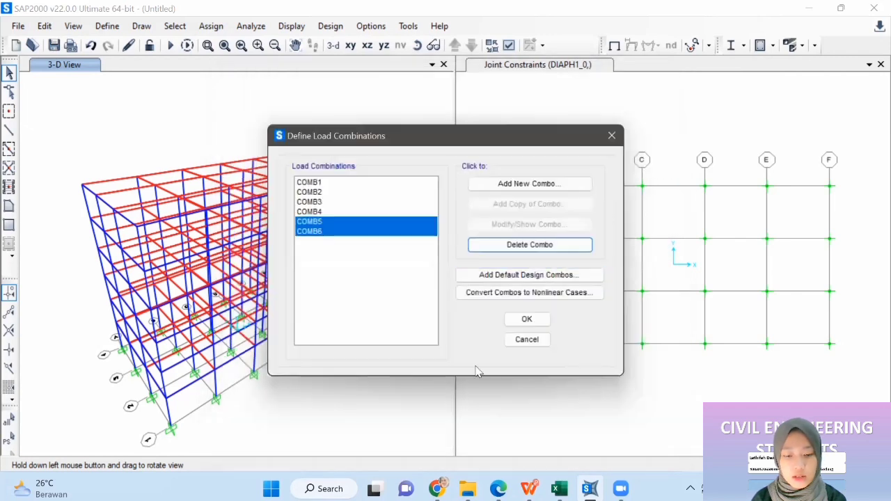
- Create load combination COMB7 as a copy of COMB6 with scale factors 0,3 for EQDX and 1 for EQDY
left_click(417, 231)
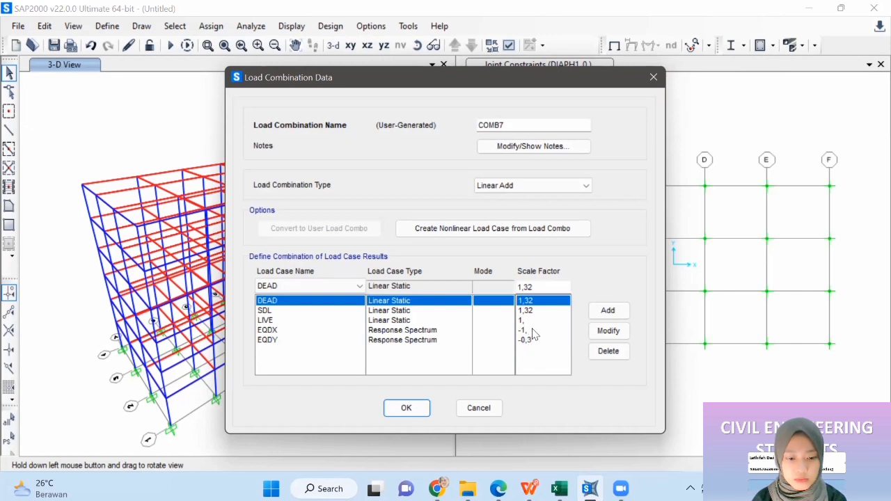
left_click(531, 330)
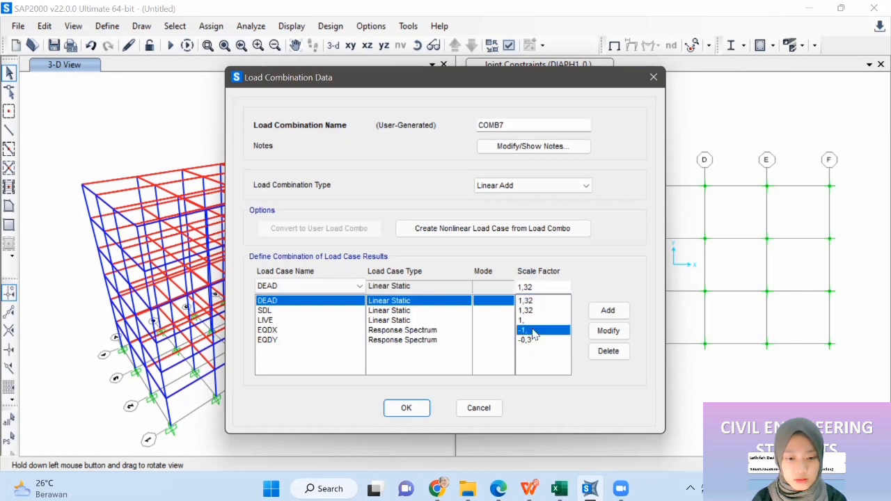
double_click(520, 288)
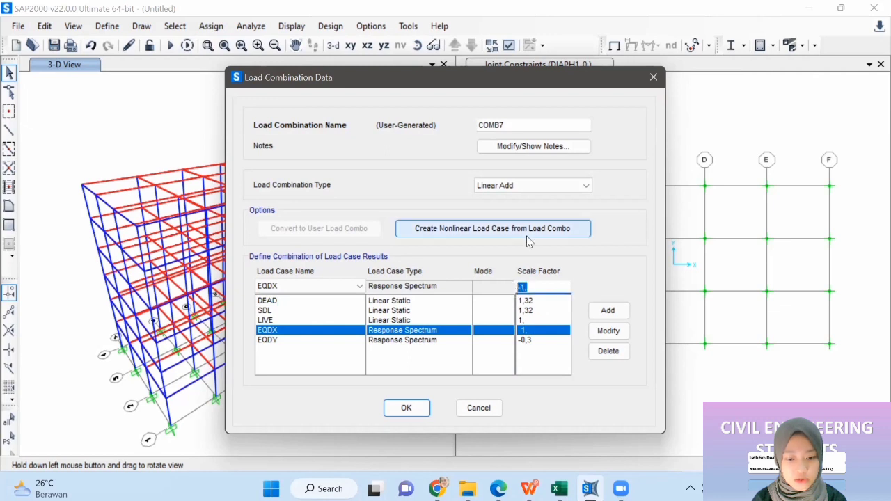
type("0,3")
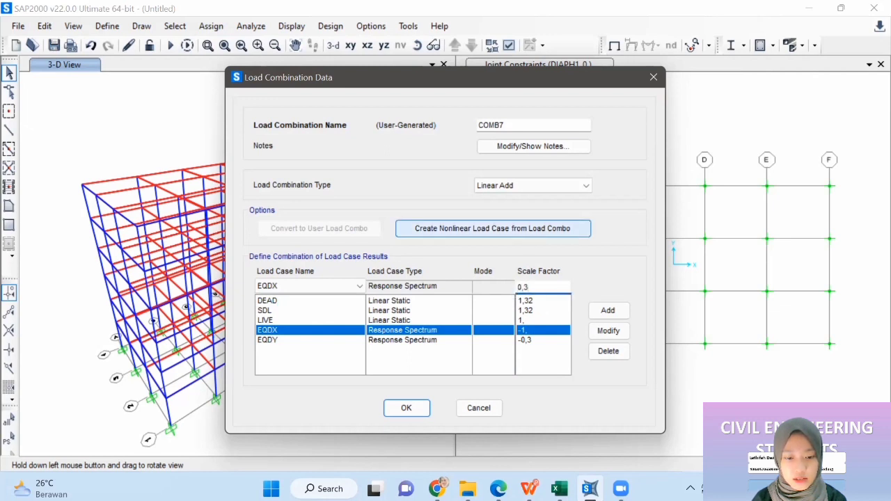
left_click(618, 334)
left_click(532, 339)
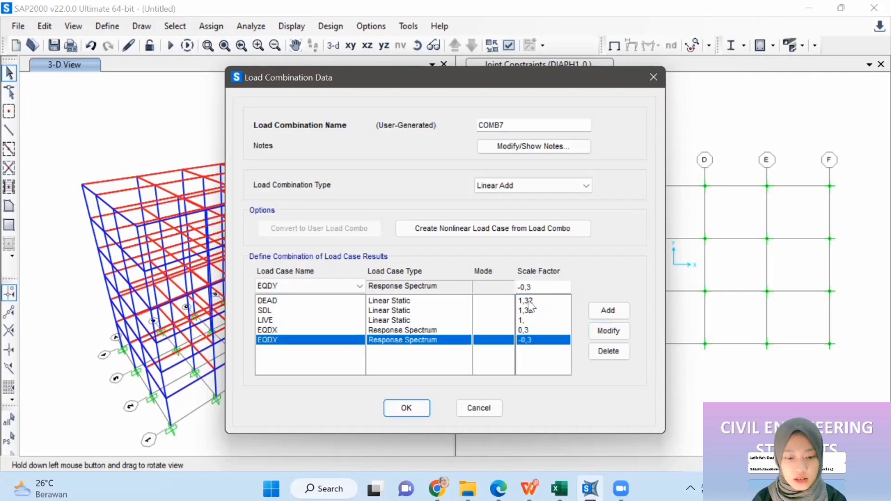
double_click(533, 287)
type("1")
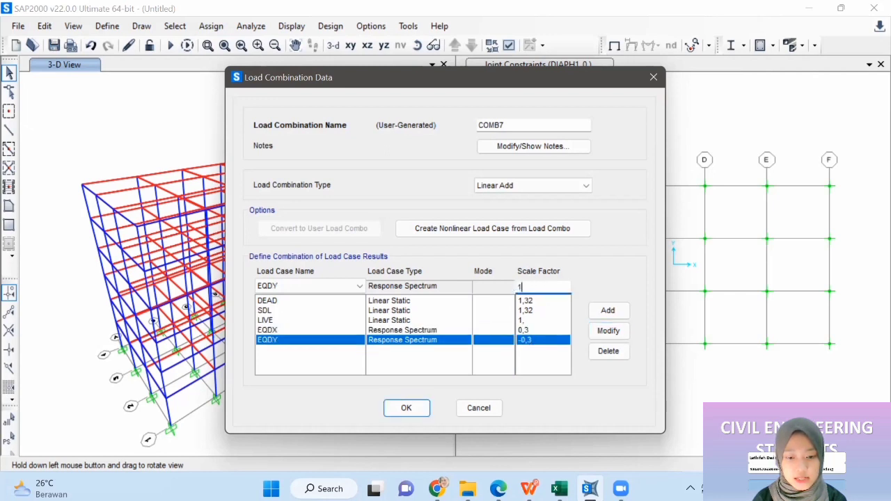
left_click(619, 334)
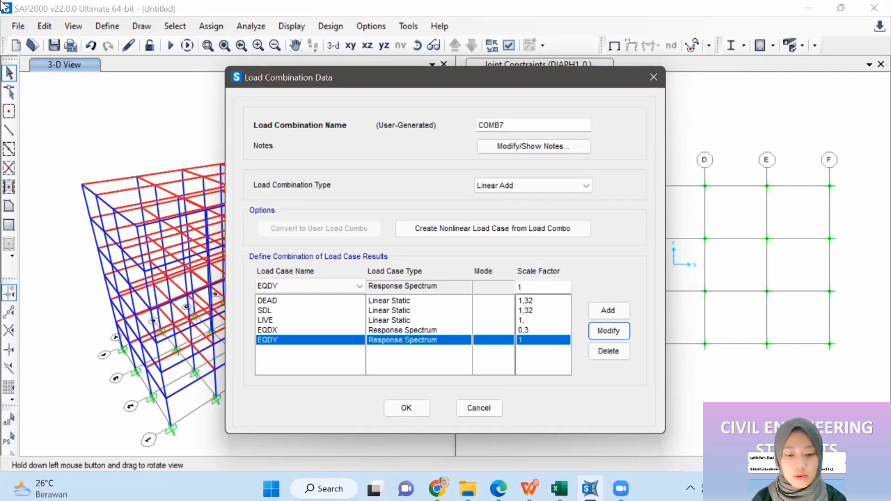
left_click(406, 410)
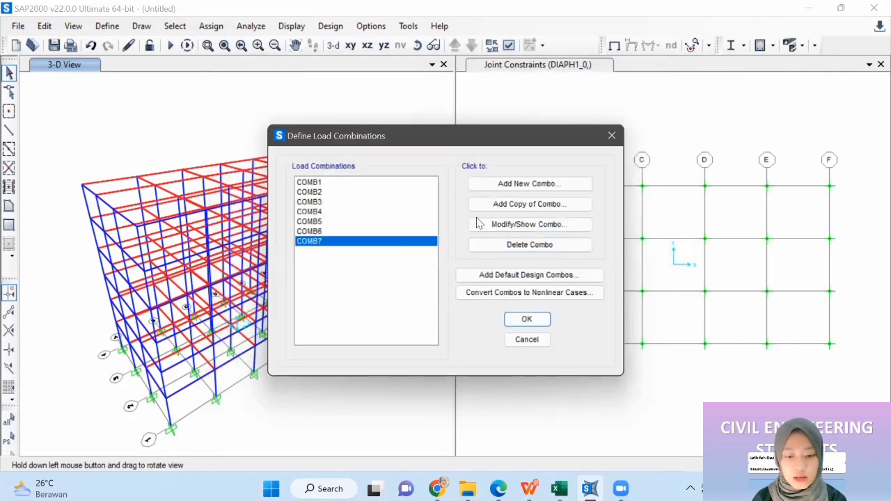
- Create load combination COMB8 as a copy of COMB7 with the EQDX scale factor set to -0,3
left_click(533, 205)
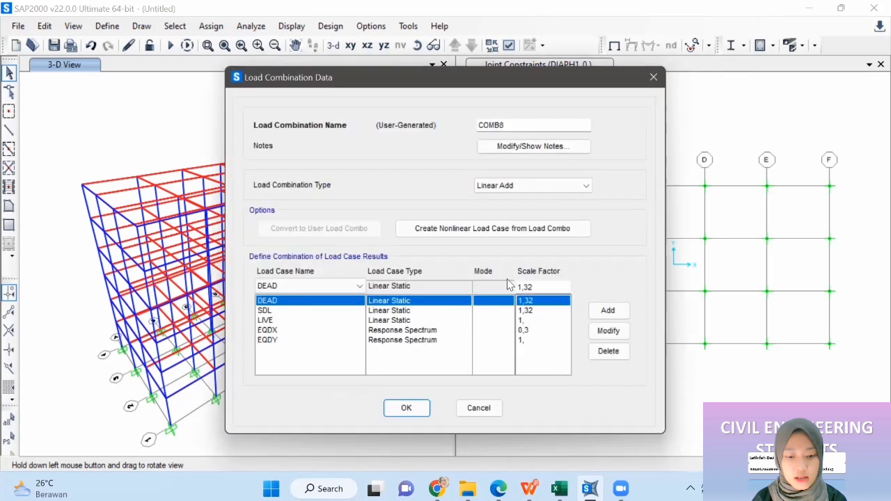
left_click(537, 331)
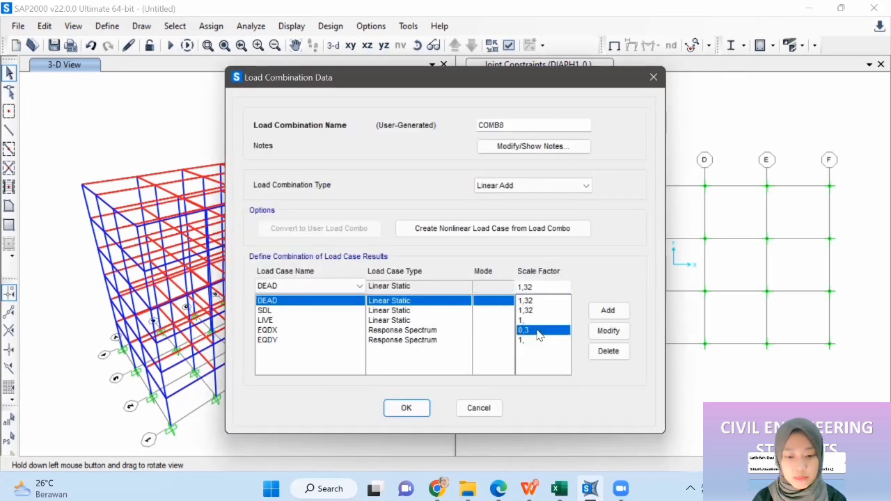
left_click(522, 287)
type("-")
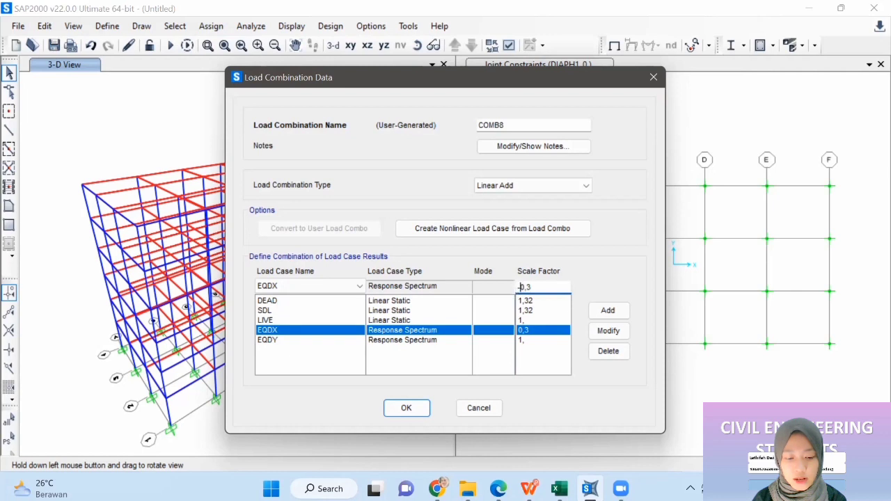
left_click(608, 331)
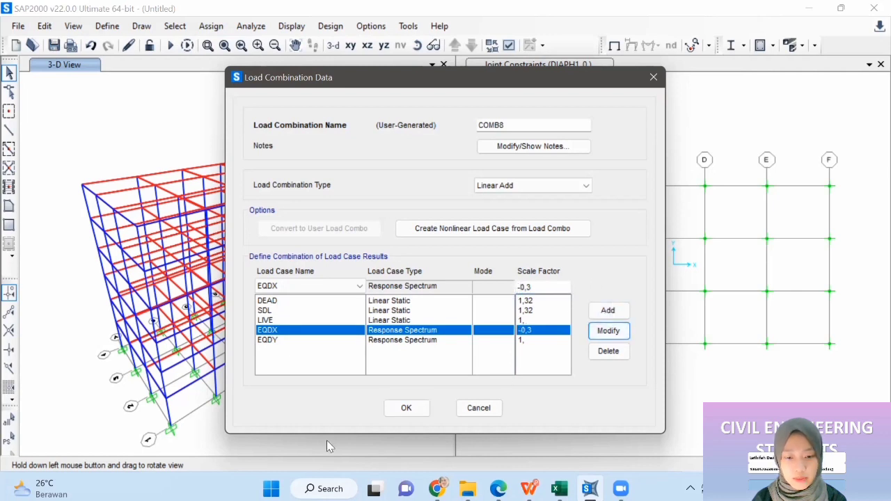
left_click(405, 408)
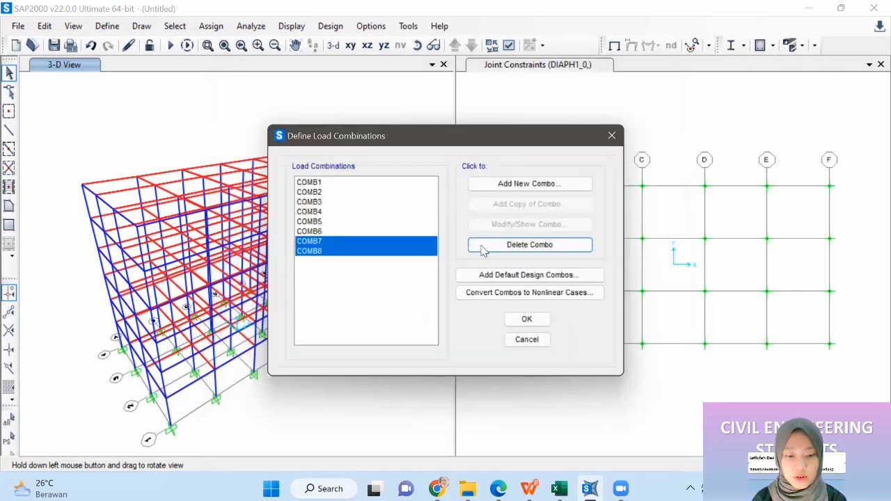
- Create load combination COMB9 as a copy of COMB8 with scale factors 0,3 for EQDX and -1 for EQDY
left_click(381, 252)
left_click(488, 204)
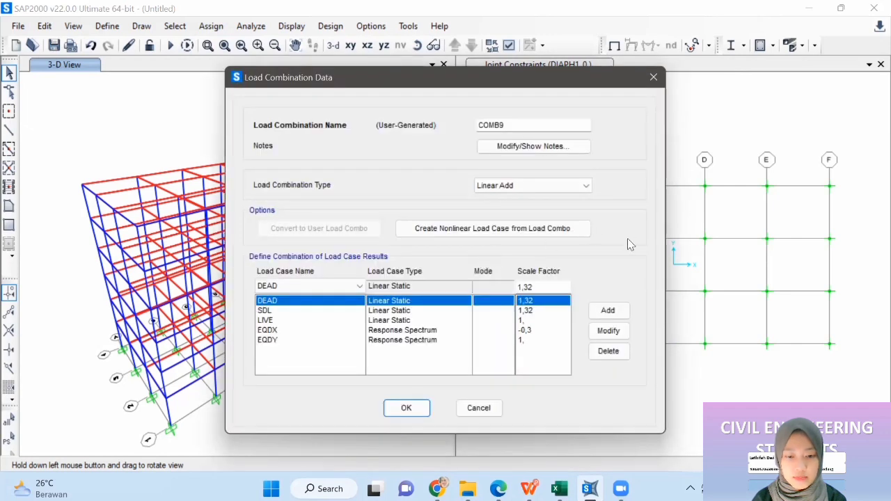
left_click(542, 331)
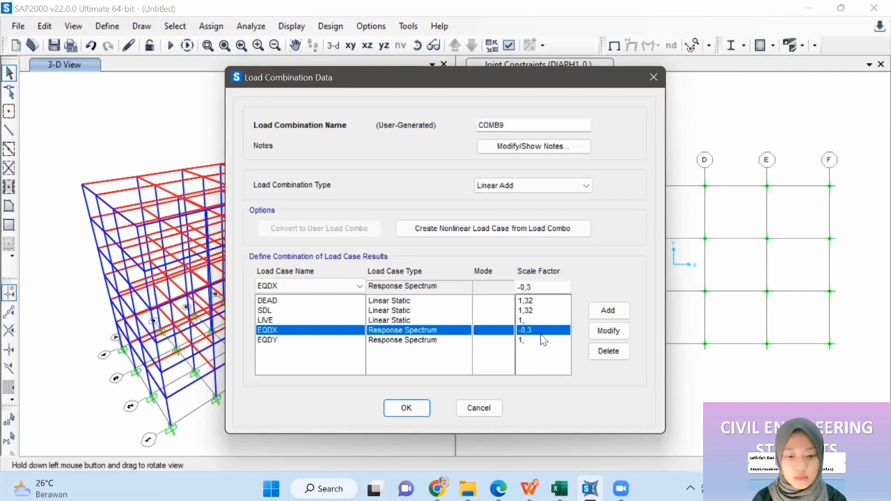
left_click(523, 286)
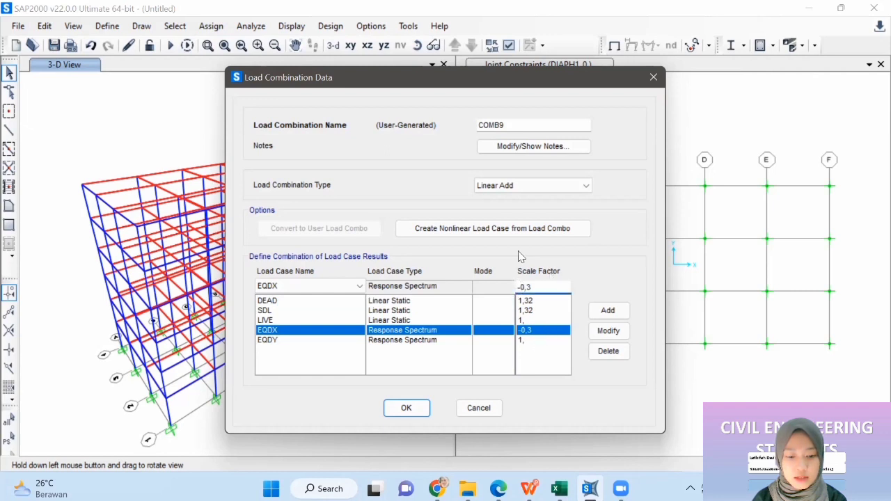
left_click(608, 331)
left_click(543, 339)
left_click(520, 287)
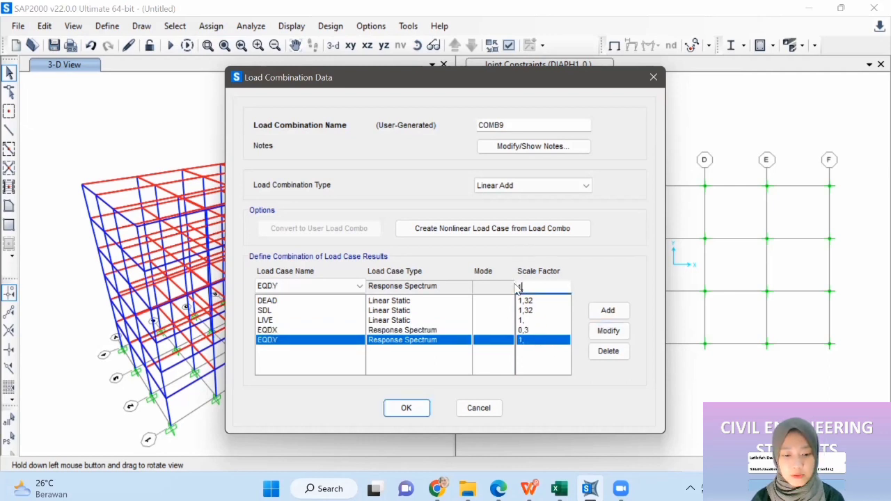
left_click(607, 331)
left_click(420, 405)
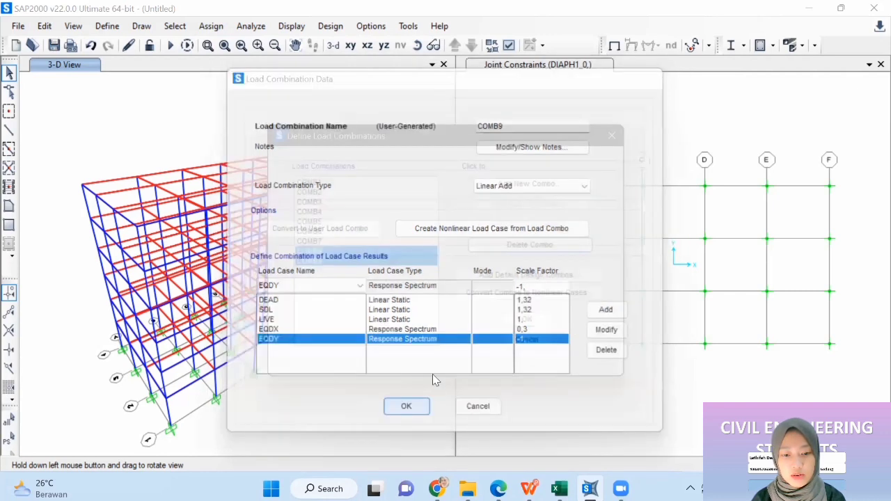
- Create load combination COMB10 as a copy of COMB9 with the EQDX scale factor set to -0,3
left_click(522, 205)
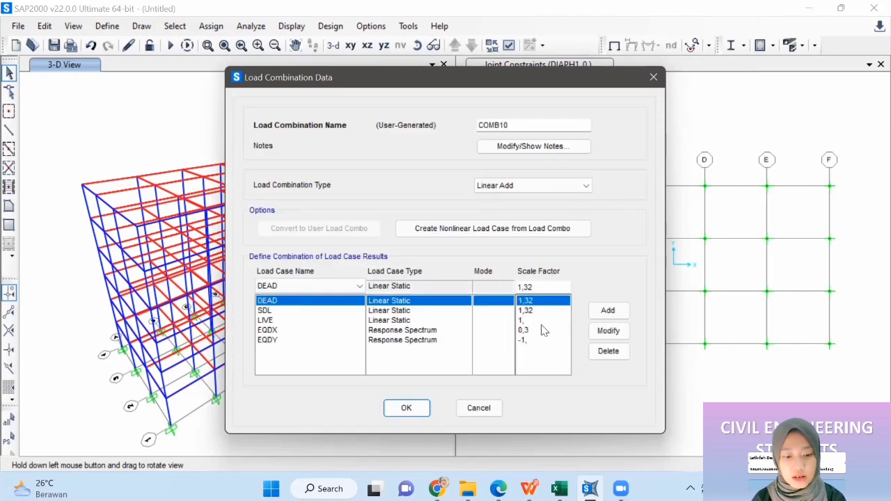
left_click(547, 331)
left_click(520, 287)
type("-0")
left_click(607, 330)
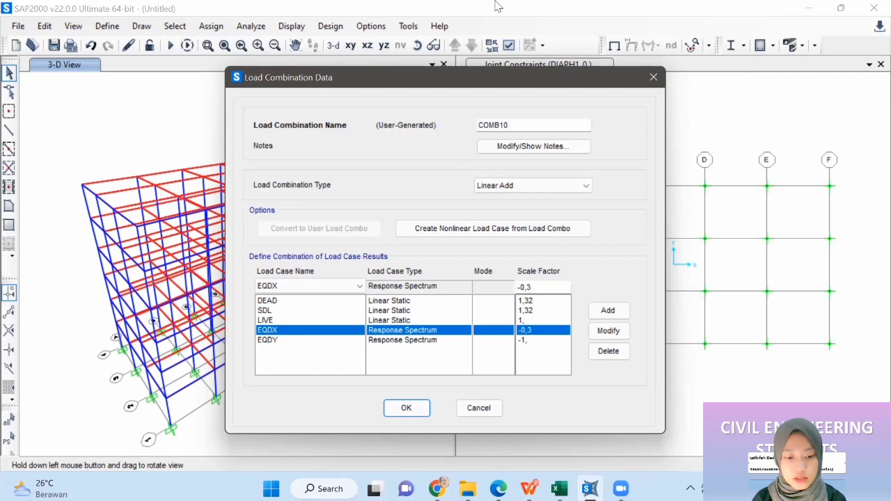
left_click(407, 407)
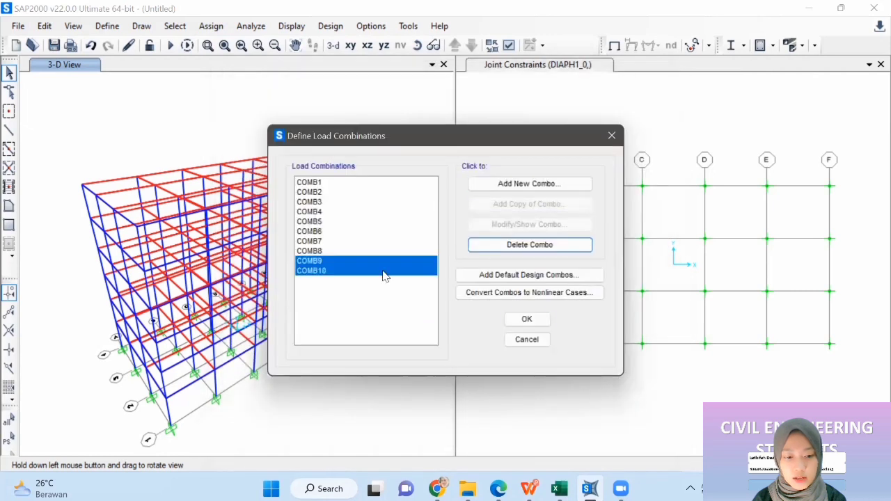
- Start load combination COMB11 as a copy of COMB10 and remove the LIVE load case from it
left_click(382, 272)
left_click(548, 204)
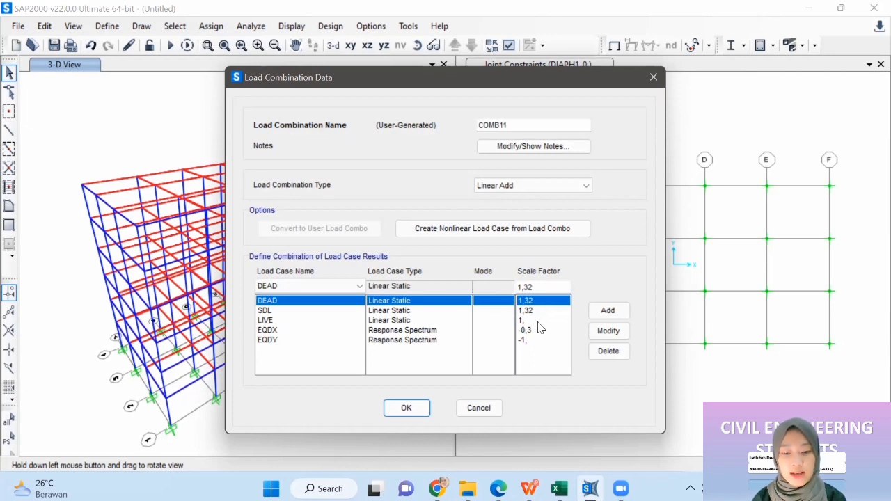
left_click(273, 320)
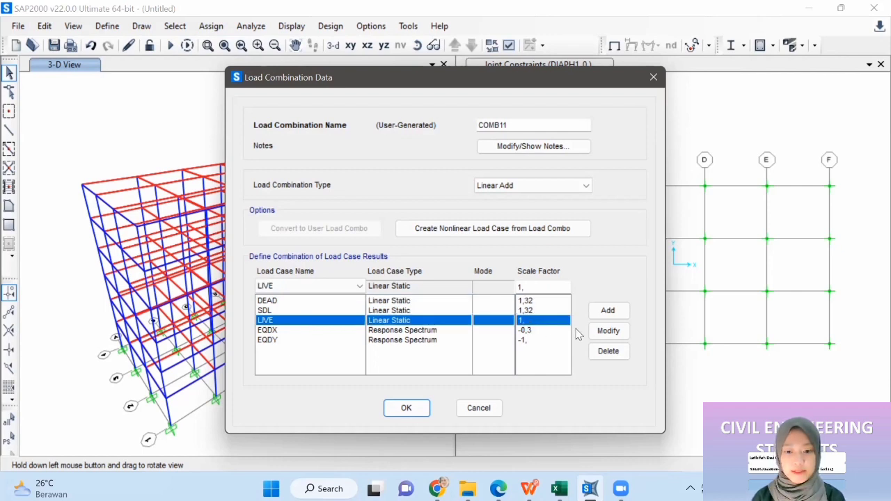
left_click(607, 351)
left_click(531, 321)
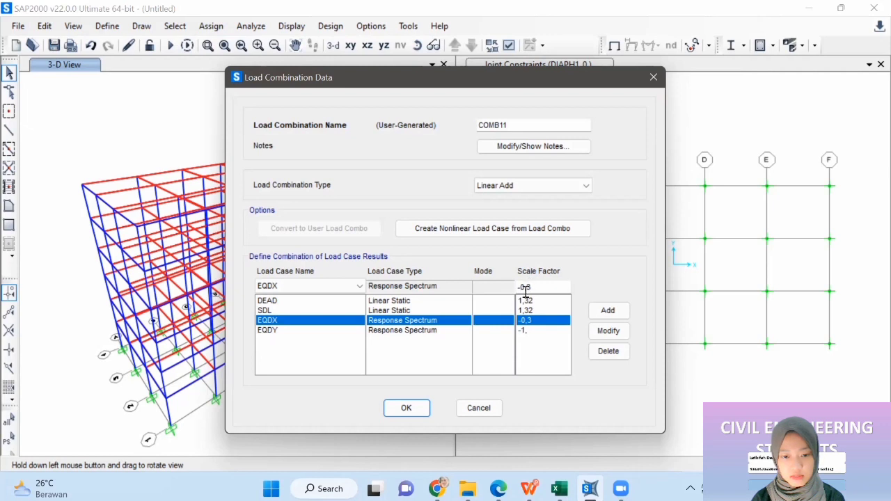
- Set the scale factors of the DEAD and SDL load cases in COMB11 to 0,78
left_click(529, 300)
double_click(535, 288)
type("0")
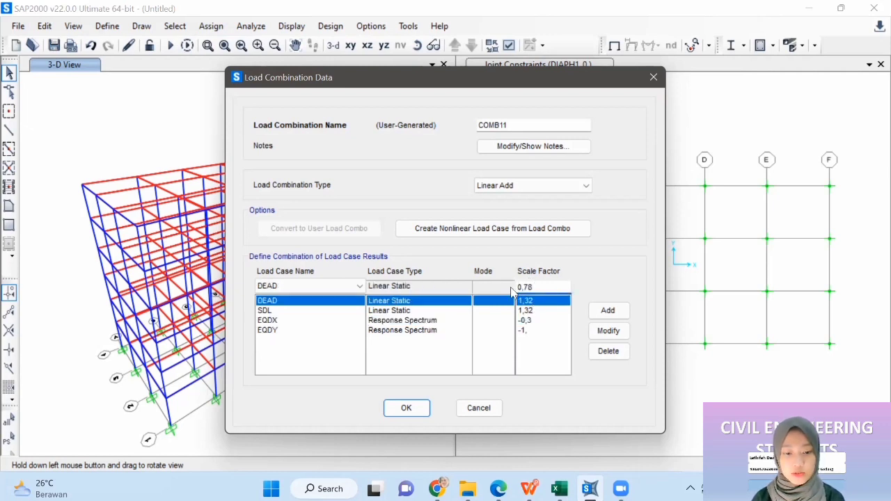
left_click(607, 330)
left_click(550, 310)
double_click(536, 287)
key("BackSpace")
type("0")
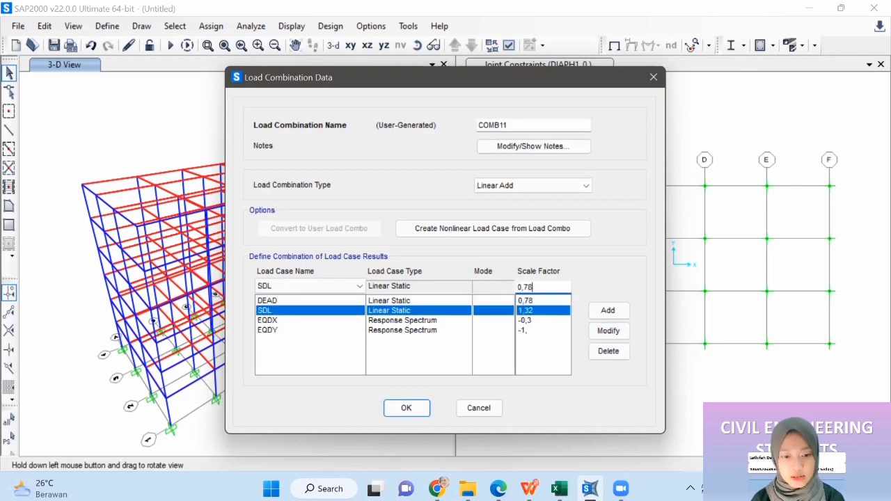
left_click(607, 330)
- Set the COMB11 scale factors to 1 for EQDX and 0,3 for EQDY and accept the combination
left_click(529, 320)
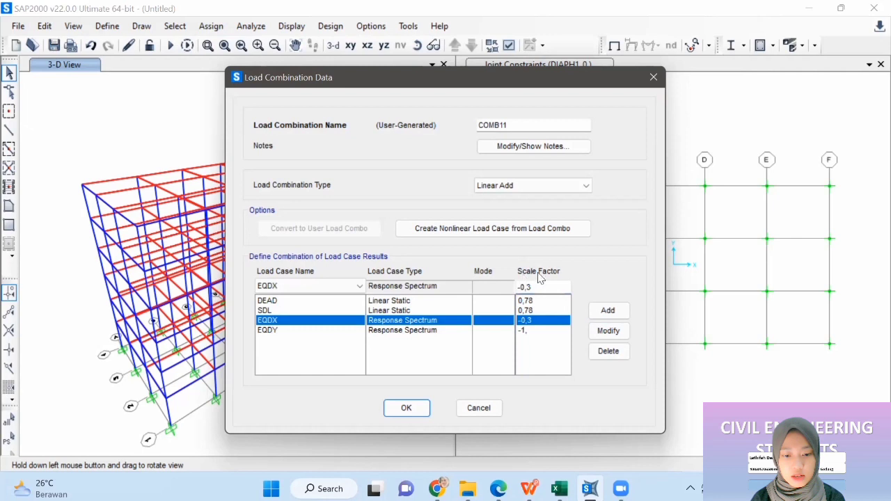
double_click(540, 285)
key("BackSpace")
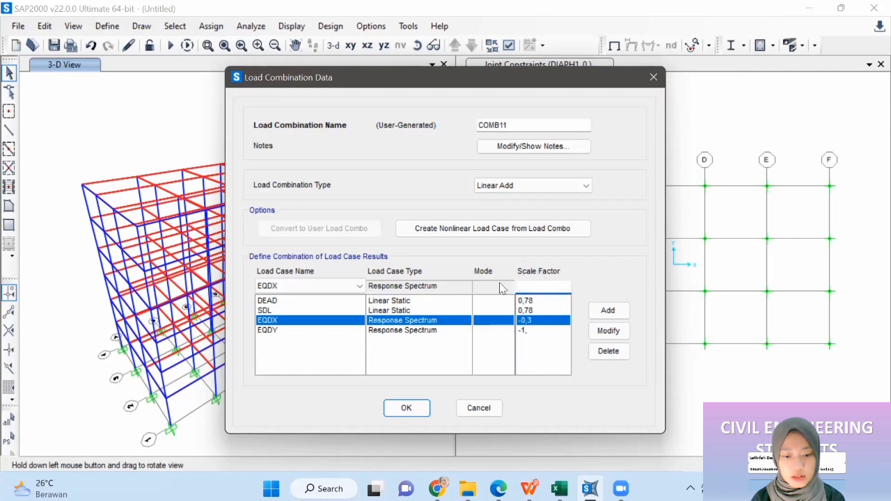
type("1")
left_click(607, 330)
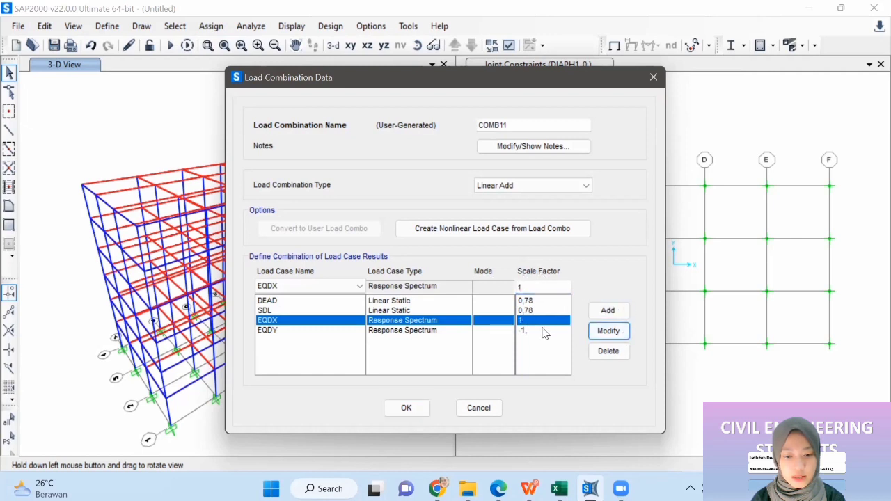
left_click(544, 330)
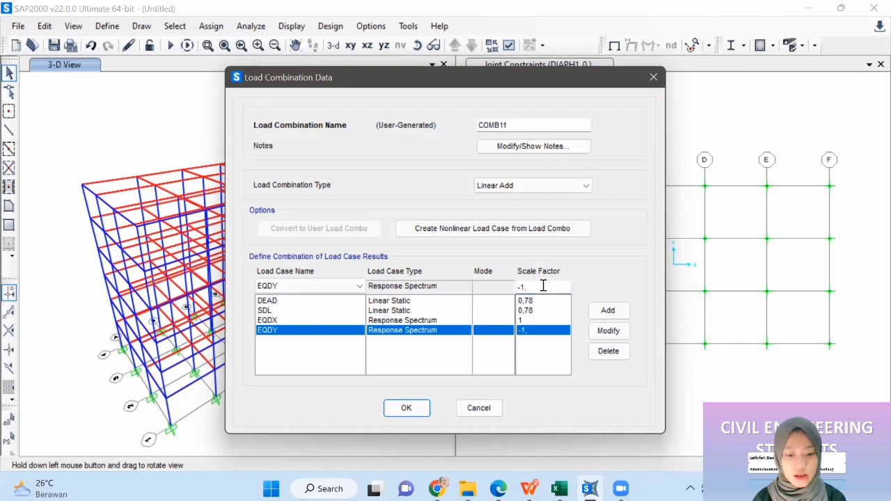
left_click_drag(543, 286, 515, 285)
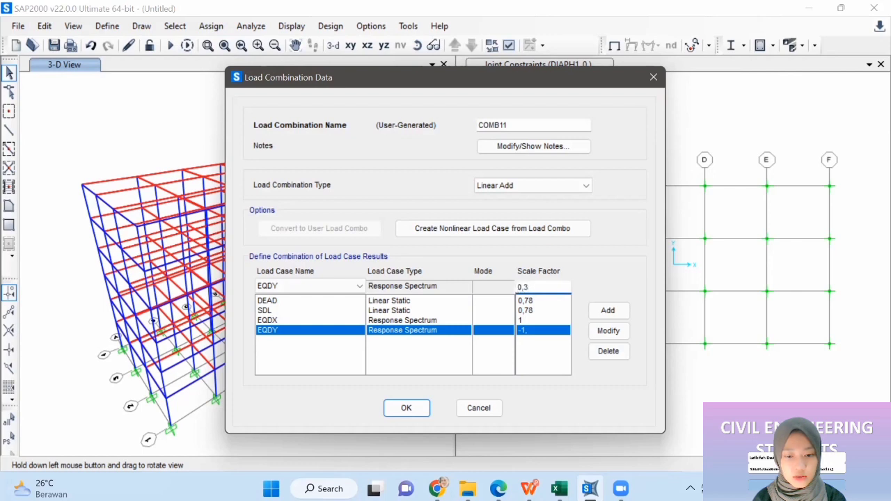
left_click(607, 331)
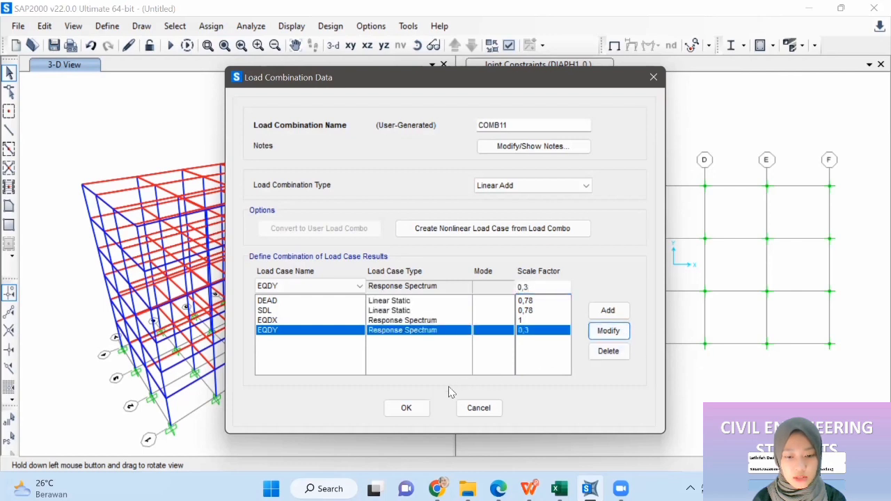
left_click(426, 409)
- Create load combination COMB12 as a copy of COMB11 with the EQDY scale factor set to -0,3, dismissing the antivirus restart notice
left_click(379, 282)
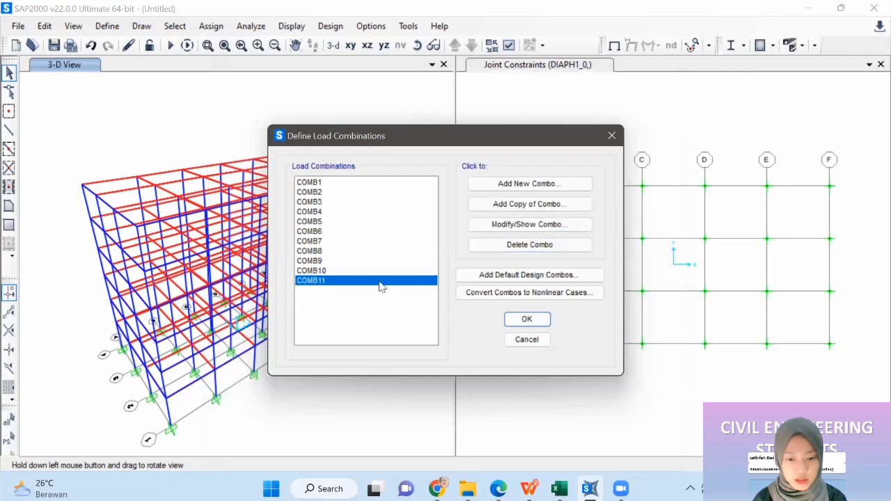
left_click(541, 206)
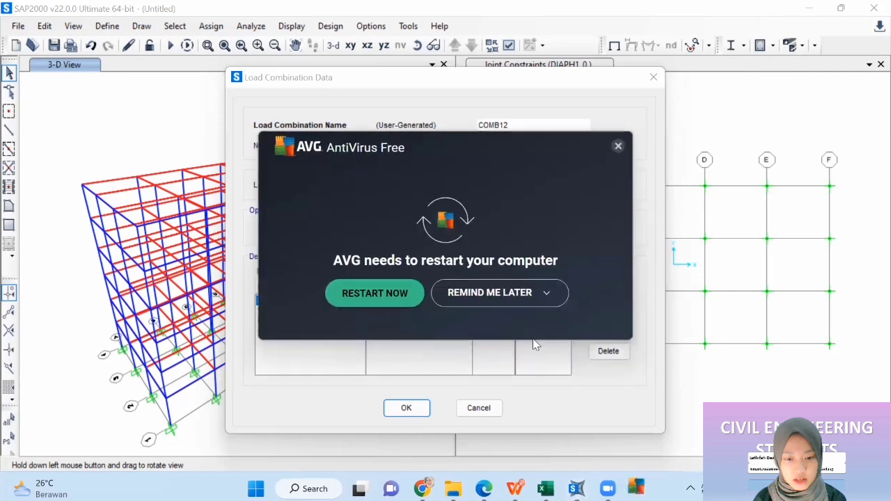
left_click(618, 146)
left_click(525, 330)
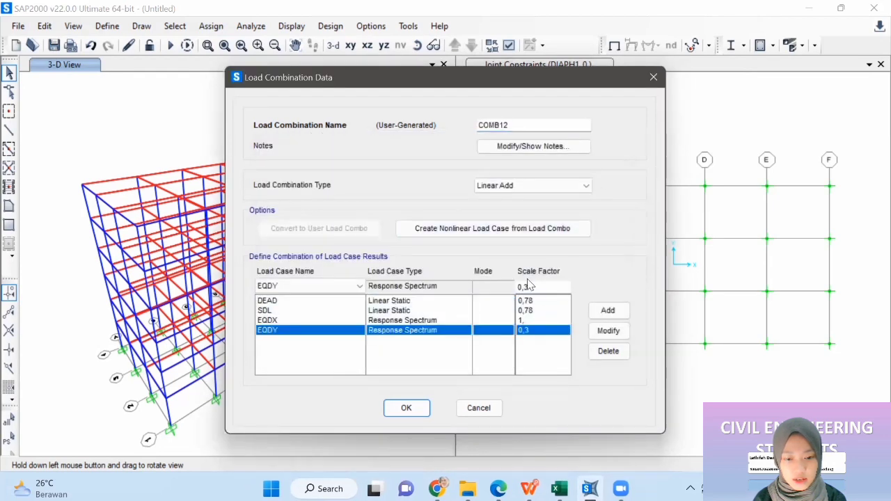
left_click(532, 285)
type("-")
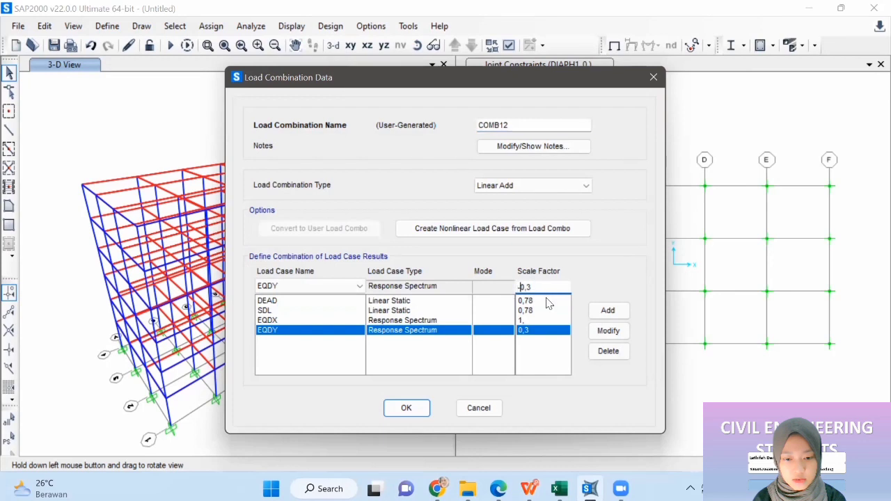
left_click(606, 334)
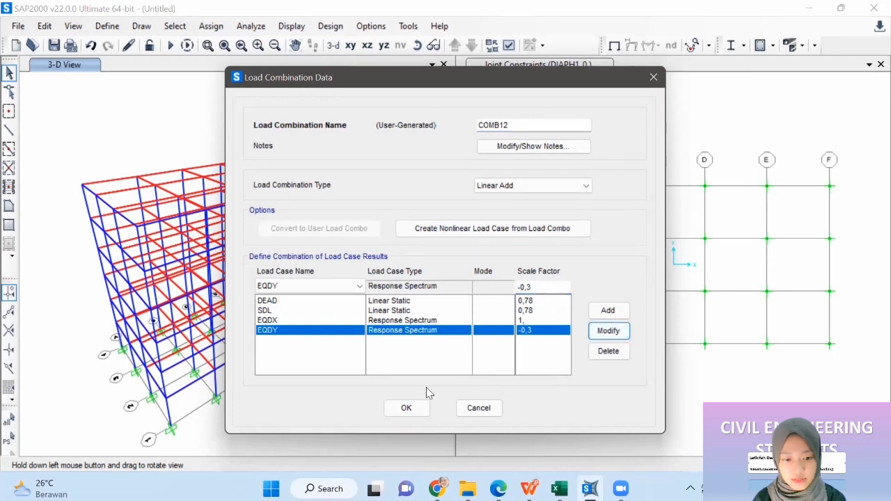
left_click(421, 408)
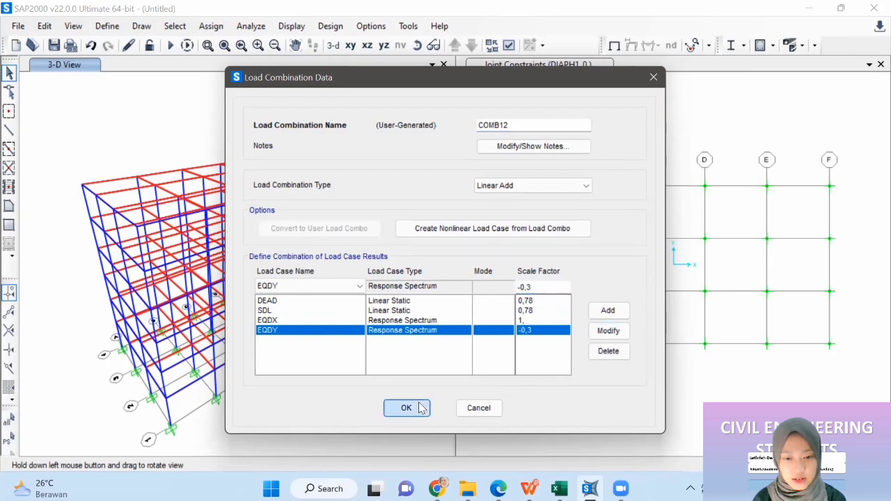
- Create load combination COMB13 as a copy of COMB12 with scale factors of -1 for EQDX and 0,3 for EQDY
left_click(396, 292)
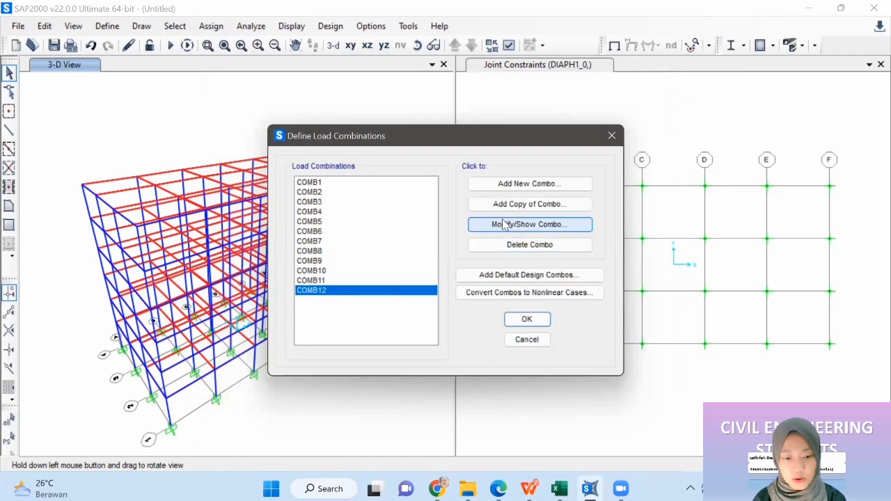
left_click(522, 205)
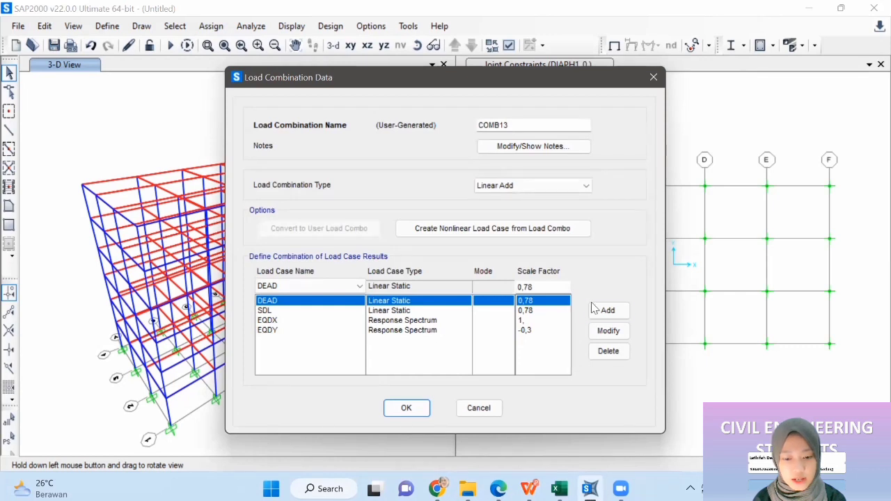
left_click(542, 321)
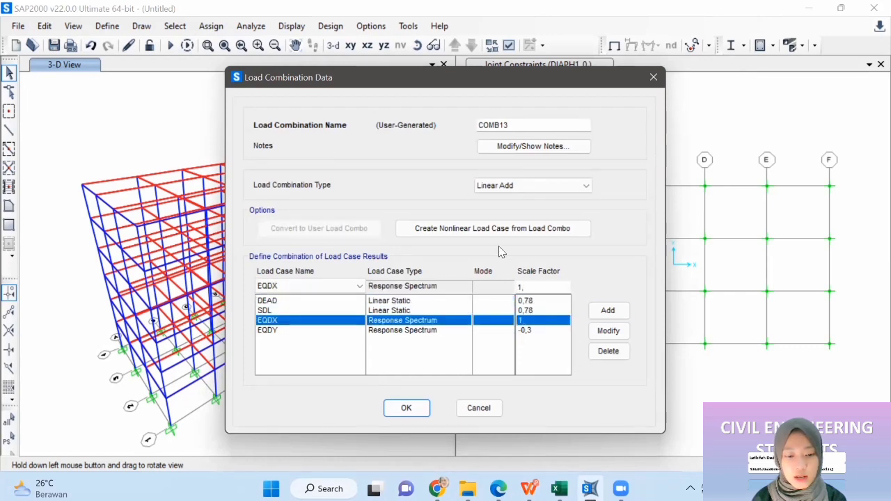
left_click(517, 287)
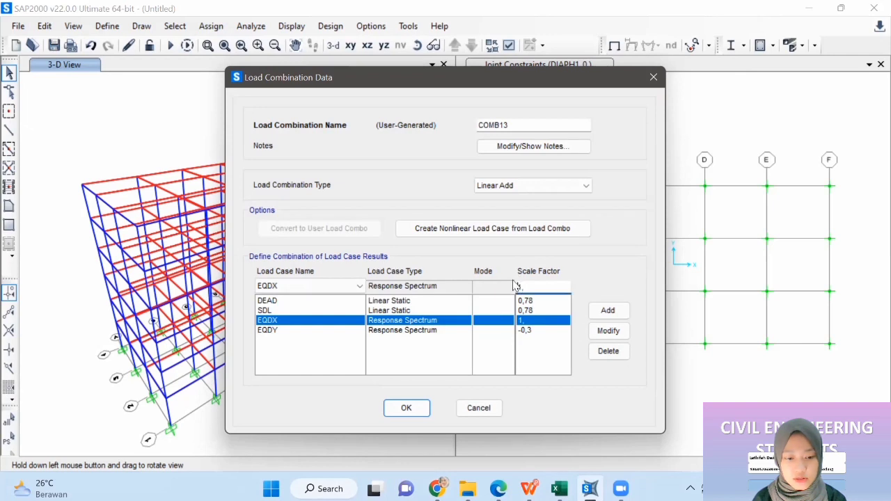
type("-")
left_click(607, 331)
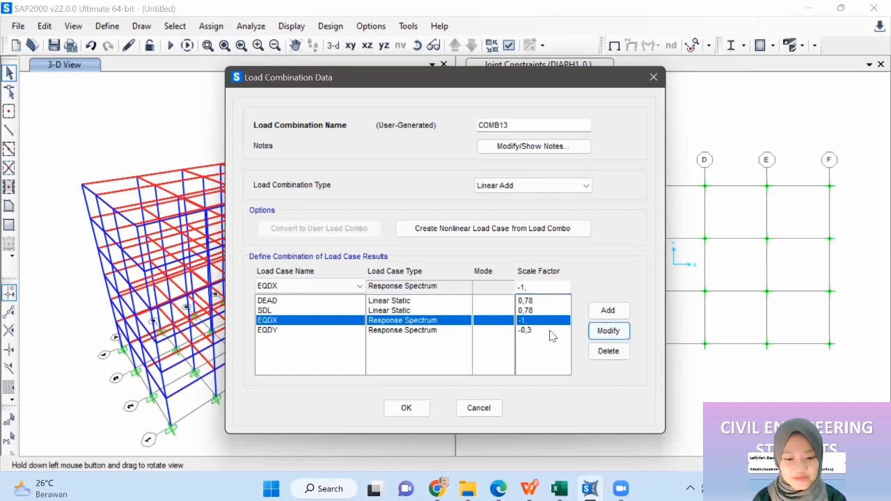
left_click(553, 329)
left_click(524, 286)
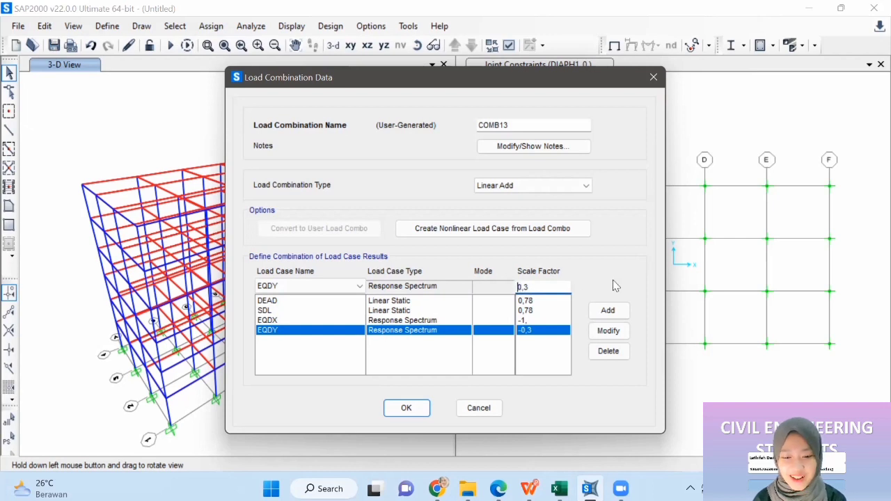
left_click(608, 331)
left_click(406, 407)
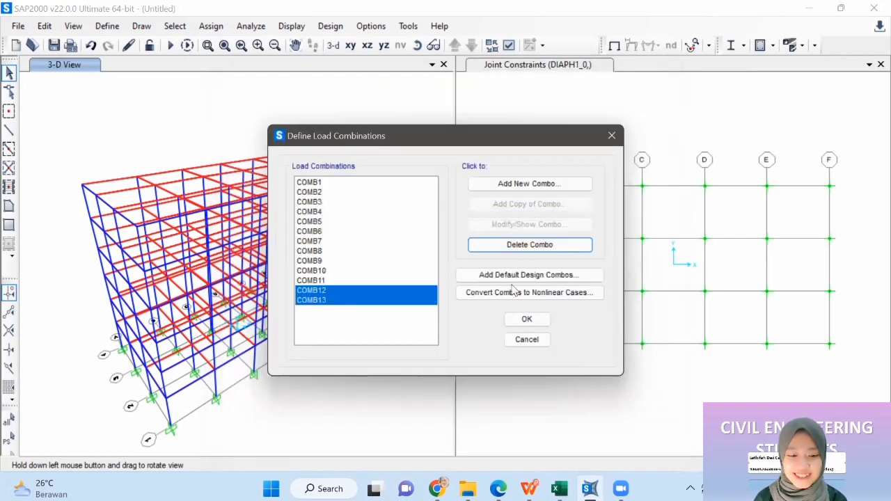
- Create load combination COMB14 as a copy of COMB13 with the EQDY scale factor set to -0,3
left_click(399, 300)
left_click(508, 206)
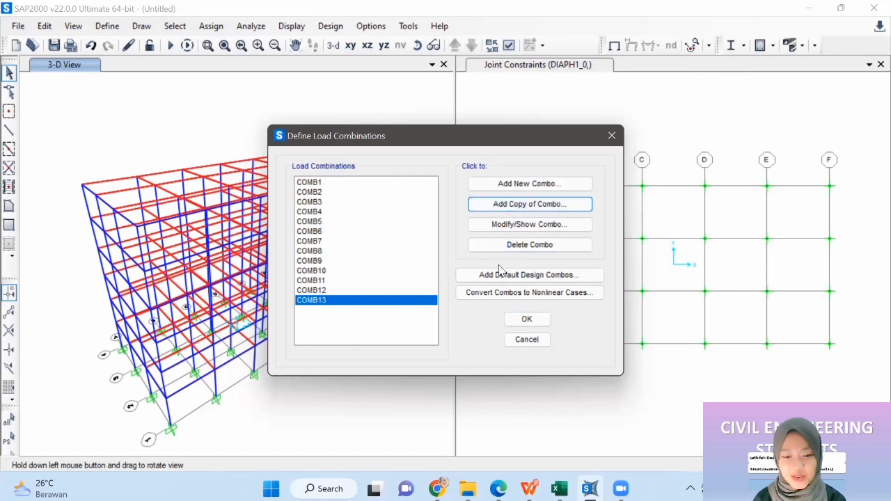
left_click(534, 323)
left_click(535, 329)
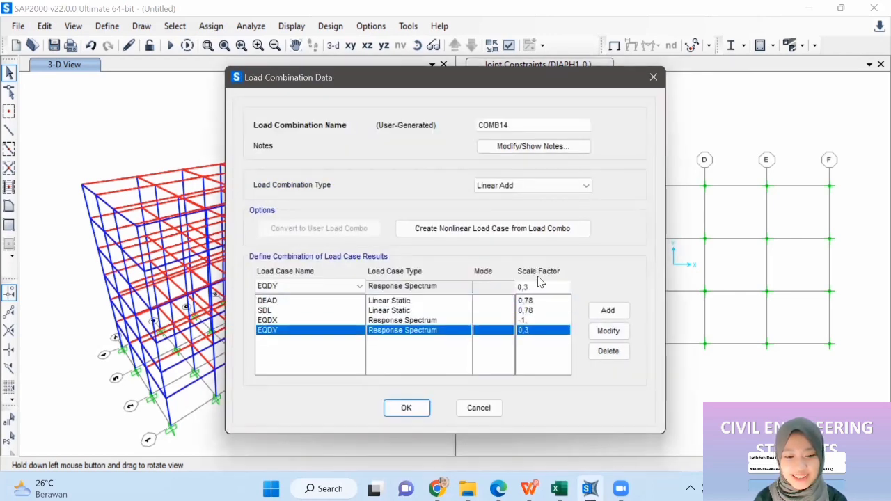
left_click(518, 287)
type("-")
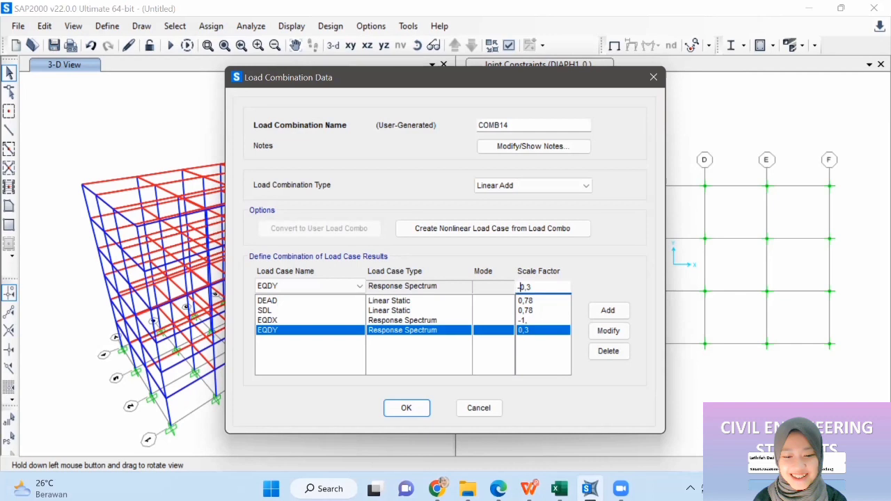
left_click(608, 331)
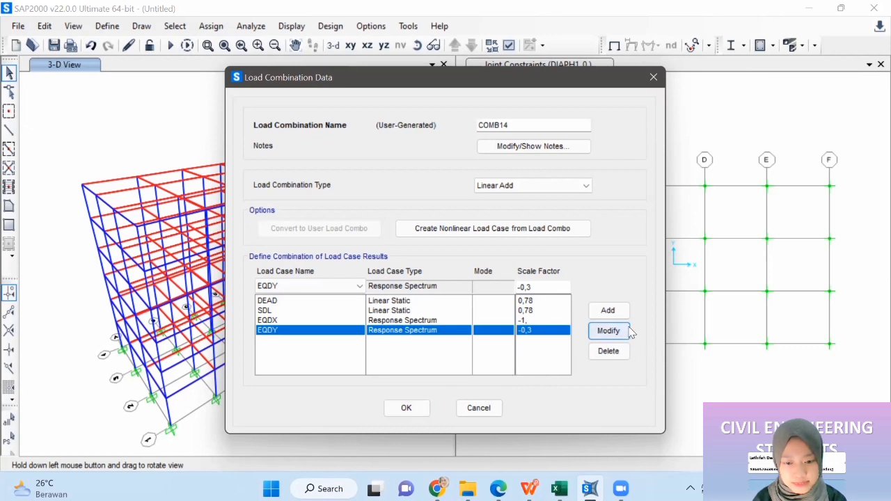
left_click(405, 410)
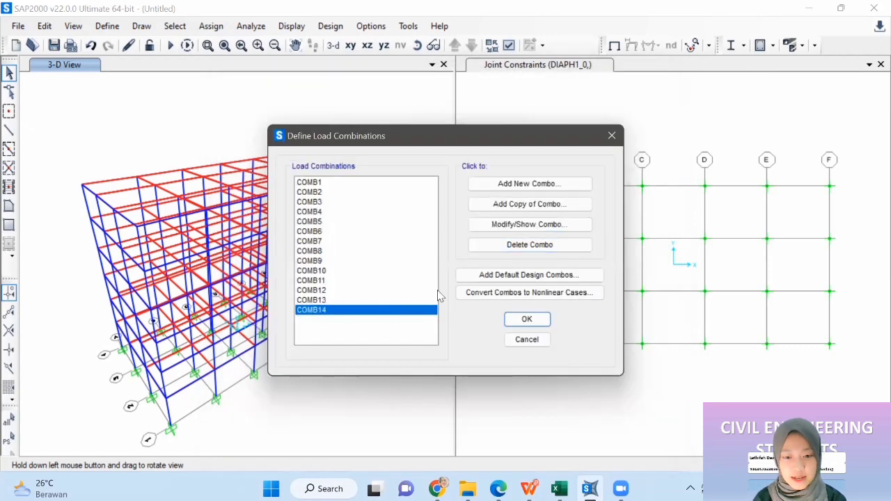
- Start load combination COMB15 as a copy of COMB14 and set its EQDX scale factor to 0,3
key("Return")
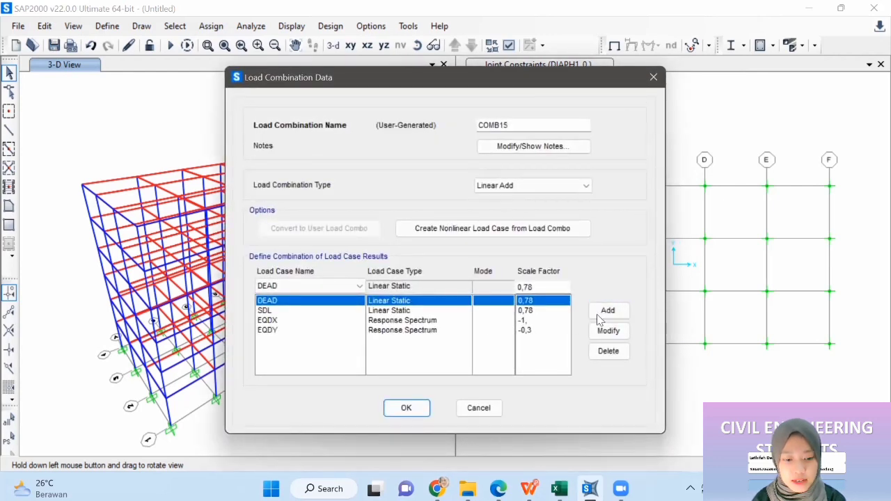
left_click(552, 321)
double_click(517, 286)
type("0")
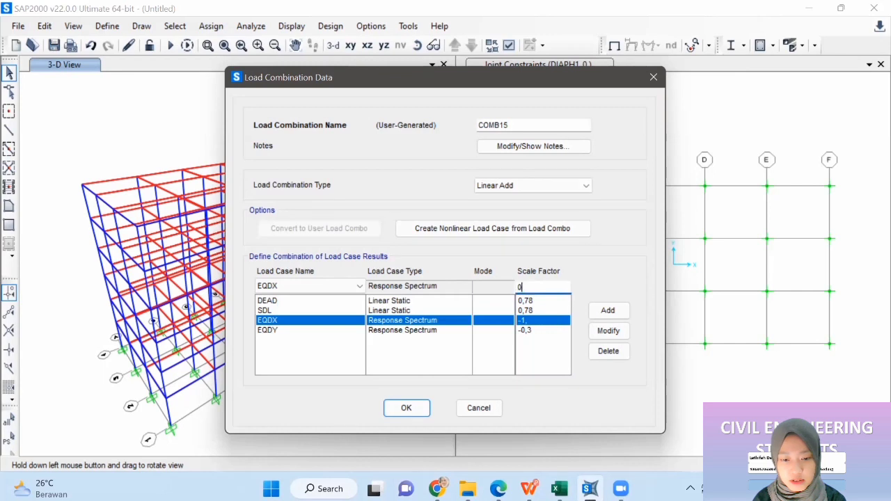
type(",3")
left_click(621, 333)
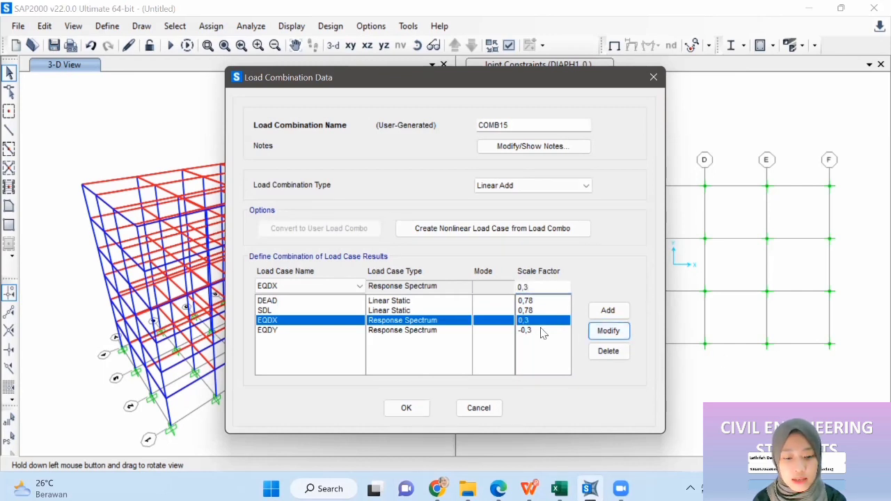
- Set the EQDY scale factor in COMB15 to 1 and accept the combination
left_click(541, 330)
double_click(546, 286)
key("BackSpace")
type("1")
left_click(608, 331)
left_click(408, 407)
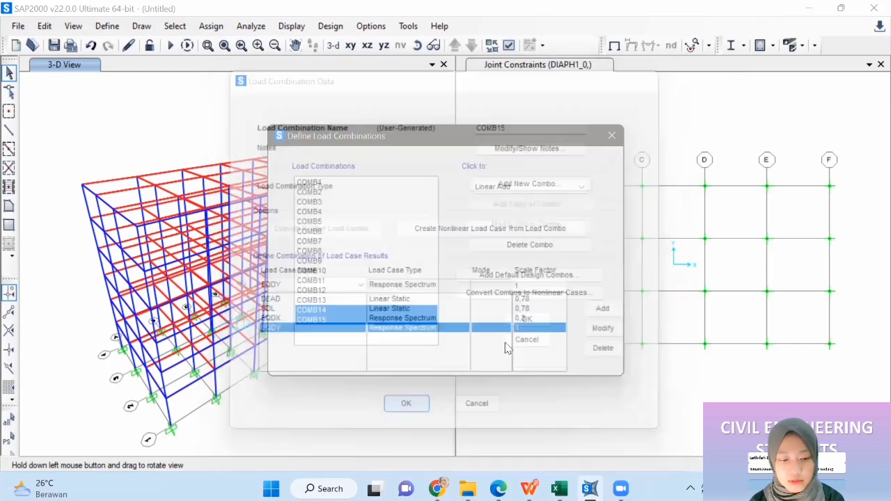
- Create load combination COMB16 as a copy of COMB15 with the EQDX scale factor set to -0,3
left_click(396, 320)
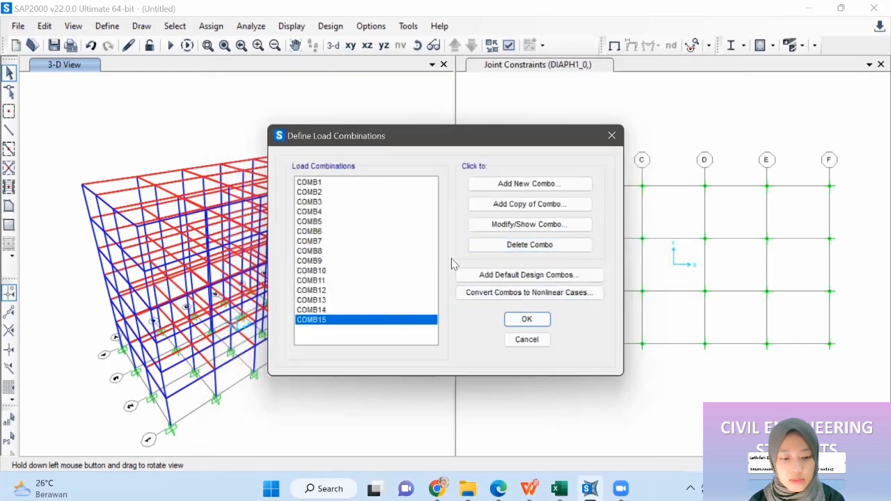
left_click(510, 205)
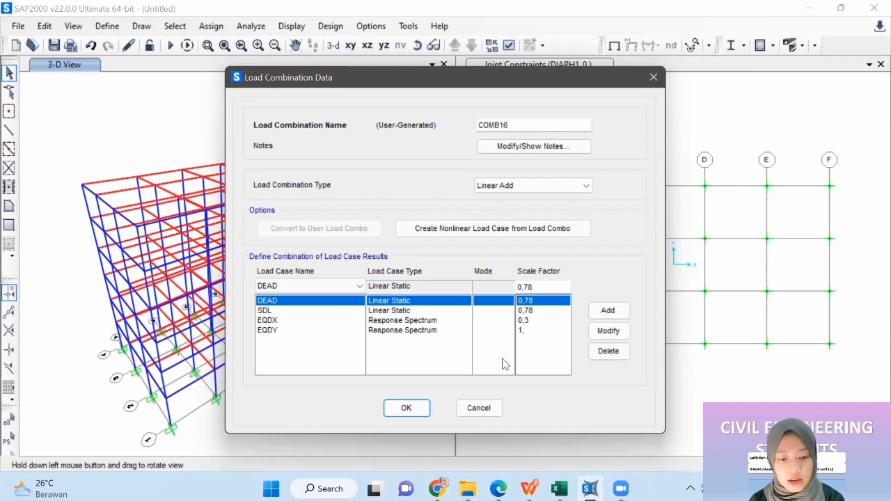
left_click(556, 320)
left_click(518, 286)
type("-")
left_click(605, 331)
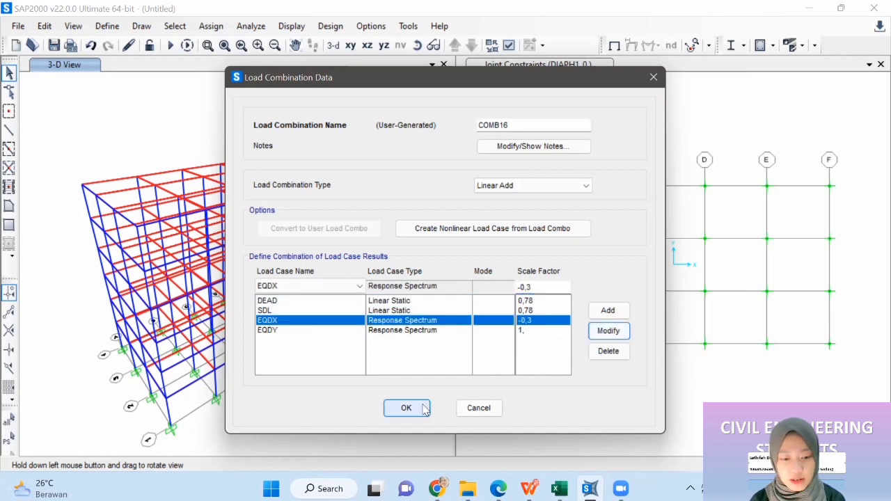
left_click(424, 408)
- Create load combination COMB17 as a copy of COMB16 with scale factors of 0,3 for EQDX and -1 for EQDY
left_click(405, 334)
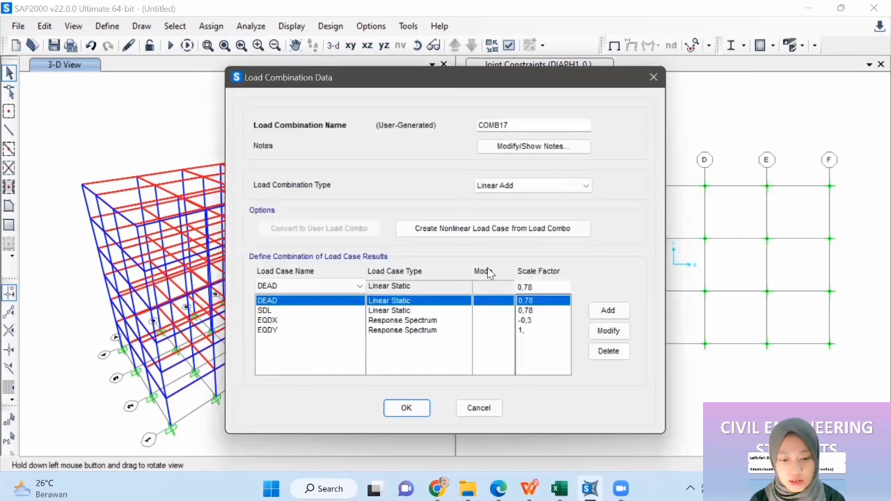
left_click(527, 322)
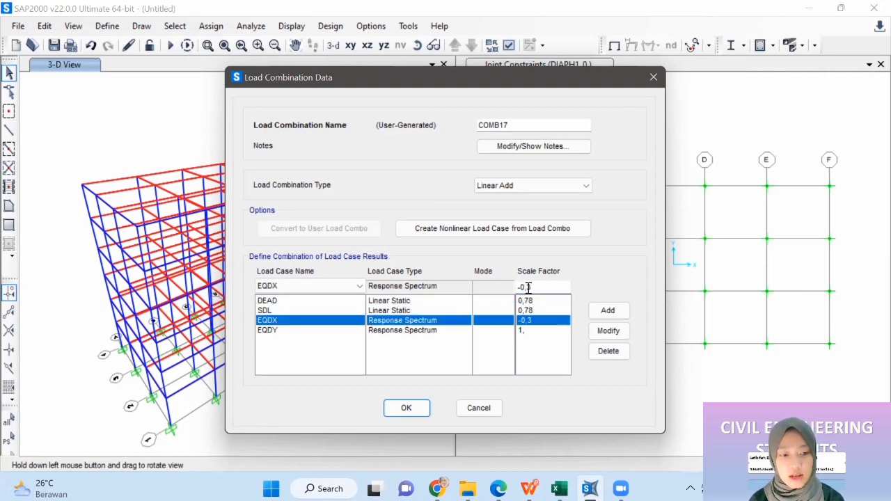
left_click(610, 334)
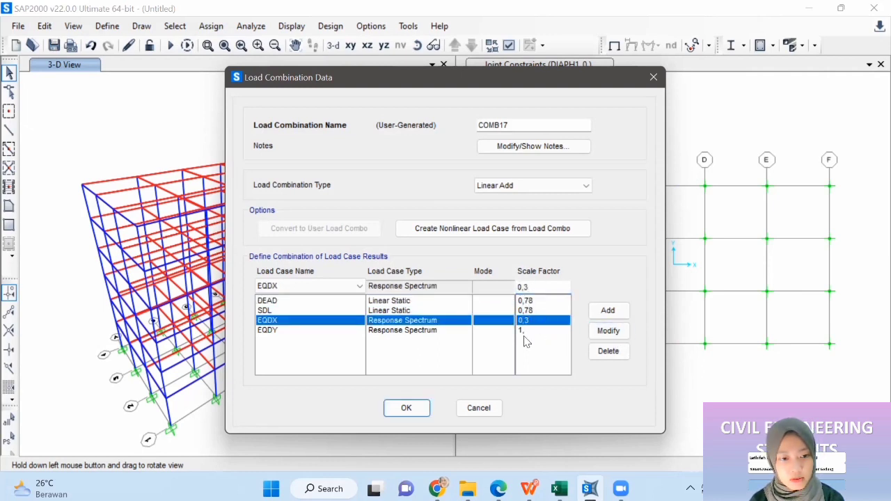
left_click(526, 332)
left_click(518, 287)
type("-1,")
left_click(608, 330)
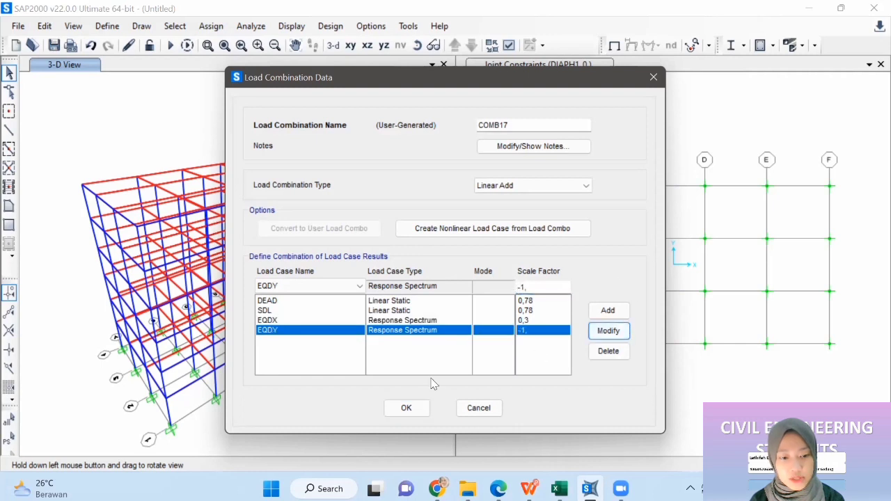
left_click(407, 408)
- Create load combination COMB18 as a copy of COMB17 with EQDX scaled by -0,3, and accept all the defined load combinations
left_click(392, 339)
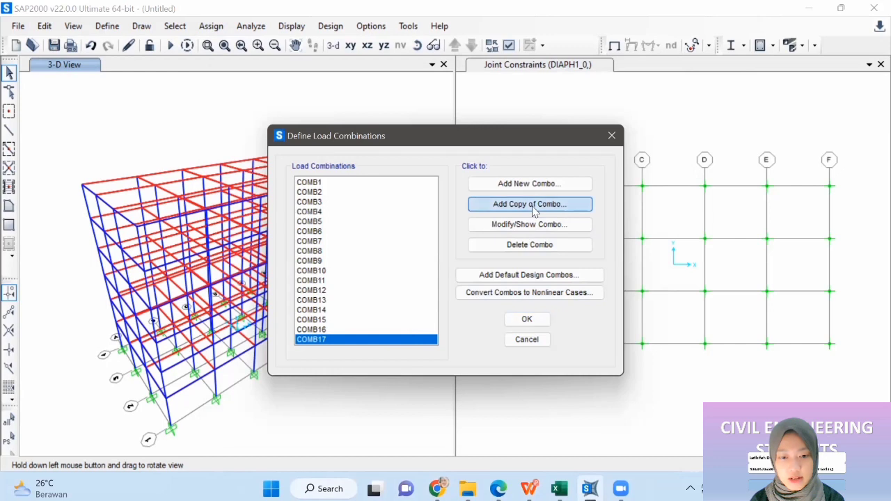
left_click(529, 204)
left_click(523, 320)
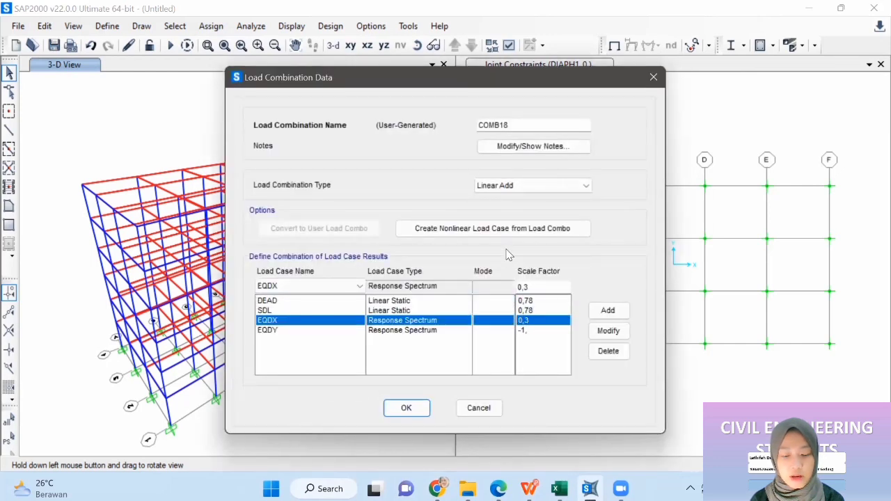
left_click(519, 287)
type("-")
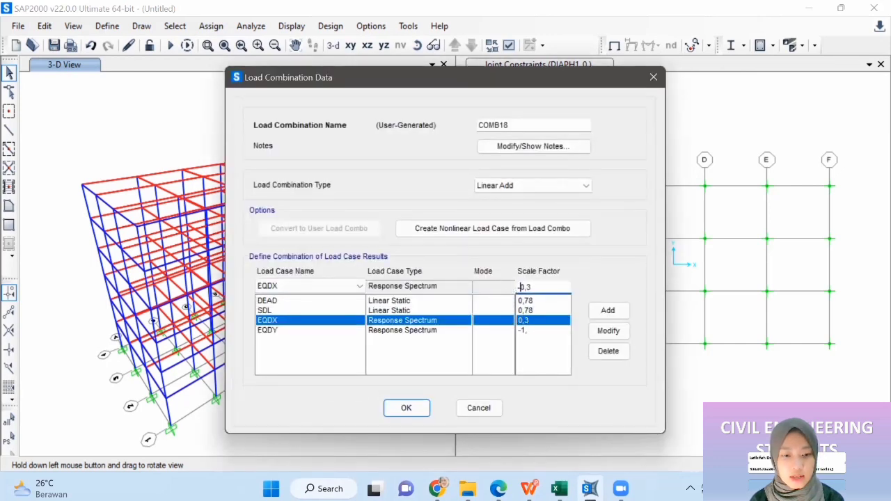
left_click(607, 330)
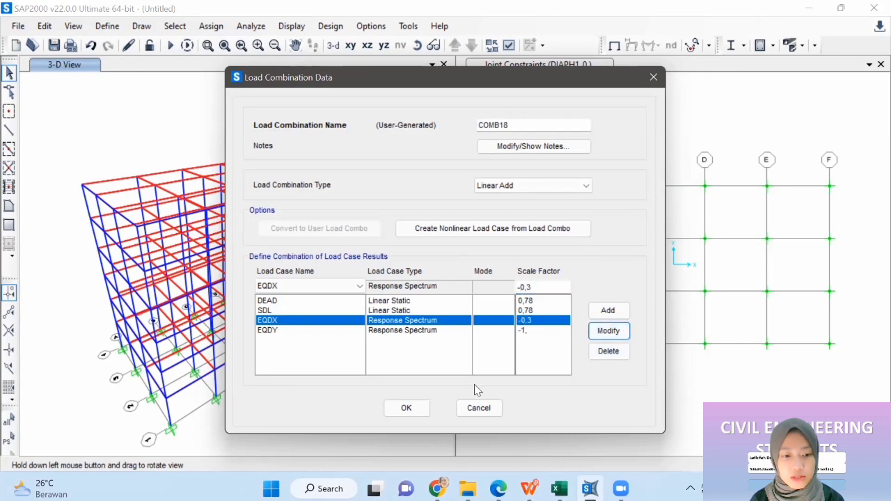
left_click(405, 407)
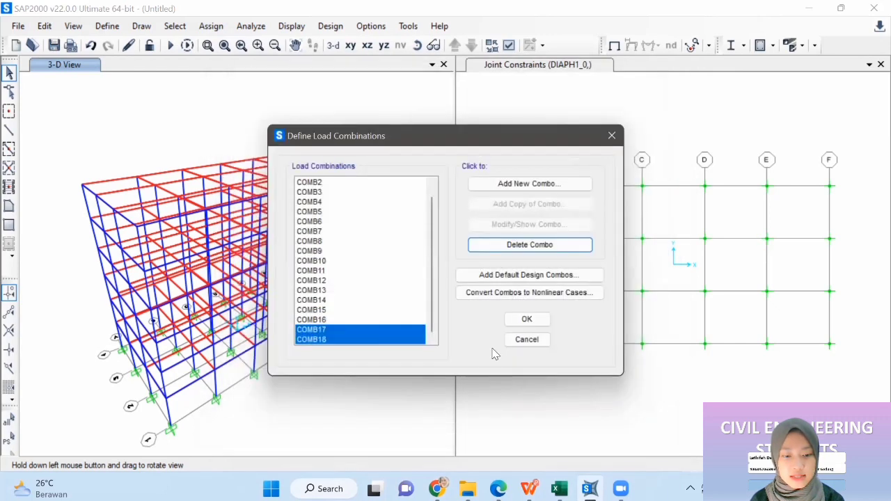
left_click(533, 320)
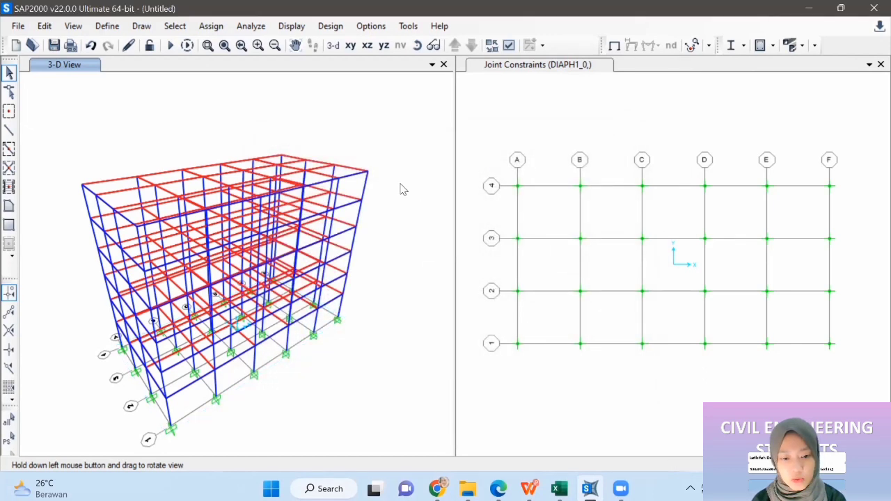
- Set the analysis options to the Space Frame degrees of freedom and accept them
left_click(250, 26)
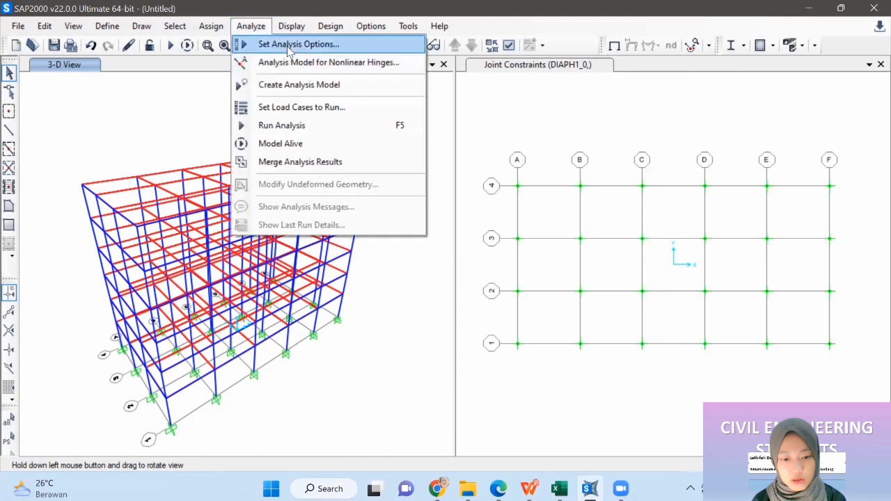
left_click(289, 46)
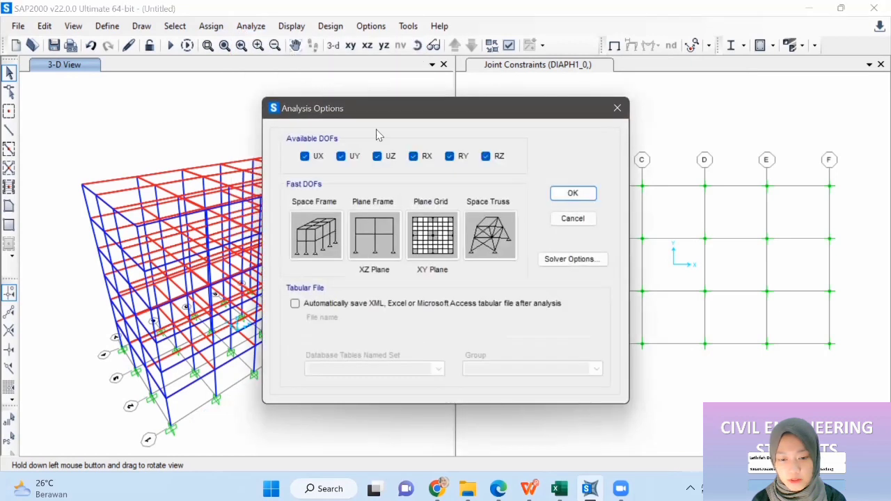
left_click(314, 236)
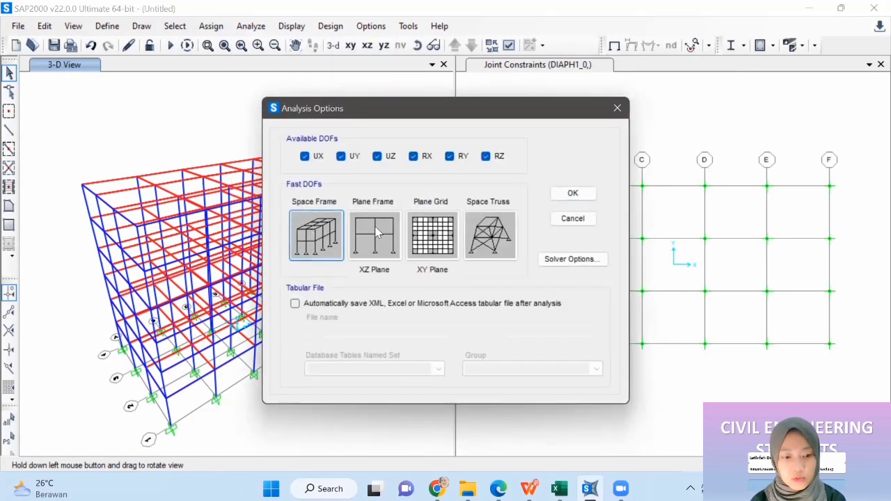
left_click(583, 194)
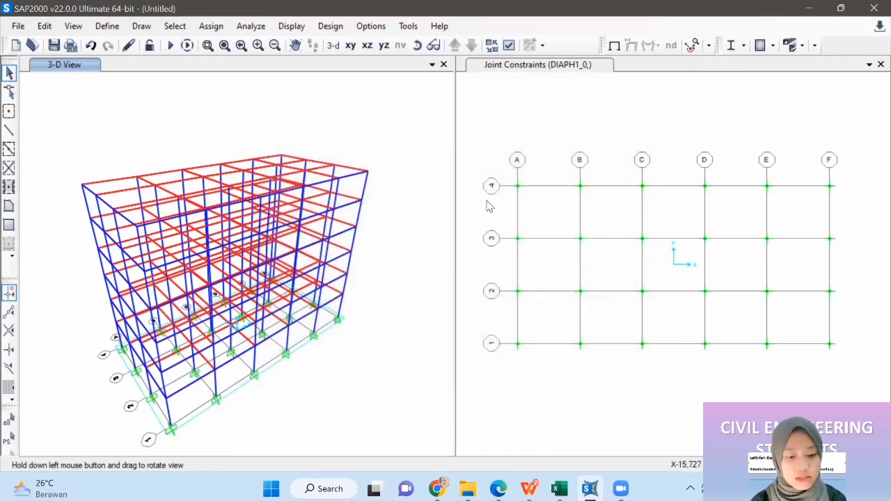
- Start the analysis run with all load cases, including DEAD, MODAL, SDL, LIVE, EQSX, EQSY, EQDX and EQDY
left_click(259, 28)
left_click(253, 28)
left_click(253, 27)
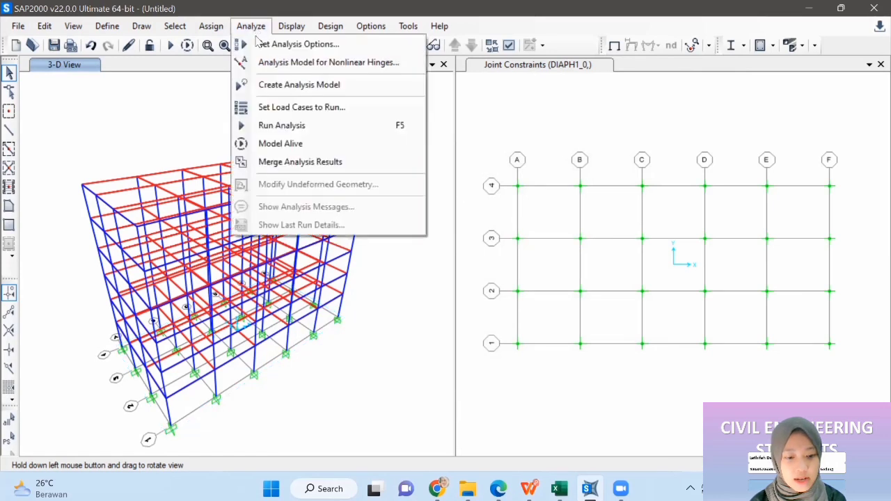
left_click(289, 133)
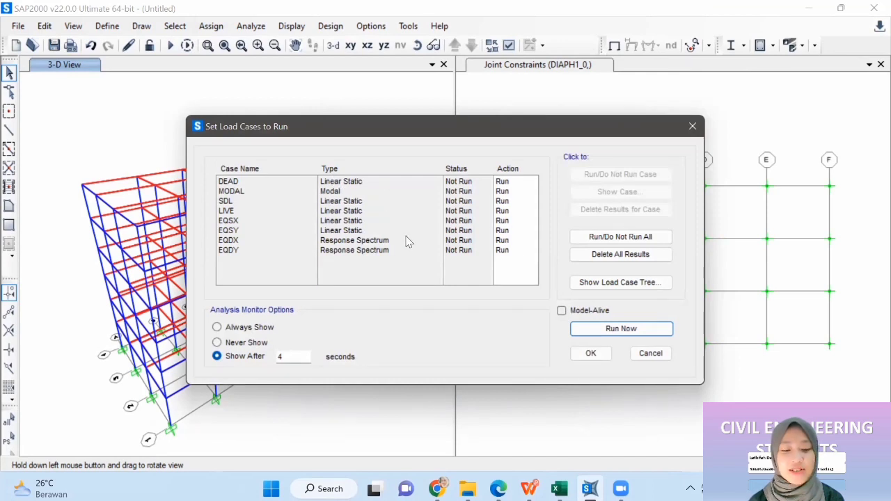
left_click(642, 333)
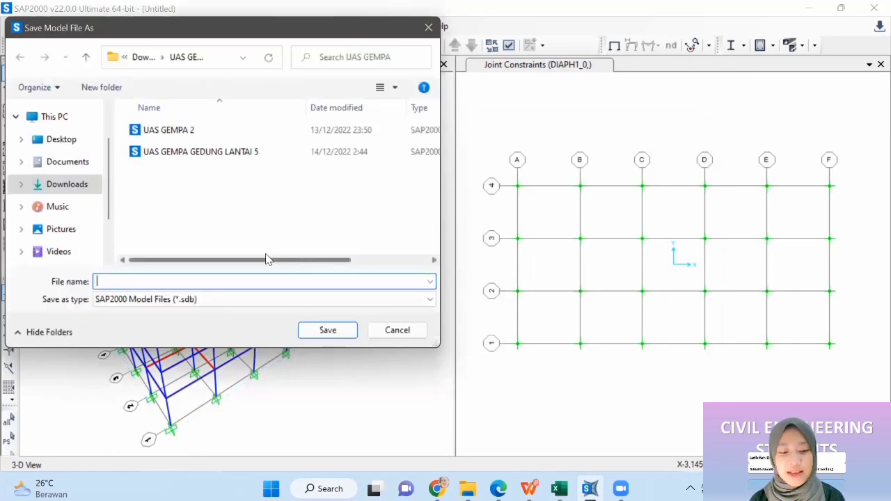
- Save the model as UAS GEDUNG LANTAI 5 GEMPA and let the analysis run
type("UAS GEMPA")
type("GEDUNG")
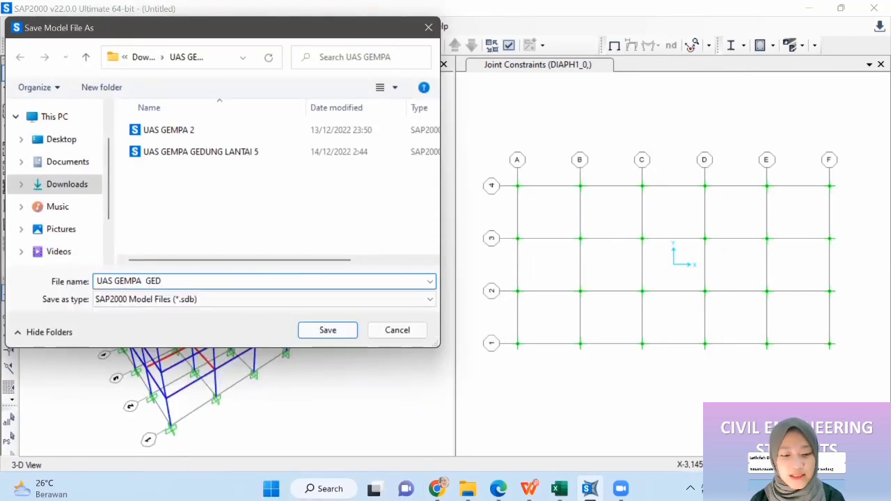
left_click(143, 281)
key("BackSpace")
key("BackSpace")
key("BackSpace")
key("BackSpace")
key("BackSpace")
key("BackSpace")
key("End")
type("LANTAI 5 GEMPA")
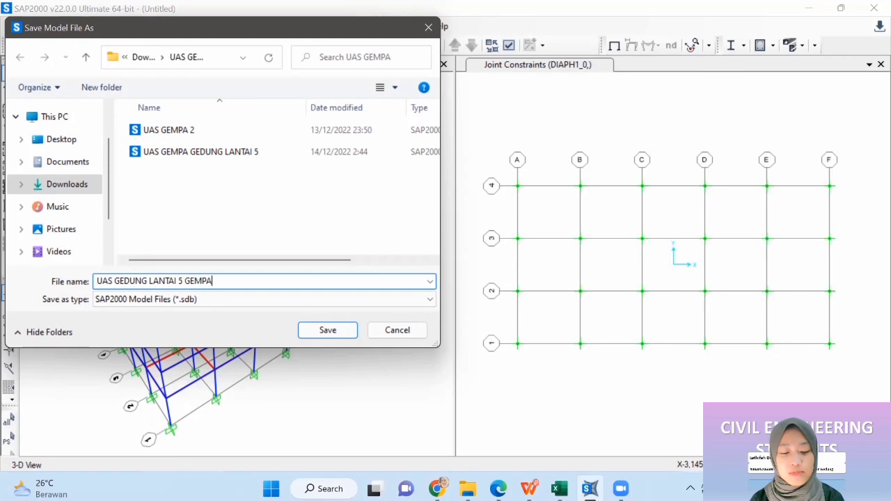
key("Return")
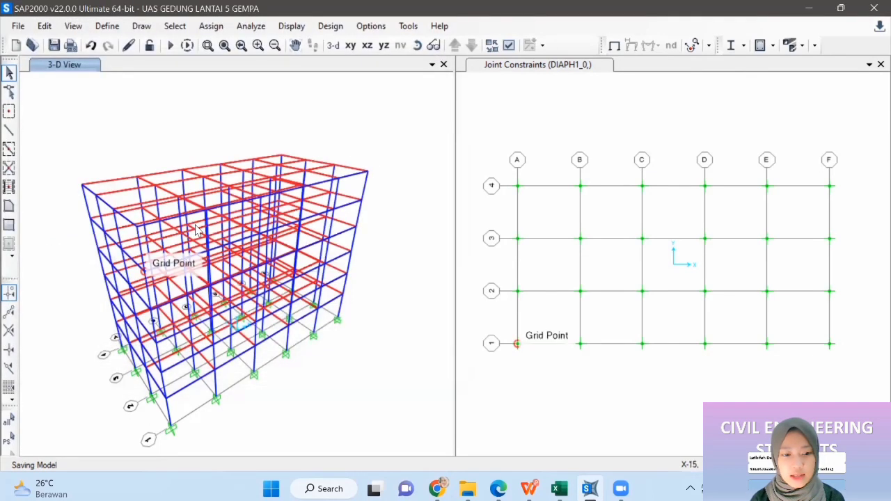
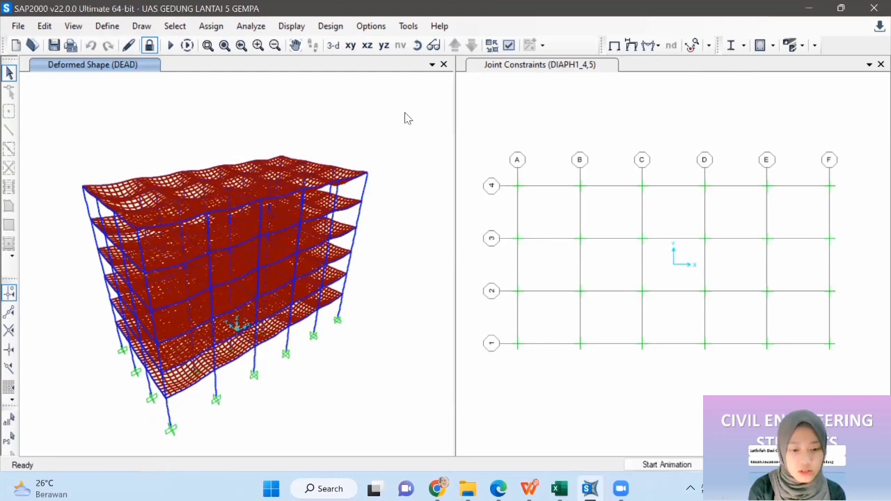
- Examine the deformed shape of the building under the DEAD load from different angles
left_click(418, 46)
left_click_drag(397, 135, 339, 110)
left_click(418, 44)
left_click_drag(330, 200, 435, 149)
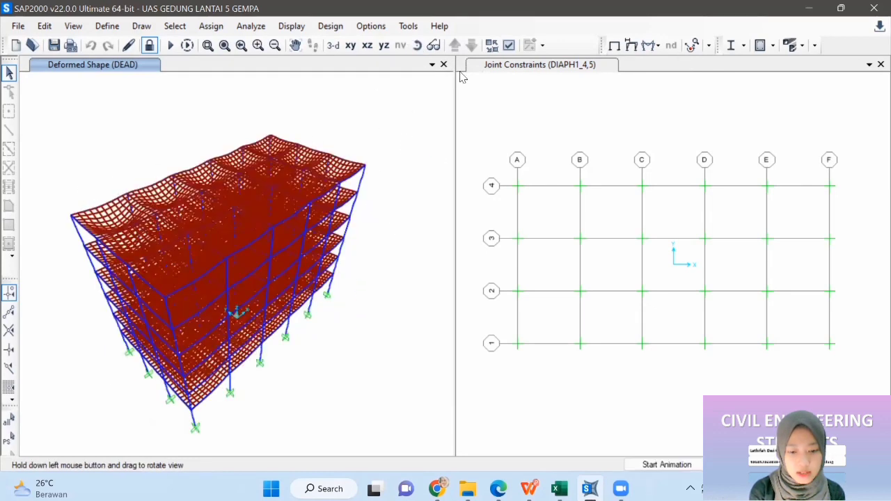
mouse_move(312, 237)
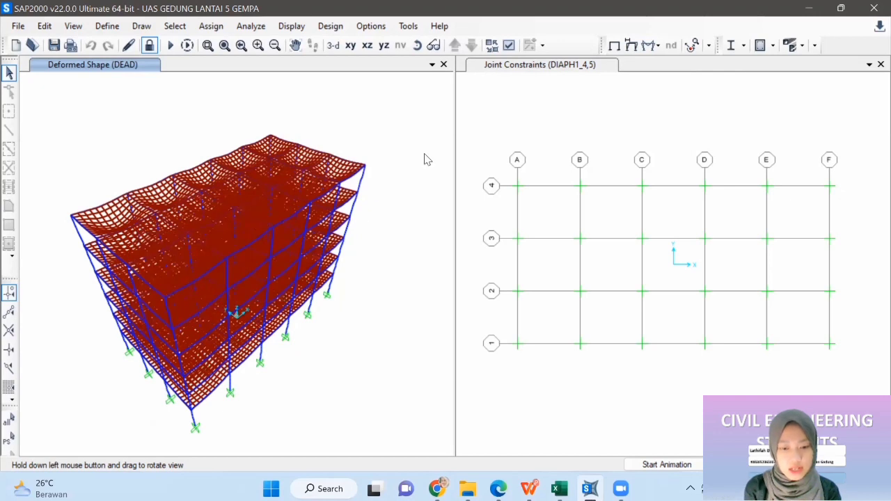
left_click_drag(395, 87, 359, 123)
- Display the Modal Participating Mass Ratios table from the modal information of the structure output
key("ctrl+t")
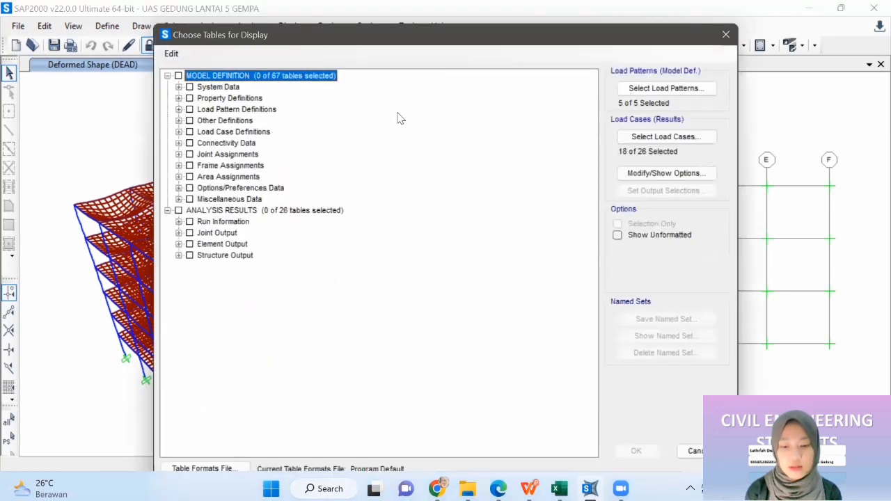
left_click(179, 255)
left_click(190, 278)
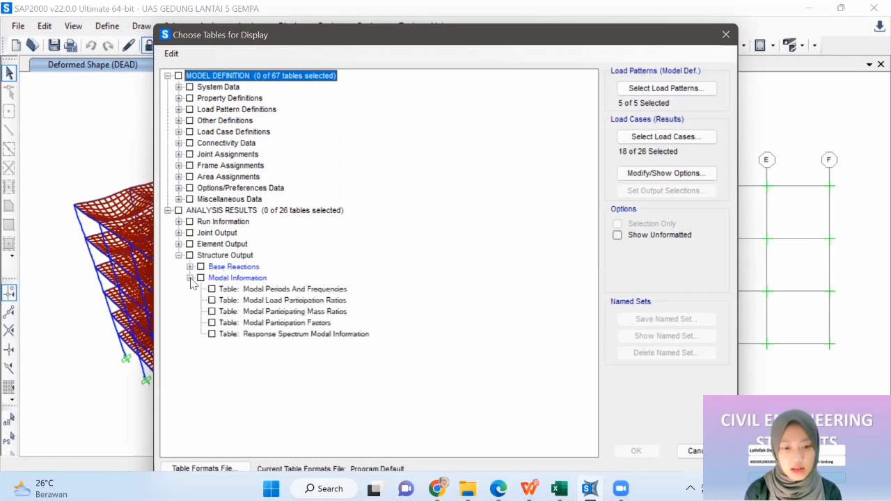
left_click(212, 312)
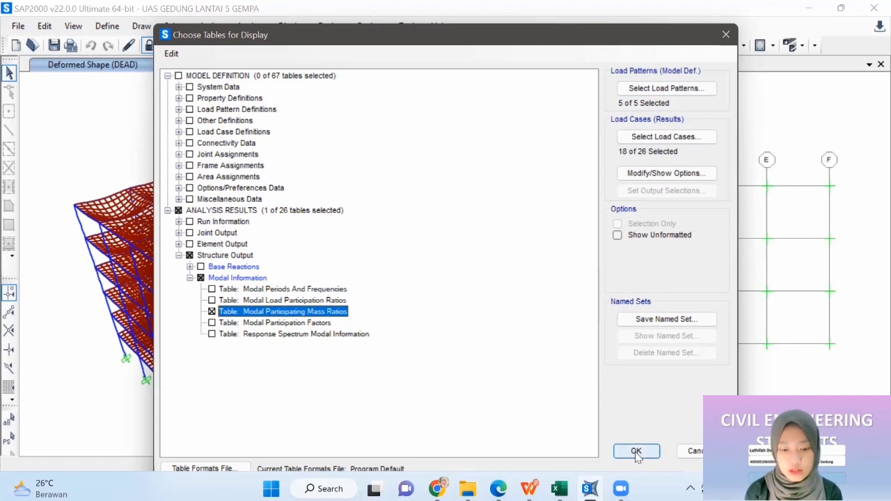
left_click(636, 453)
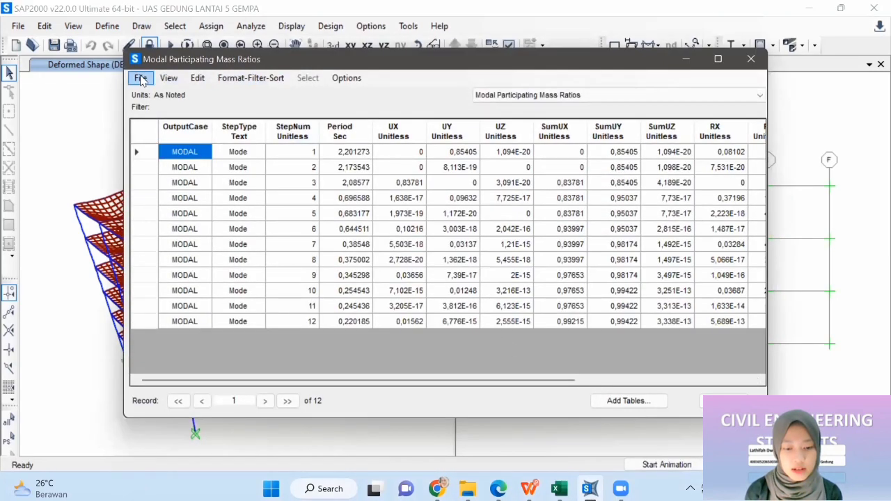
- Export the Modal Participating Mass Ratios table to Excel and bring up the exported workbook
left_click(140, 79)
mouse_move(183, 94)
left_click(393, 93)
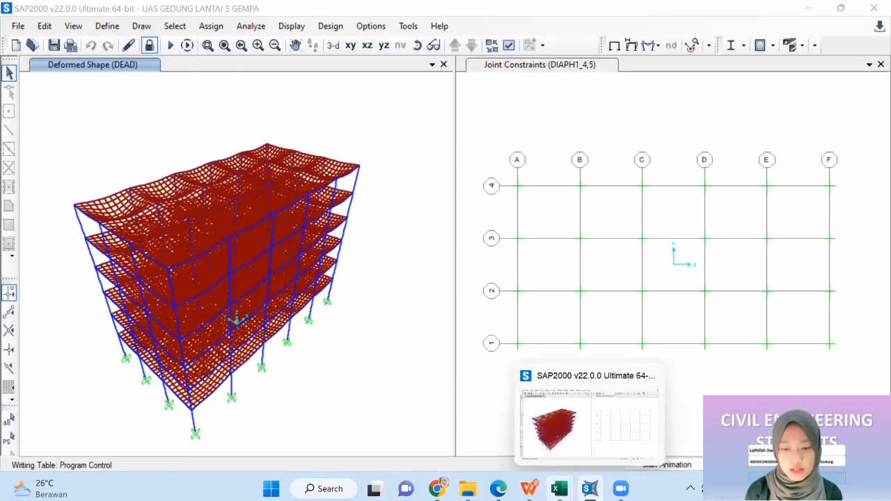
mouse_move(557, 489)
left_click(671, 404)
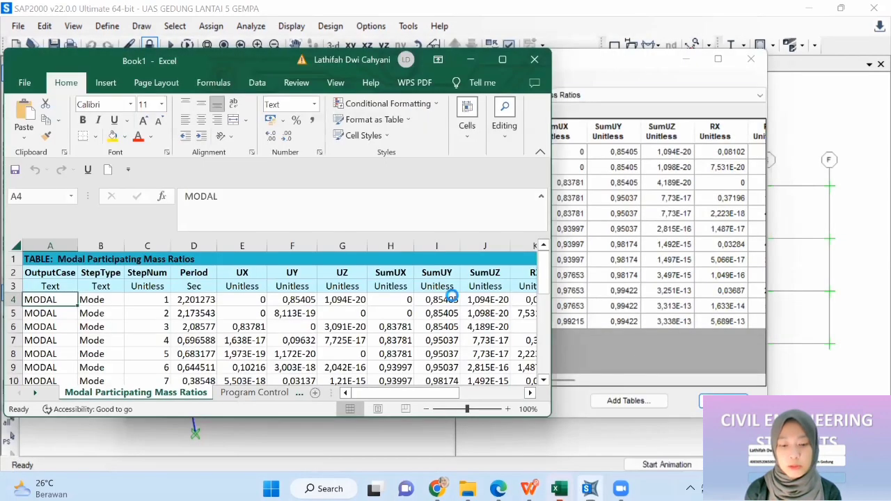
- Copy the complete Modal Participating Mass Ratios table from the exported workbook and switch to the UDAH DIEDIT (1) workbook
left_click_drag(49, 261, 426, 356)
right_click(425, 357)
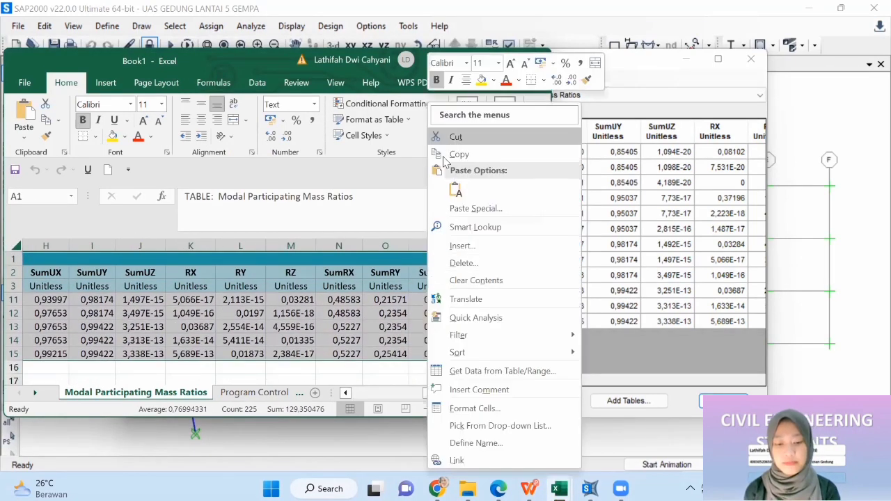
left_click(456, 154)
mouse_move(557, 489)
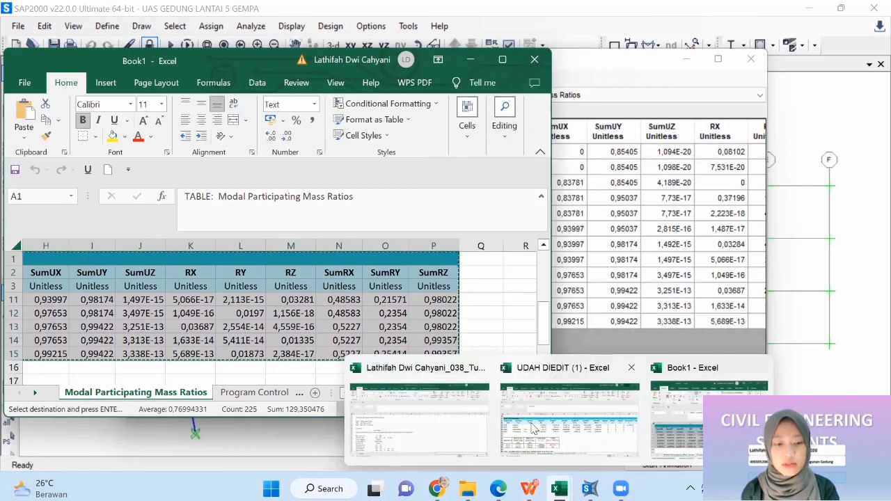
left_click(569, 414)
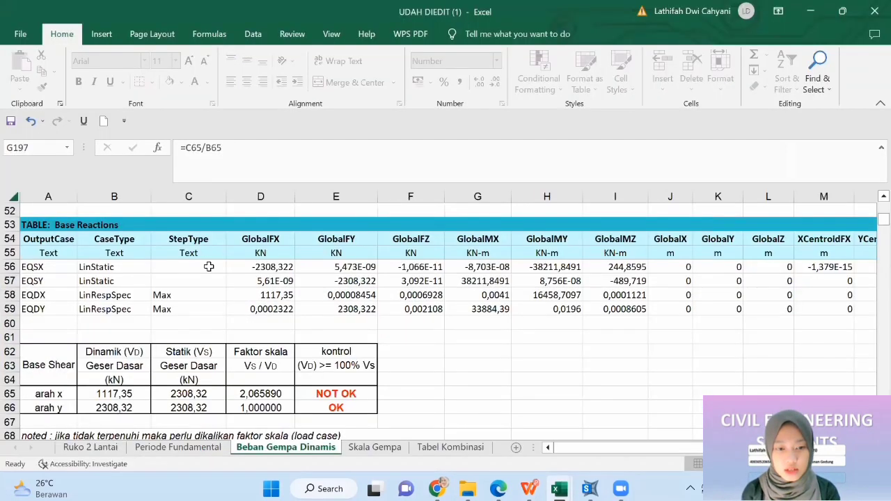
- Paste the copied mass ratios over the existing table starting at A20 in the Beban Gempa Dinamis sheet and check it against the 90 % requirement
scroll(869, 205, "up", 6)
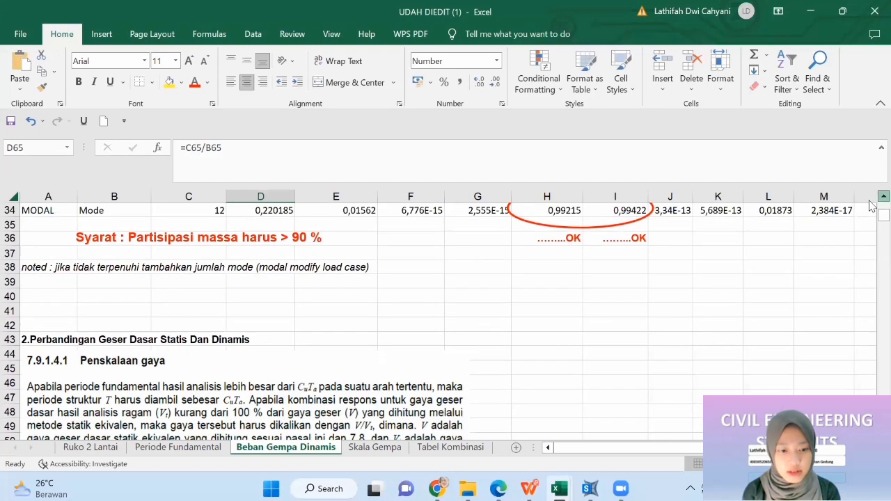
scroll(869, 205, "up", 6)
left_click_drag(55, 279, 731, 431)
left_click_drag(730, 392, 724, 373)
right_click(724, 374)
left_click(751, 101)
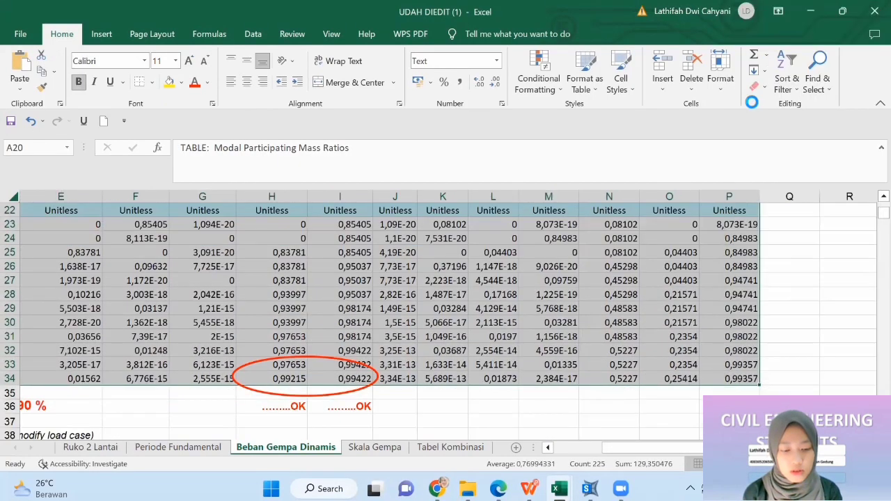
scroll(871, 220, "down", 2)
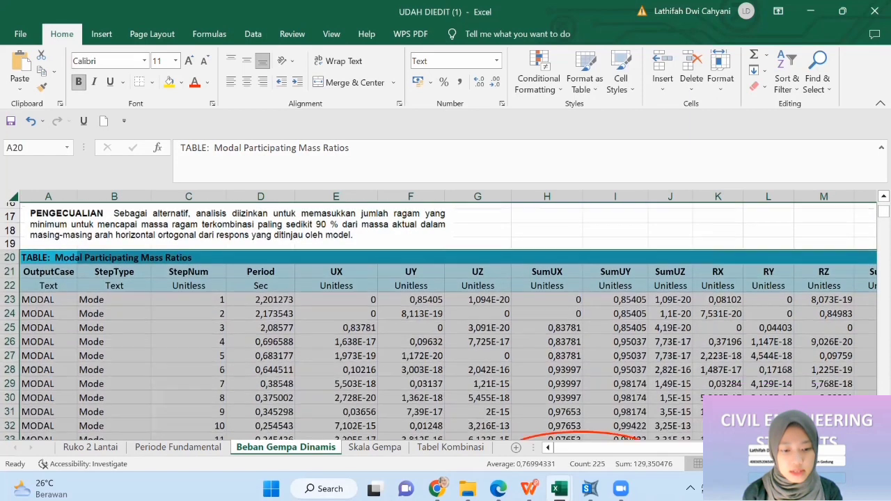
scroll(670, 390, "down", 2)
left_click(669, 394)
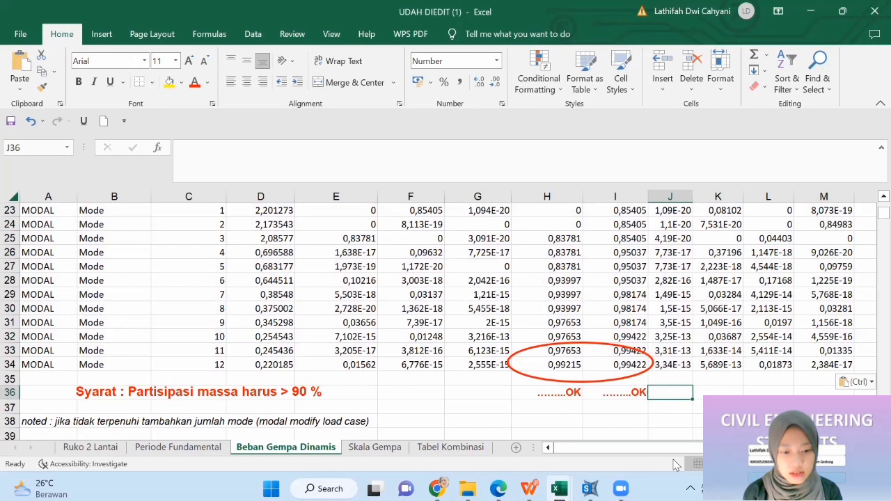
- Switch back to SAP2000 and close the Modal Participating Mass Ratios table
mouse_move(590, 487)
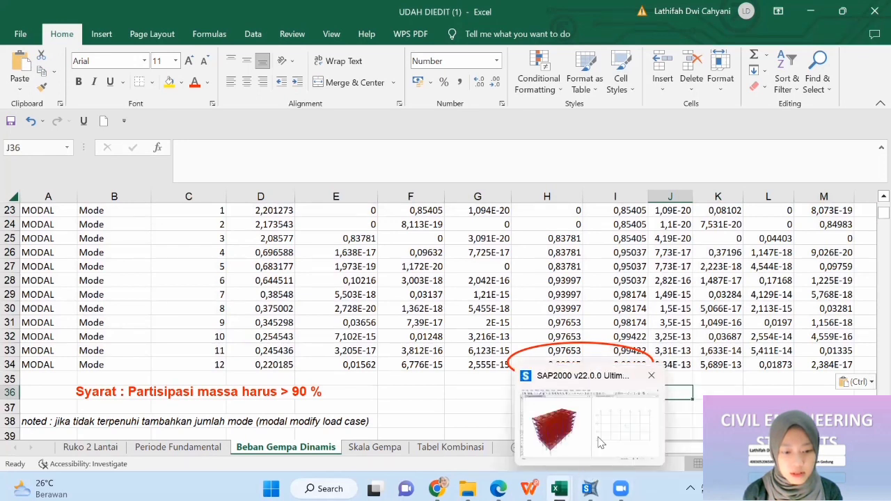
left_click(601, 437)
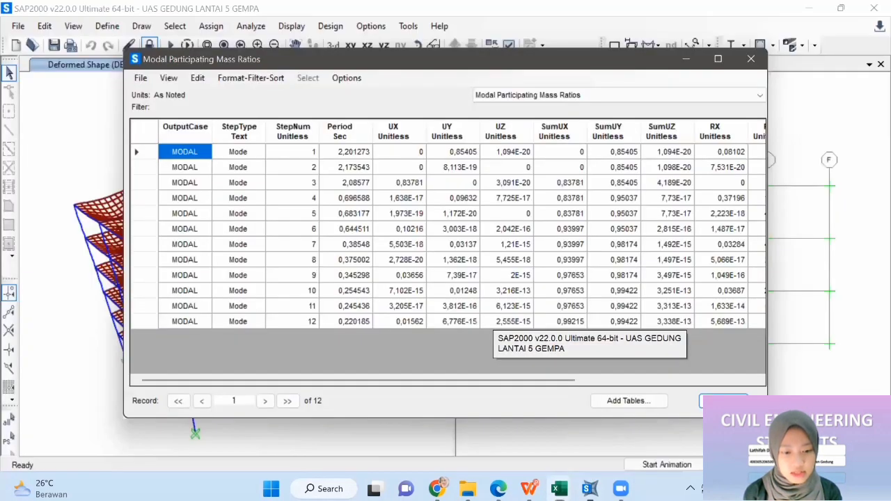
left_click(723, 401)
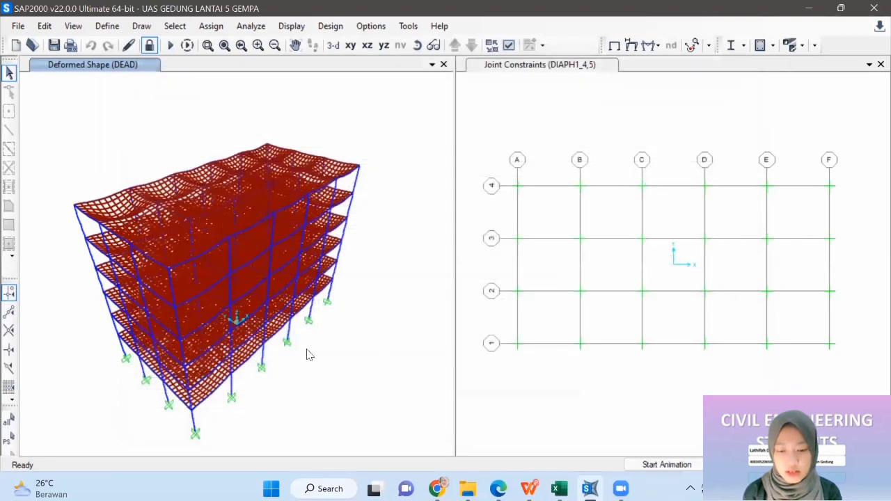
key("ctrl+t")
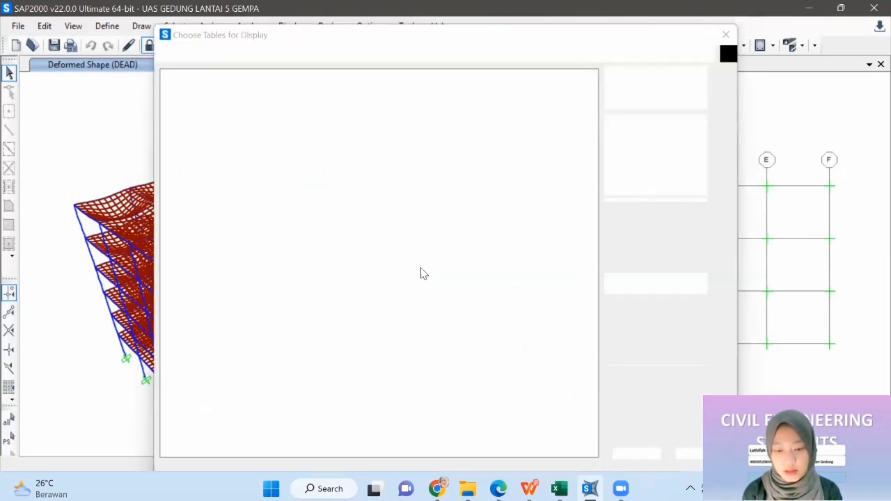
left_click(190, 256)
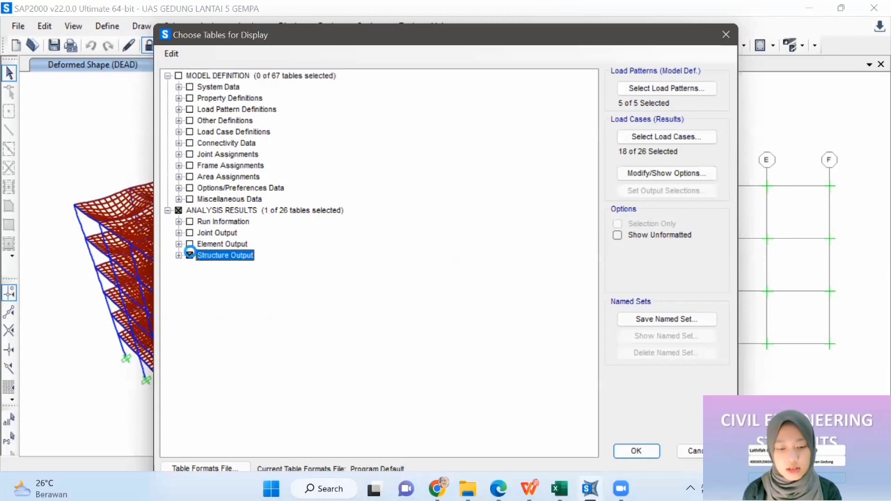
left_click(190, 256)
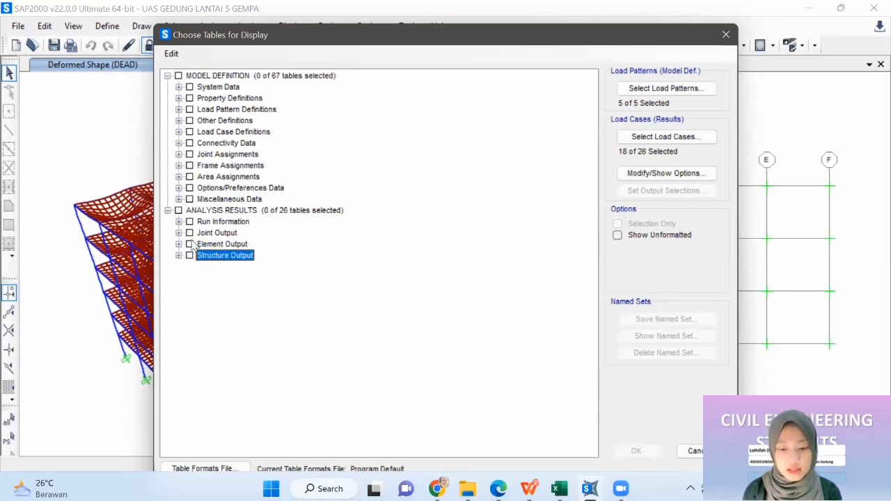
left_click(179, 244)
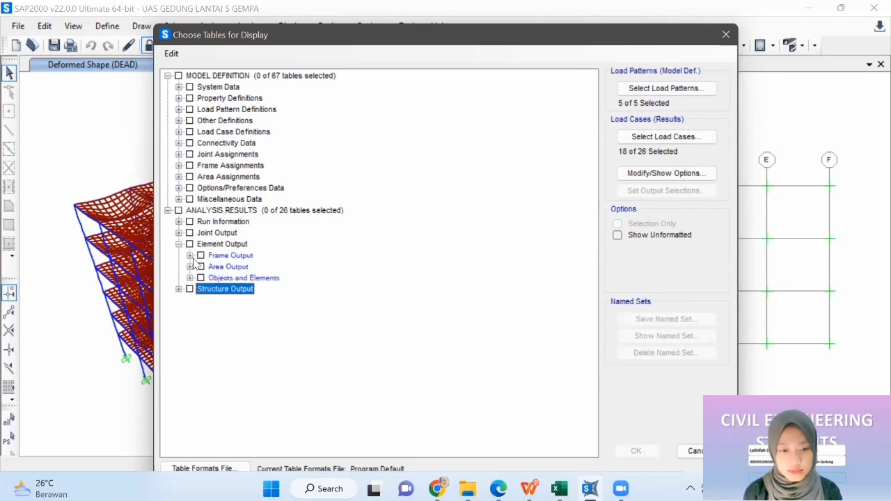
left_click(179, 289)
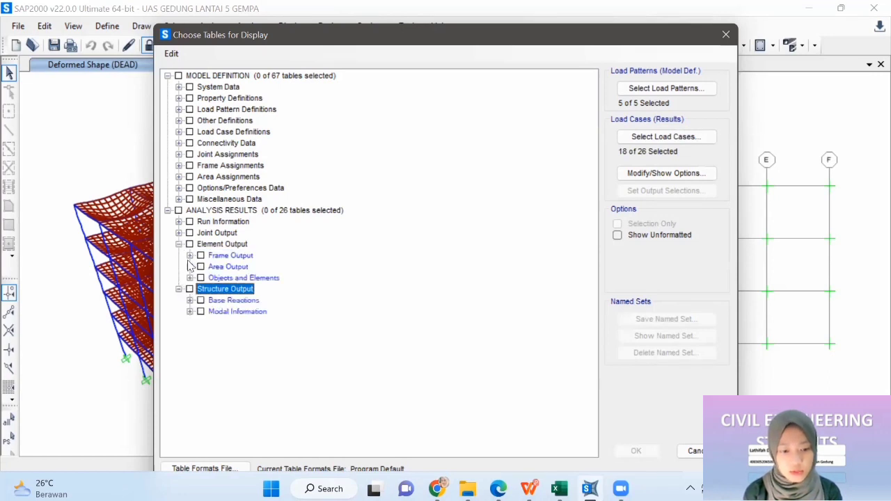
left_click(190, 300)
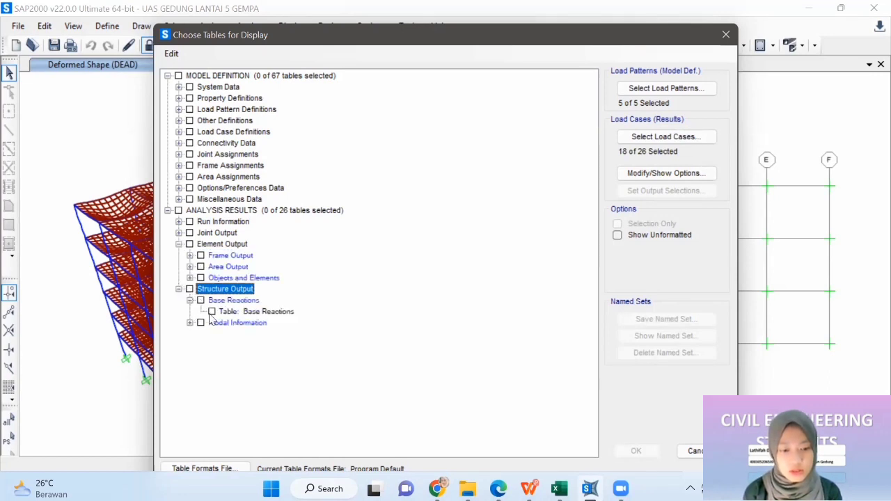
left_click(211, 312)
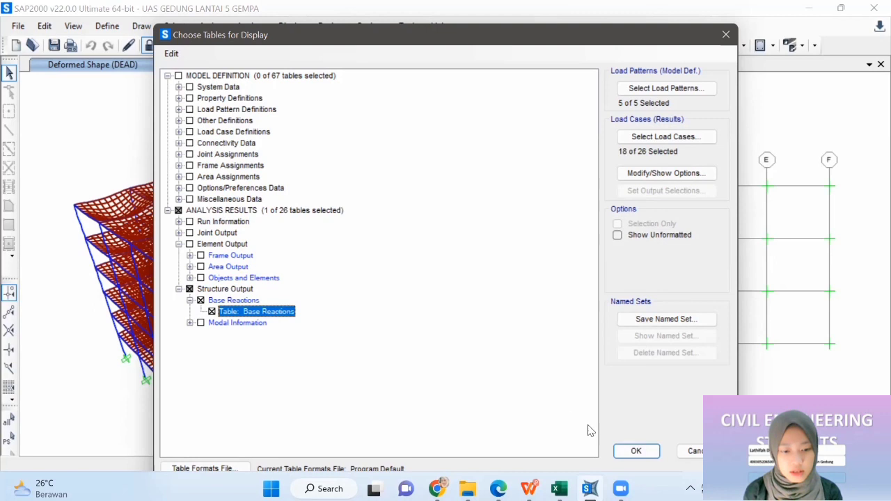
left_click(635, 450)
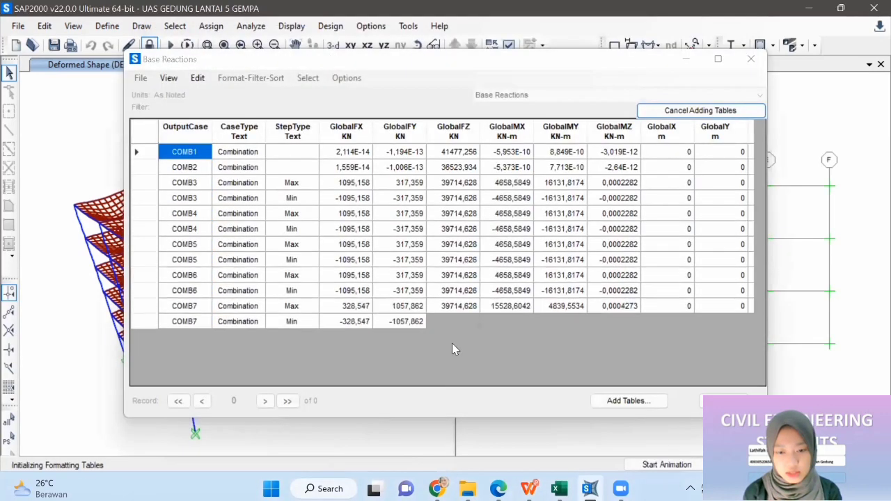
left_click(750, 58)
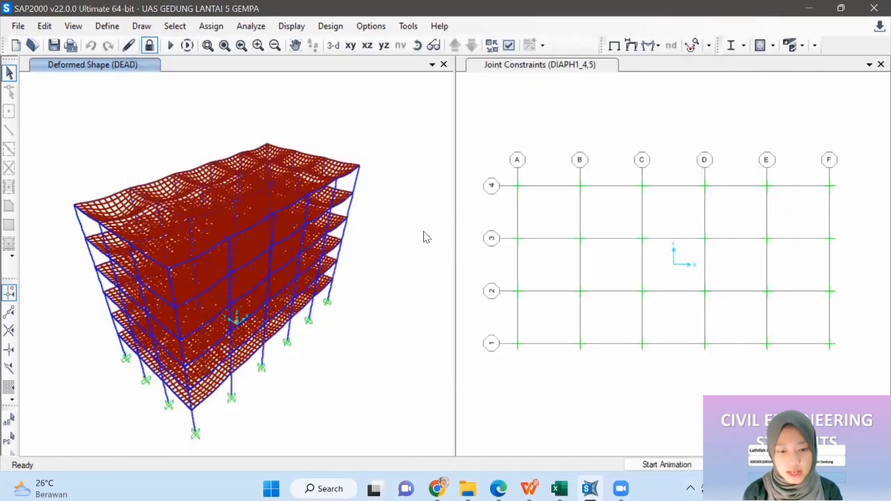
- Choose only the Base Reactions table under Structure Output for display, leaving out the Modal Information tables
key("ctrl+t")
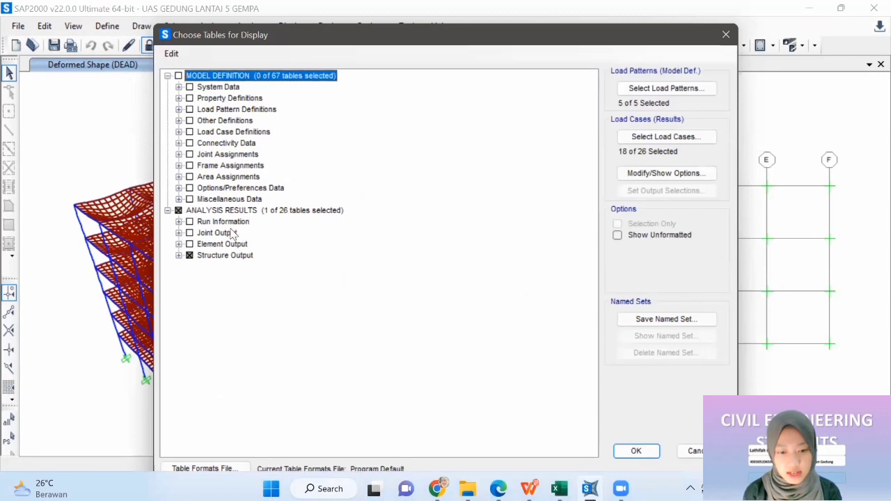
left_click(188, 256)
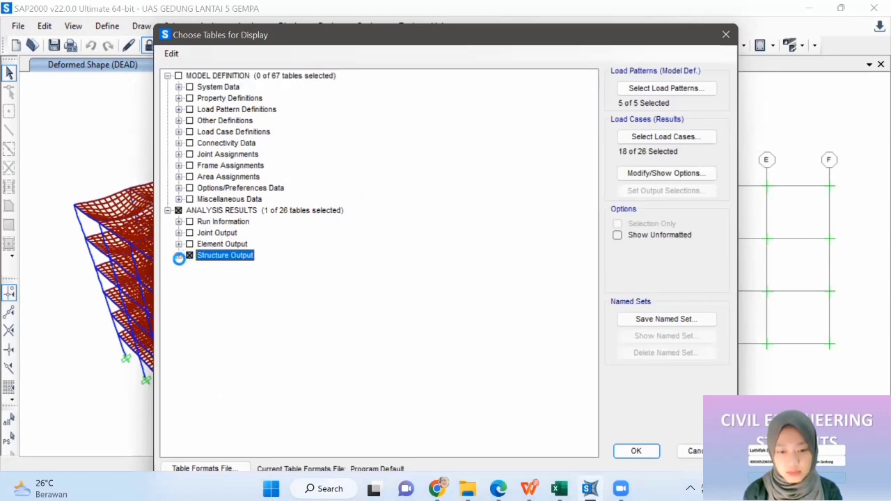
left_click(179, 256)
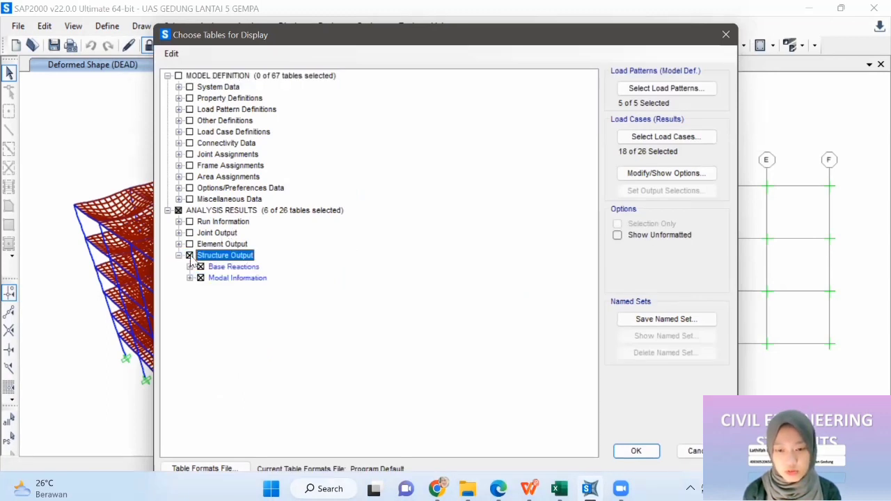
left_click(201, 277)
left_click(201, 267)
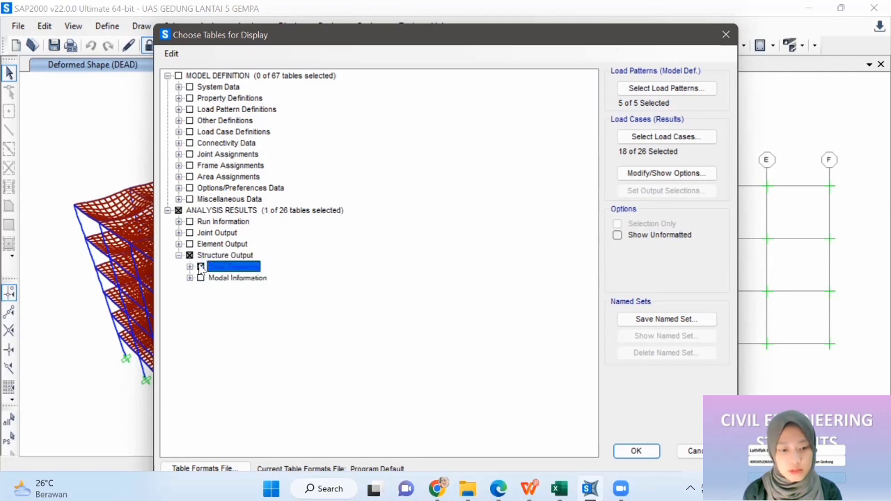
left_click(190, 266)
left_click(256, 277)
left_click(211, 277)
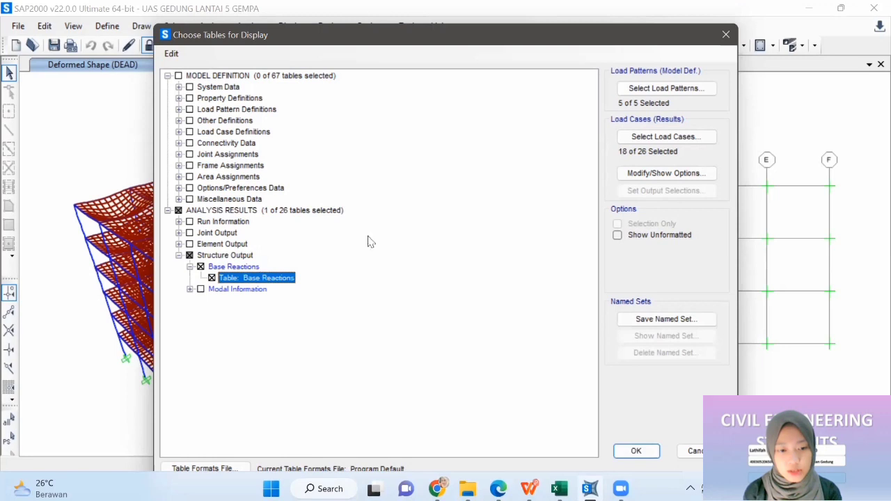
- Limit the output cases to EQDX, EQDY, EQSX and EQSY and display the Base Reactions table
left_click(643, 89)
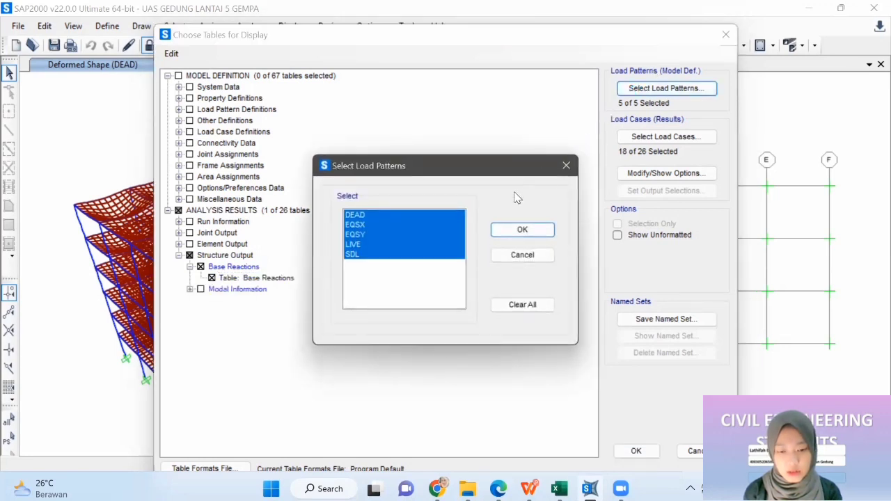
left_click(566, 165)
left_click(636, 136)
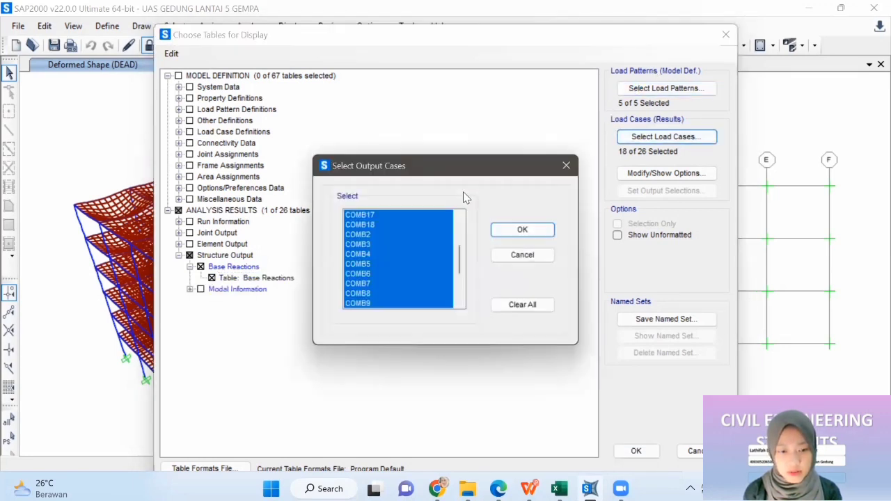
left_click_drag(460, 259, 460, 236)
left_click(410, 244)
scroll(445, 257, "down", 5)
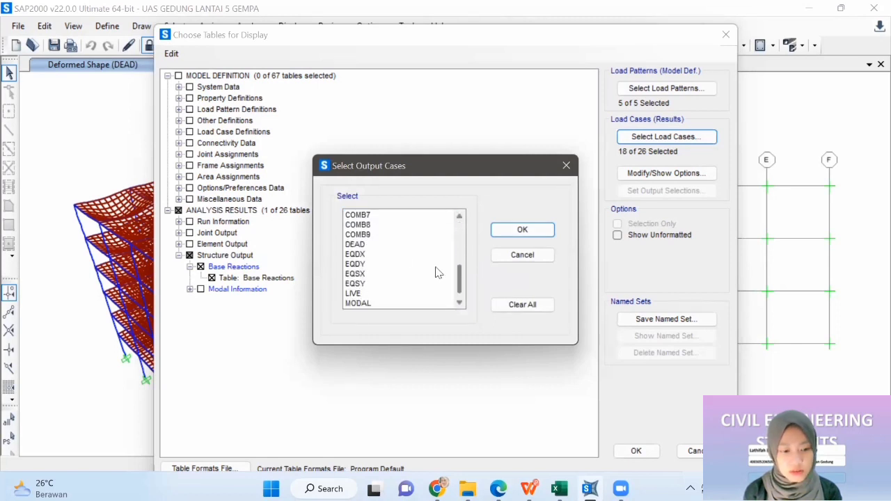
left_click_drag(355, 254, 372, 285)
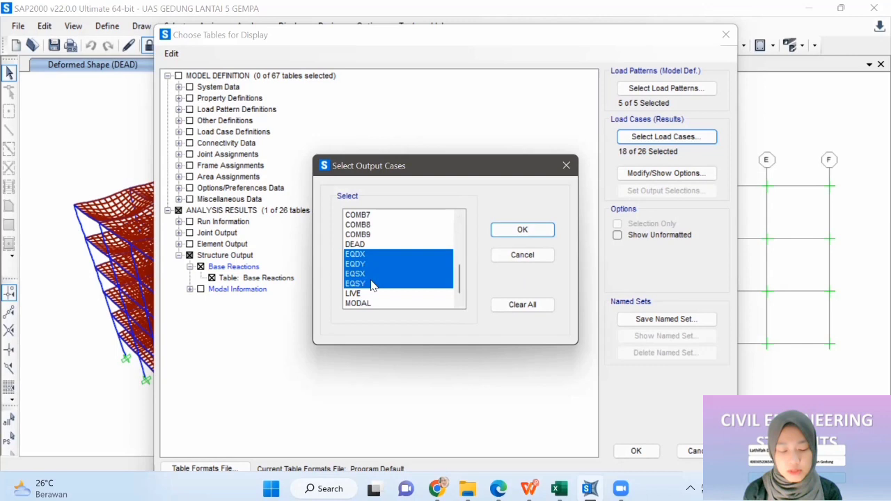
left_click(522, 231)
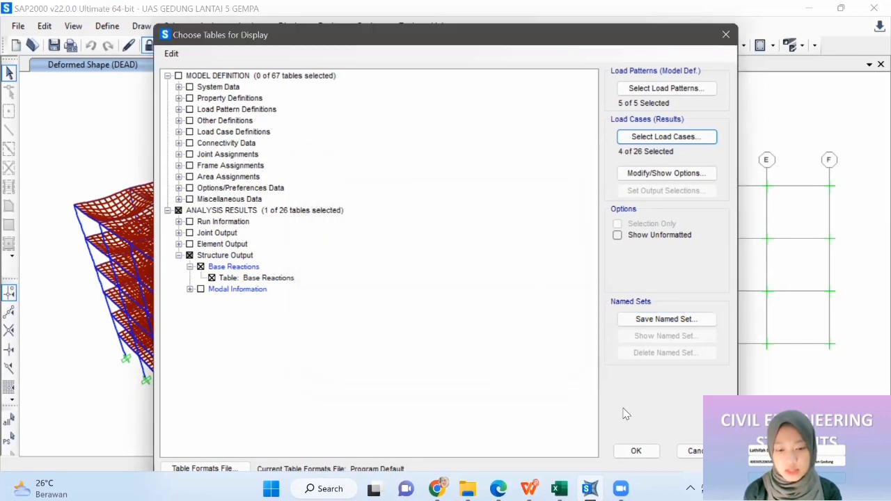
left_click(626, 447)
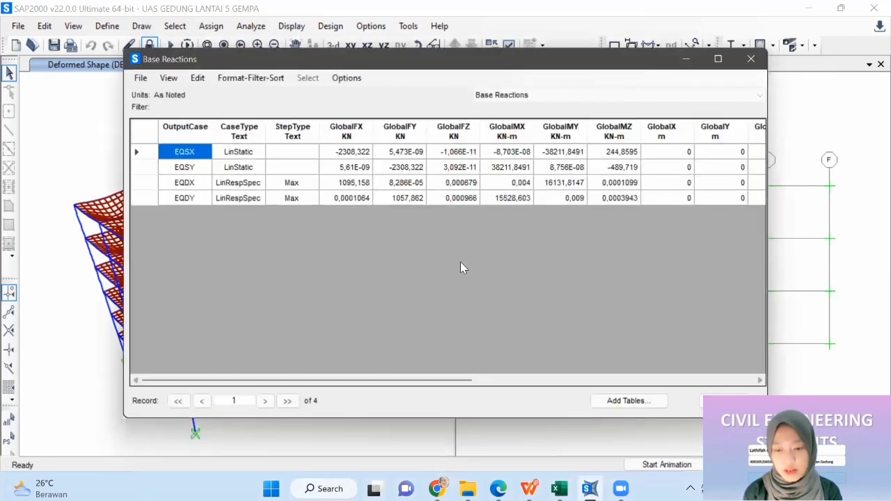
- Export the Base Reactions table to Excel and bring up the exported Book2 workbook
left_click(140, 78)
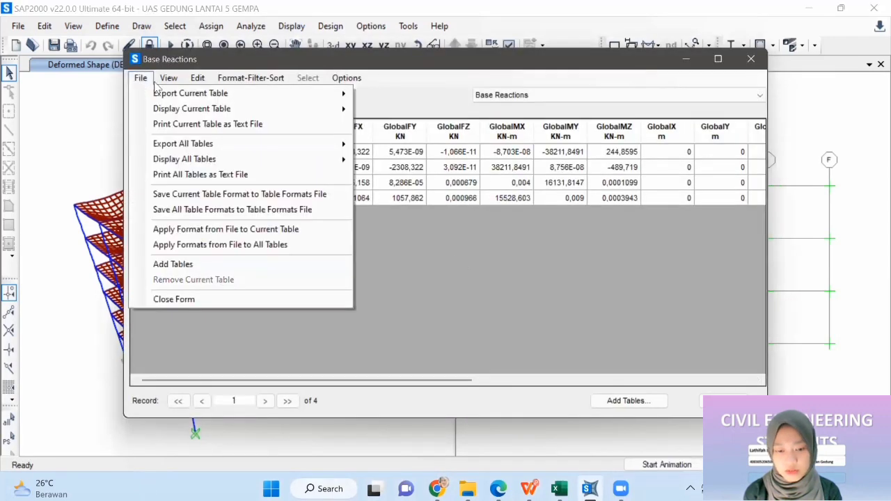
key("Right")
mouse_move(138, 79)
mouse_move(206, 99)
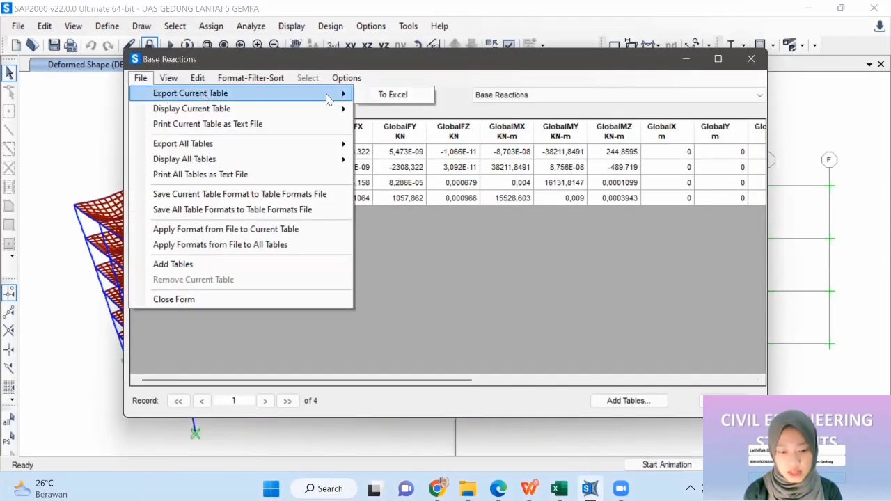
left_click(374, 99)
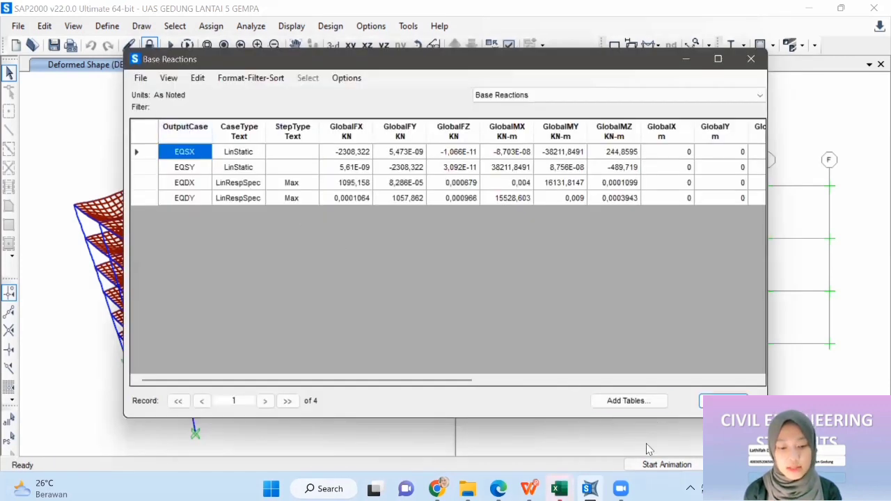
mouse_move(556, 488)
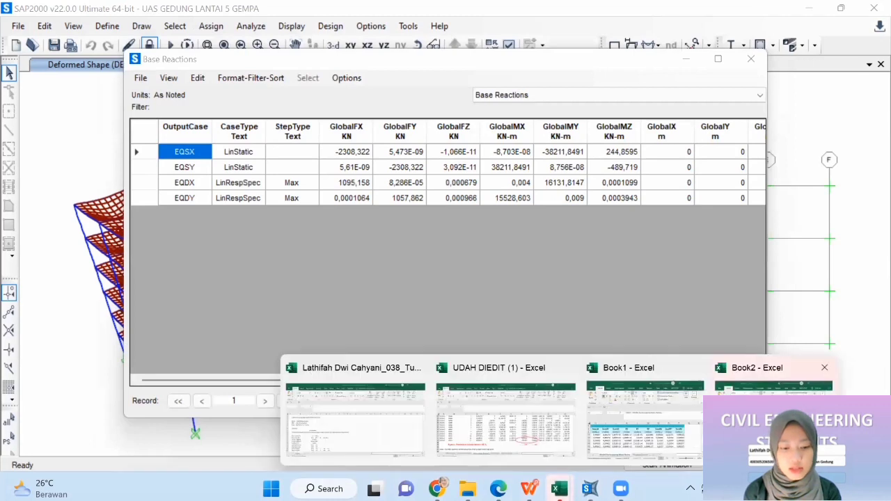
left_click(801, 397)
- Copy the complete Base Reactions table from the exported workbook and switch to the UDAH DIEDIT (1) workbook
left_click_drag(45, 262, 445, 348)
right_click(396, 327)
left_click(428, 154)
mouse_move(557, 489)
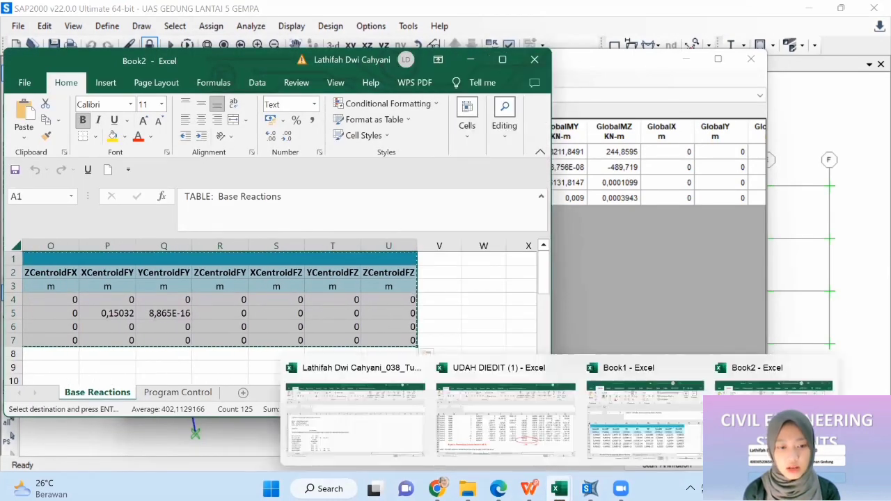
left_click(534, 431)
- Paste the base reactions over the existing table starting at A53 in the Beban Gempa Dinamis sheet and check the static and dynamic base shear comparison
left_click(321, 388)
key("Down")
key("Down")
key("Down")
key("Down")
key("Down")
key("Down")
key("Down")
key("Down")
key("Down")
key("Down")
key("Down")
key("Down")
key("Down")
key("Down")
key("Down")
key("Down")
key("Down")
key("Down")
key("Down")
key("Down")
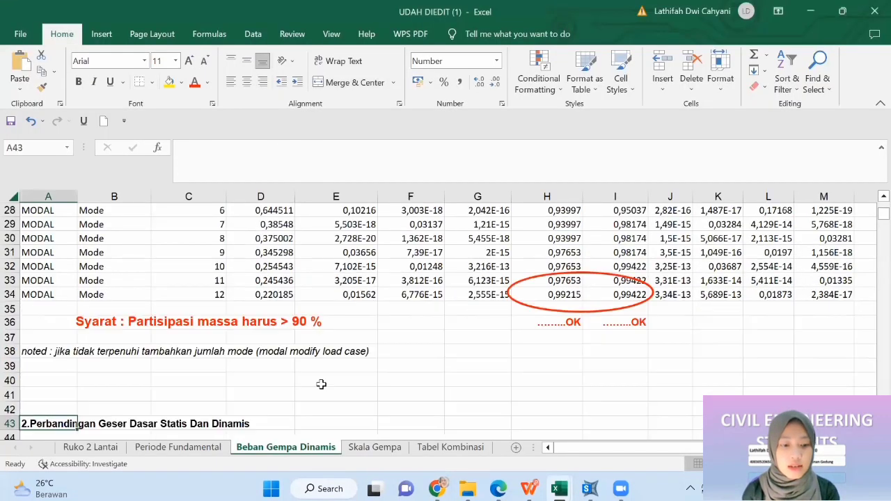
scroll(321, 385, "up", 3)
left_click_drag(49, 297, 766, 378)
right_click(766, 381)
left_click(631, 103)
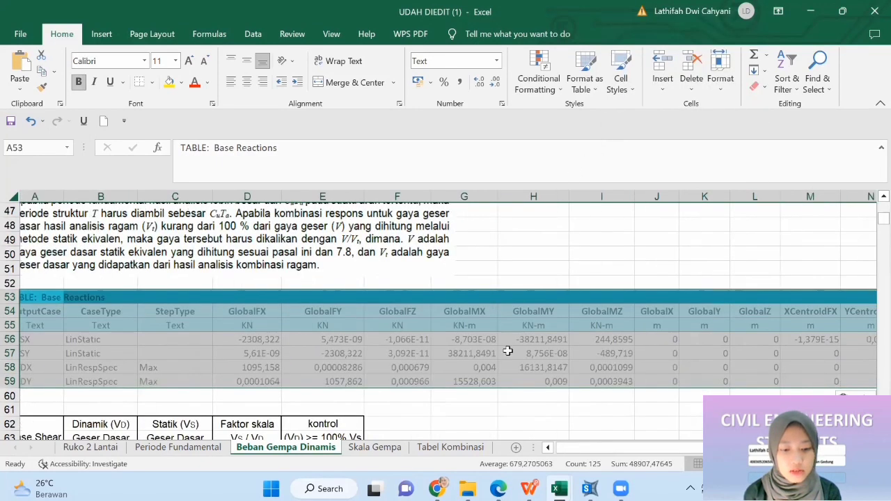
left_click(499, 405)
key("Down")
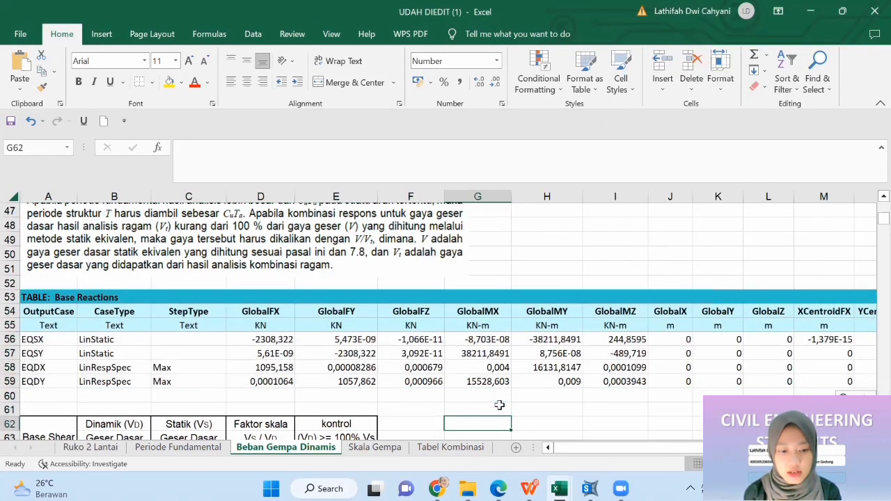
key("Down")
key("Down")
key("Down")
key("Down")
key("Down")
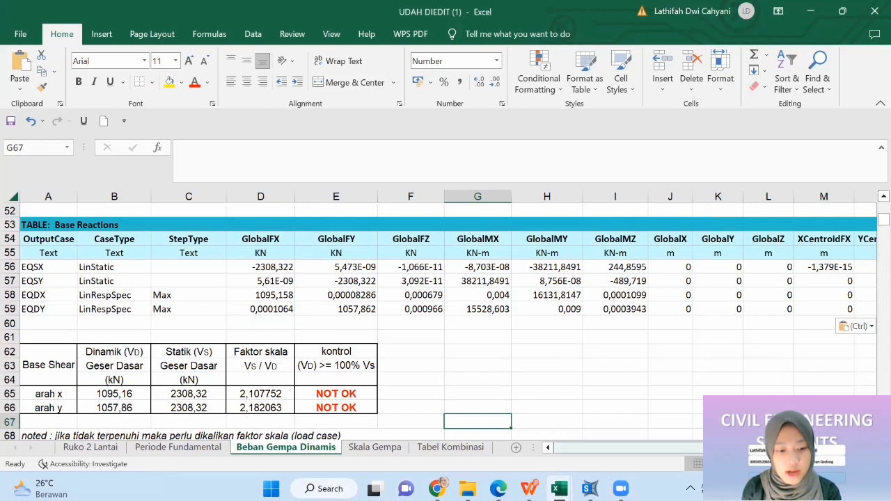
- Switch to SAP2000, close the Base Reactions table and open the EQDX response spectrum load case for modification
left_click(589, 488)
left_click(717, 401)
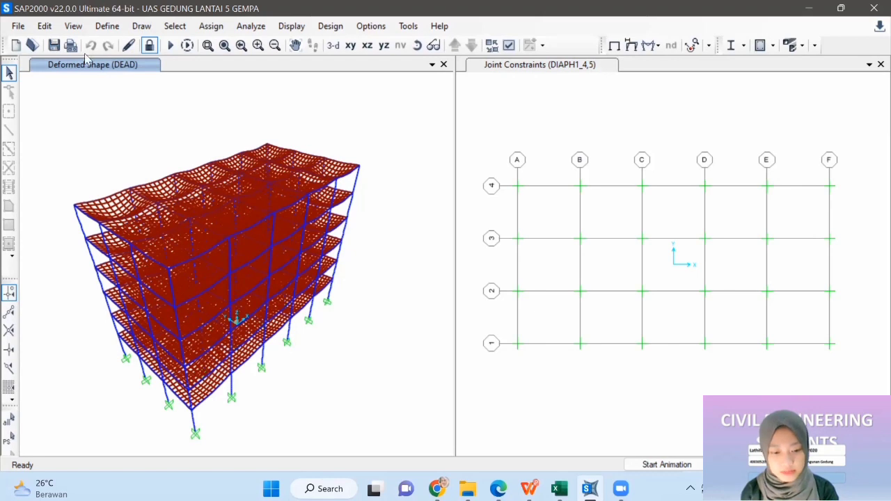
left_click(107, 26)
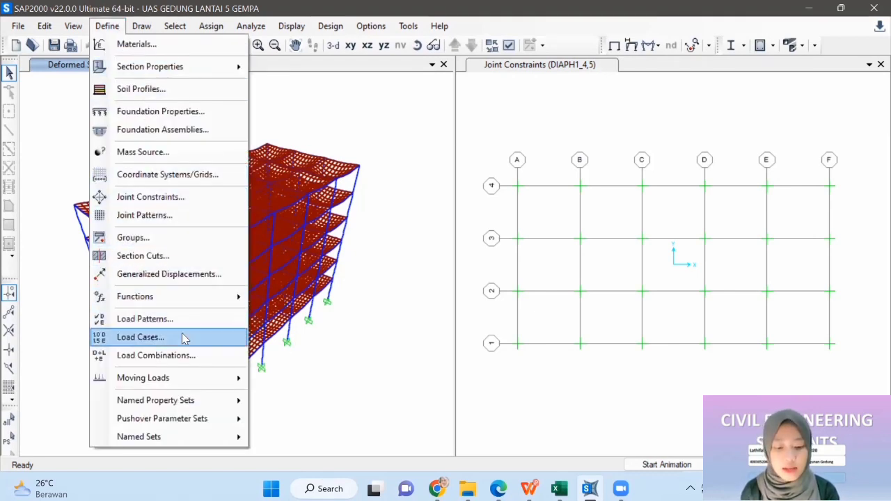
left_click(140, 336)
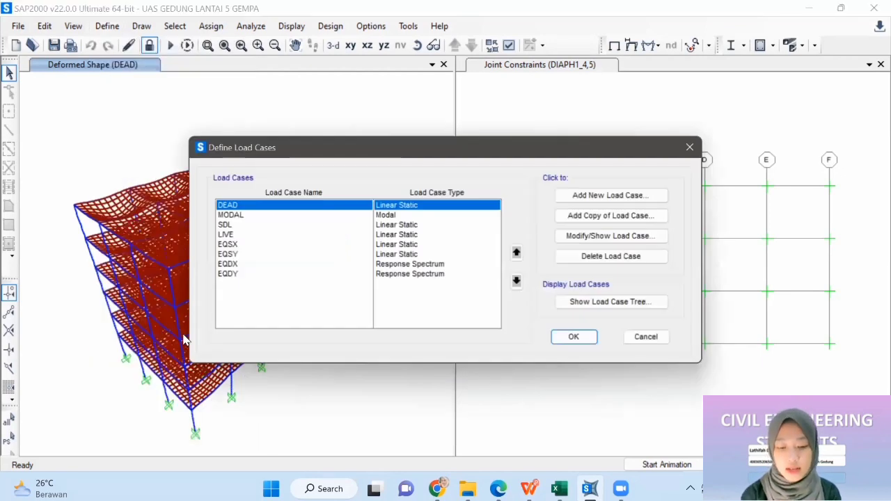
left_click(230, 263)
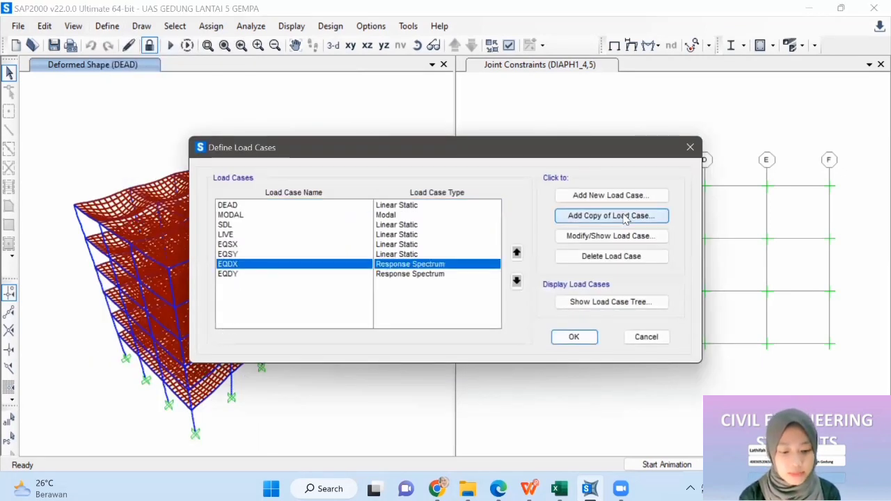
left_click(626, 237)
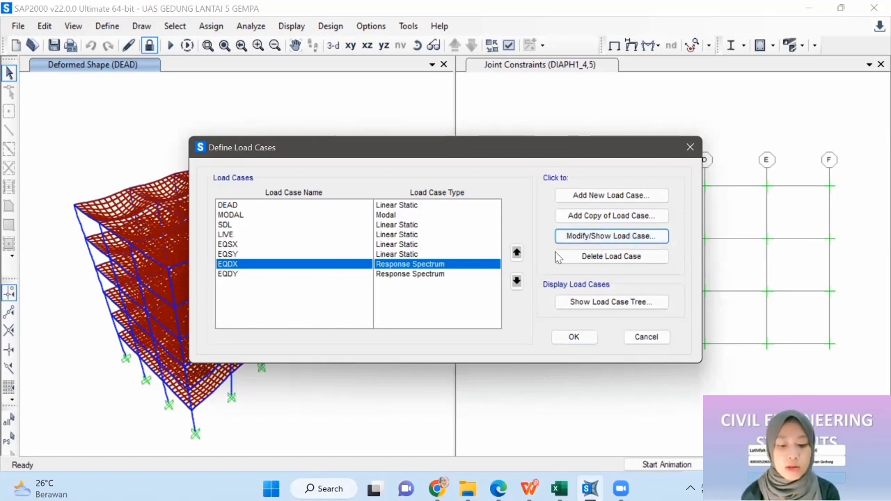
- Set the EQDX U1 scale factor to 1,8394*2,1080, taking the arah x factor from the Beban Gempa Dinamis sheet, and accept the case
double_click(330, 264)
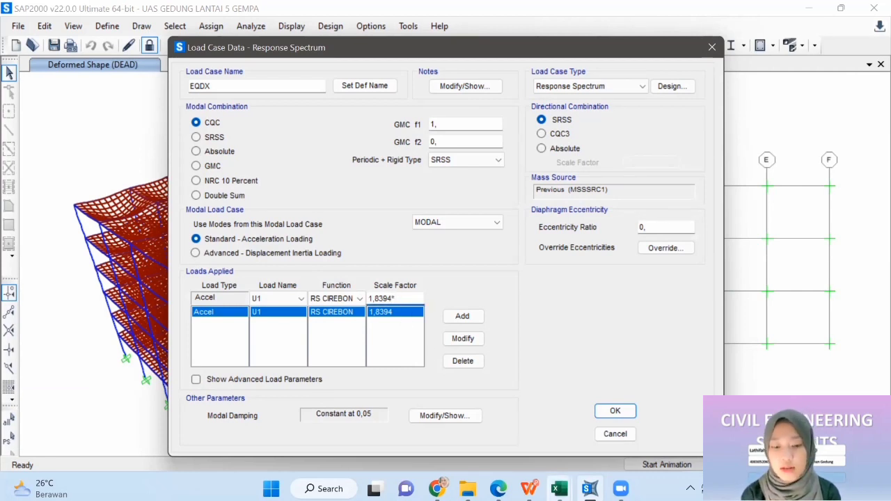
mouse_move(558, 488)
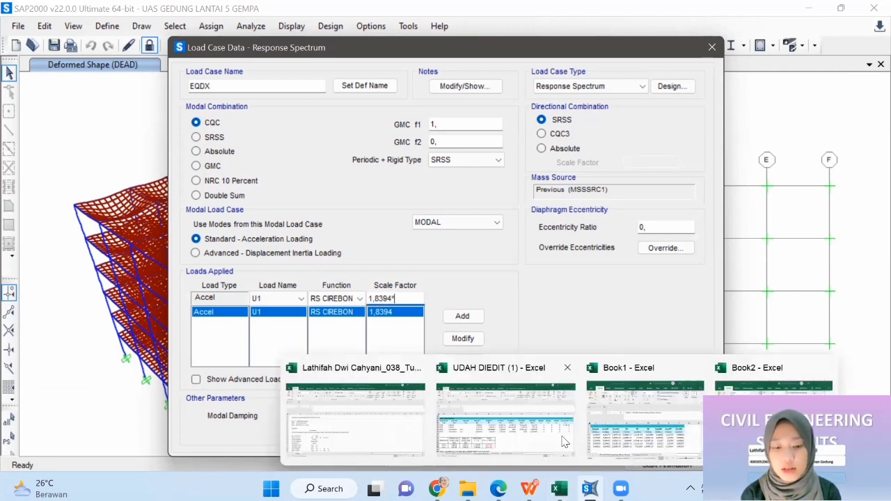
left_click(465, 418)
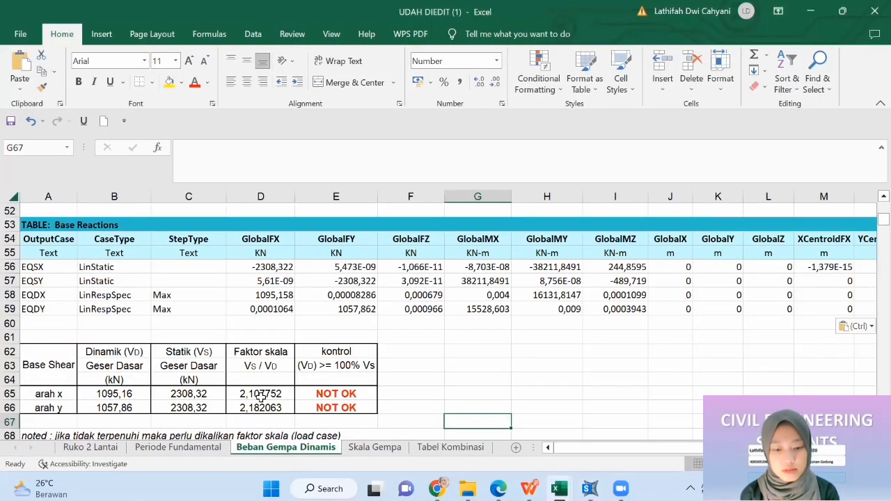
left_click(810, 12)
type("1080")
mouse_move(557, 488)
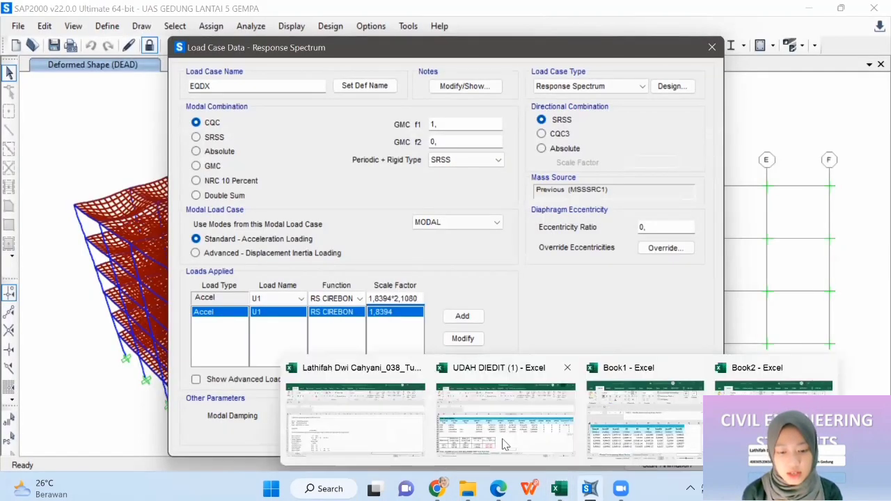
left_click(507, 414)
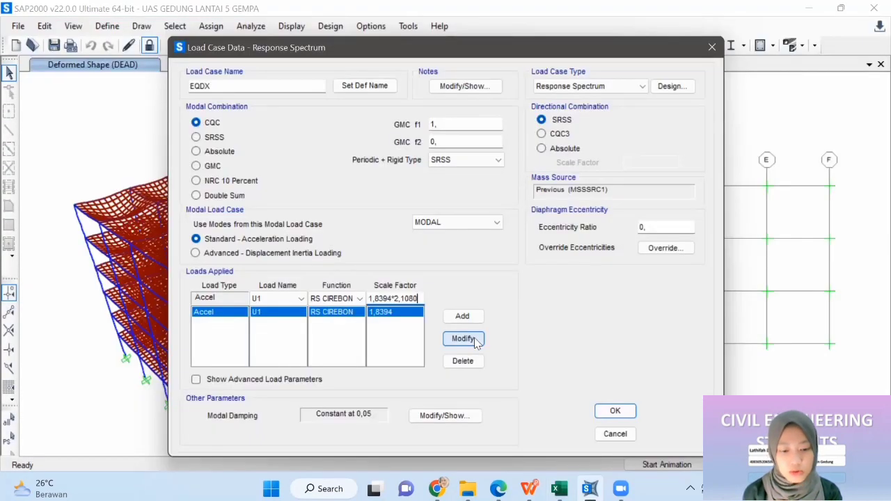
left_click(475, 339)
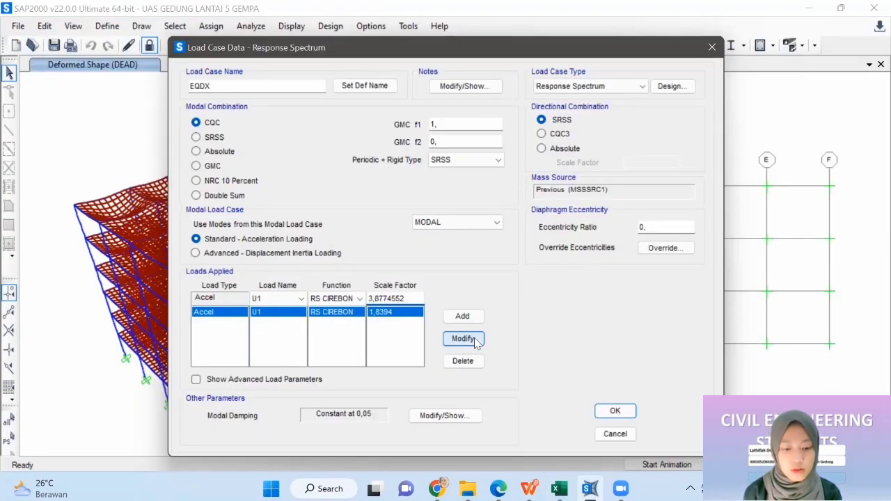
left_click(616, 411)
- Set the EQDY U2 scale factor to 1,8394*2,182 using the sheet's arah y factor, and accept the load case changes, deleting outdated results
left_click(266, 275)
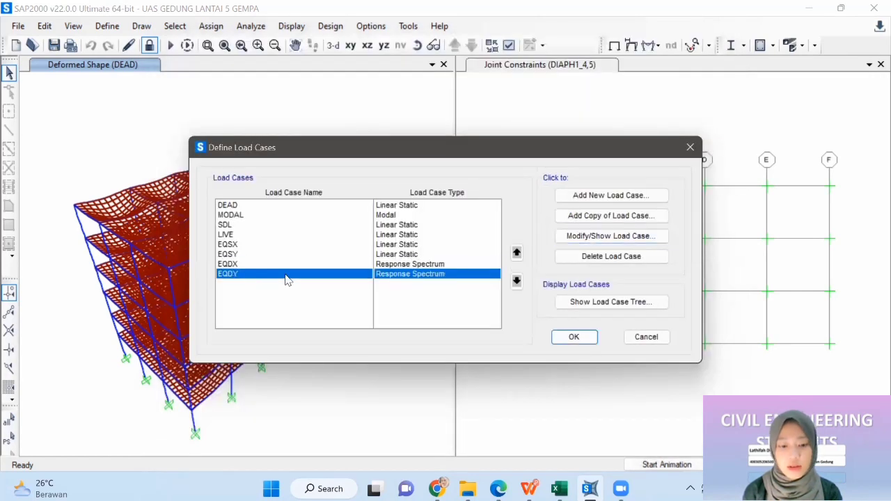
left_click(617, 237)
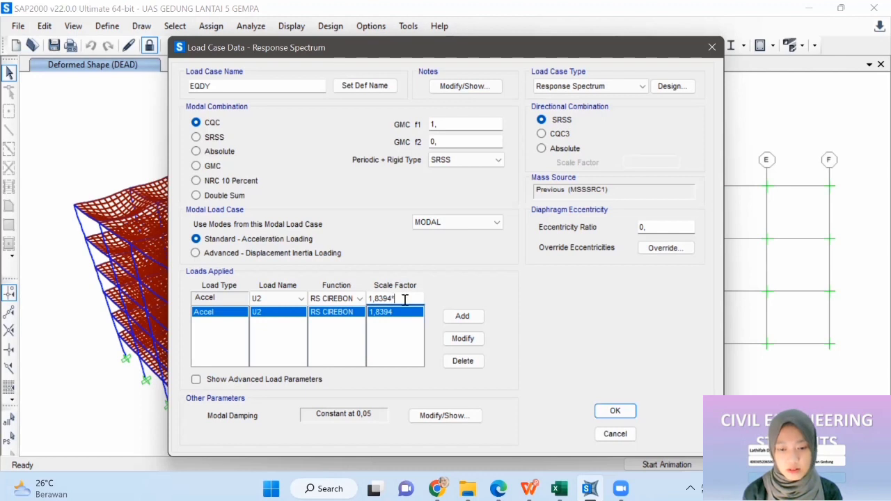
mouse_move(557, 488)
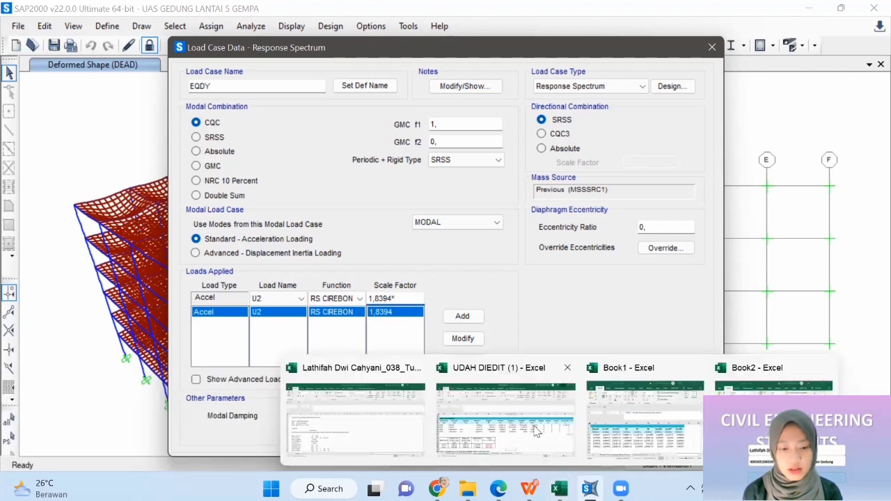
left_click(533, 431)
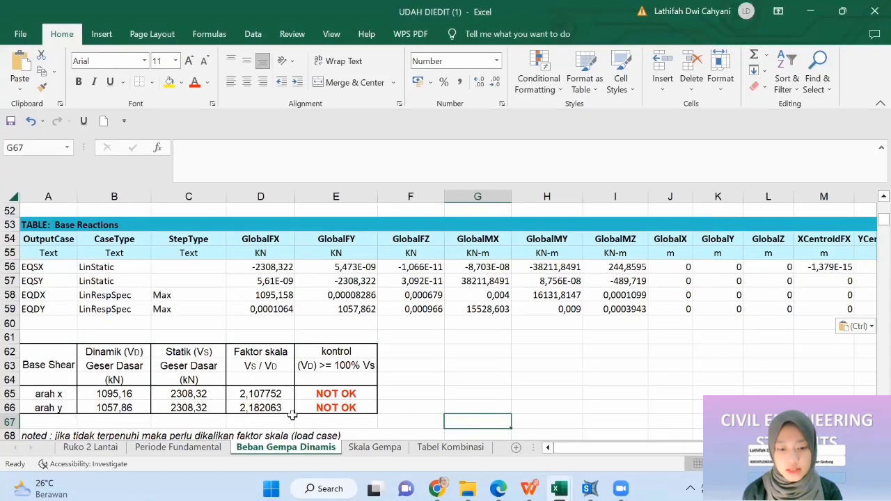
left_click(842, 11)
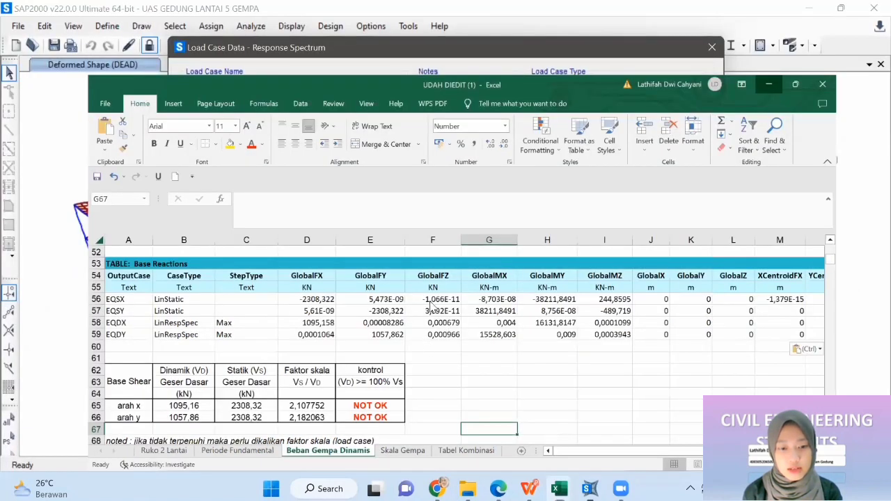
type("8394*2,182")
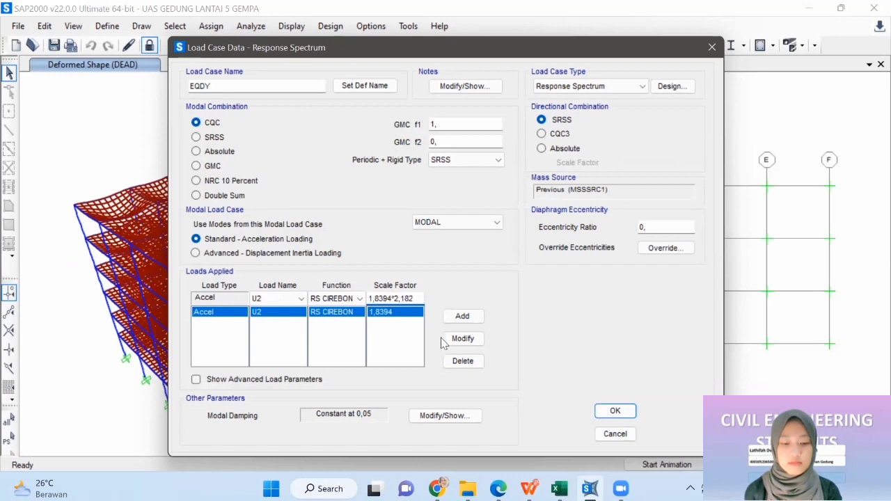
left_click(462, 339)
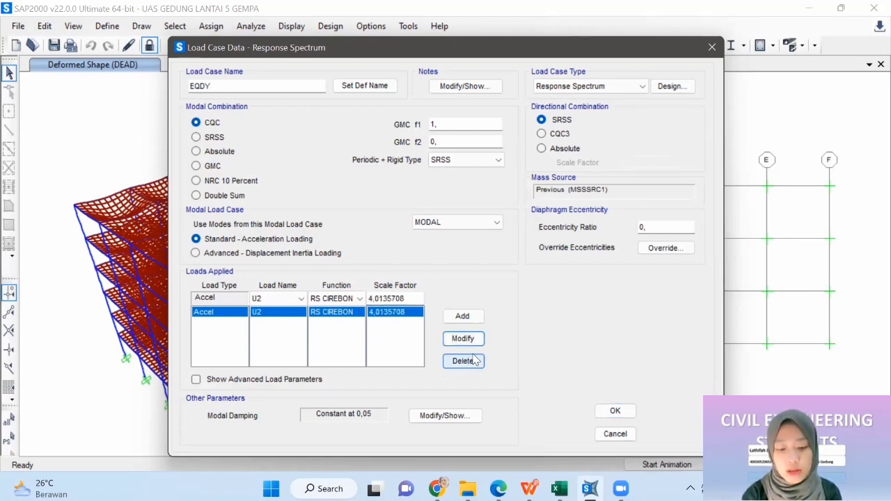
left_click(606, 411)
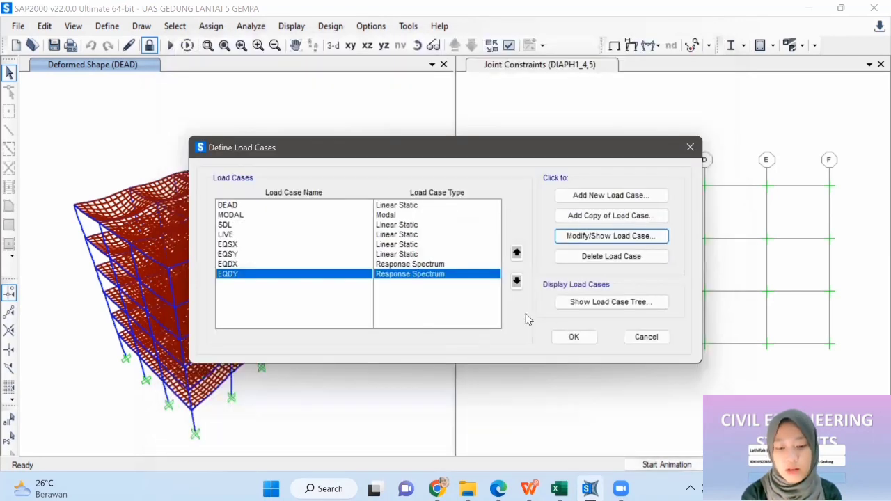
left_click(585, 338)
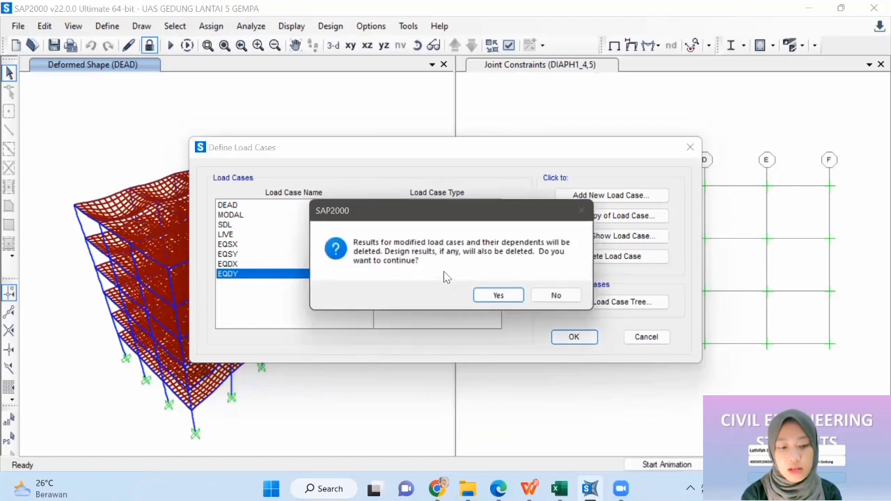
left_click(499, 296)
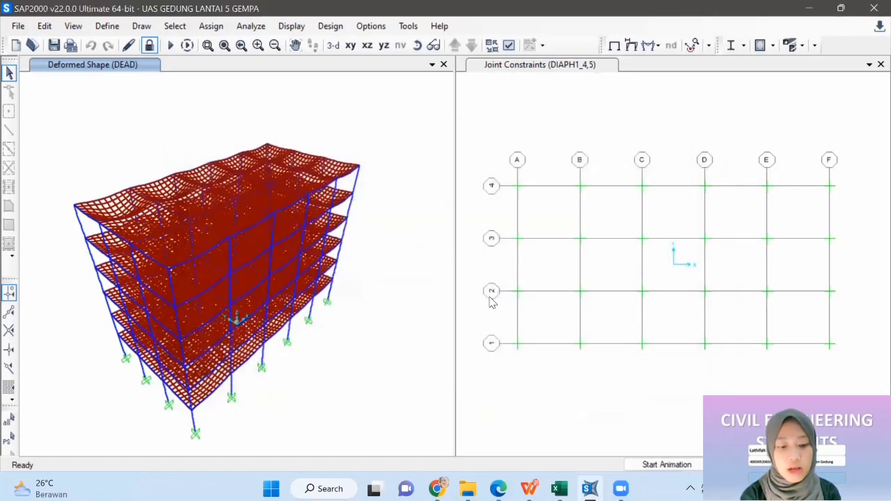
- Run the analysis again for all load cases
left_click(257, 28)
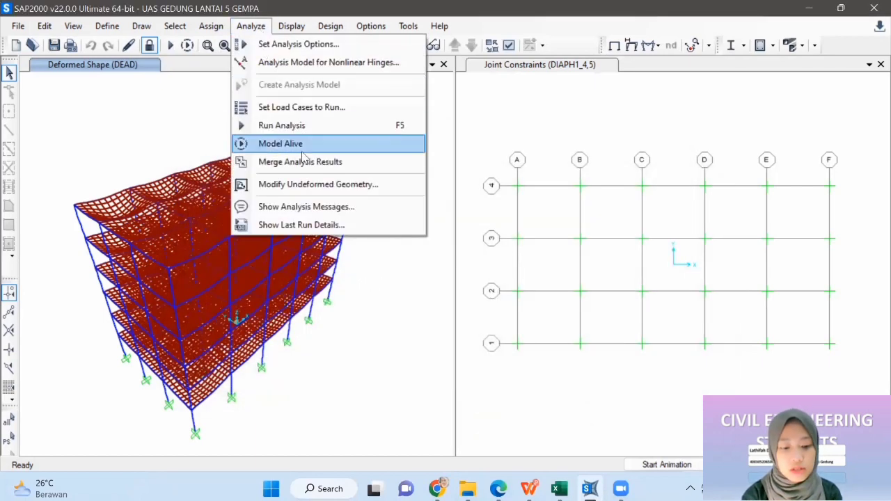
left_click(322, 127)
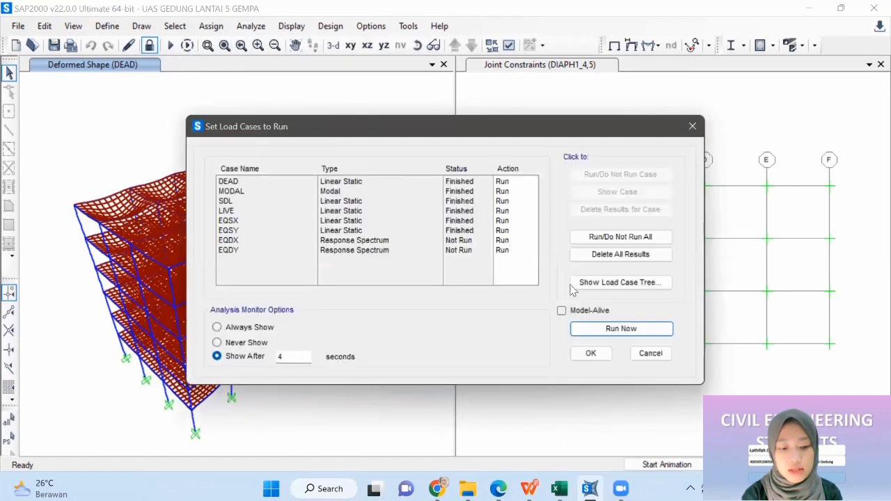
left_click(644, 330)
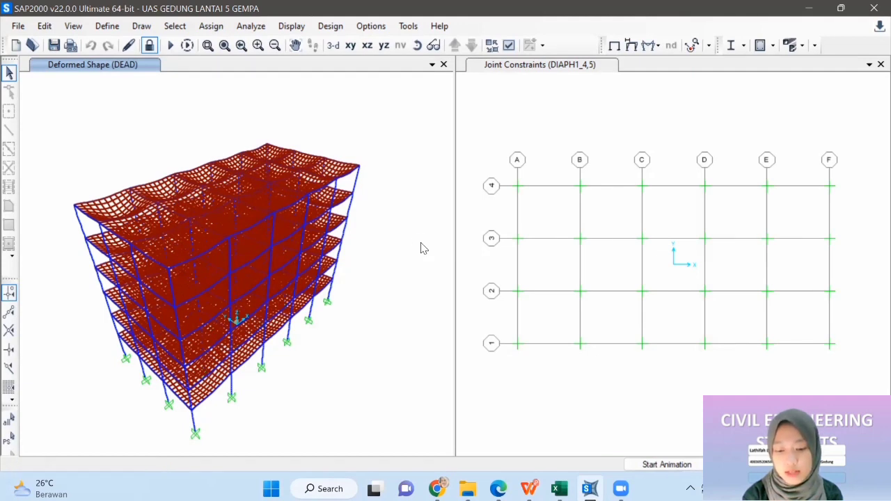
- Display the updated Base Reactions table with the same four output cases and export it to Excel
key("ctrl+t")
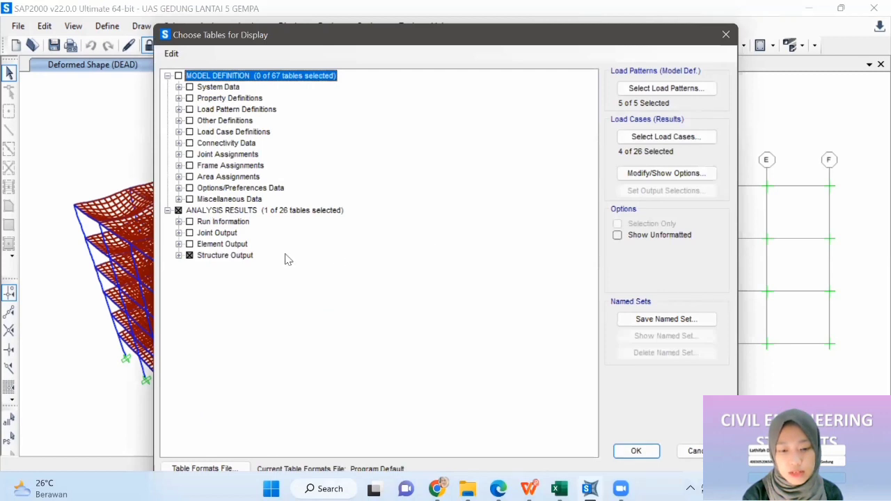
left_click(636, 451)
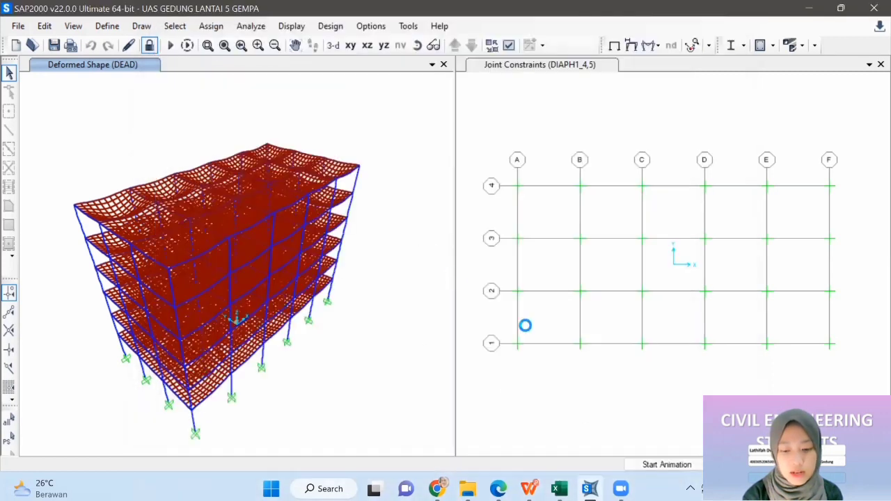
left_click(133, 79)
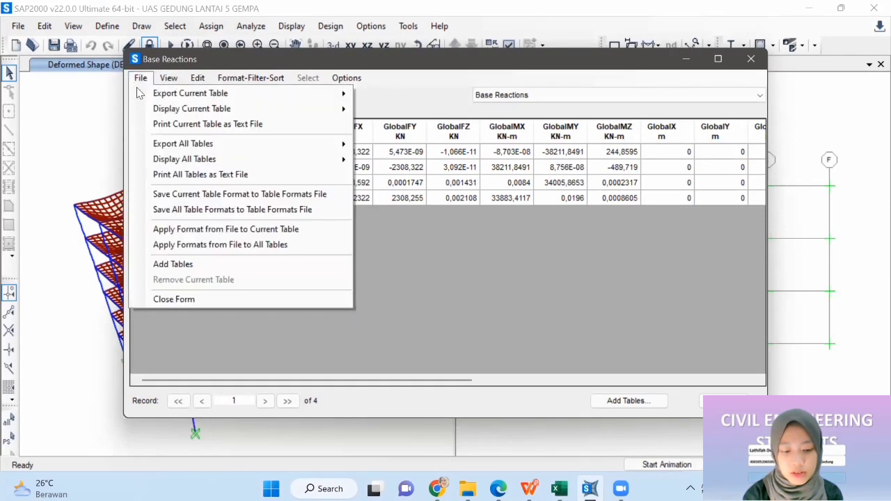
mouse_move(283, 97)
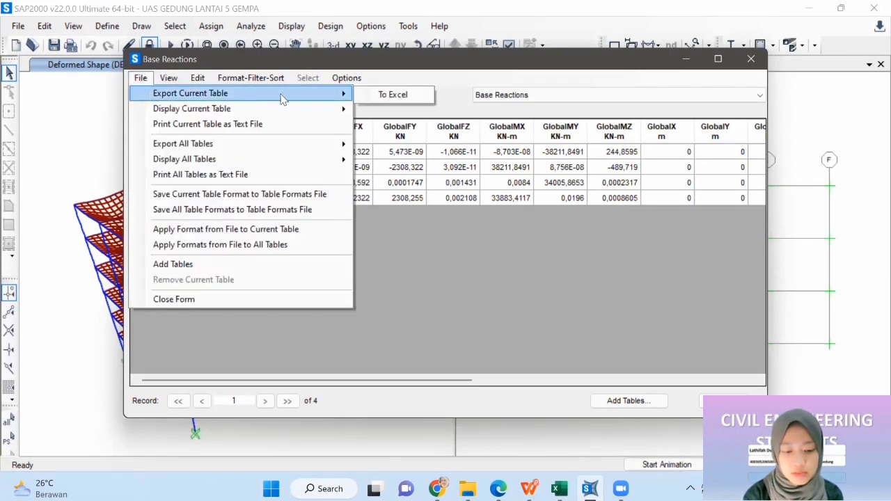
left_click(382, 99)
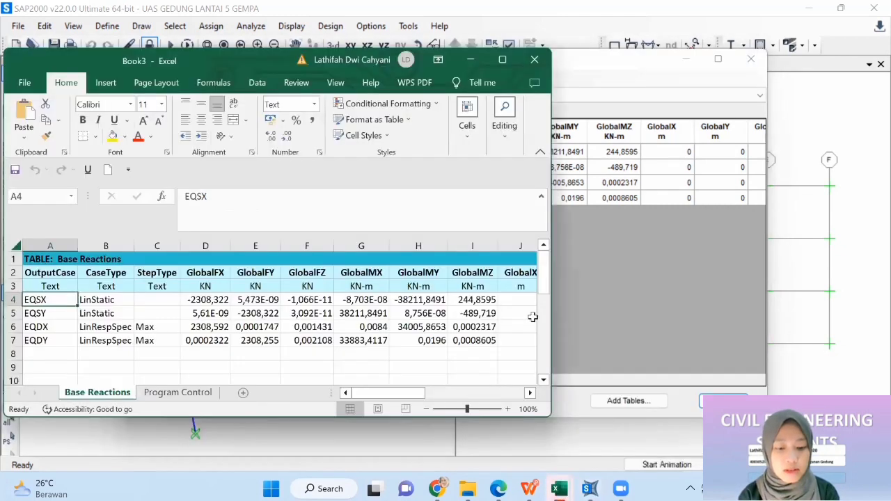
- Copy the complete Base Reactions table from the exported Book3 workbook and minimize that workbook
left_click_drag(50, 258, 466, 338)
right_click(467, 338)
left_click(496, 132)
left_click(471, 60)
- Paste the updated base reactions over the table starting at A53 in the UDAH DIEDIT (1) workbook and check the base shear control
left_click(559, 488)
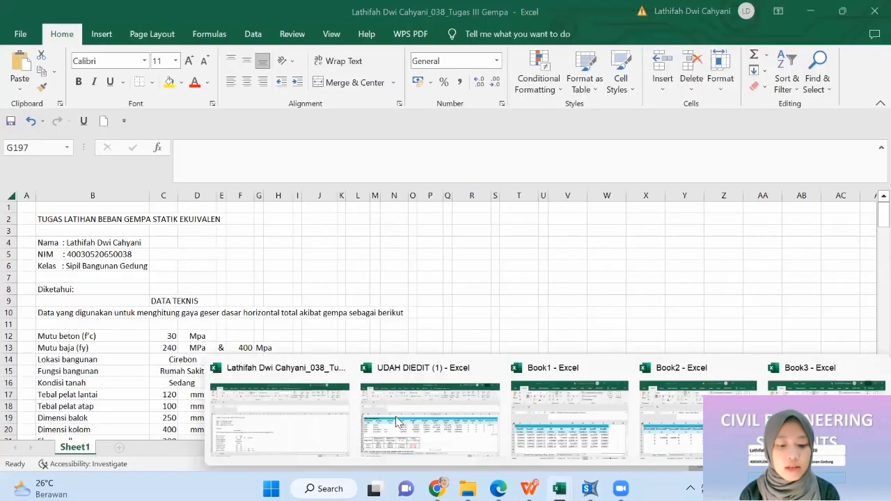
left_click(397, 421)
left_click_drag(41, 224, 758, 312)
right_click(758, 312)
left_click(632, 191)
left_click(477, 350)
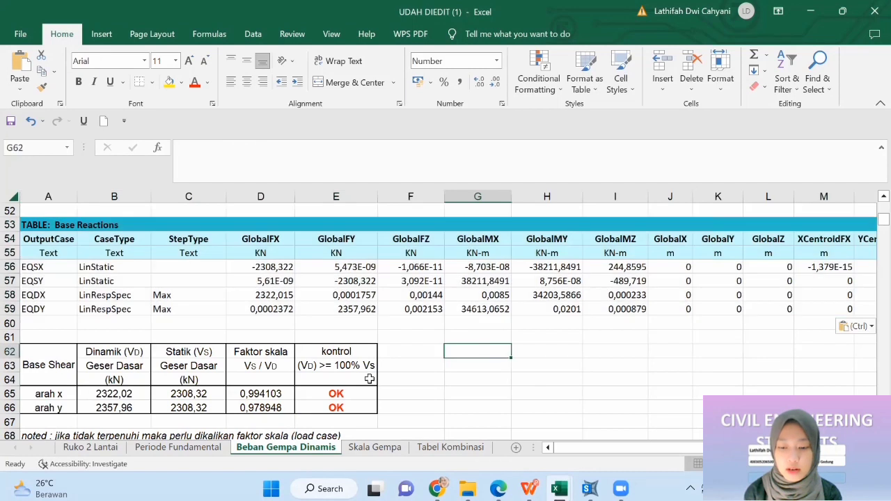
right_click(322, 296)
left_click(306, 225)
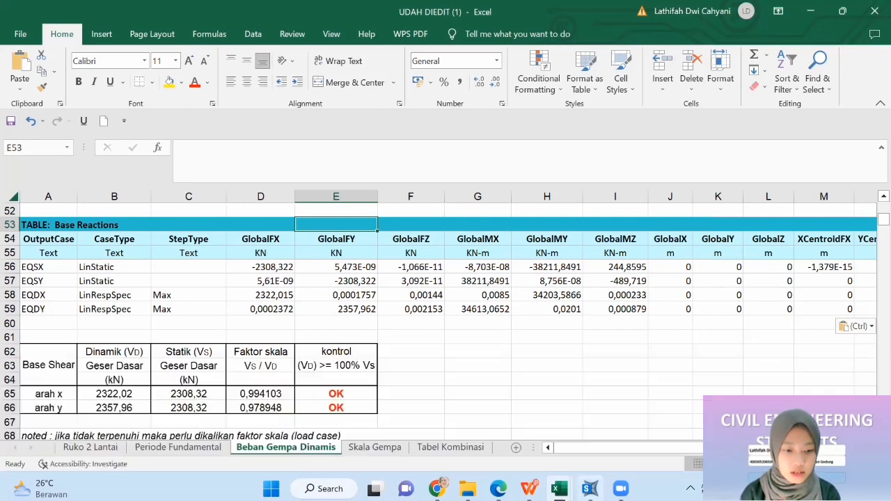
- Return to SAP2000, close the Base Reactions table and examine the deformed frame from several 3D angles
left_click(590, 489)
left_click(723, 401)
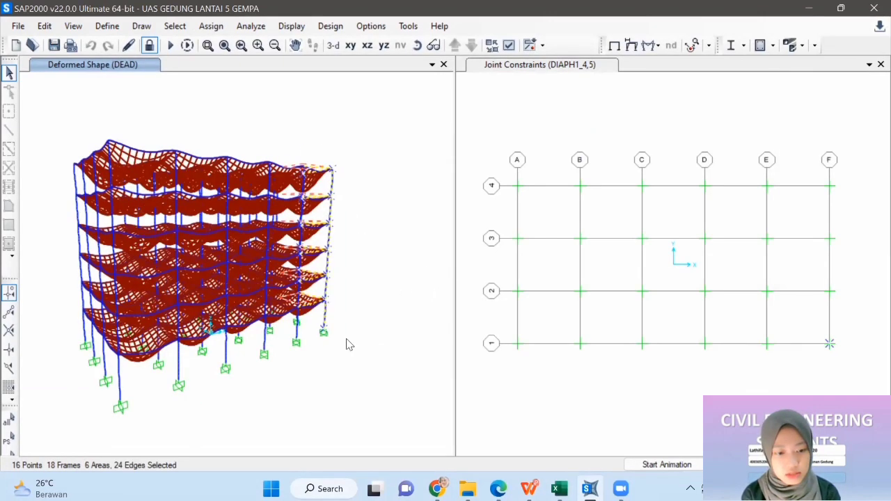
left_click(417, 45)
left_click_drag(348, 133, 399, 114)
left_click(343, 167)
left_click(350, 181)
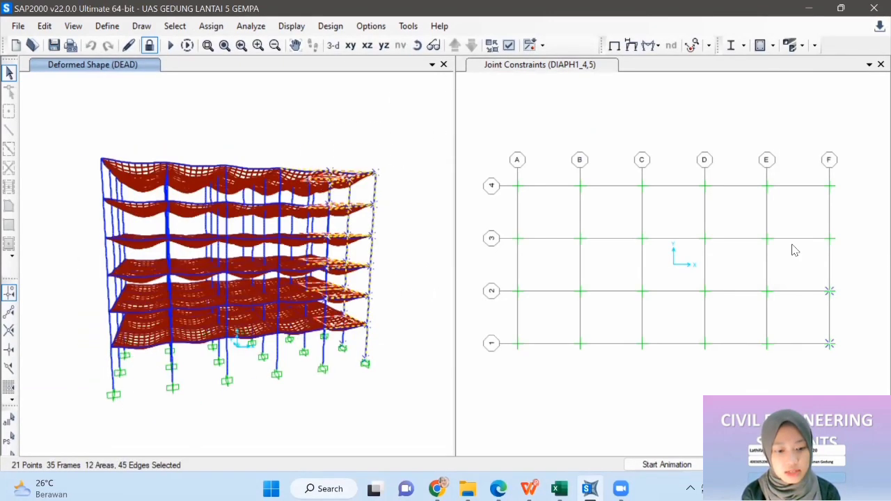
left_click(417, 45)
left_click_drag(373, 348, 380, 248)
key("Escape")
left_click(417, 46)
left_click_drag(432, 184, 365, 361)
left_click(417, 46)
left_click_drag(372, 209, 387, 278)
- Raise the plan view to the next storey level and check the selection at grid intersection F-1
left_click(523, 126)
left_click(454, 46)
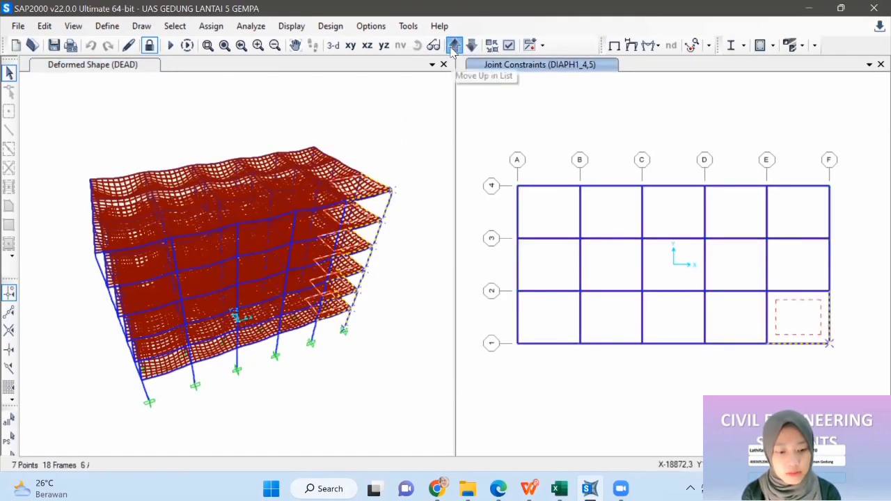
left_click(392, 133)
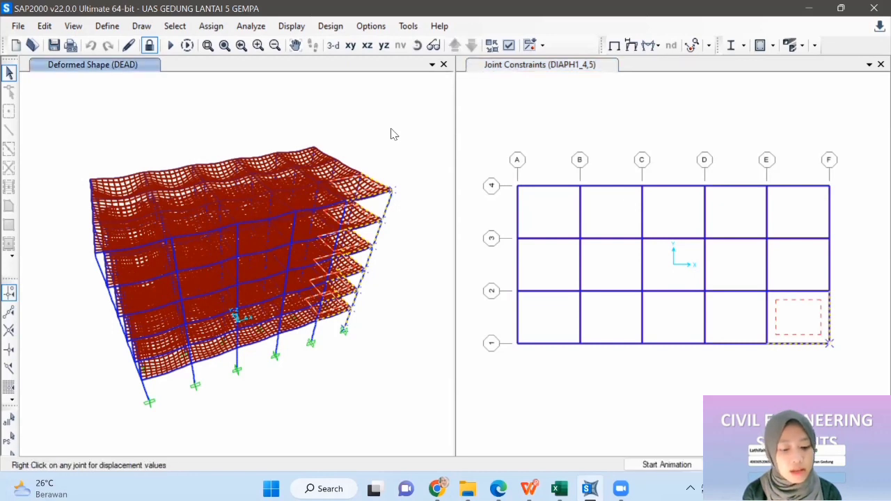
- Display the Joint Displacements table for the selected joints with the EQDX and EQDY output cases
key("ctrl+t")
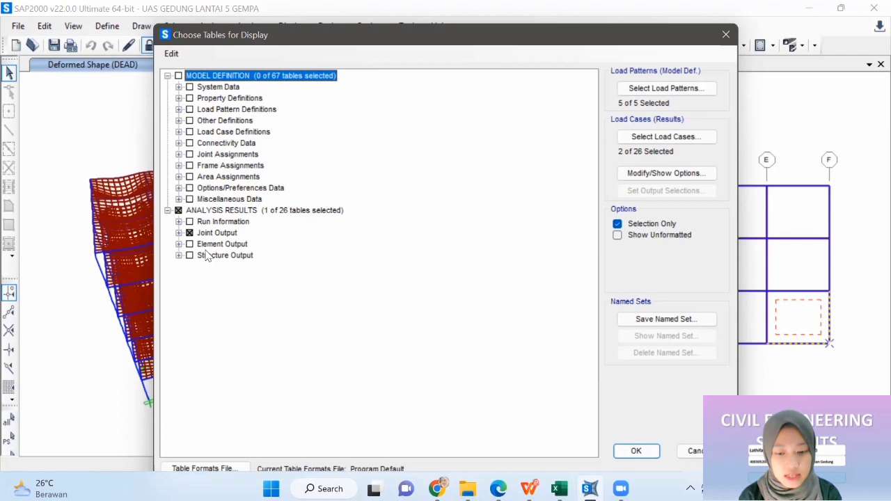
left_click(178, 233)
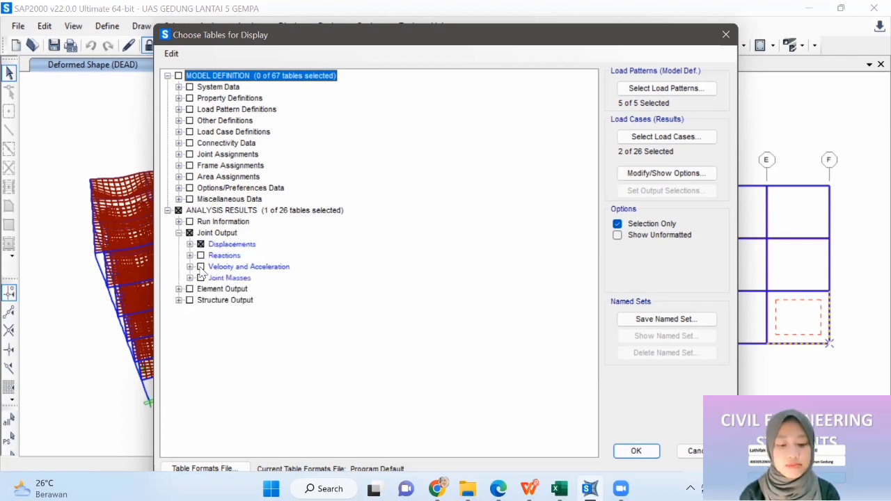
left_click(190, 244)
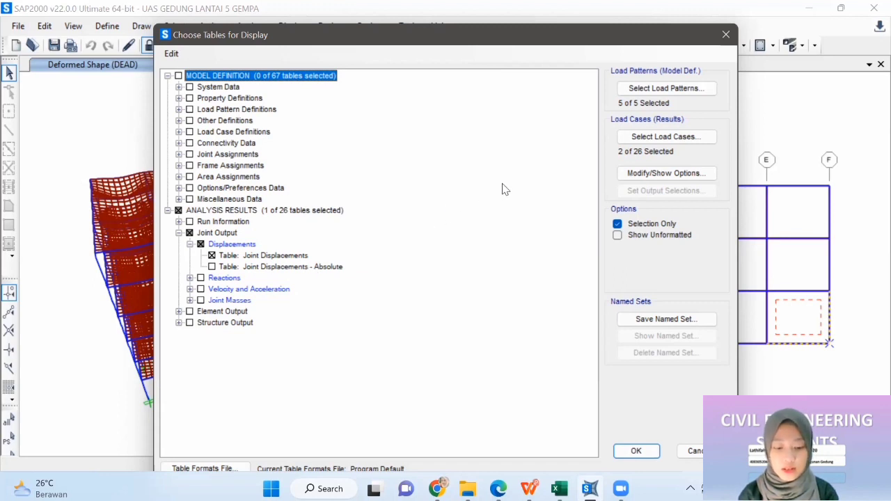
left_click(654, 137)
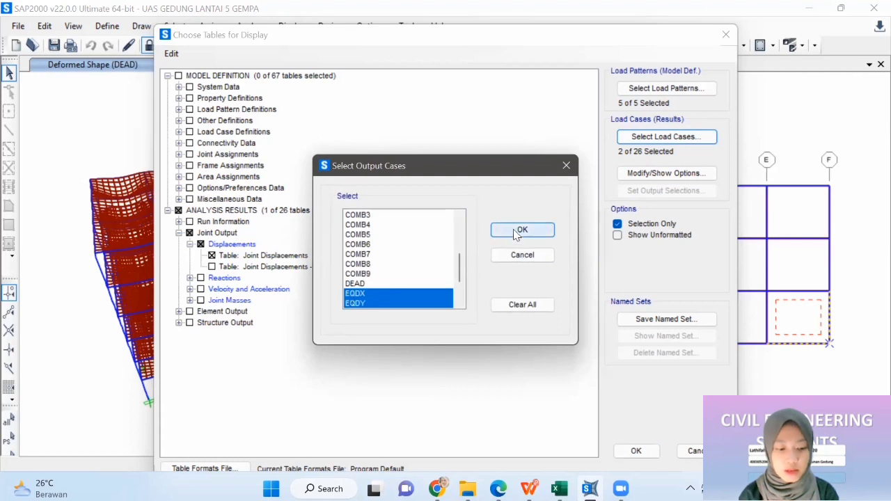
left_click(519, 232)
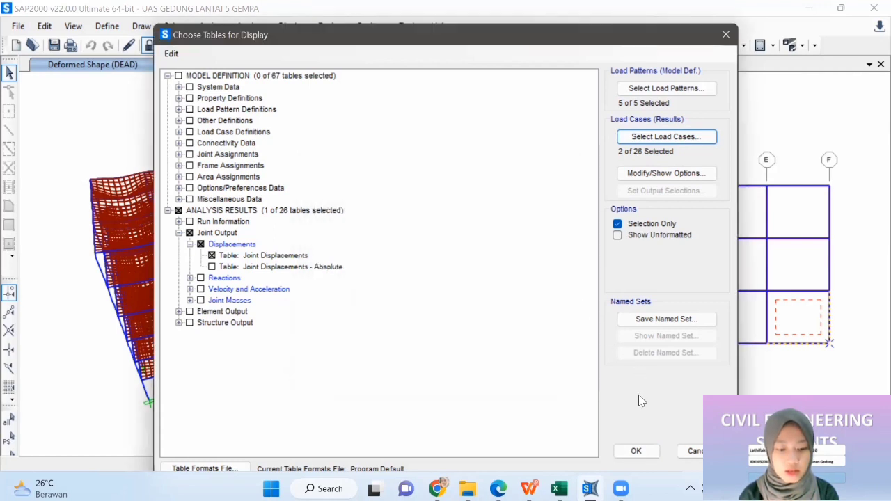
left_click(636, 451)
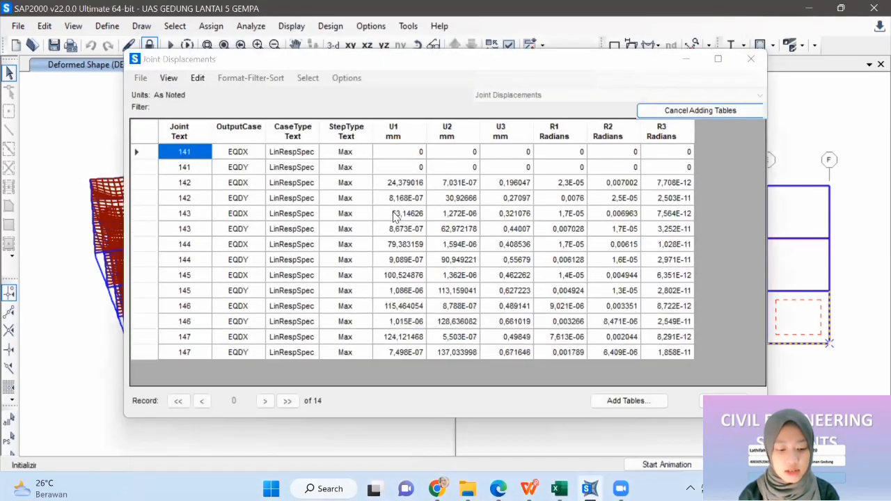
- Export the Joint Displacements table to Excel and copy the complete table from the exported Book7 workbook
left_click(141, 79)
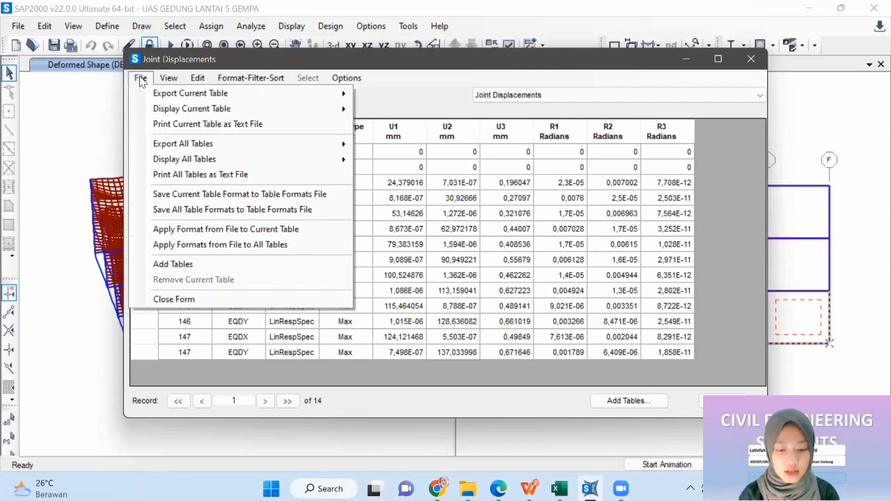
mouse_move(213, 94)
left_click(389, 95)
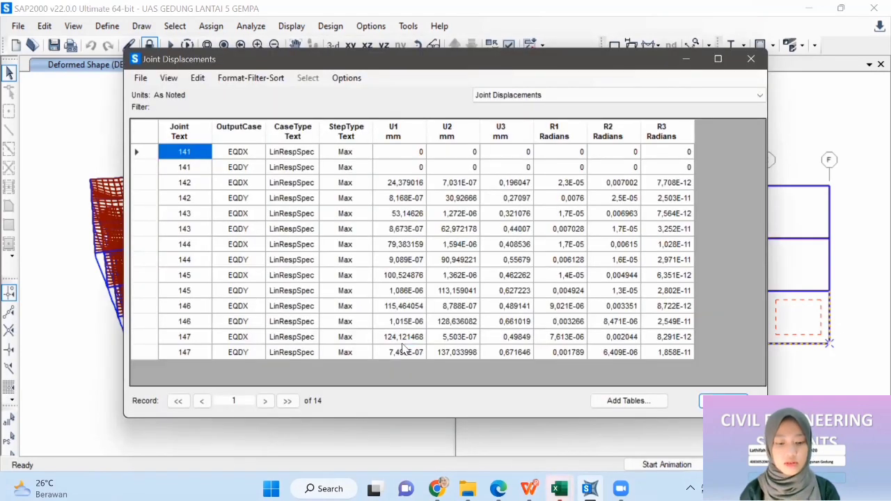
mouse_move(558, 487)
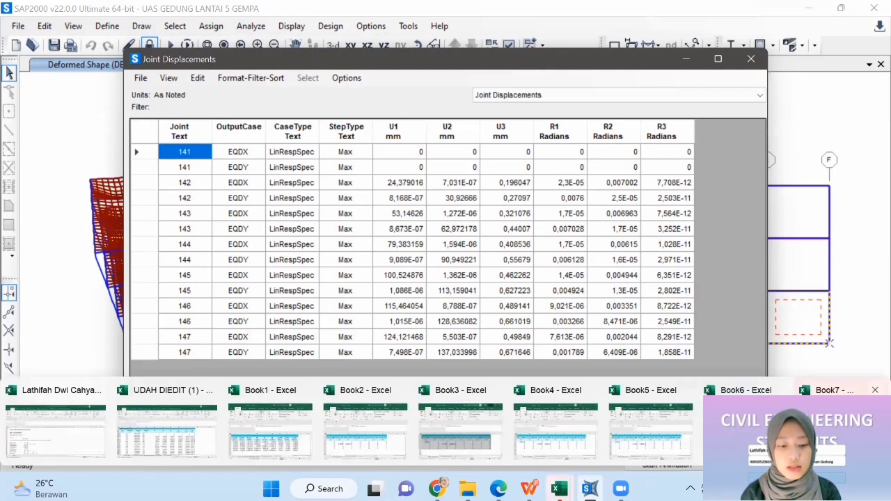
left_click(828, 418)
left_click_drag(45, 259, 445, 367)
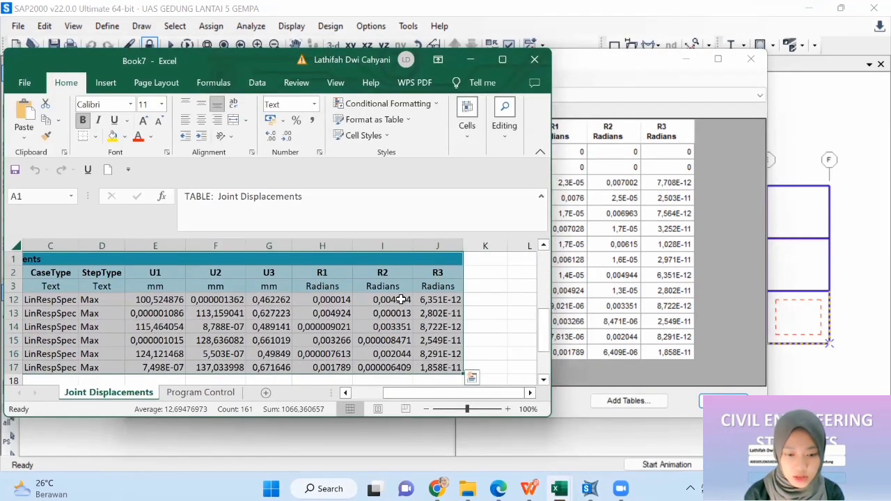
right_click(401, 299)
left_click(462, 153)
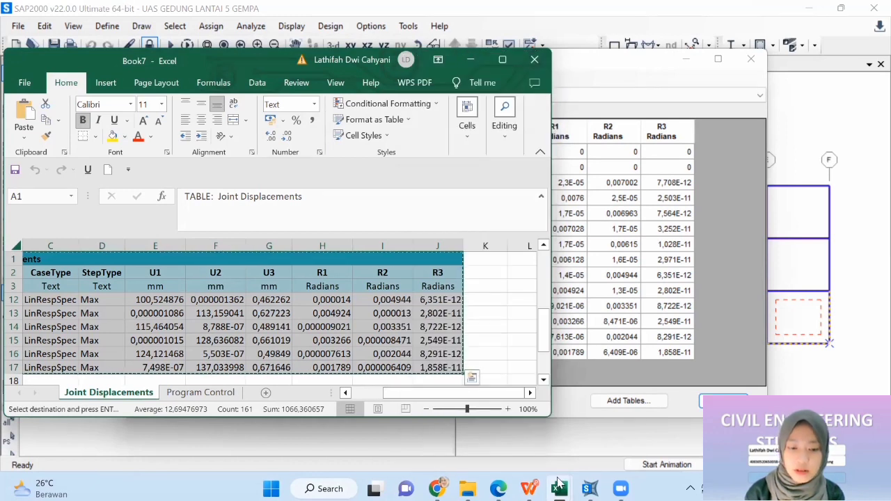
- Paste the joint displacements over the existing table starting at A91 on the Beban Gempa Dinamis sheet of the UDAH DIEDIT (1) workbook
mouse_move(557, 483)
left_click(204, 431)
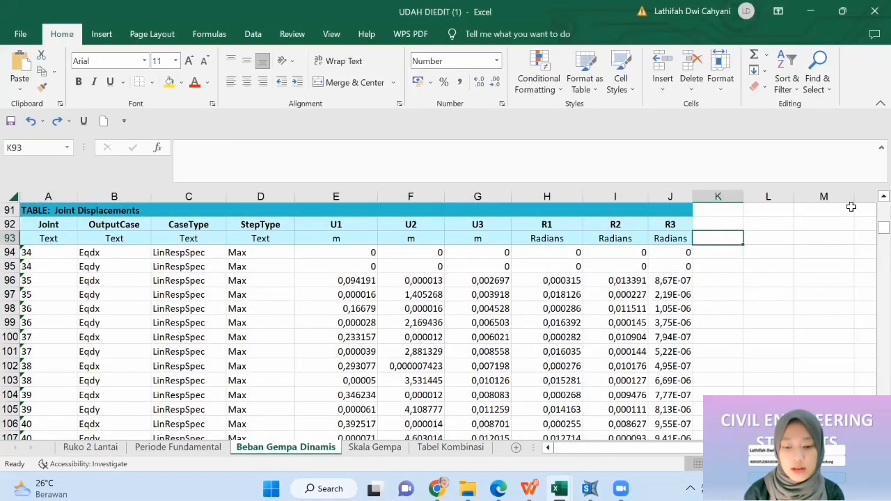
scroll(31, 253, "up", 1)
left_click_drag(31, 253, 665, 398)
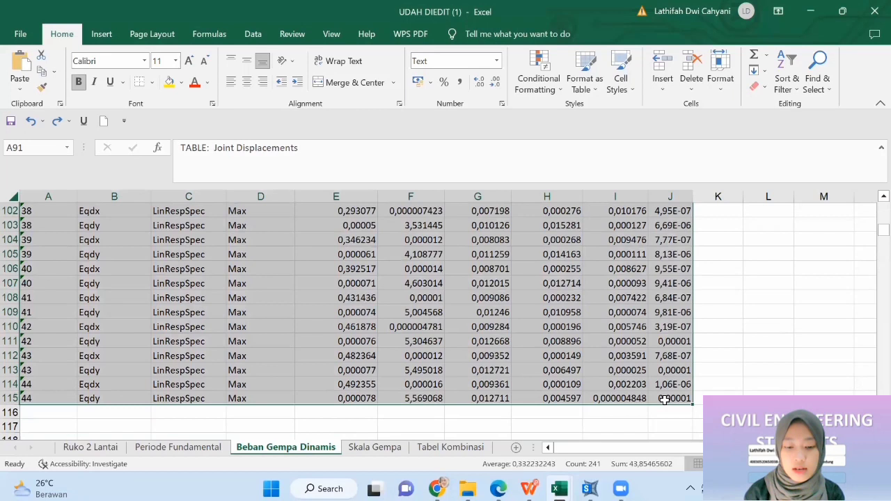
right_click(665, 399)
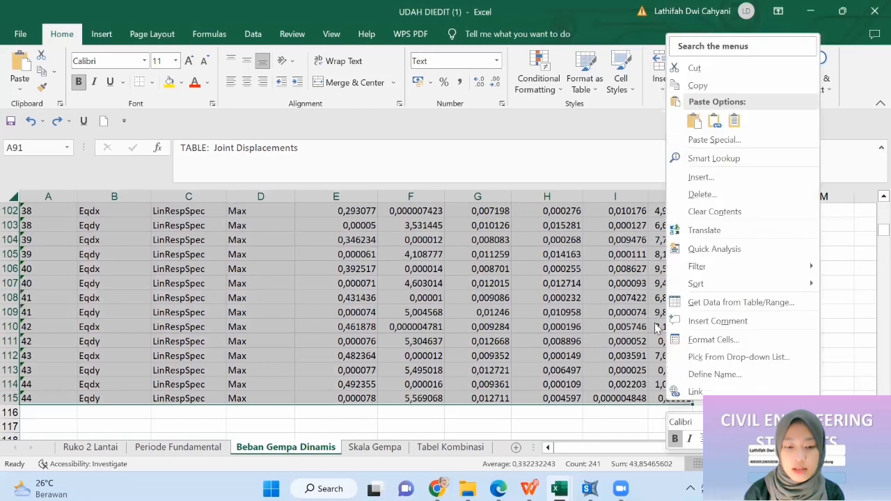
left_click(713, 122)
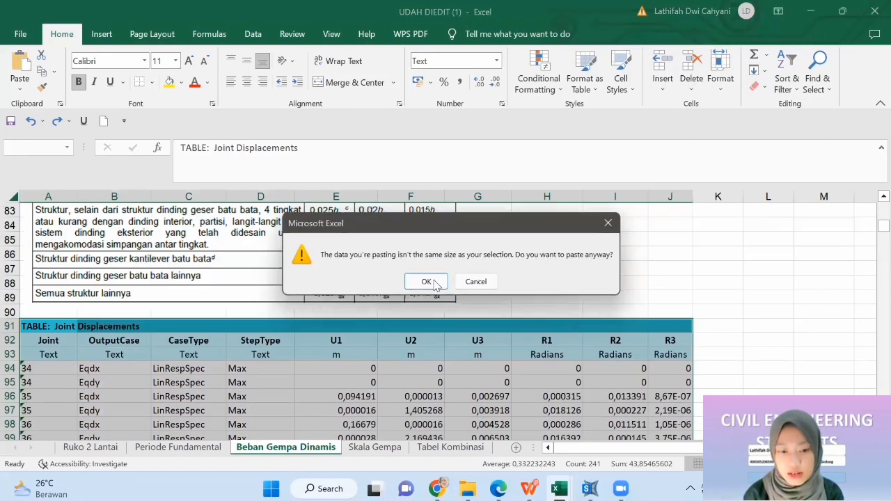
left_click(425, 280)
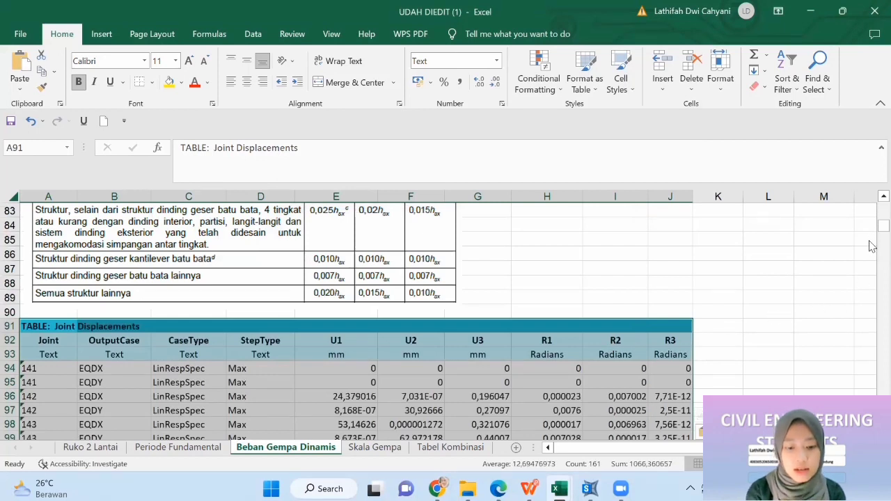
mouse_move(870, 230)
left_mouse_down()
mouse_move(871, 254)
mouse_move(862, 215)
left_mouse_up()
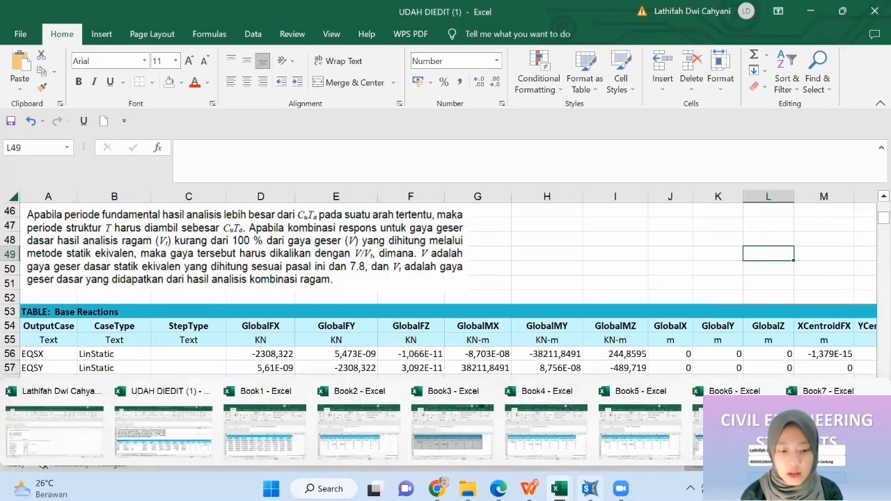
- Return to SAP2000 and set Design System Sds to 0,6217 in the ACI 318-14 concrete frame design preferences
left_click(589, 489)
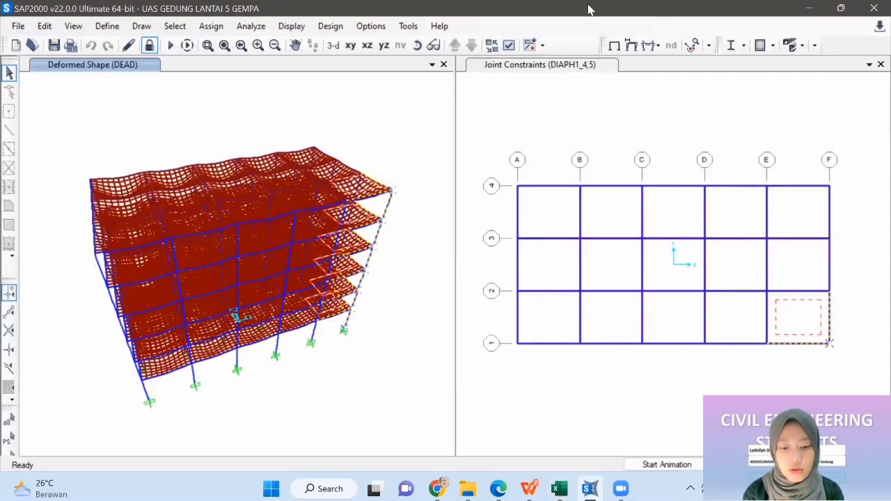
left_click(773, 45)
left_click(772, 62)
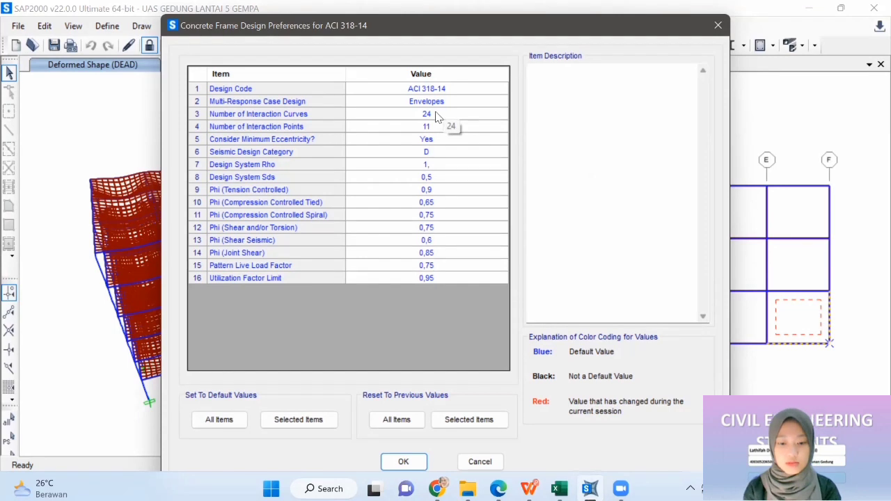
left_click(460, 177)
key("BackSpace")
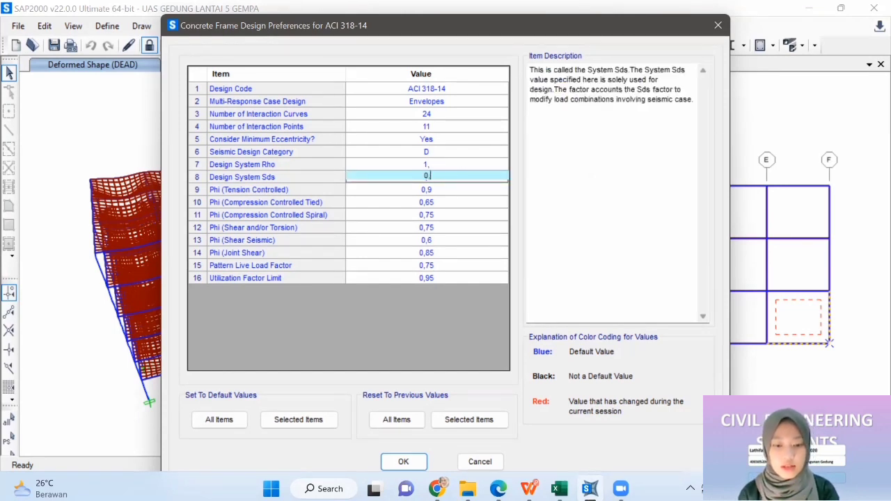
type("0,6217")
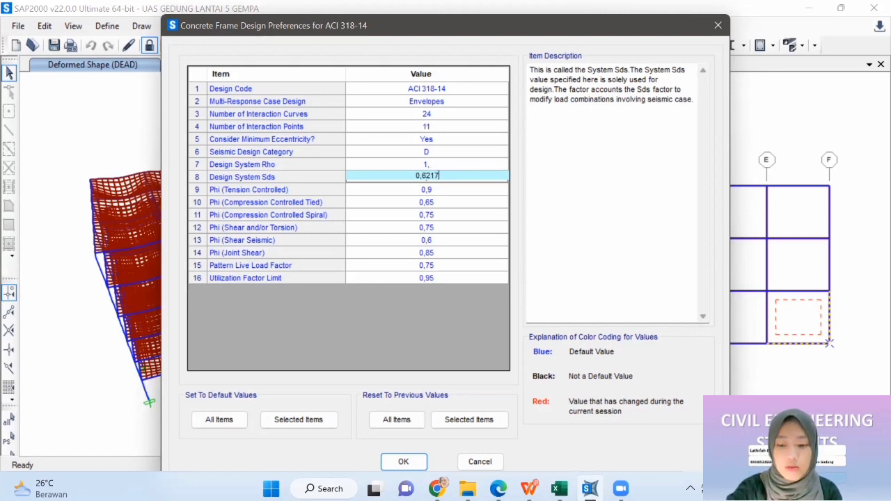
key("alt+Tab")
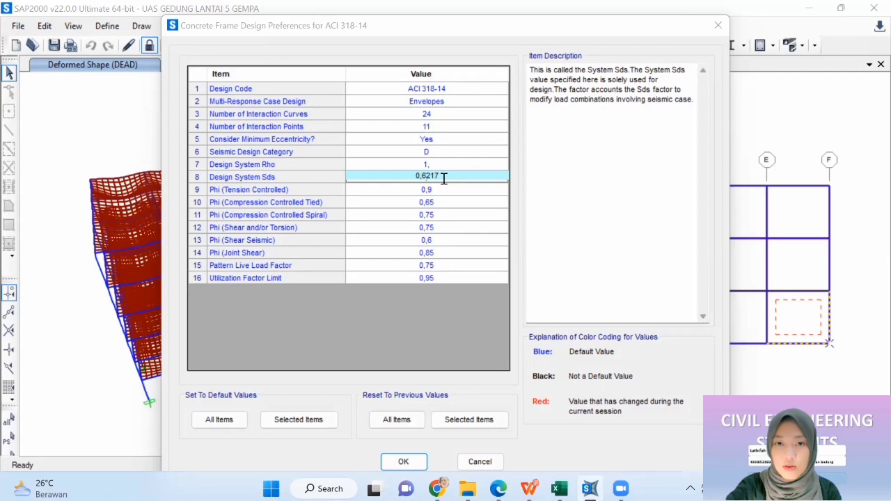
key("alt+Tab")
left_click(403, 463)
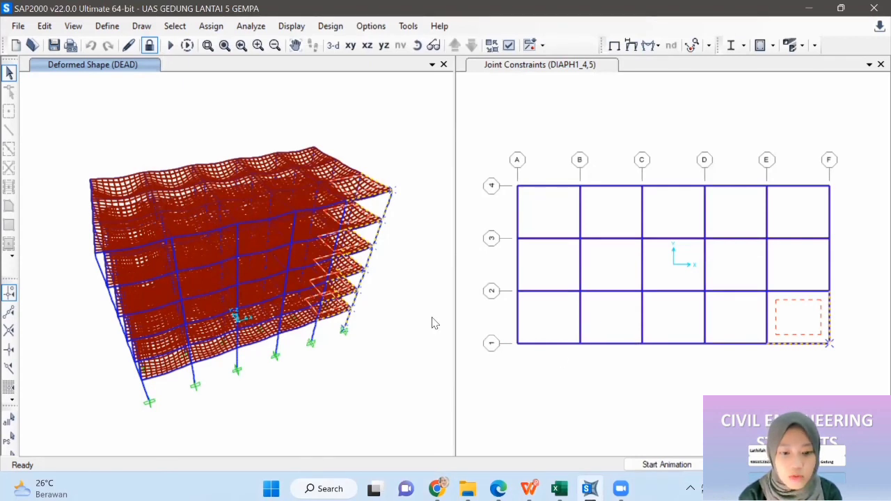
- Select the whole structure and set its concrete frame design overwrite for Framing Type to Sway Special
key("ctrl+a")
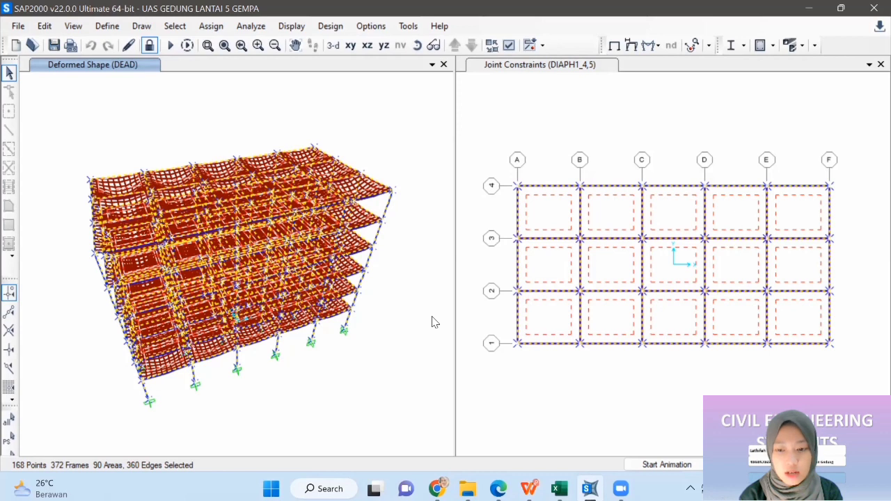
left_click(771, 46)
left_click(751, 81)
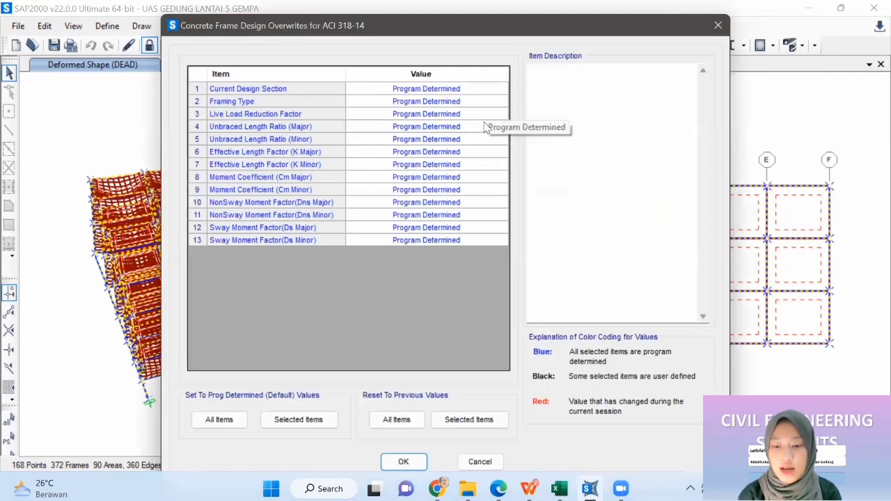
left_click(428, 101)
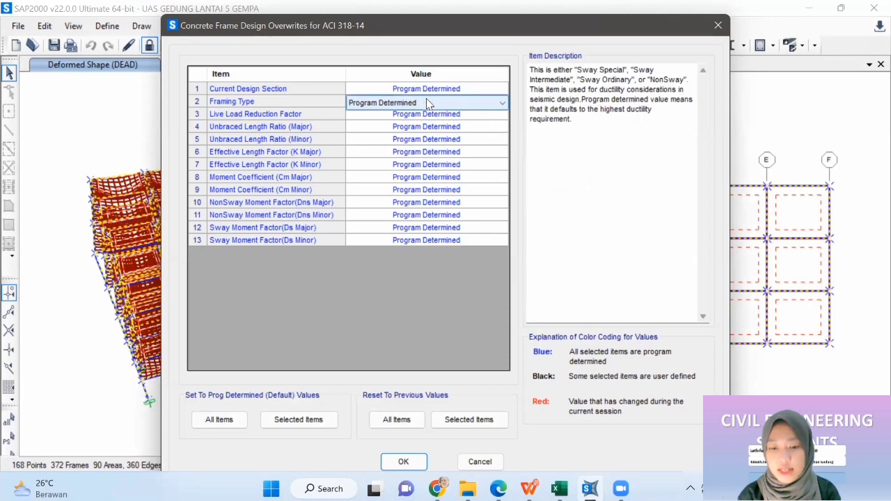
left_click(429, 101)
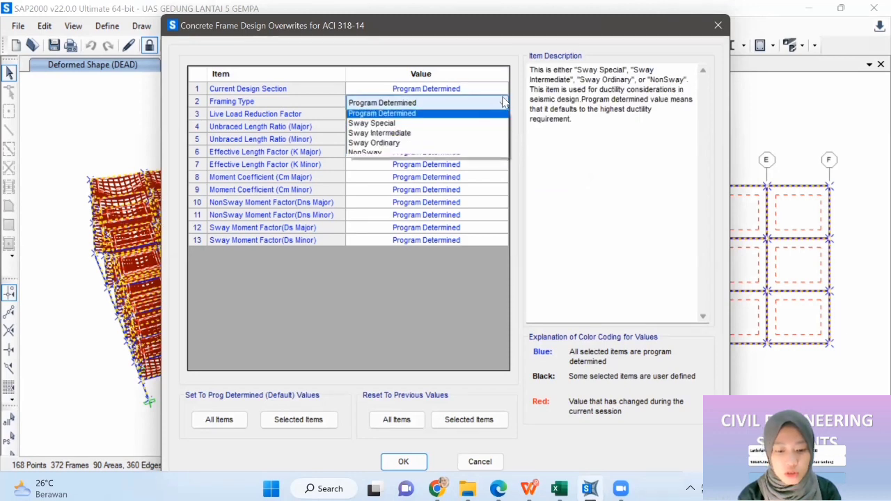
left_click(454, 125)
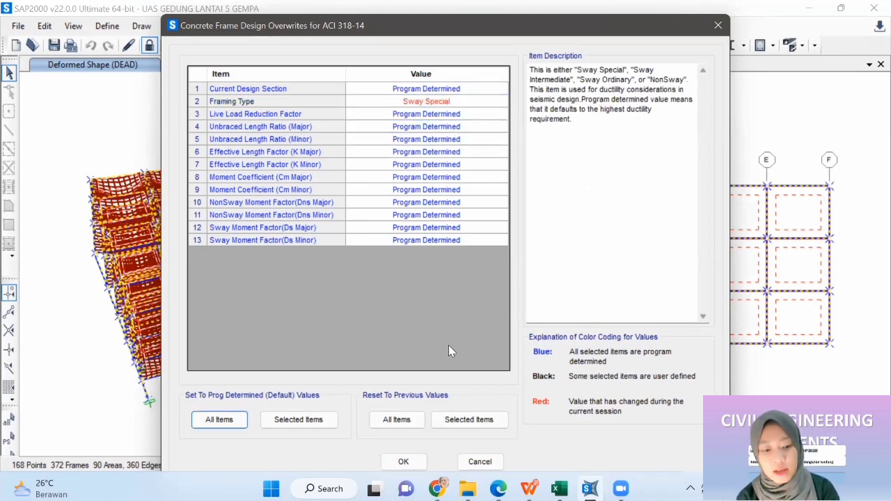
left_click(416, 459)
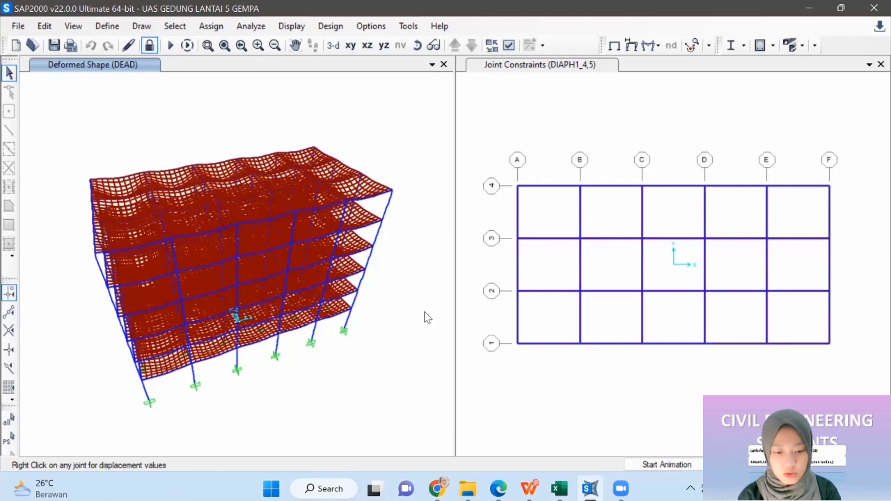
- Add all load combinations COMB1 to COMB18 to the strength design combinations and disable automatic code-based combination generation
left_click(772, 46)
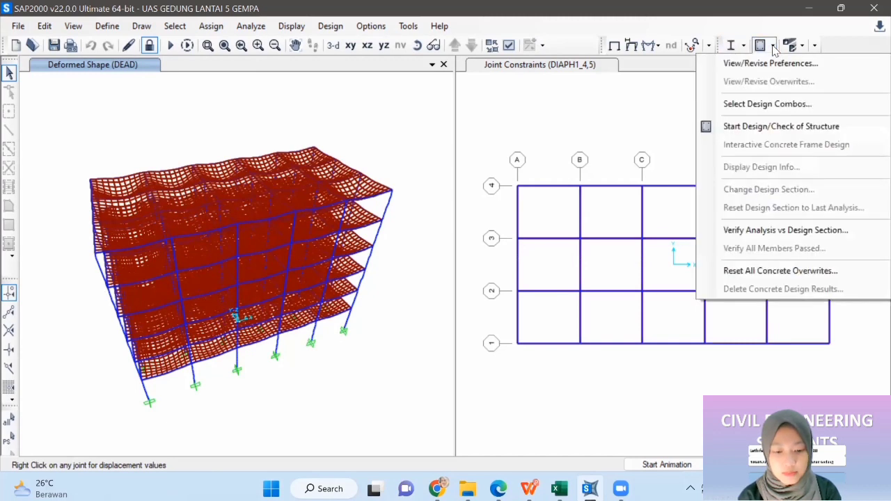
left_click(748, 104)
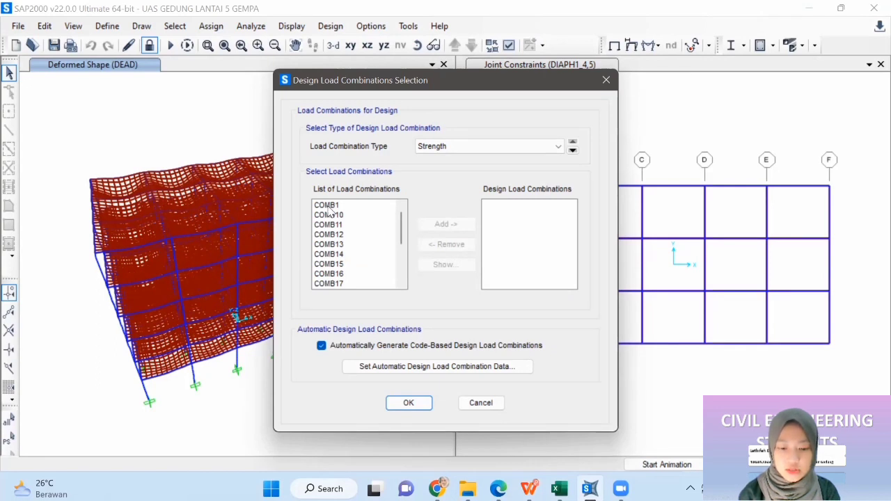
left_click_drag(322, 206, 362, 286)
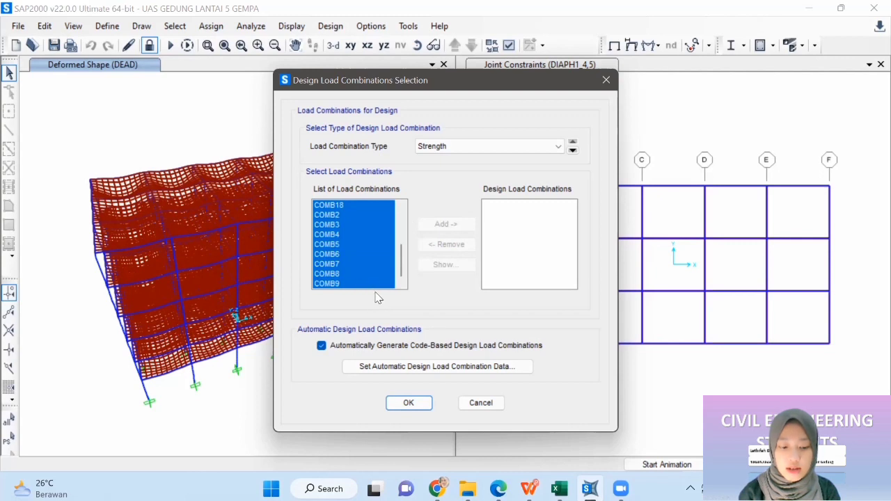
left_click_drag(385, 290, 376, 285)
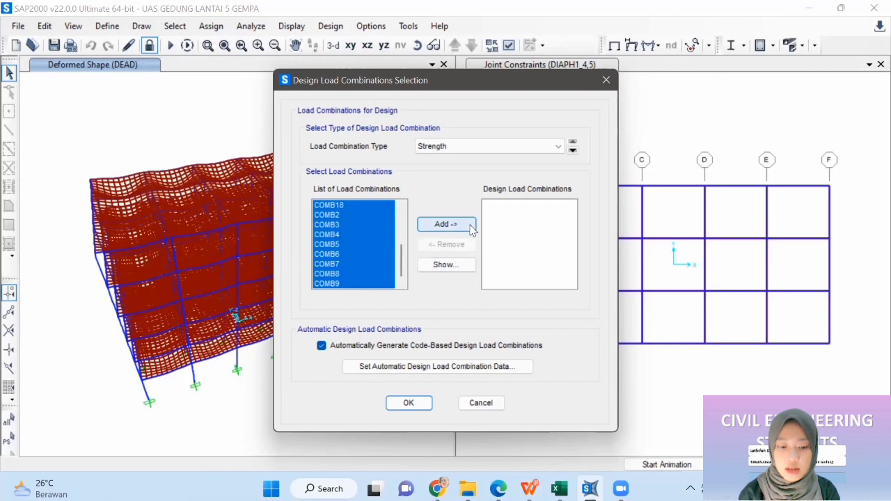
left_click(445, 224)
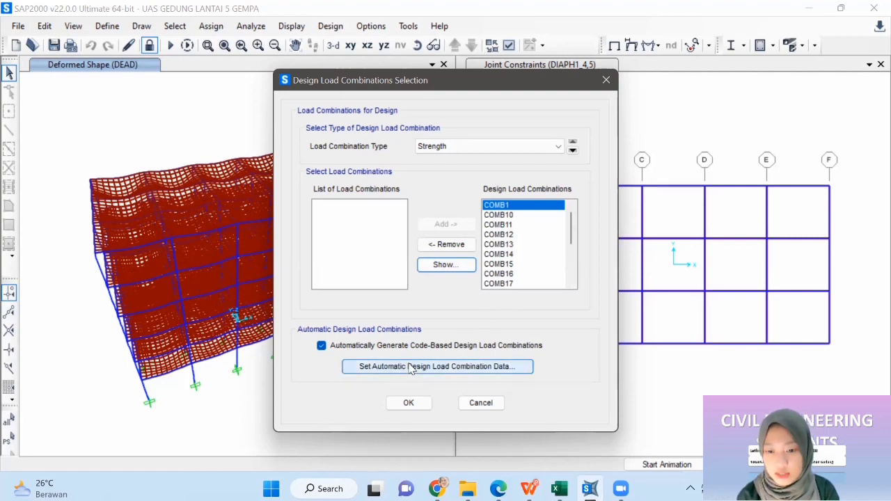
left_click(333, 347)
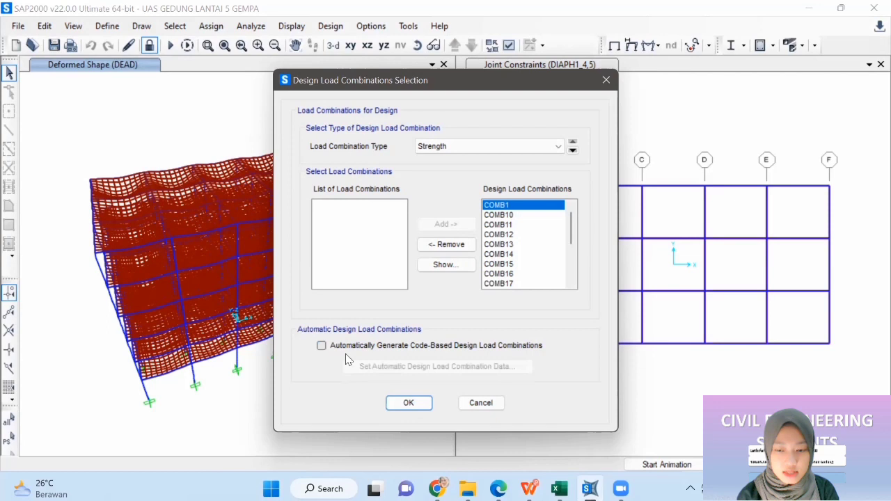
left_click(414, 406)
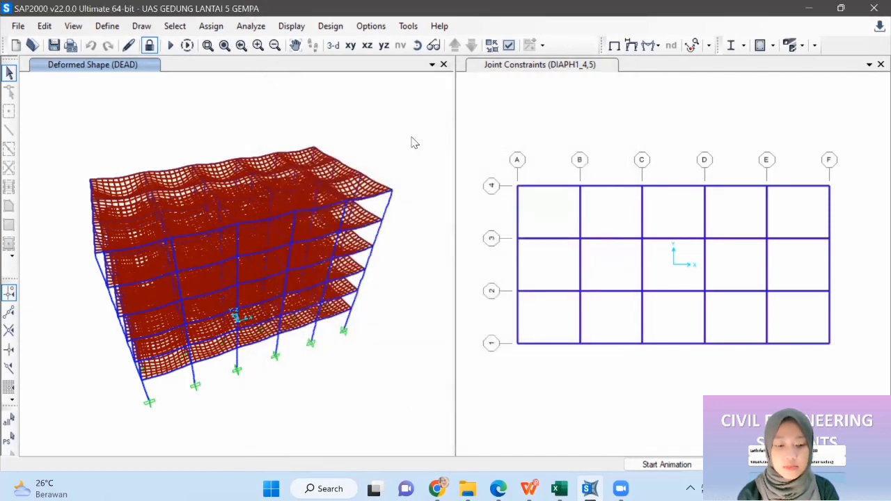
- Clear the selection and run the concrete frame design check of the structure
key("ctrl+a")
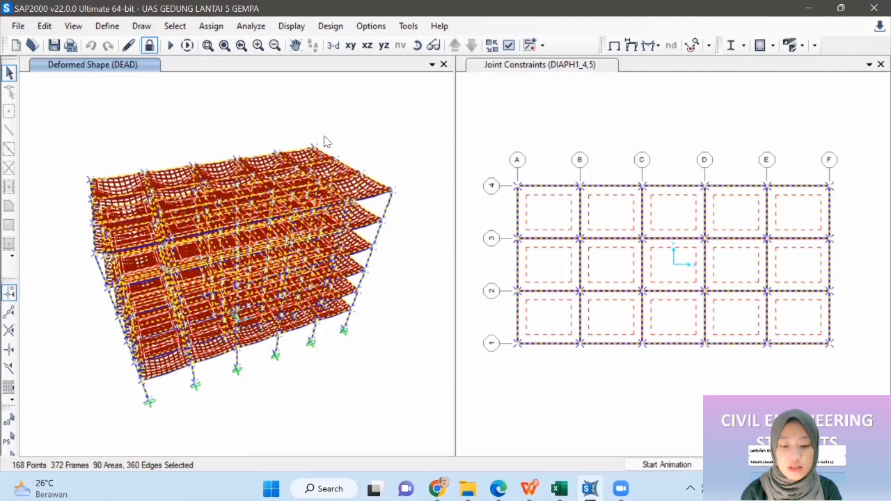
key("ctrl+q")
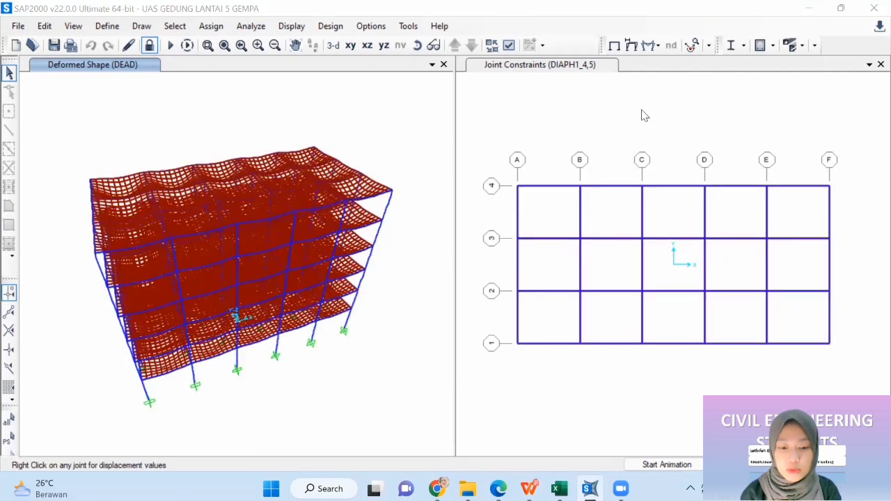
left_click(773, 52)
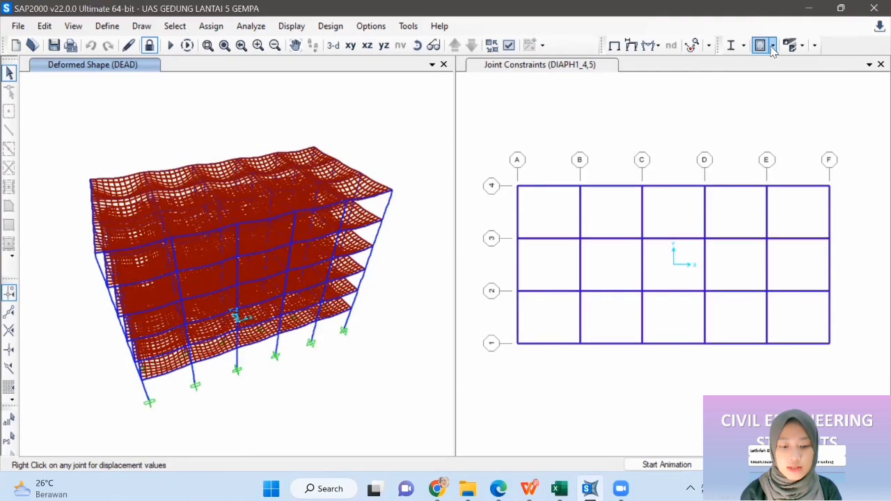
left_click(761, 46)
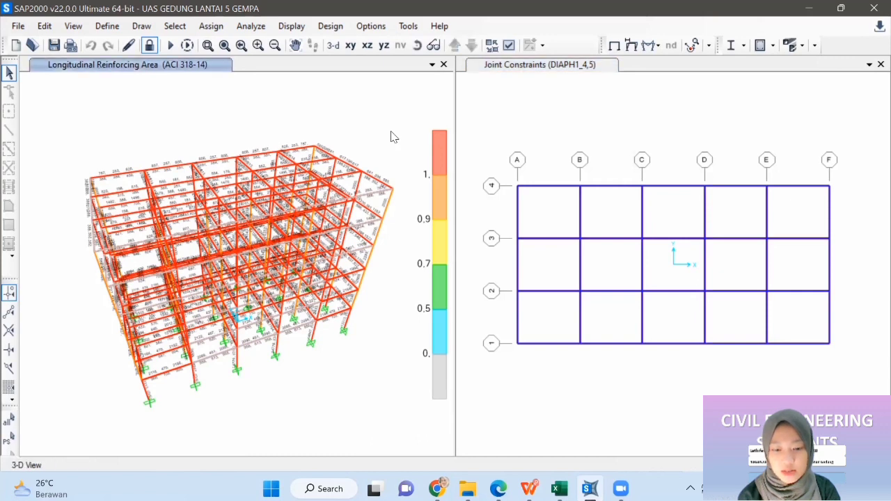
- Verify the analysis sections against the design sections for the concrete frames and dismiss the report
left_click(773, 46)
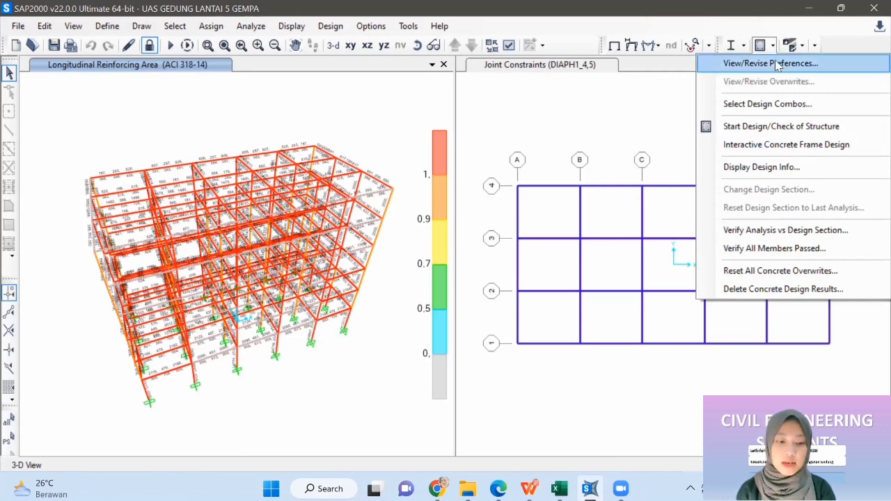
left_click(778, 237)
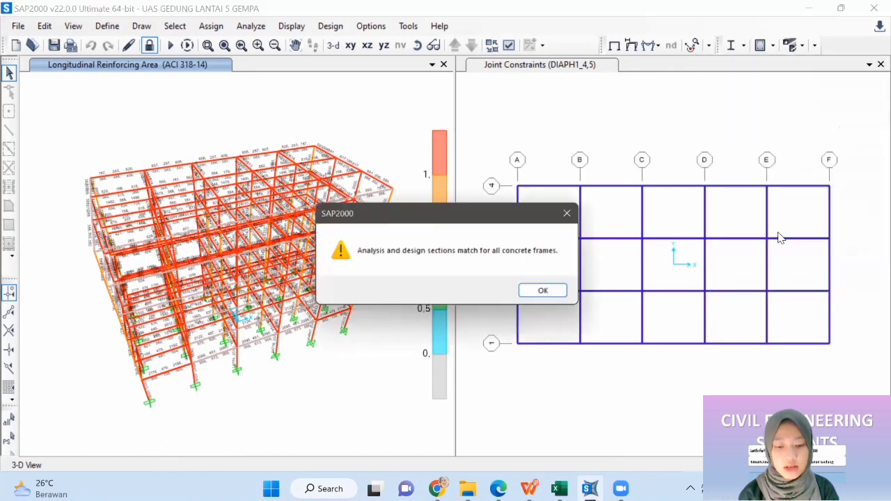
left_click(547, 294)
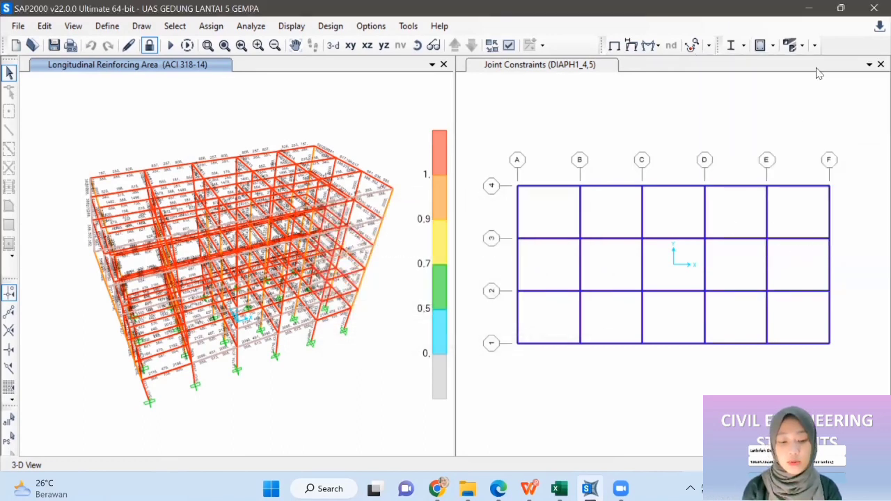
- Verify whether all concrete members passed, highlight the frames that failed the stress/capacity check, and clear the selection
left_click(772, 45)
left_click(743, 249)
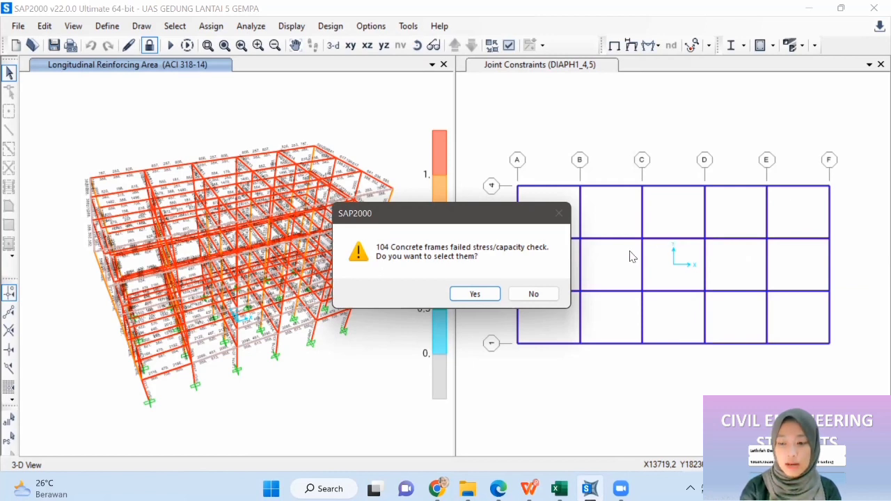
left_click(489, 295)
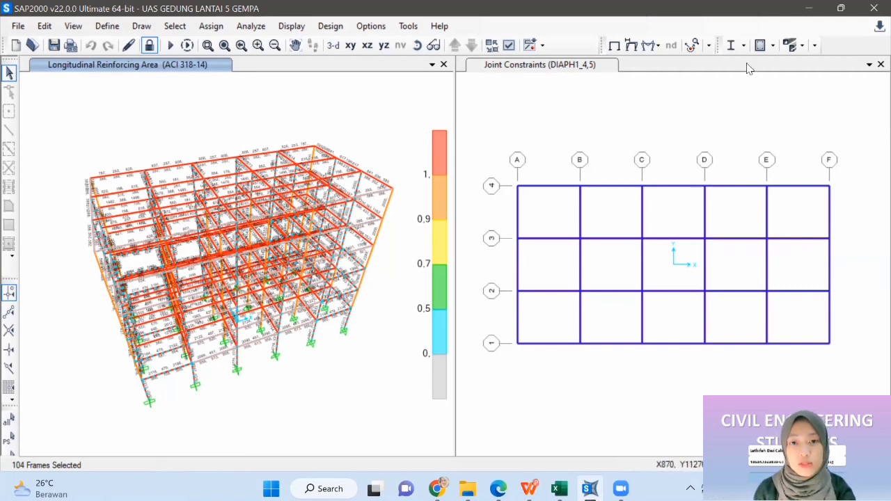
left_click(360, 138)
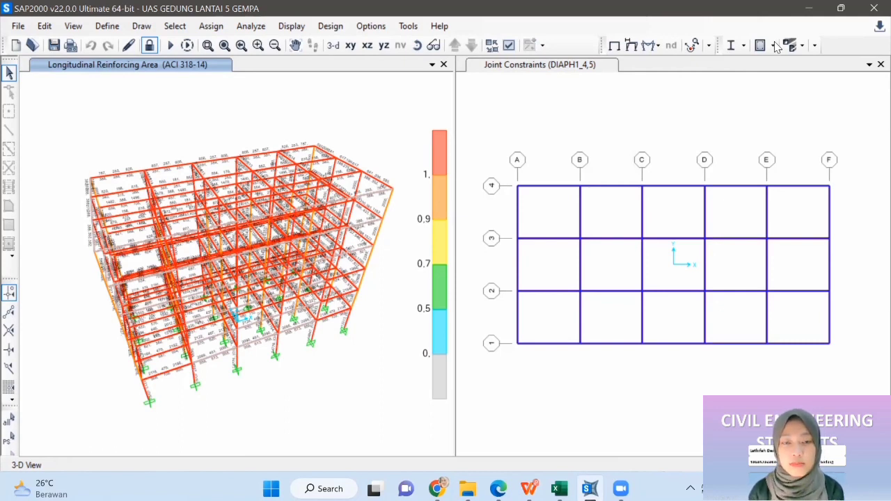
left_click(767, 47)
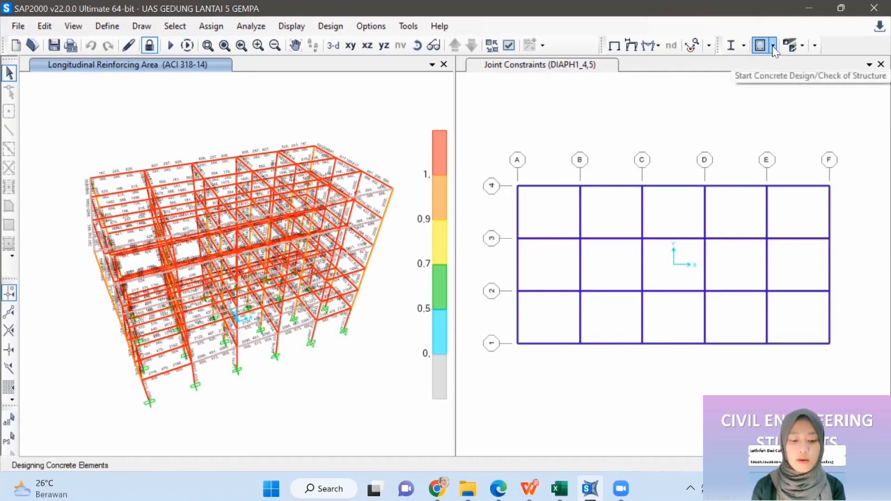
left_click(772, 45)
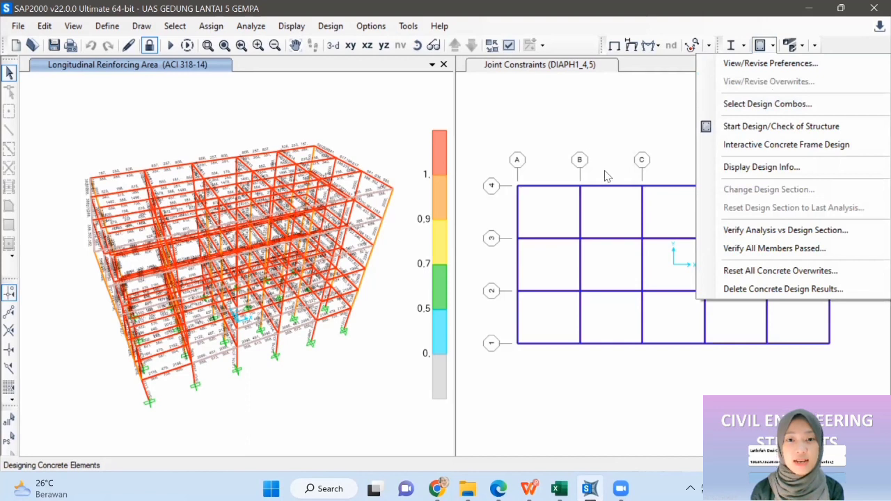
left_click(695, 359)
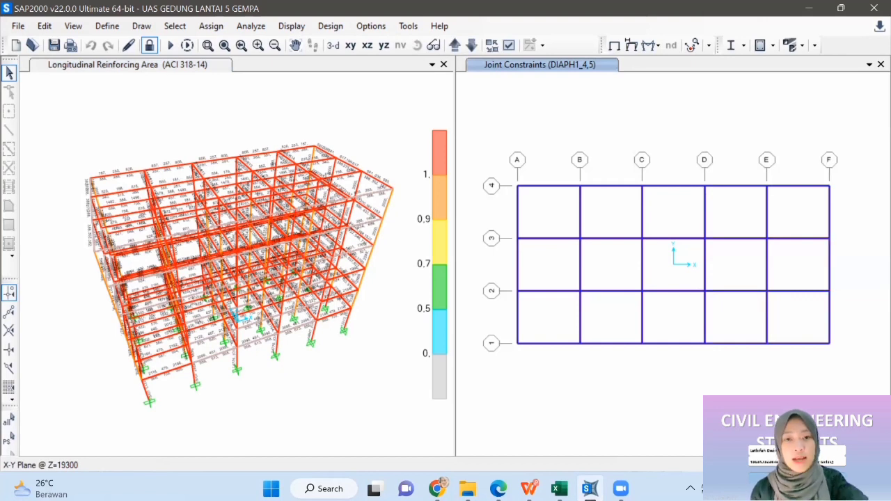
key("Escape")
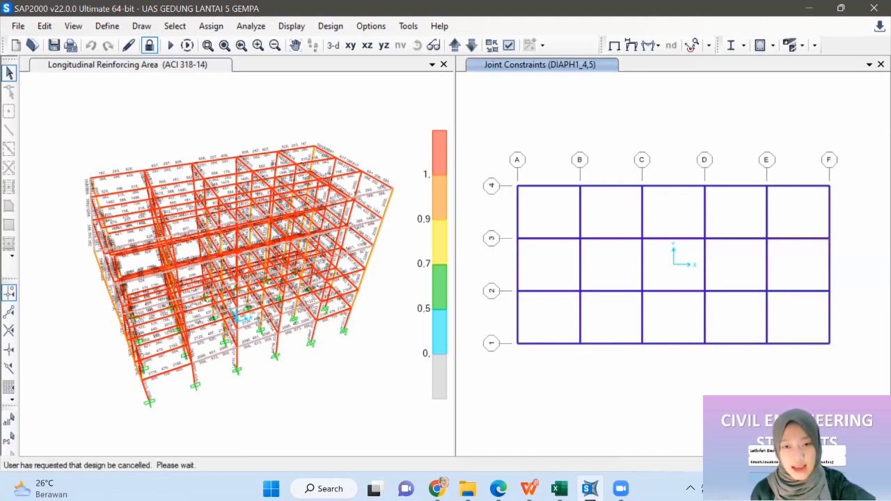